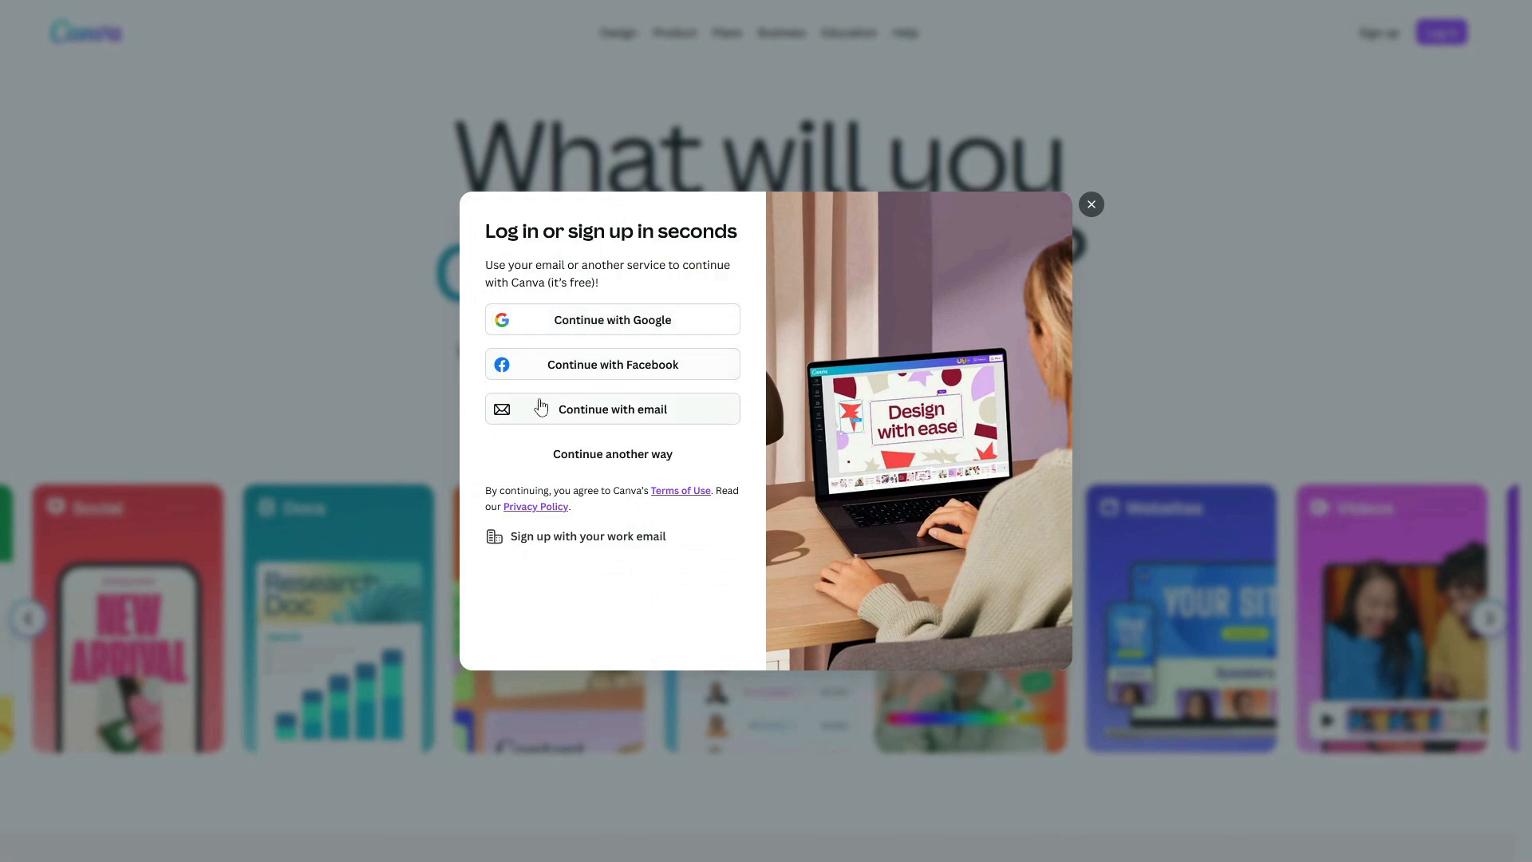
Step: Continue with e-mail, enter the account e-mail address and submit it to request a login code
{"action": "left_click", "coordinate": [613, 424]}
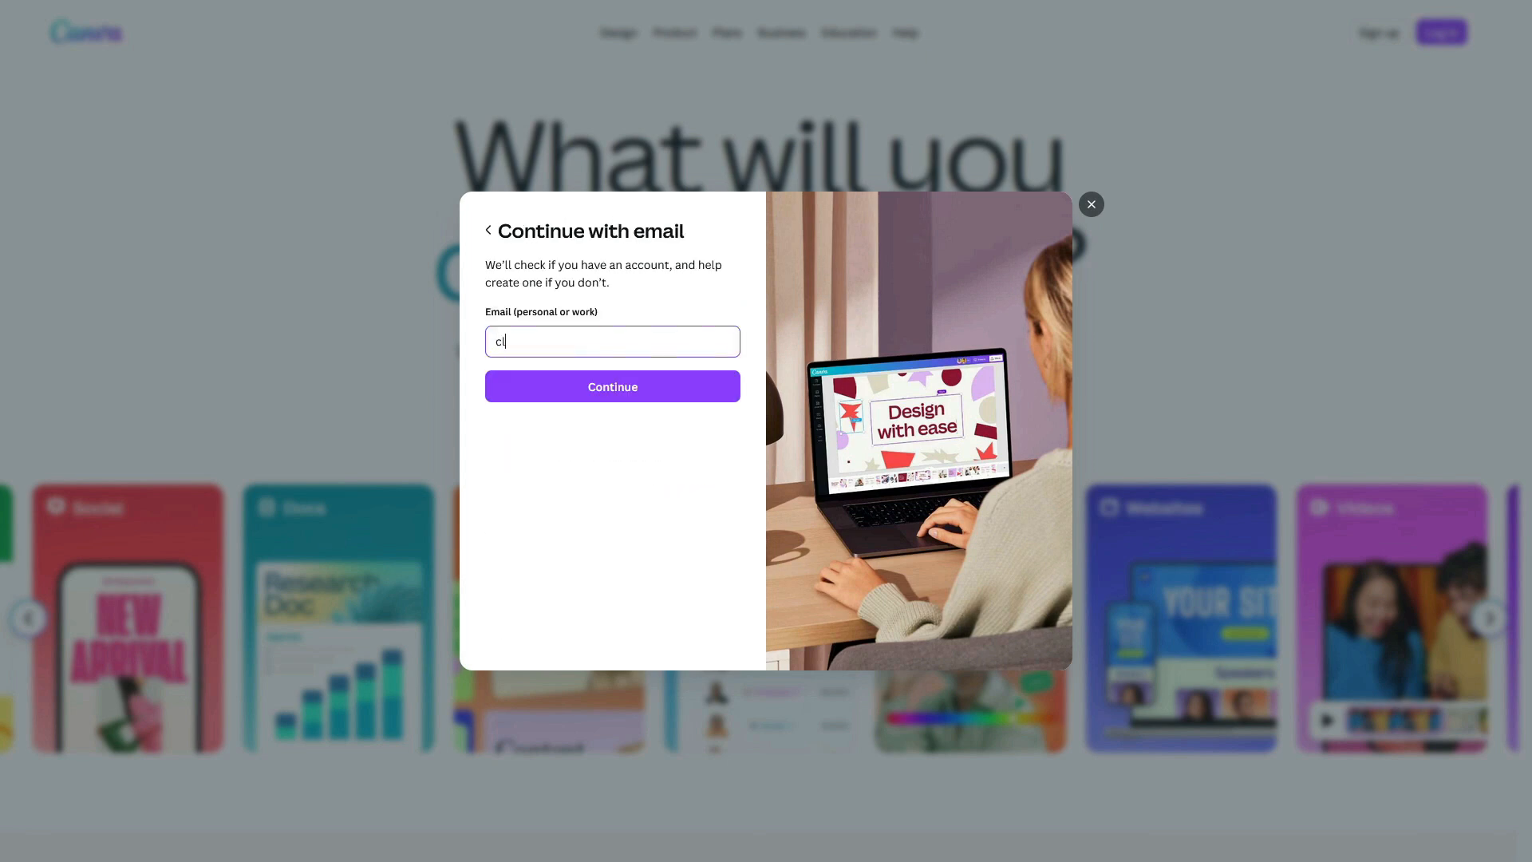
{"action": "left_click", "coordinate": [619, 392]}
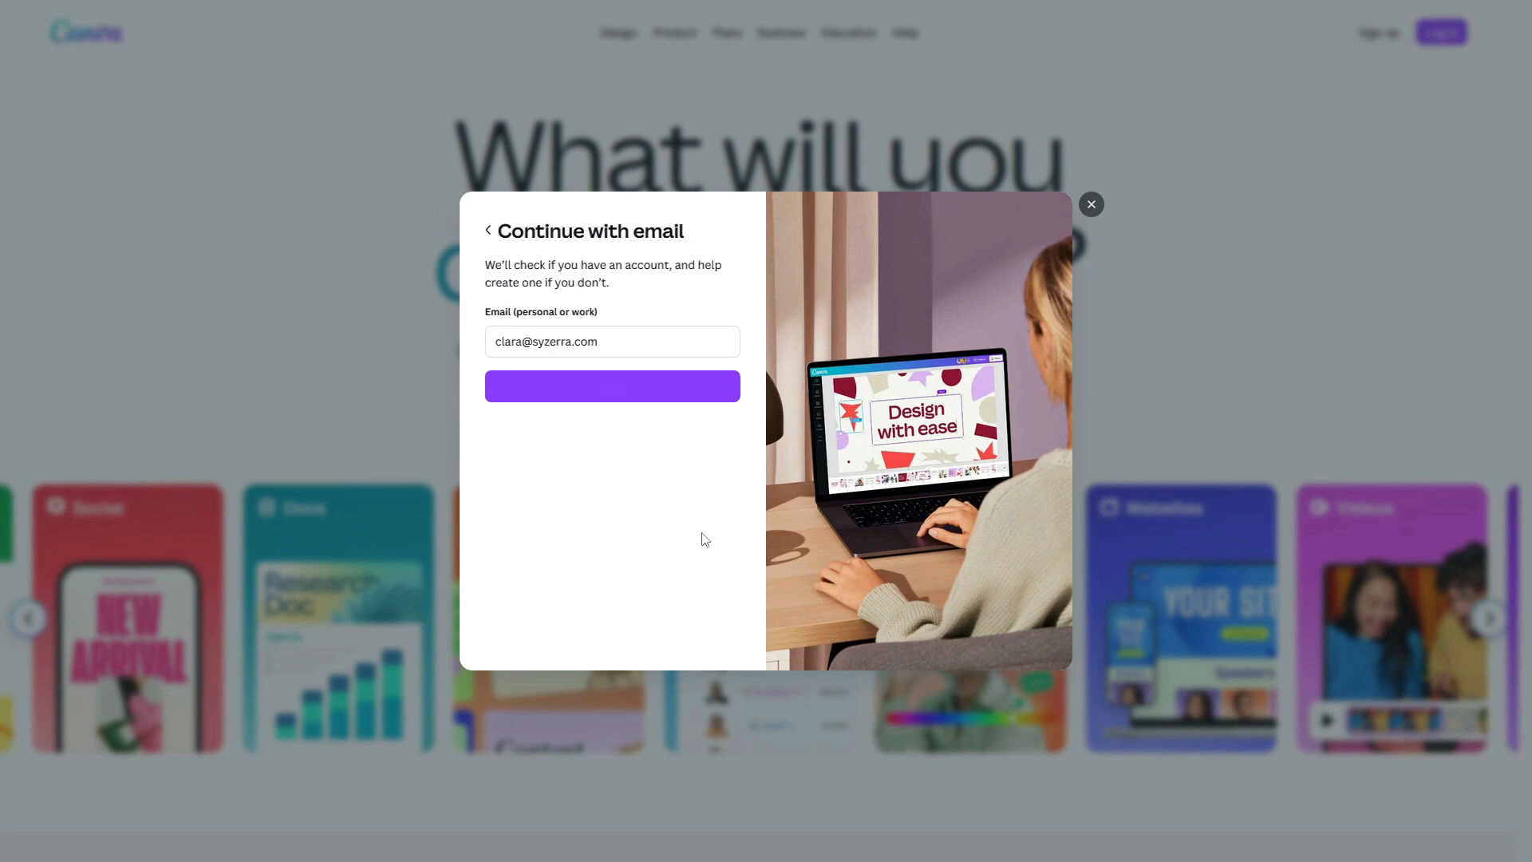
{"action": "left_click", "coordinate": [652, 387]}
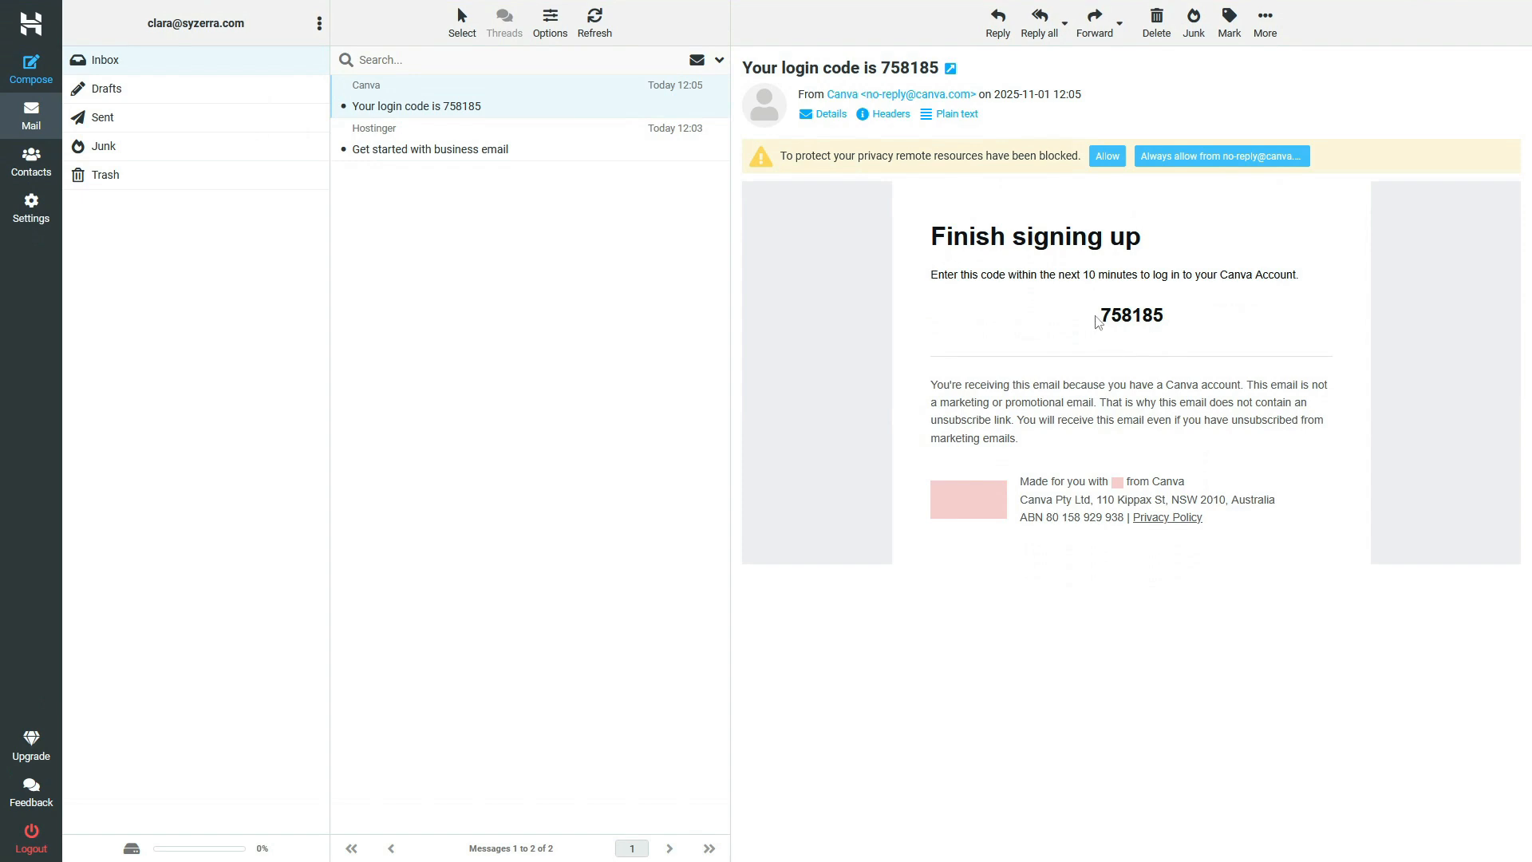
Step: Copy the login code from Canva's message in the webmail
{"action": "left_click_drag", "start_coordinate": [1099, 321], "coordinate": [1204, 319]}
{"action": "right_click", "coordinate": [1148, 315]}
{"action": "left_click", "coordinate": [1178, 328]}
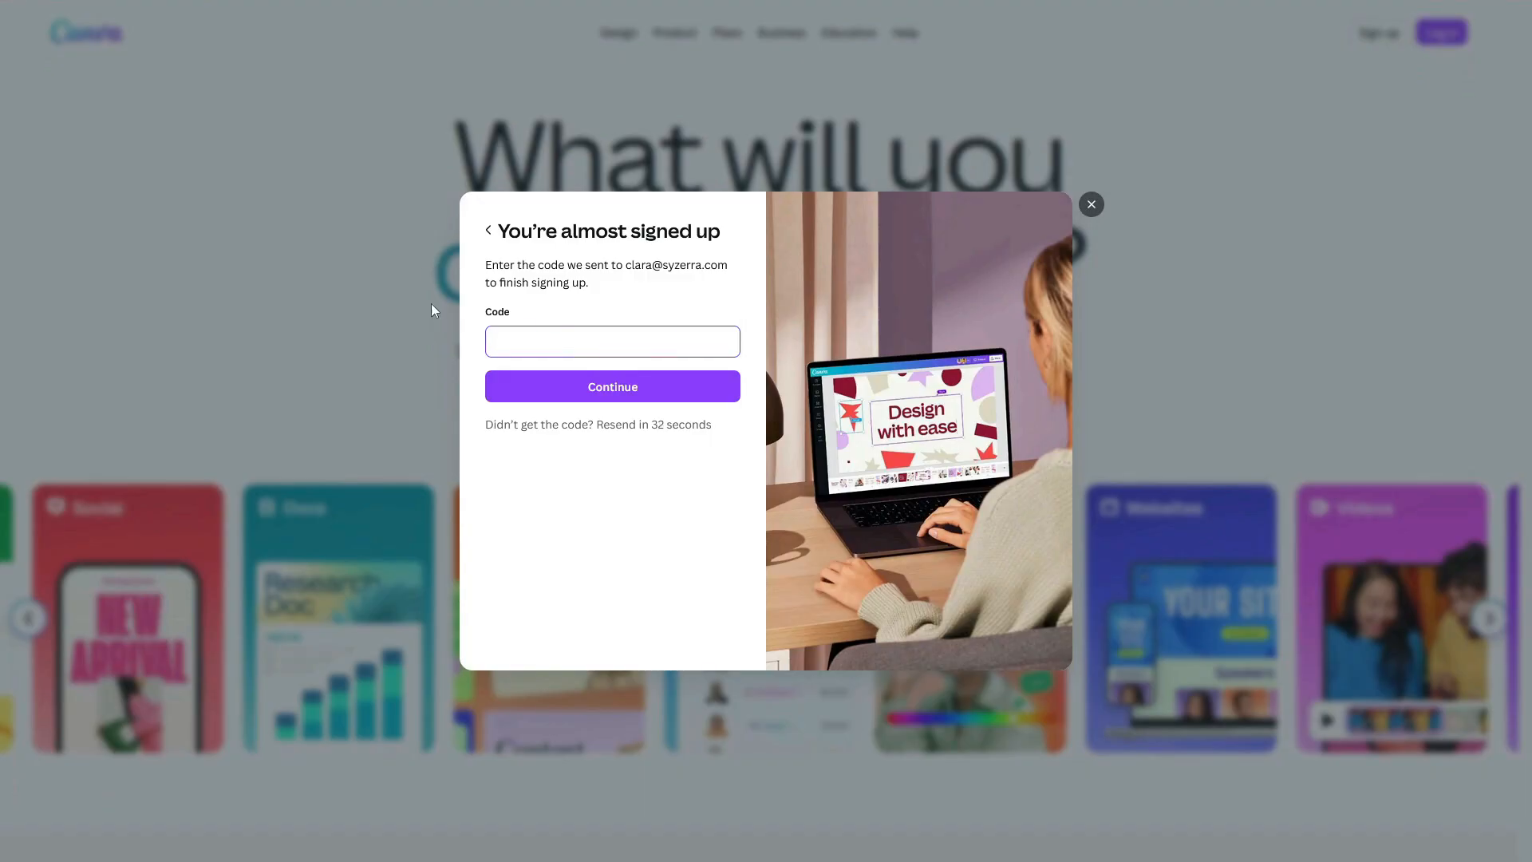
Step: Paste the copied login code into the Code field and continue
{"action": "right_click", "coordinate": [582, 345]}
{"action": "left_click", "coordinate": [612, 462]}
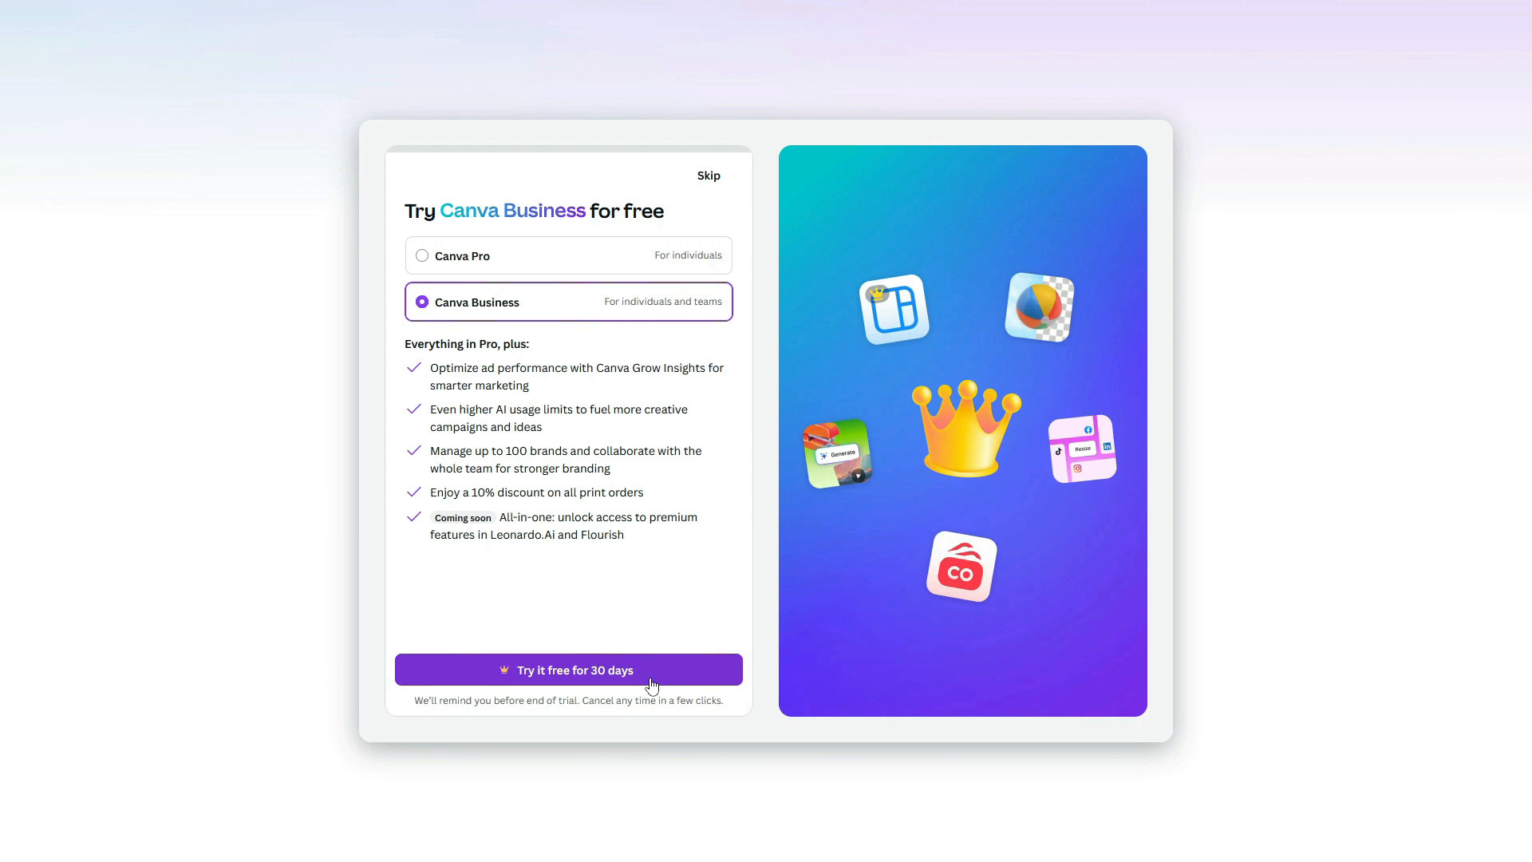
Step: Skip the 'Try Canva Business for free' trial offer
{"action": "left_click", "coordinate": [709, 176]}
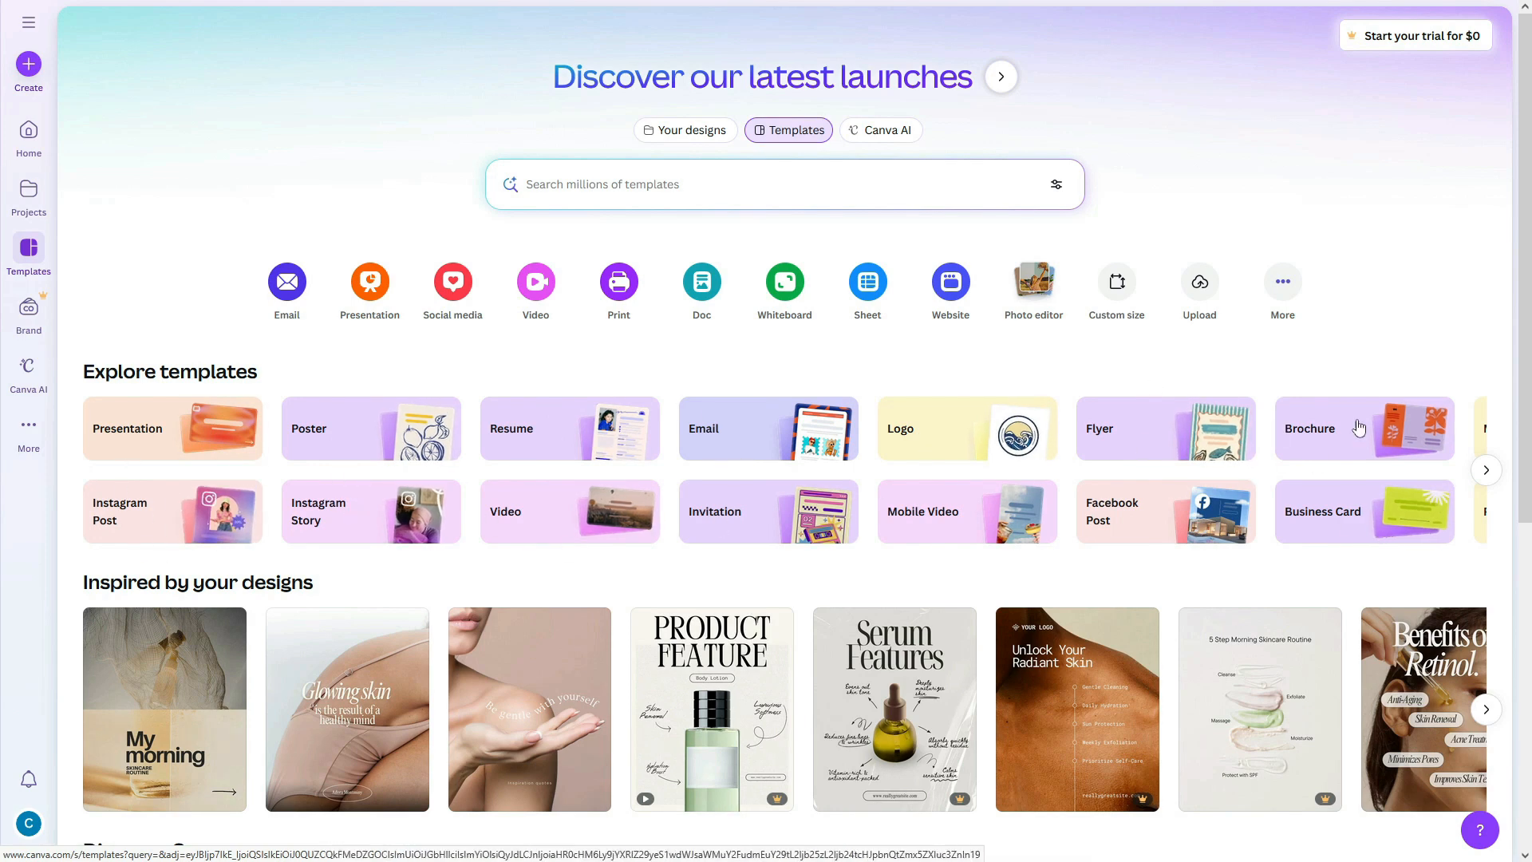
{"action": "left_click", "coordinate": [1488, 472]}
{"action": "left_click", "coordinate": [1489, 471]}
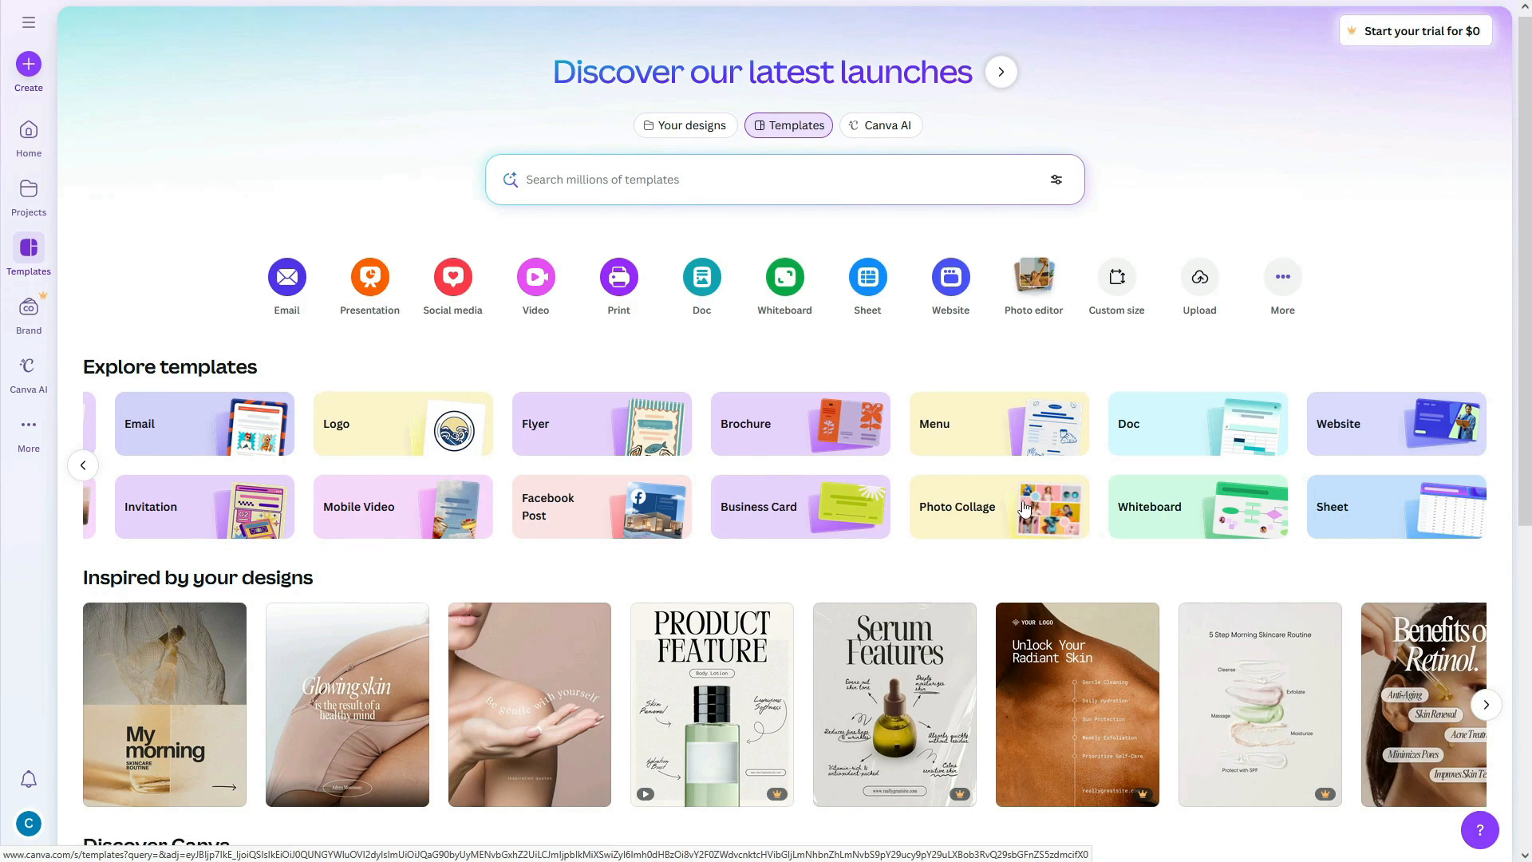
{"action": "scroll", "coordinate": [1024, 506], "scroll_direction": "down", "scroll_amount": 5}
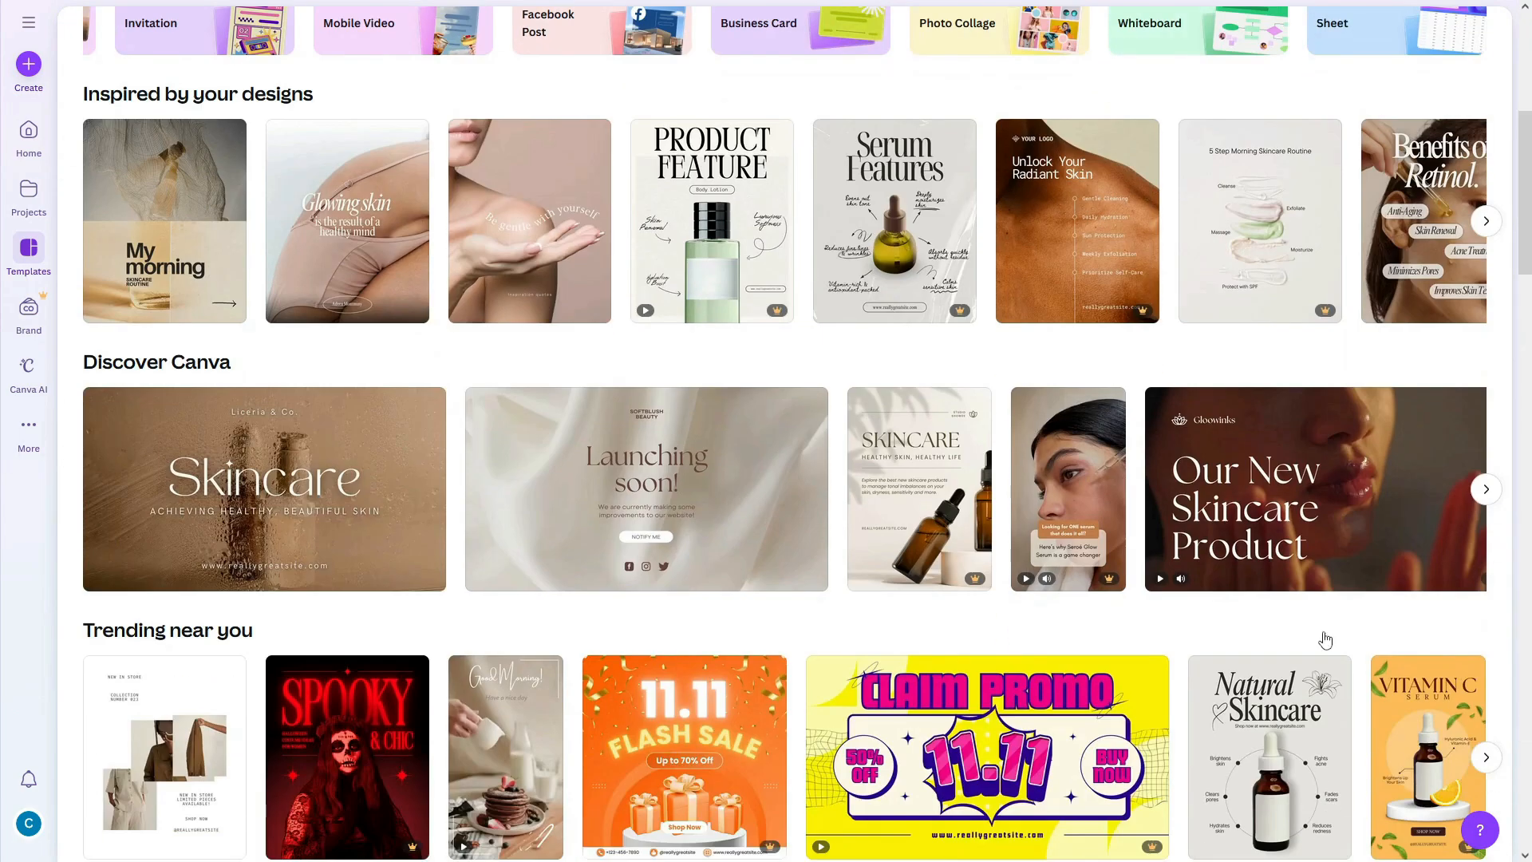
{"action": "scroll", "coordinate": [479, 511], "scroll_direction": "up", "scroll_amount": 2}
{"action": "scroll", "coordinate": [1523, 608], "scroll_direction": "down", "scroll_amount": 5}
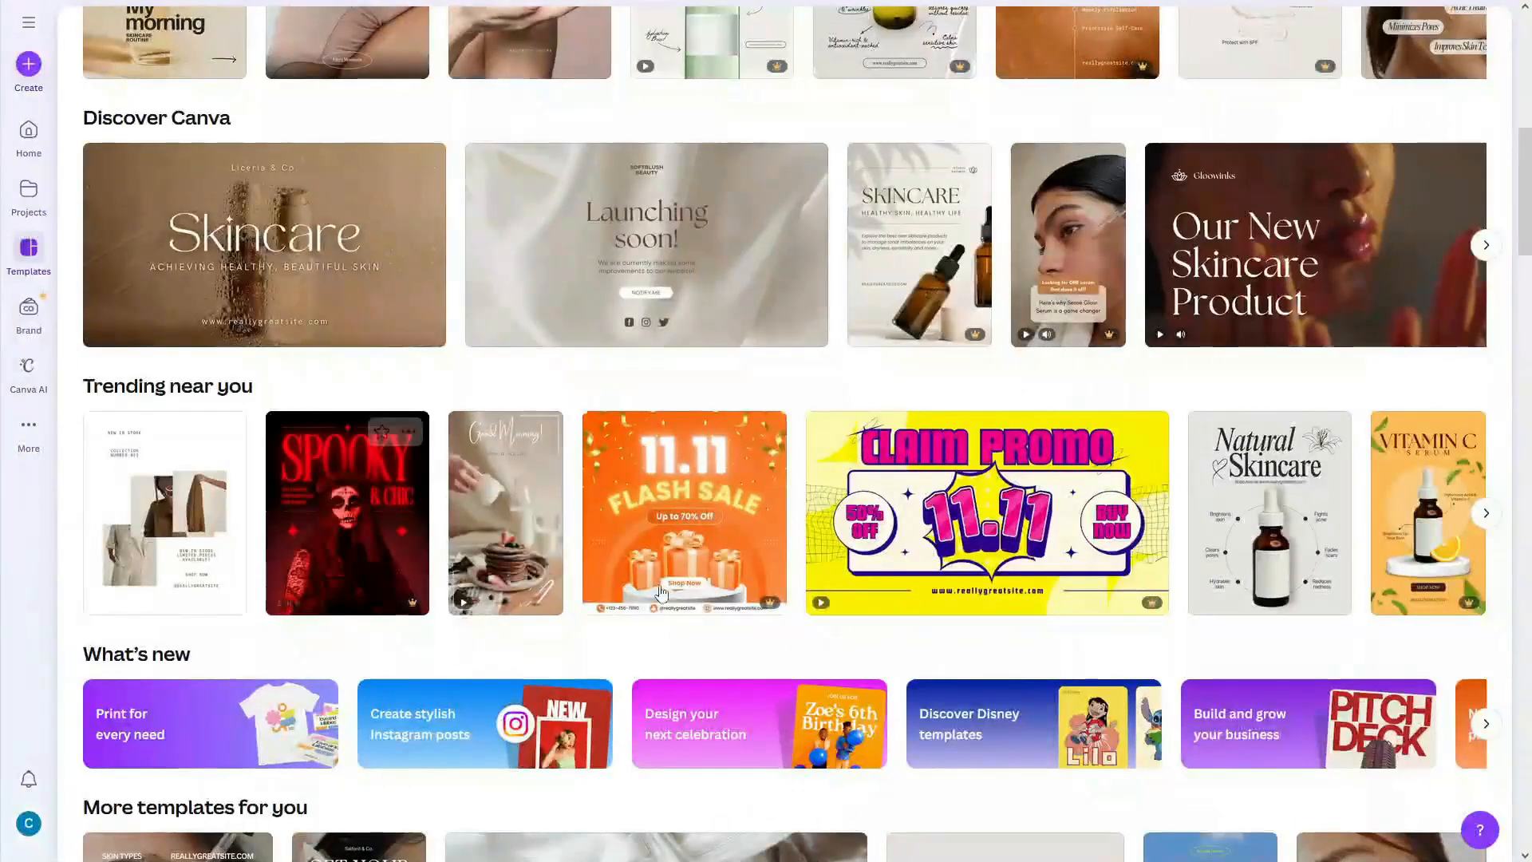
{"action": "scroll", "coordinate": [1102, 427], "scroll_direction": "down", "scroll_amount": 8}
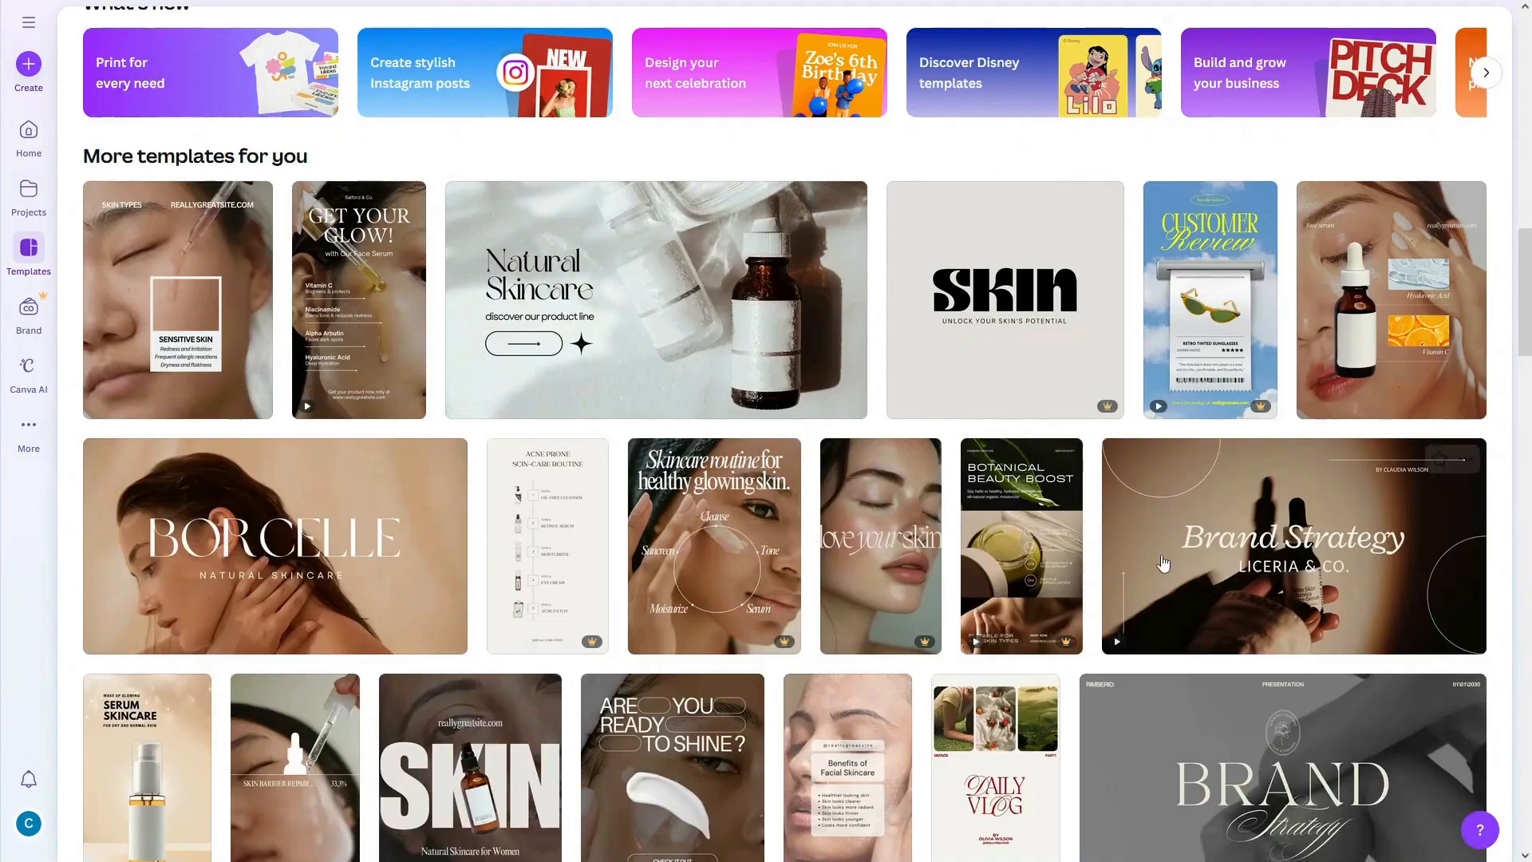
{"action": "scroll", "coordinate": [1103, 427], "scroll_direction": "down", "scroll_amount": 17}
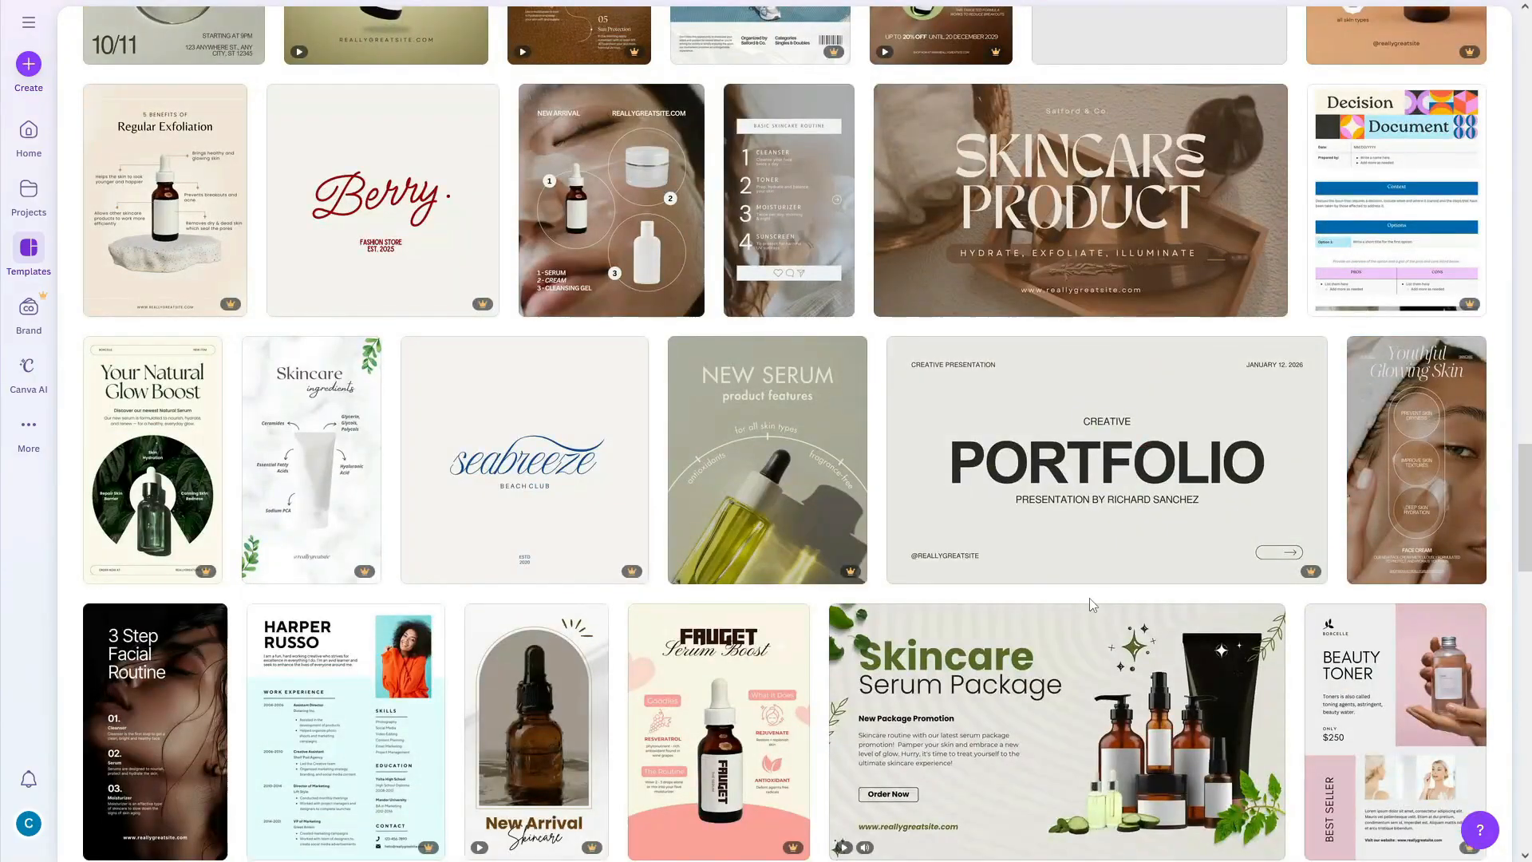
{"action": "scroll", "coordinate": [1090, 596], "scroll_direction": "up", "scroll_amount": 15}
{"action": "scroll", "coordinate": [1092, 605], "scroll_direction": "up", "scroll_amount": 12}
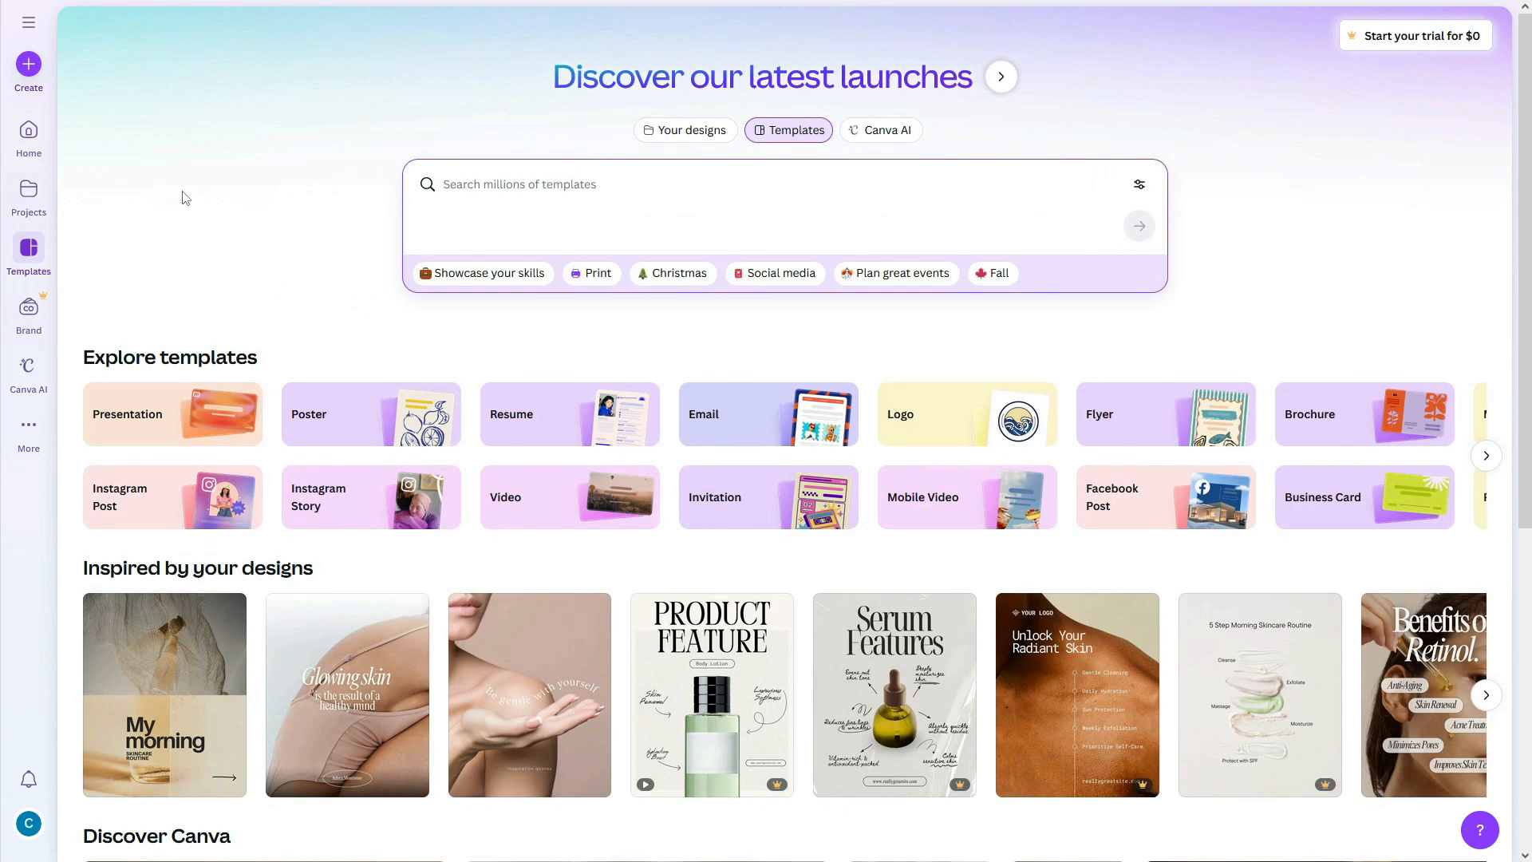
Step: Visit the Brand Kit page, then browse the Canva AI ideas page and the More options
{"action": "left_click", "coordinate": [28, 307]}
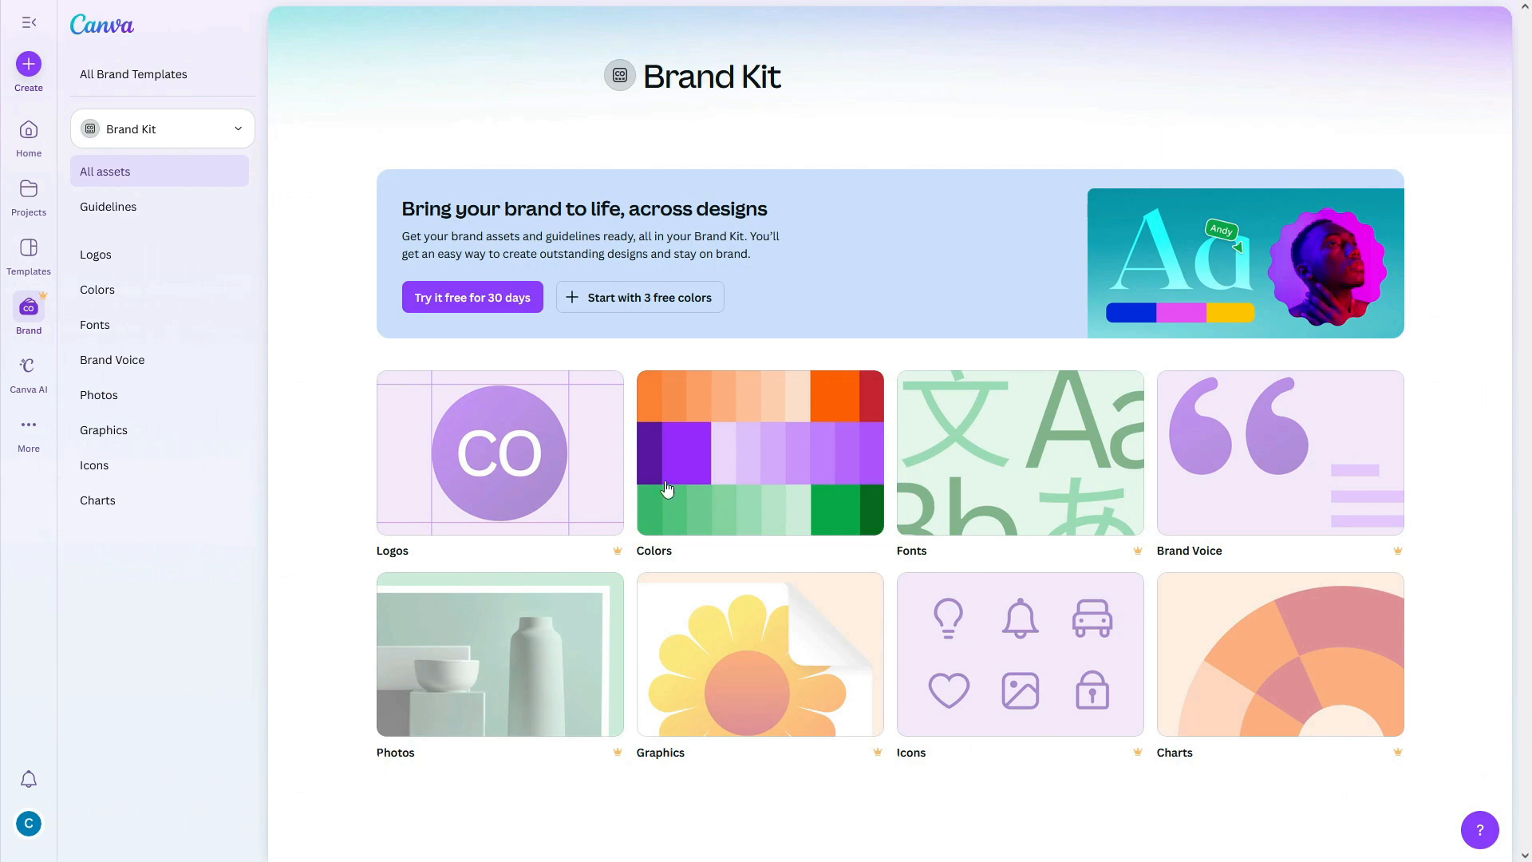
{"action": "left_click", "coordinate": [28, 367]}
{"action": "scroll", "coordinate": [576, 364], "scroll_direction": "down", "scroll_amount": 6}
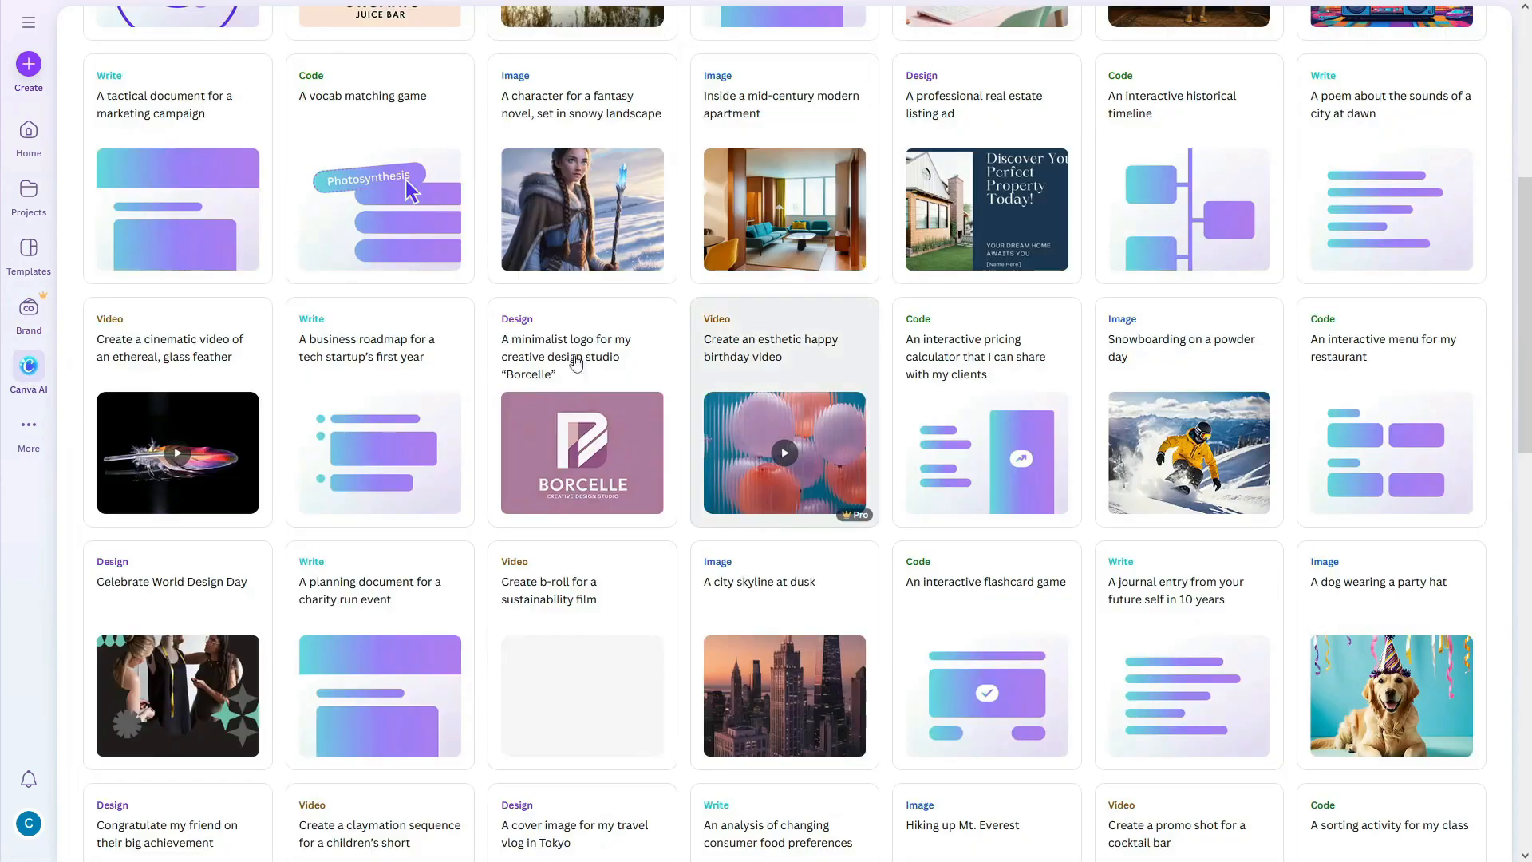
{"action": "scroll", "coordinate": [576, 364], "scroll_direction": "down", "scroll_amount": 12}
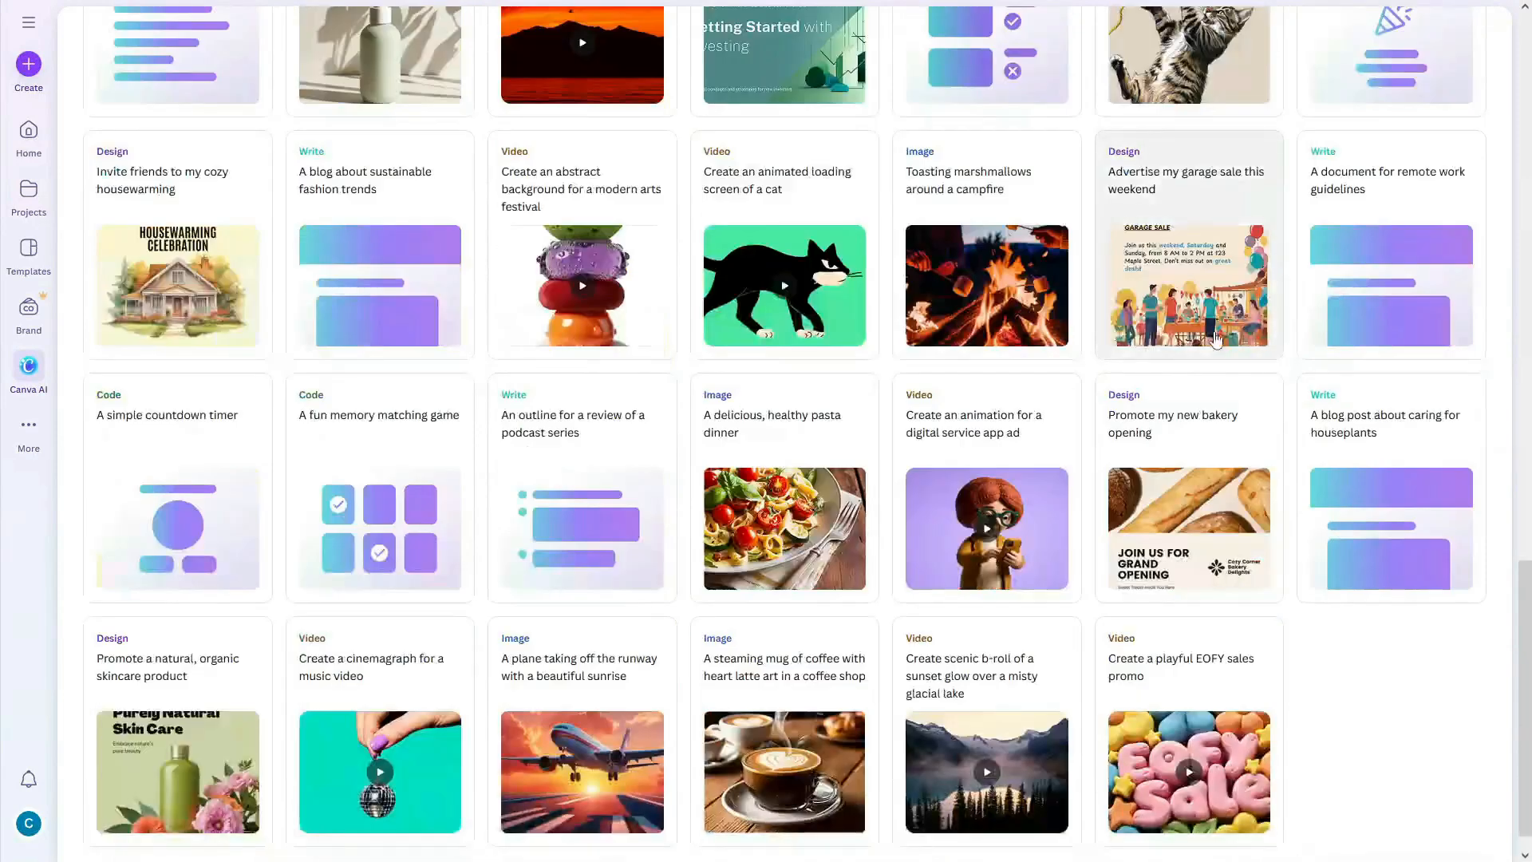
{"action": "scroll", "coordinate": [1216, 340], "scroll_direction": "down", "scroll_amount": 1}
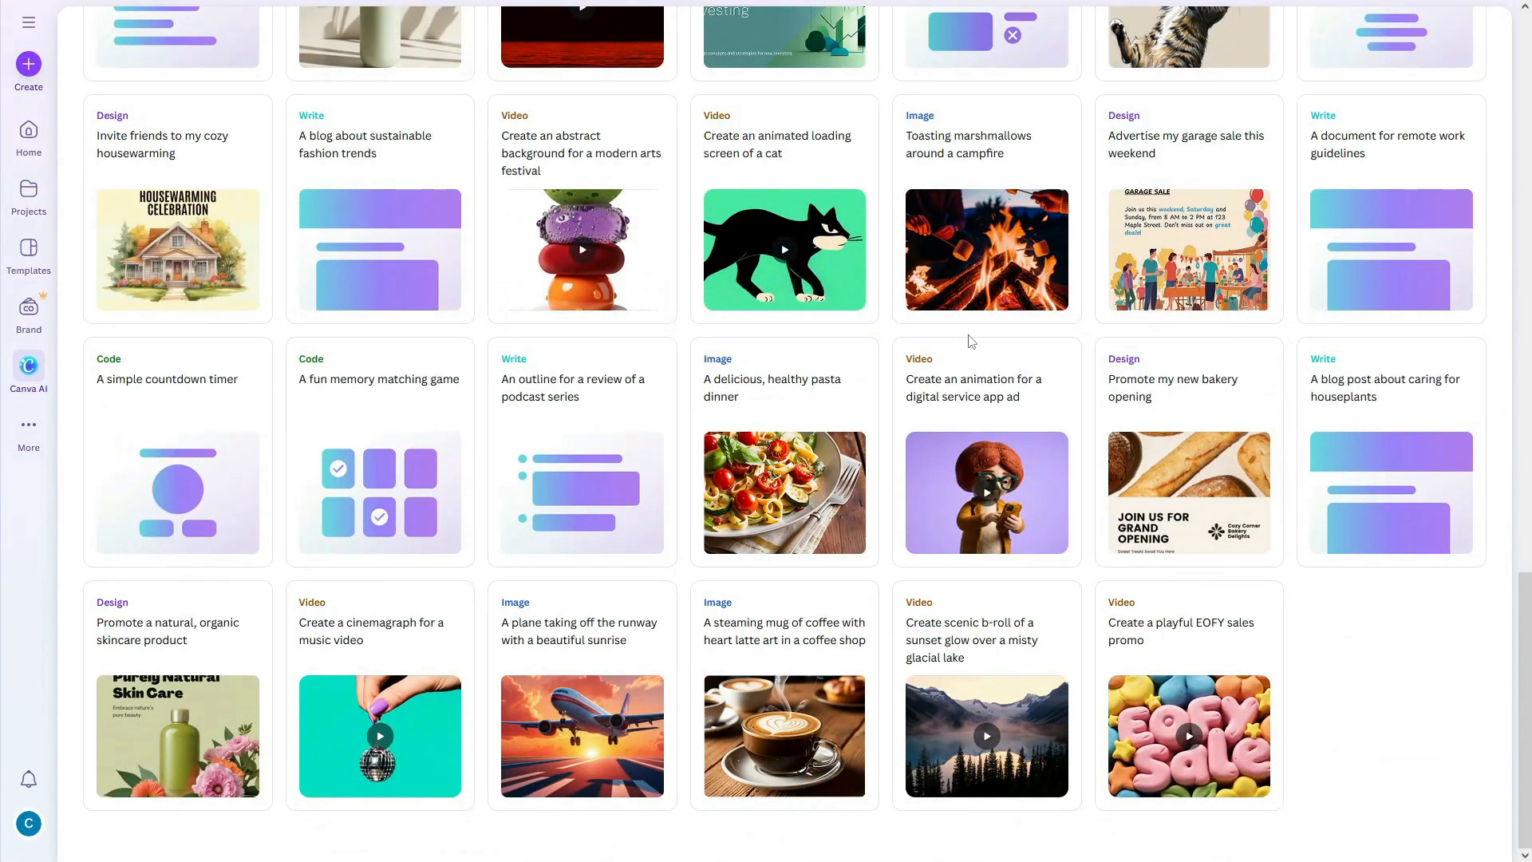
{"action": "left_click", "coordinate": [25, 429]}
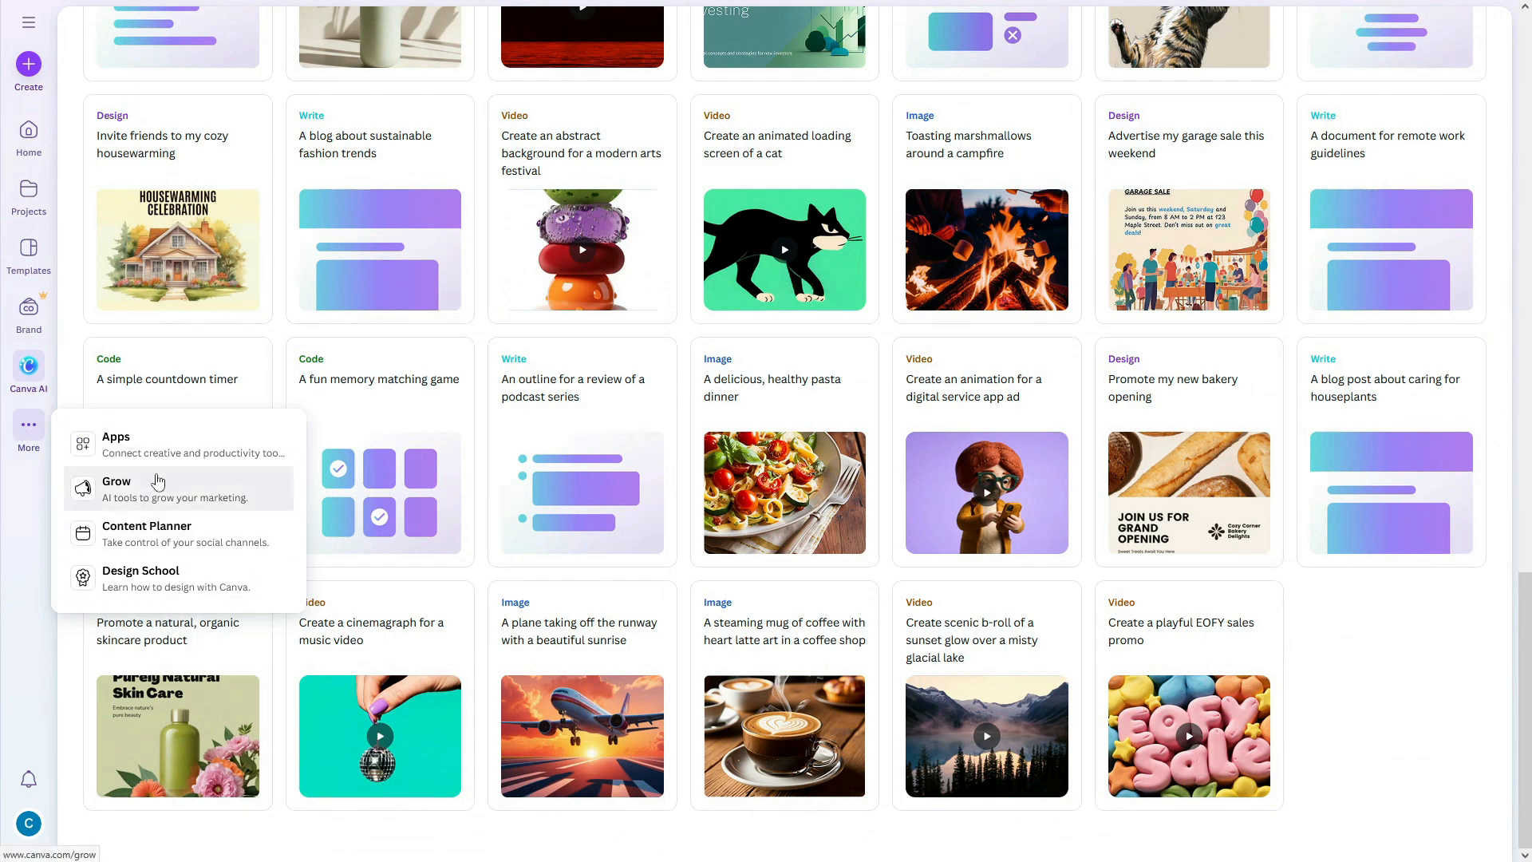
{"action": "scroll", "coordinate": [156, 466], "scroll_direction": "up", "scroll_amount": 20}
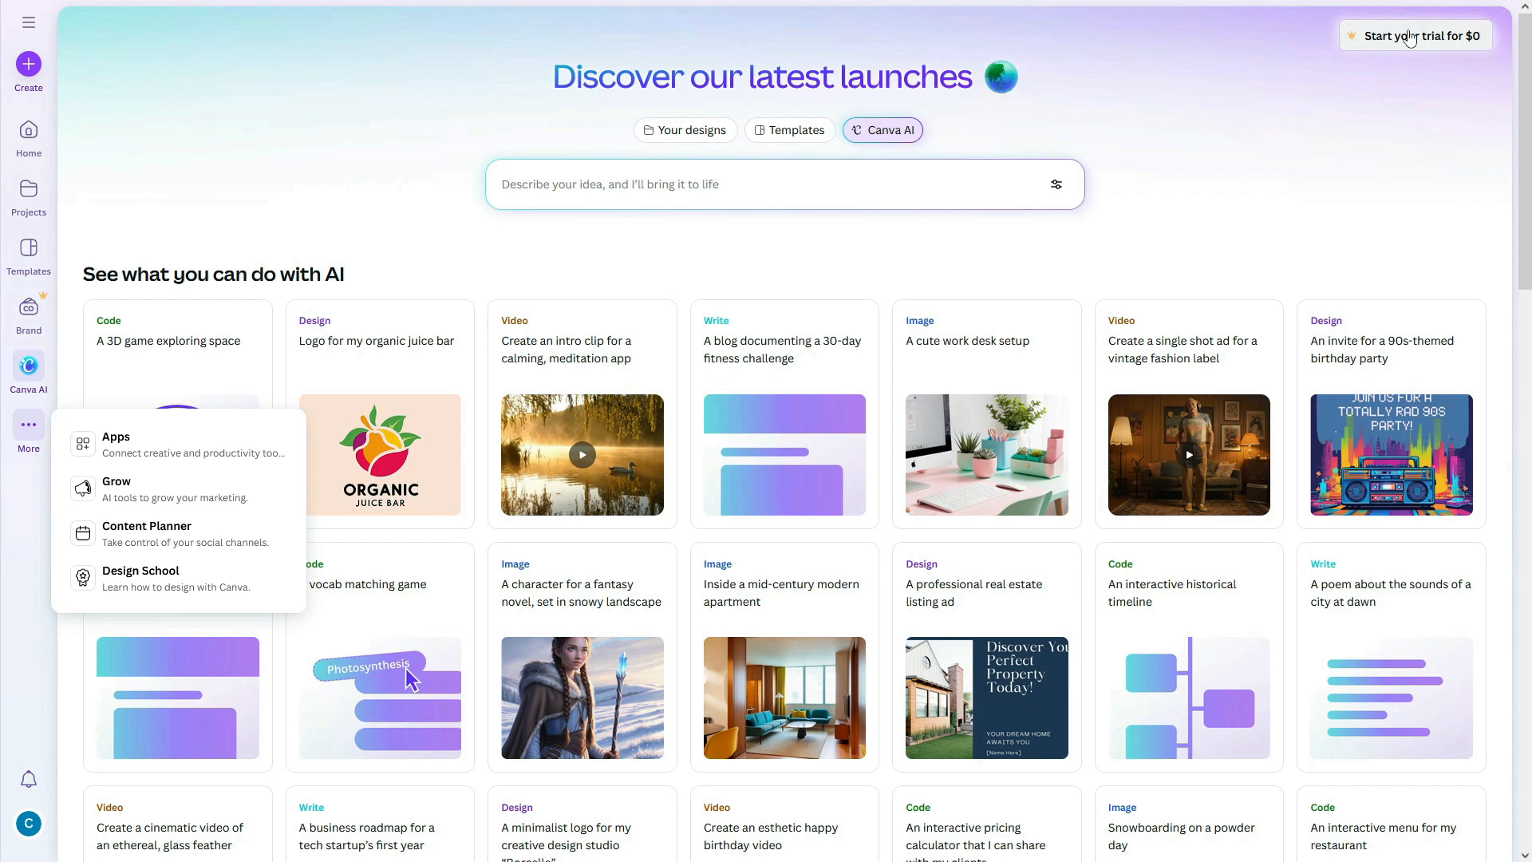
Step: Close the More options and switch back to browsing templates
{"action": "left_click", "coordinate": [1247, 196]}
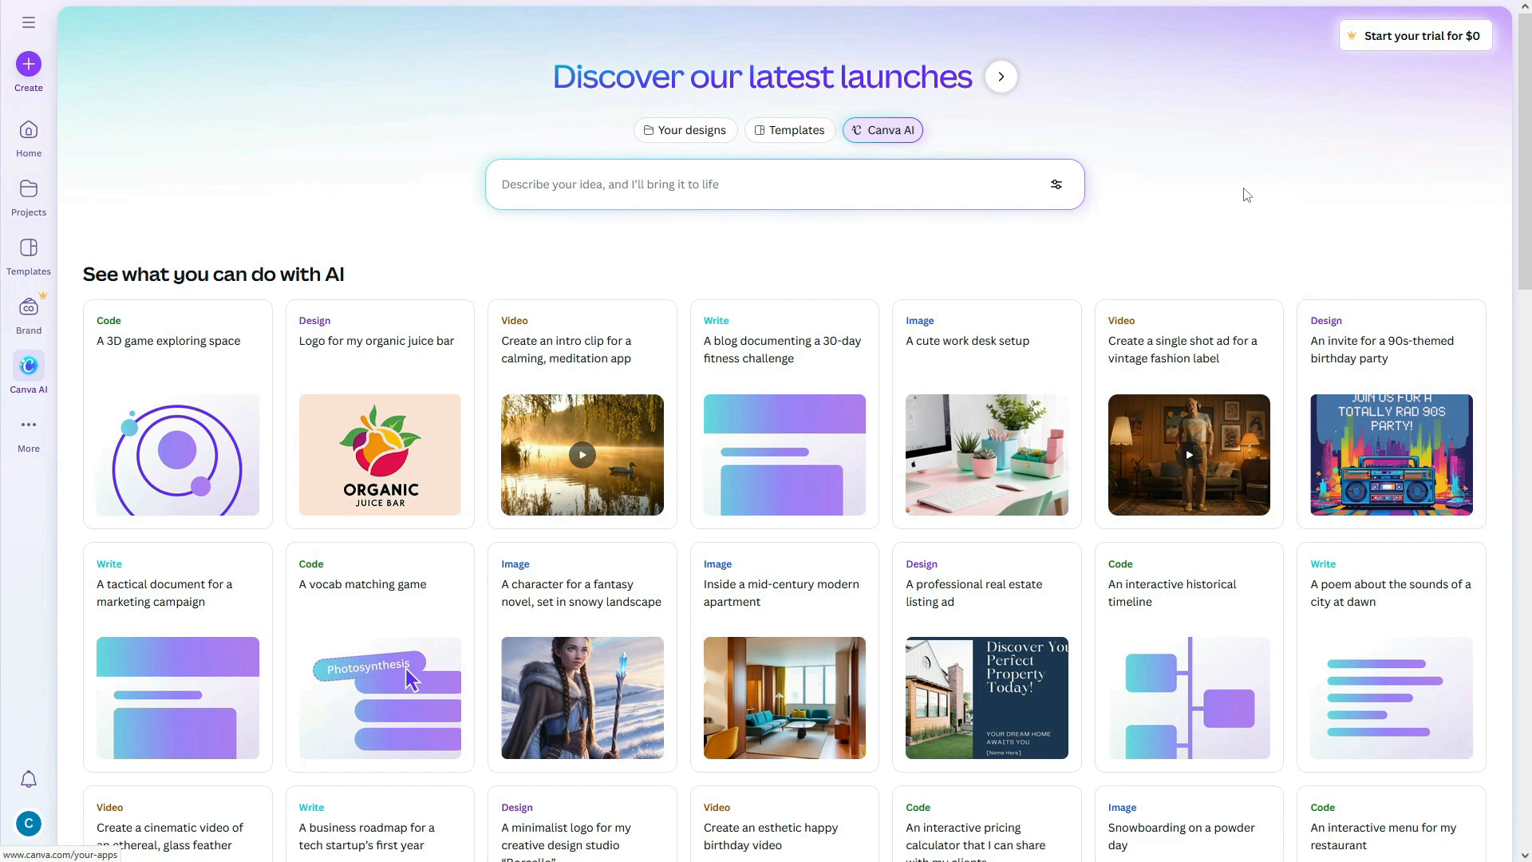
{"action": "left_click", "coordinate": [787, 133]}
{"action": "scroll", "coordinate": [783, 678], "scroll_direction": "down", "scroll_amount": 6}
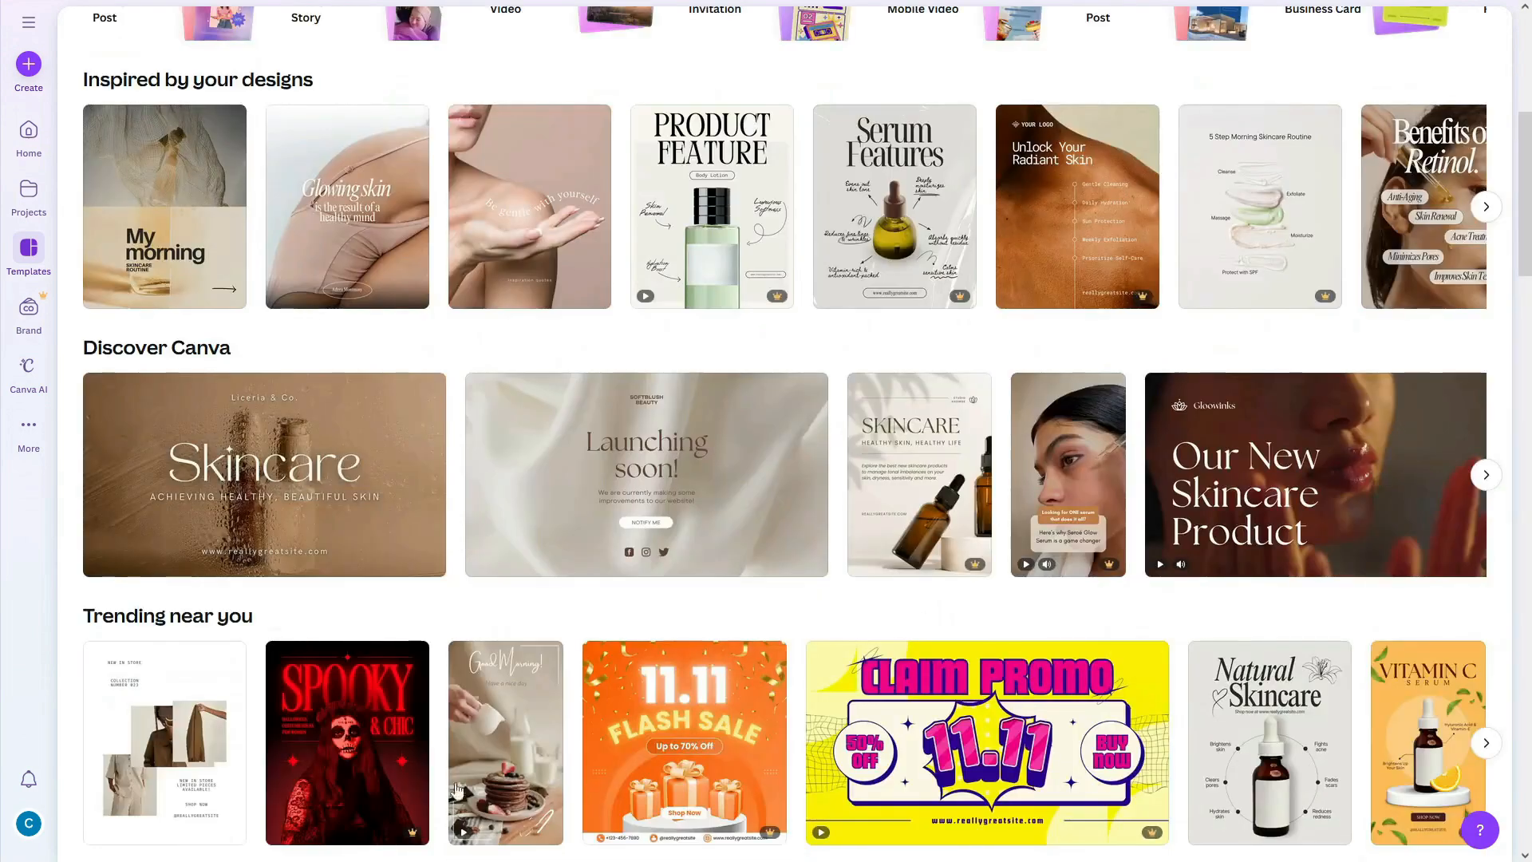
{"action": "scroll", "coordinate": [933, 484], "scroll_direction": "up", "scroll_amount": 6}
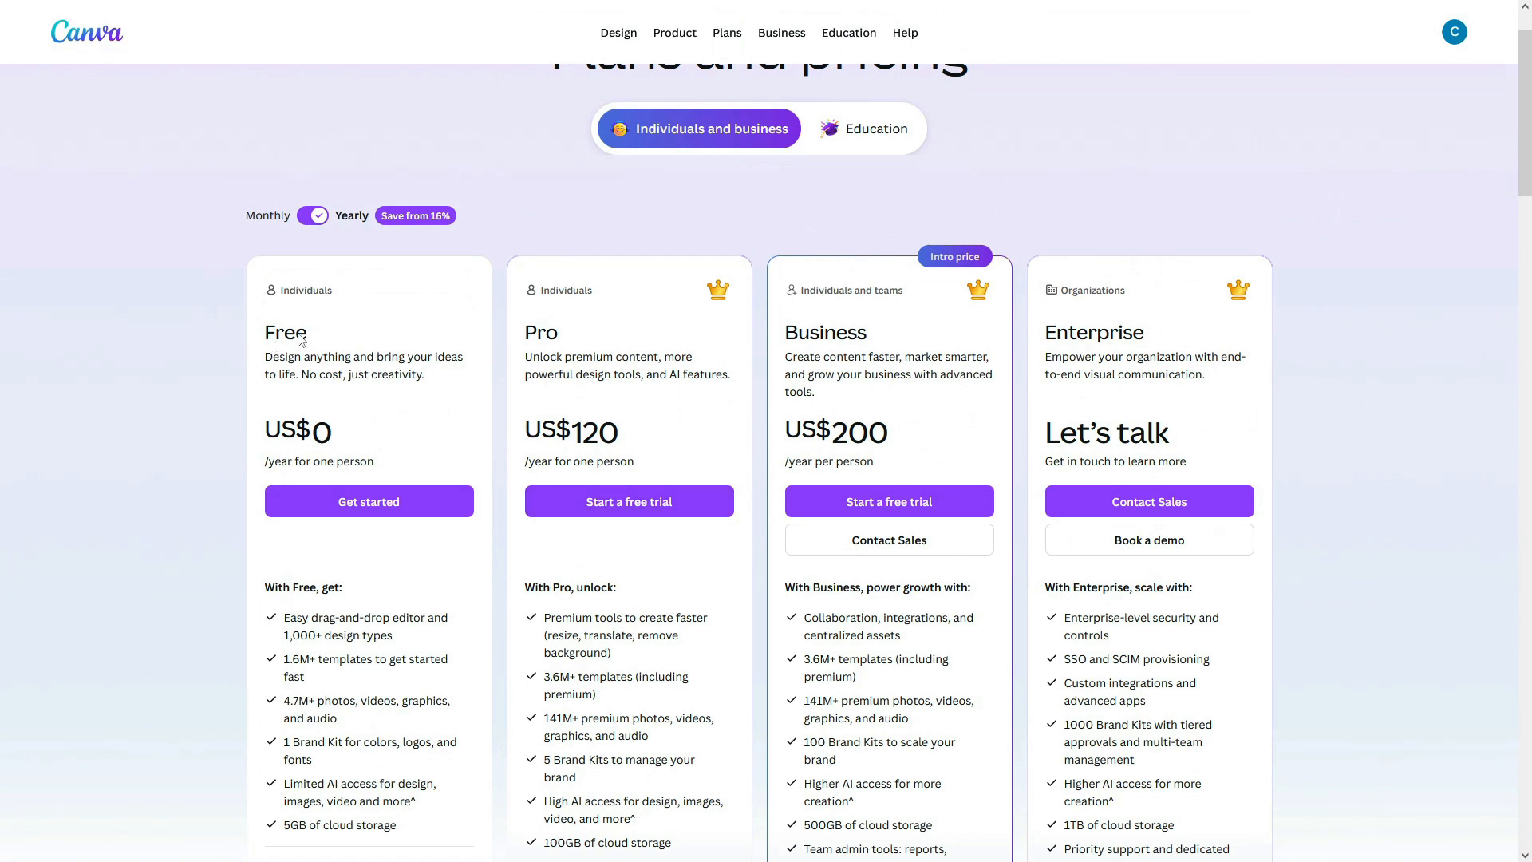
{"action": "scroll", "coordinate": [301, 339], "scroll_direction": "down", "scroll_amount": 1}
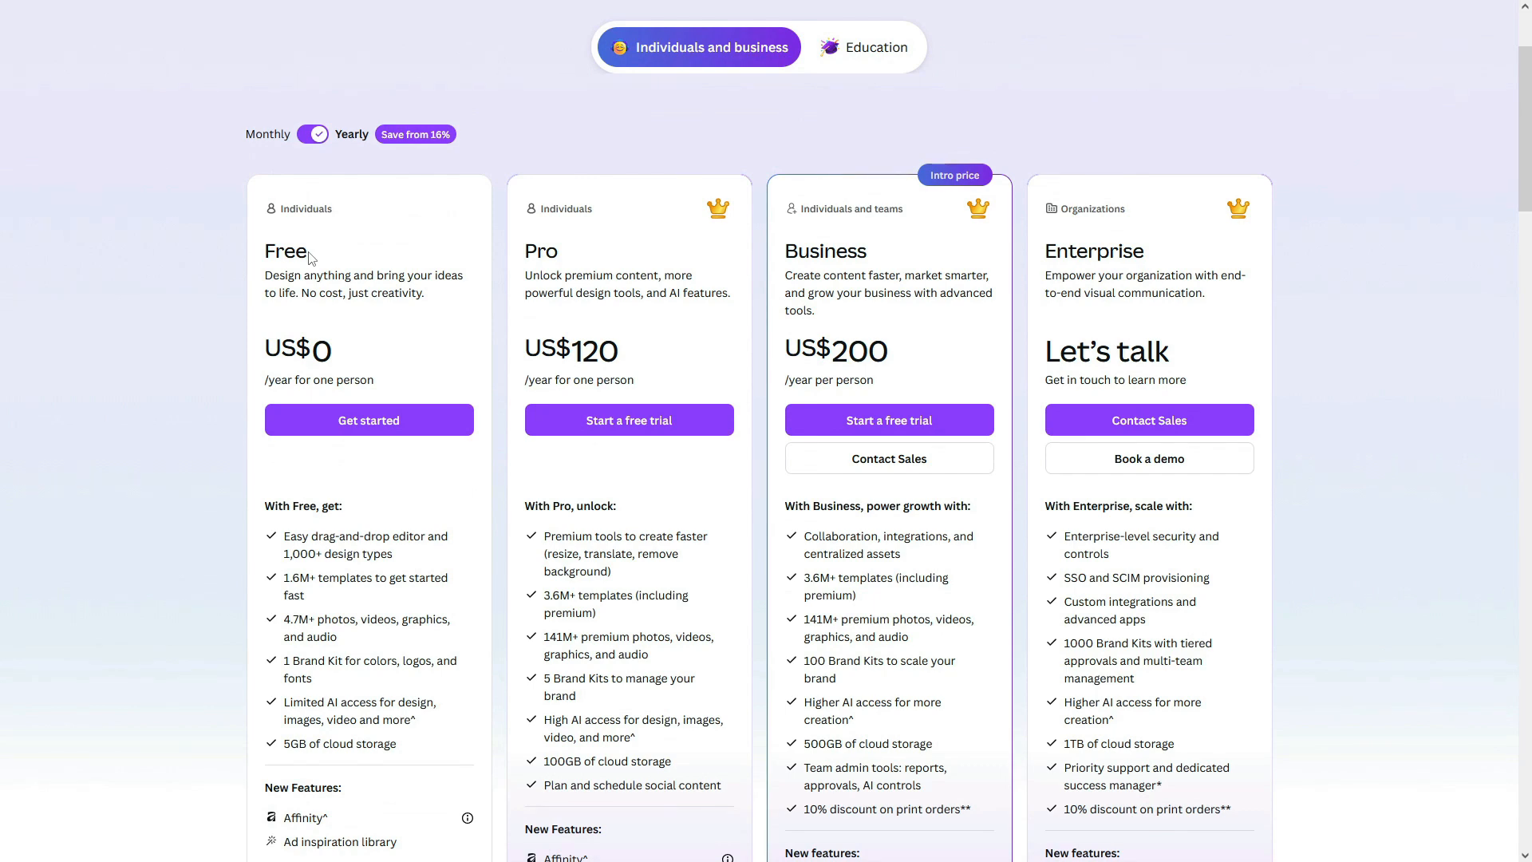
{"action": "scroll", "coordinate": [361, 565], "scroll_direction": "down", "scroll_amount": 1}
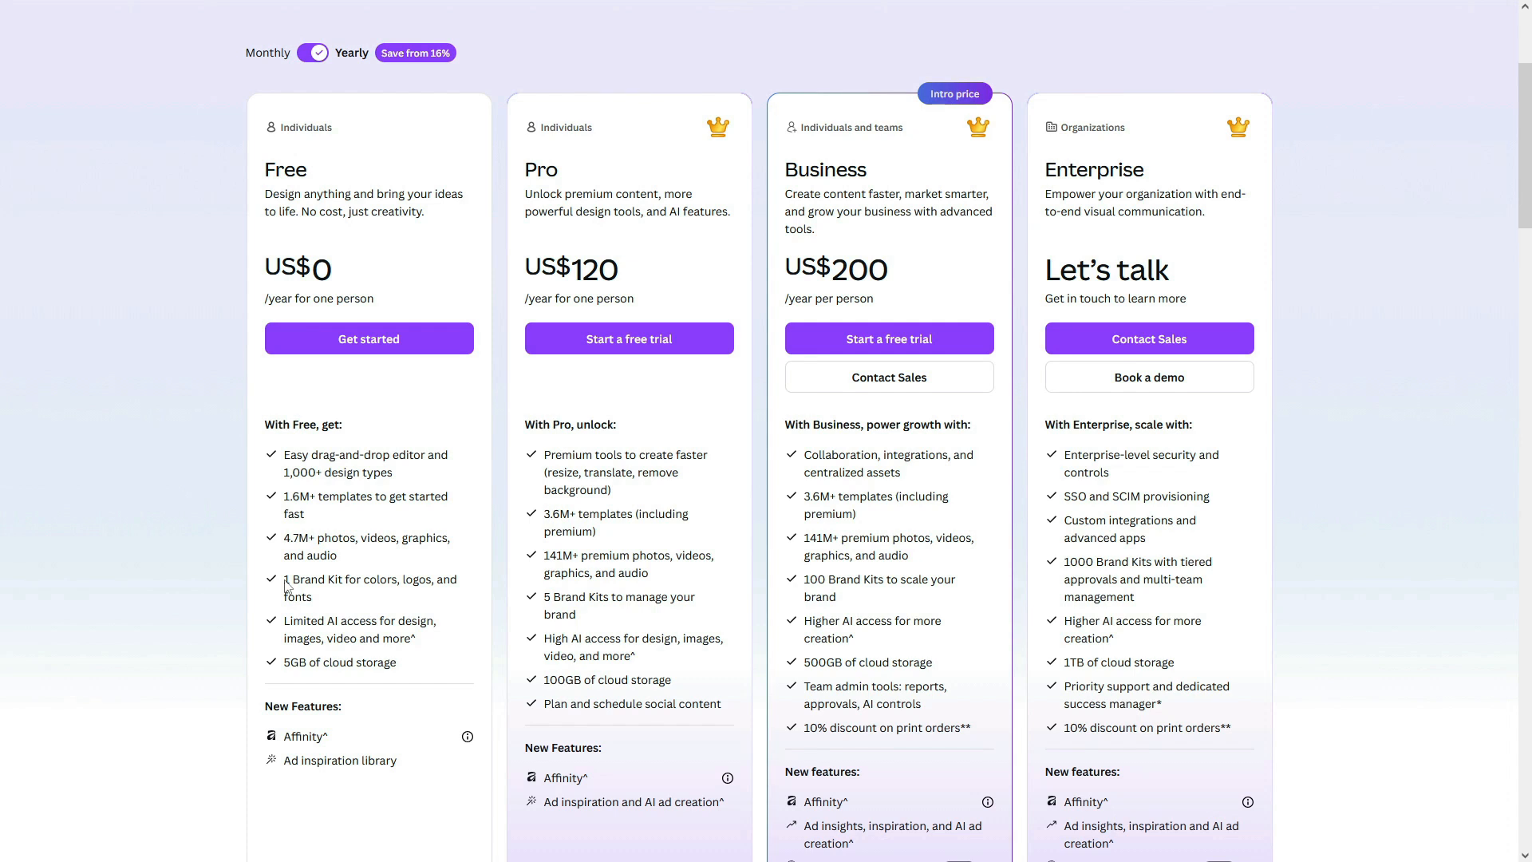
{"action": "scroll", "coordinate": [389, 685], "scroll_direction": "down", "scroll_amount": 1}
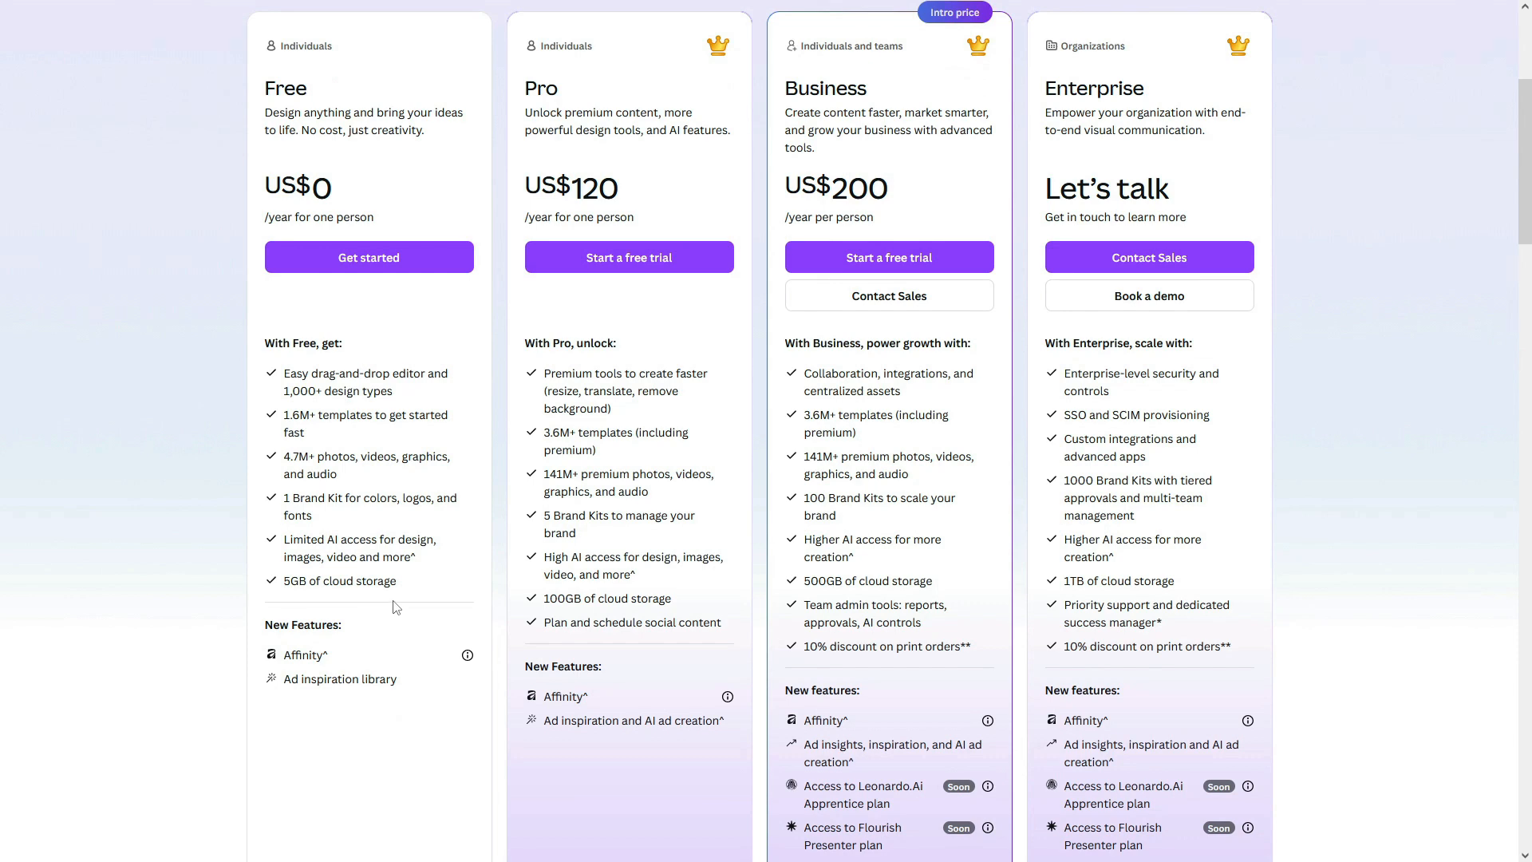
{"action": "scroll", "coordinate": [367, 550], "scroll_direction": "up", "scroll_amount": 2}
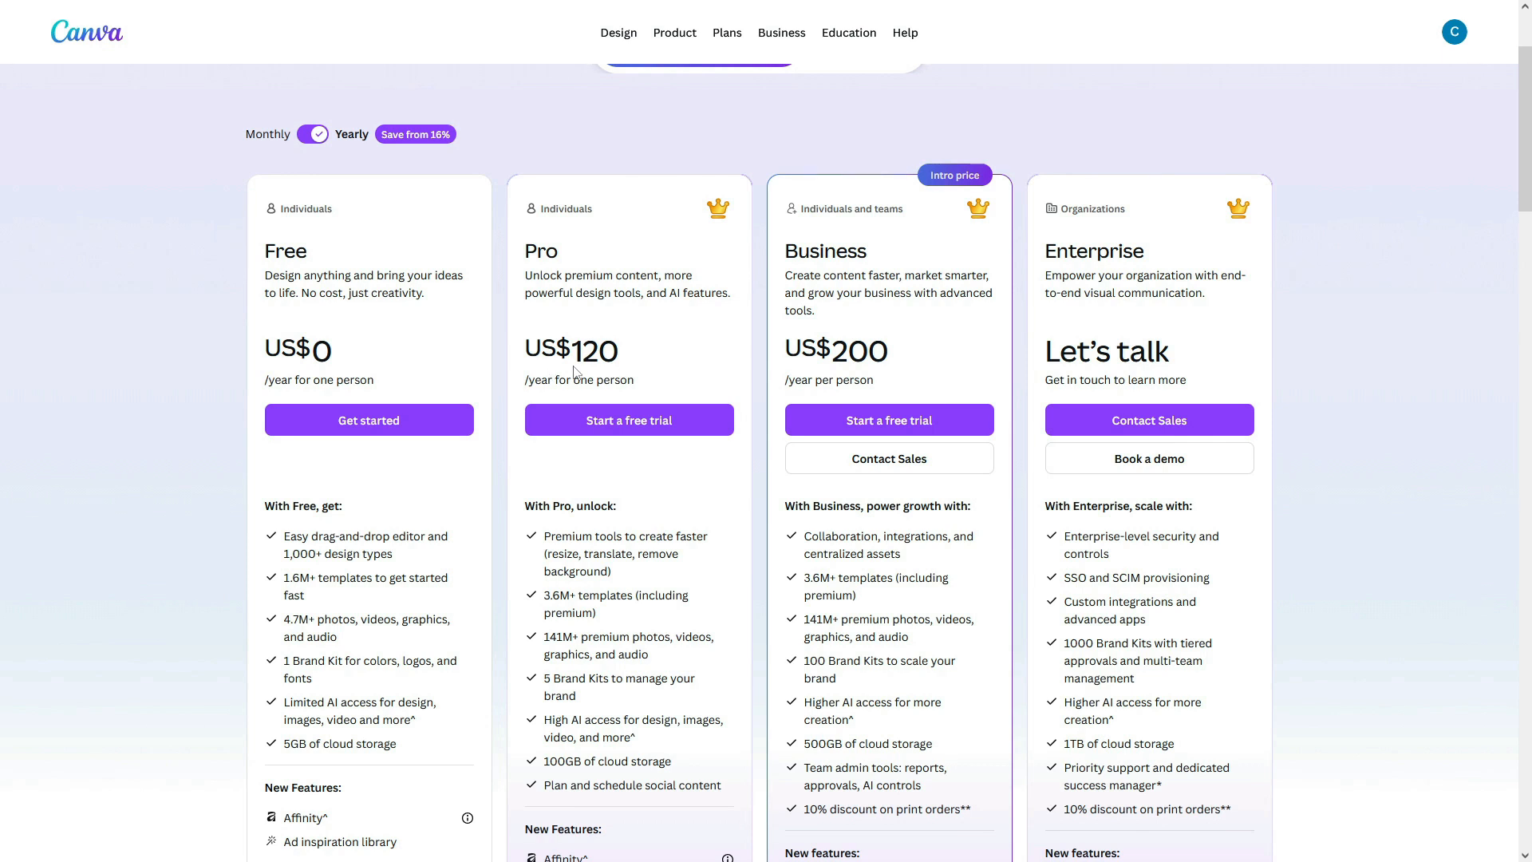
{"action": "scroll", "coordinate": [574, 371], "scroll_direction": "down", "scroll_amount": 3}
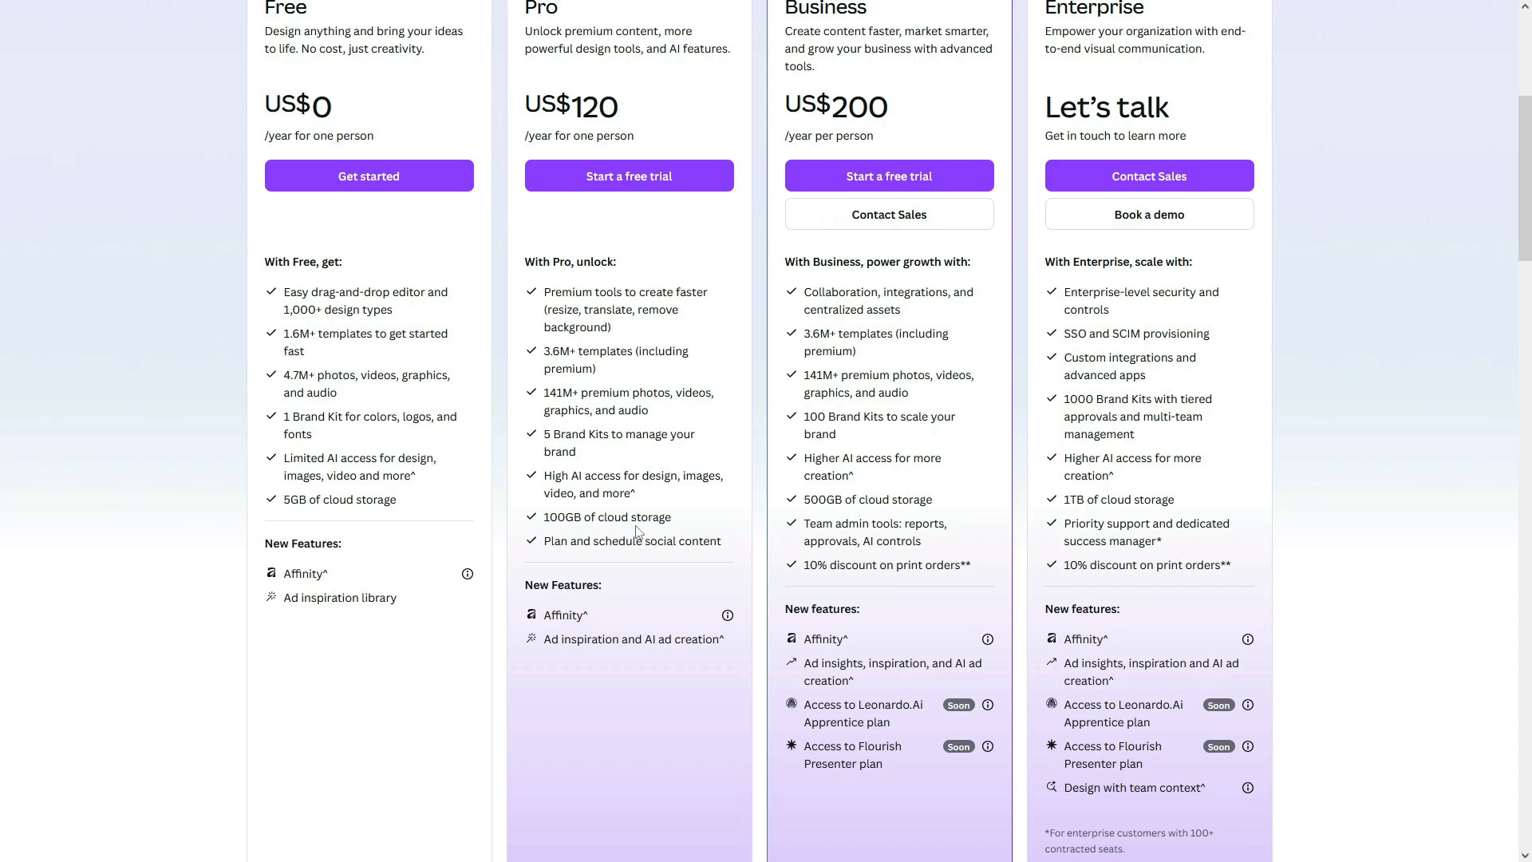
{"action": "scroll", "coordinate": [638, 563], "scroll_direction": "up", "scroll_amount": 4}
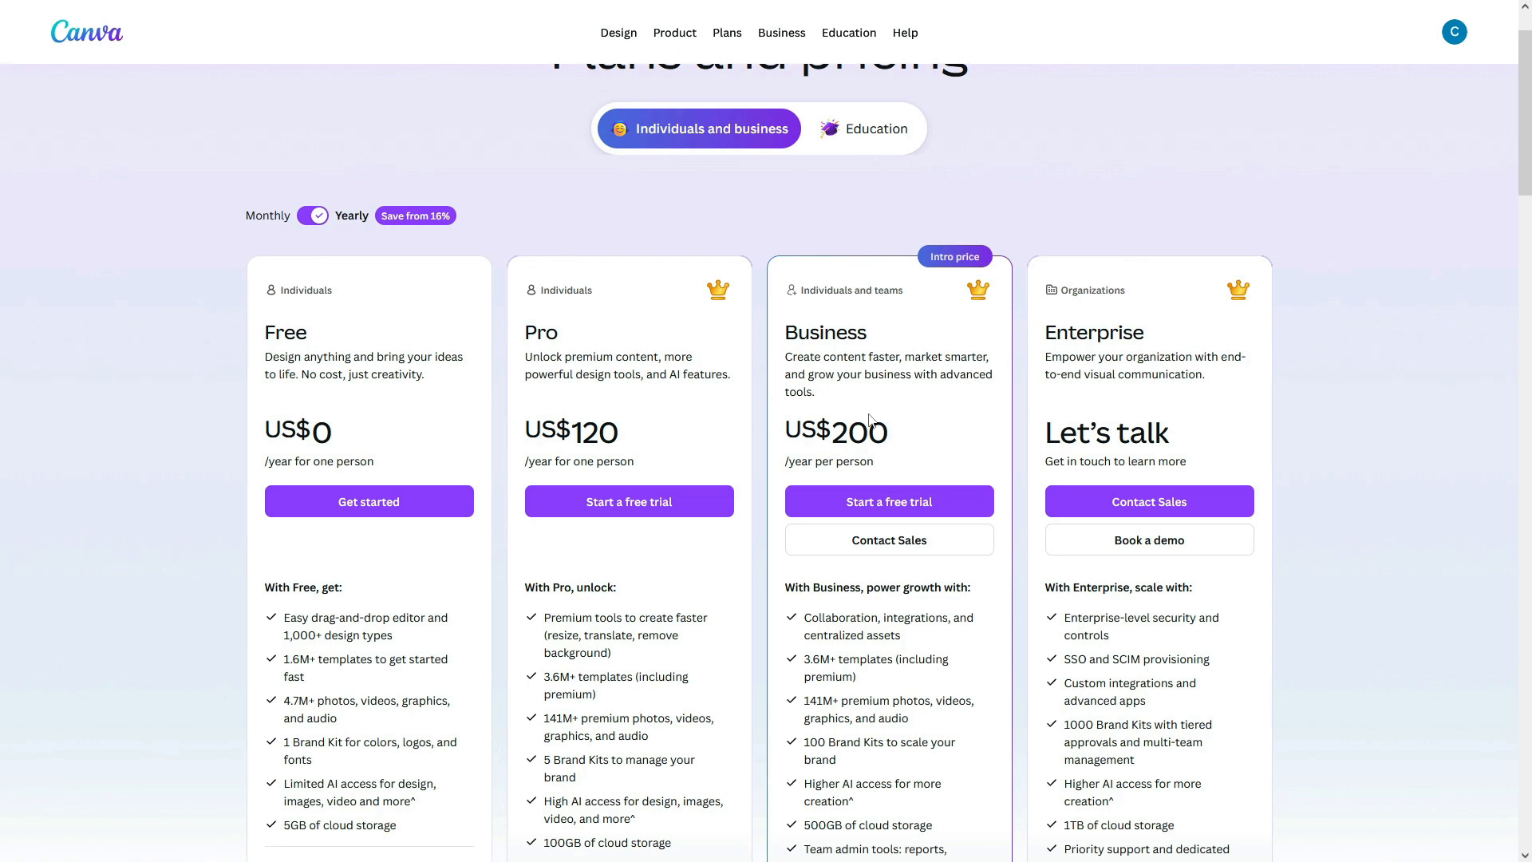
Step: Review the Plans and pricing page, comparing prices billed monthly versus yearly
{"action": "scroll", "coordinate": [870, 421], "scroll_direction": "down", "scroll_amount": 2}
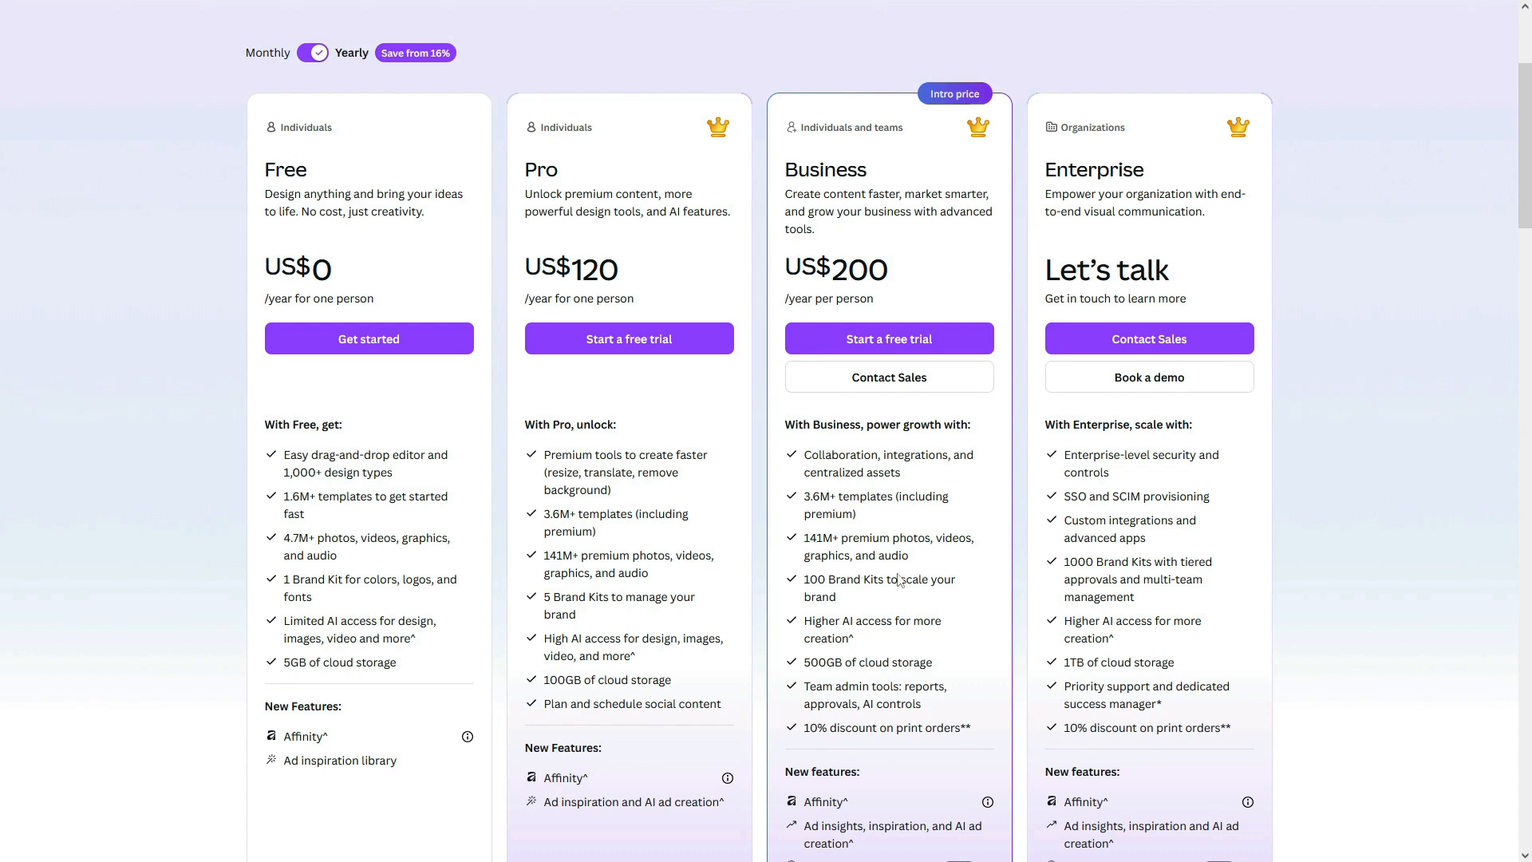
{"action": "scroll", "coordinate": [905, 581], "scroll_direction": "down", "scroll_amount": 1}
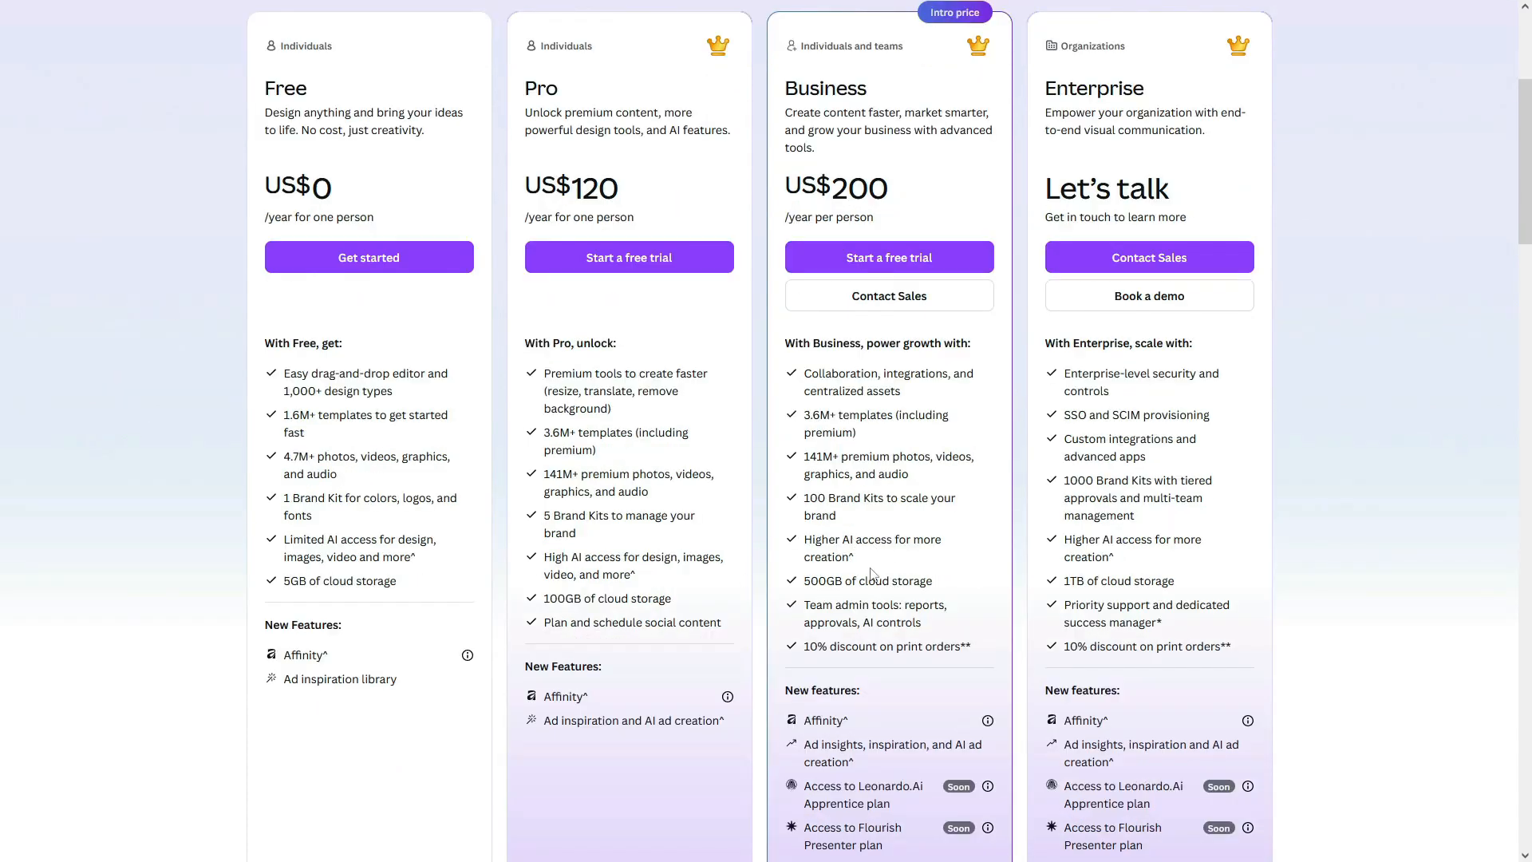
{"action": "scroll", "coordinate": [894, 587], "scroll_direction": "down", "scroll_amount": 1}
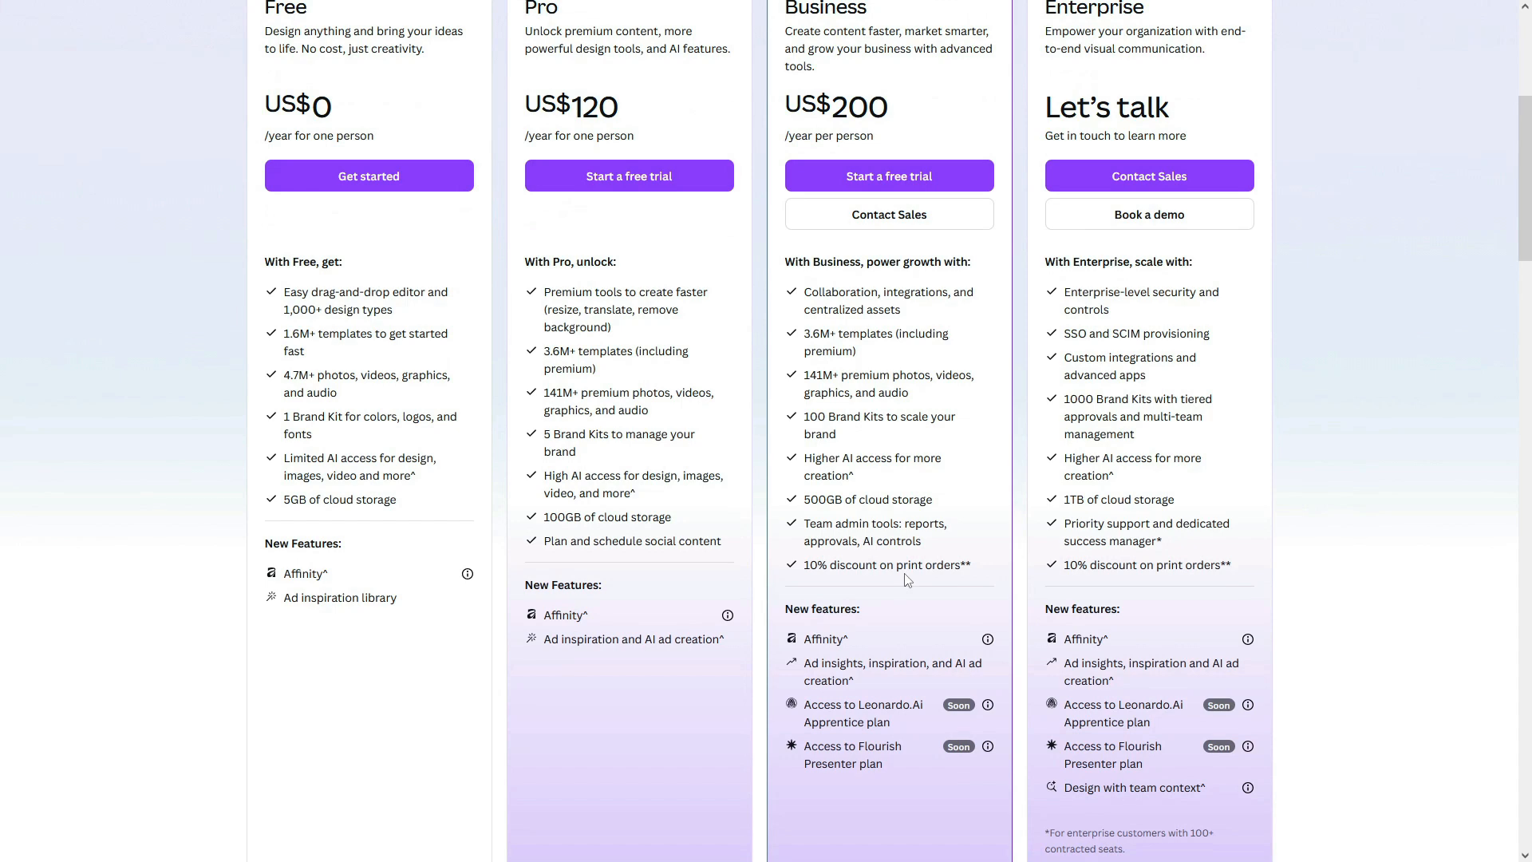
{"action": "scroll", "coordinate": [907, 580], "scroll_direction": "up", "scroll_amount": 4}
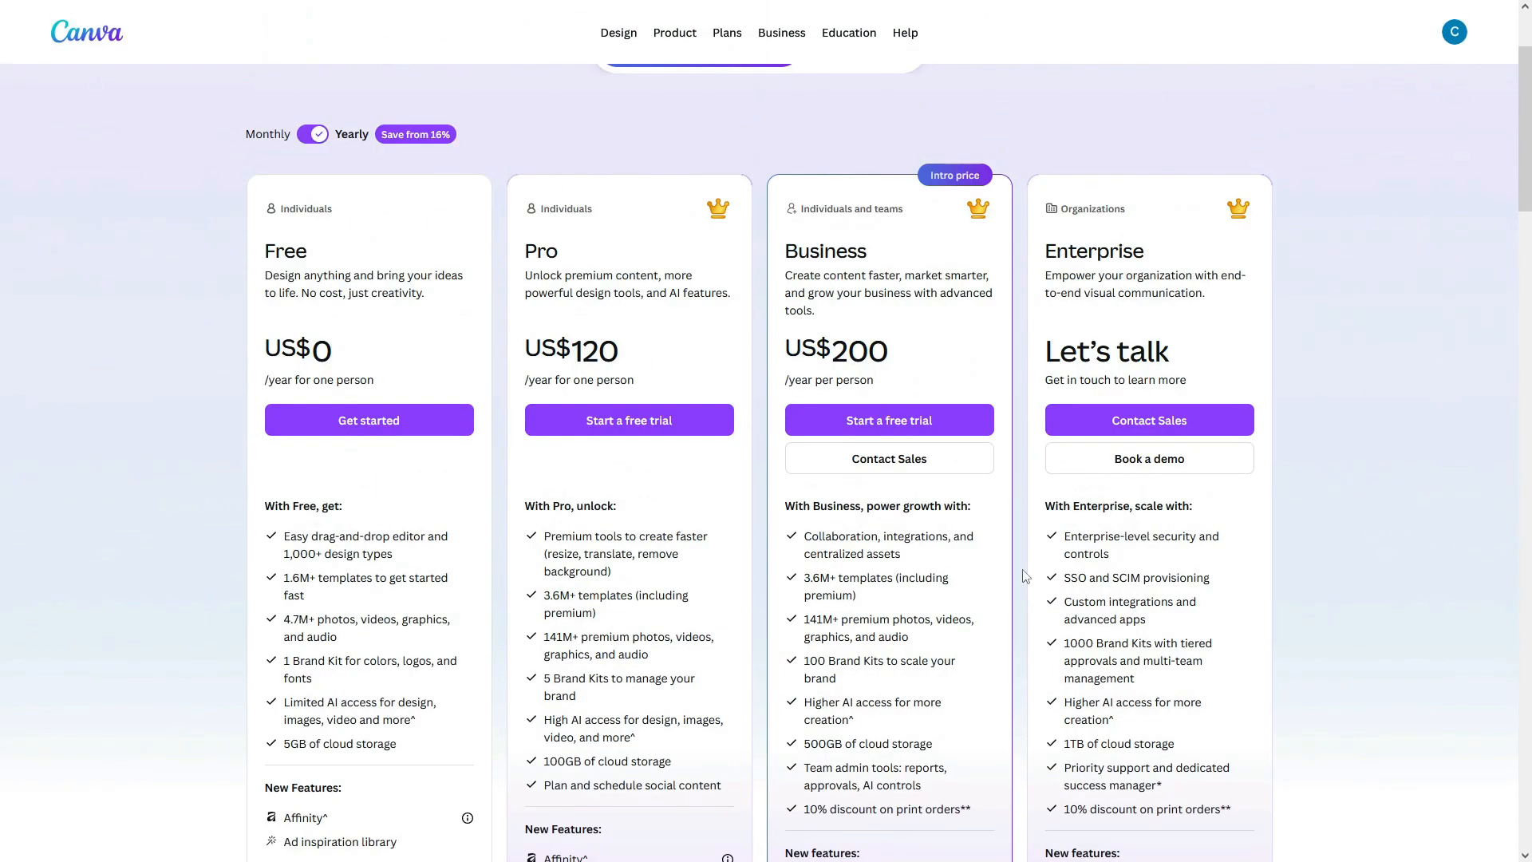
{"action": "scroll", "coordinate": [1346, 466], "scroll_direction": "down", "scroll_amount": 1}
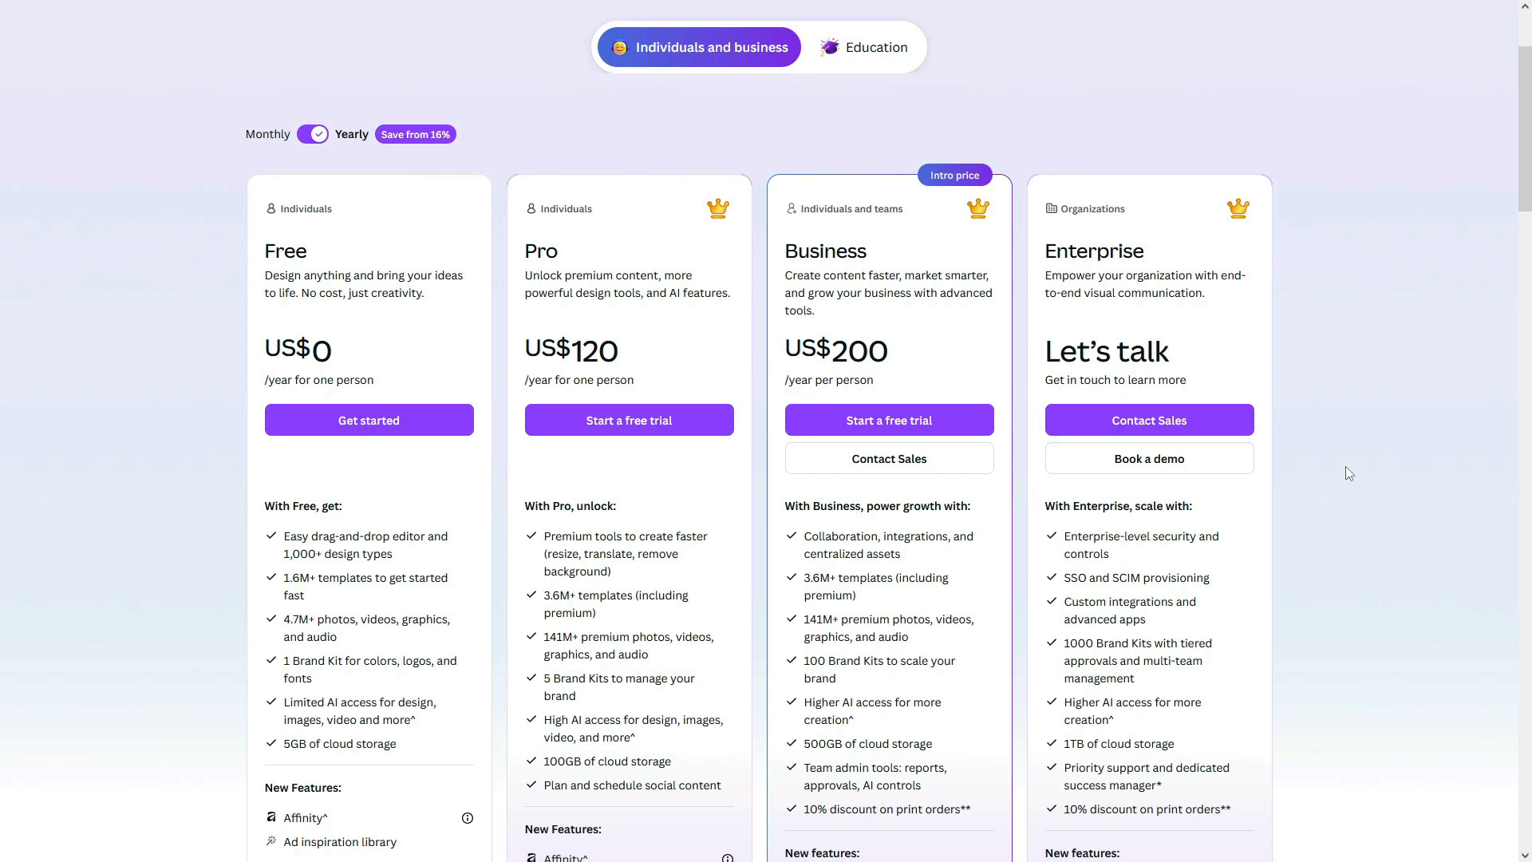
{"action": "scroll", "coordinate": [1346, 466], "scroll_direction": "down", "scroll_amount": 1}
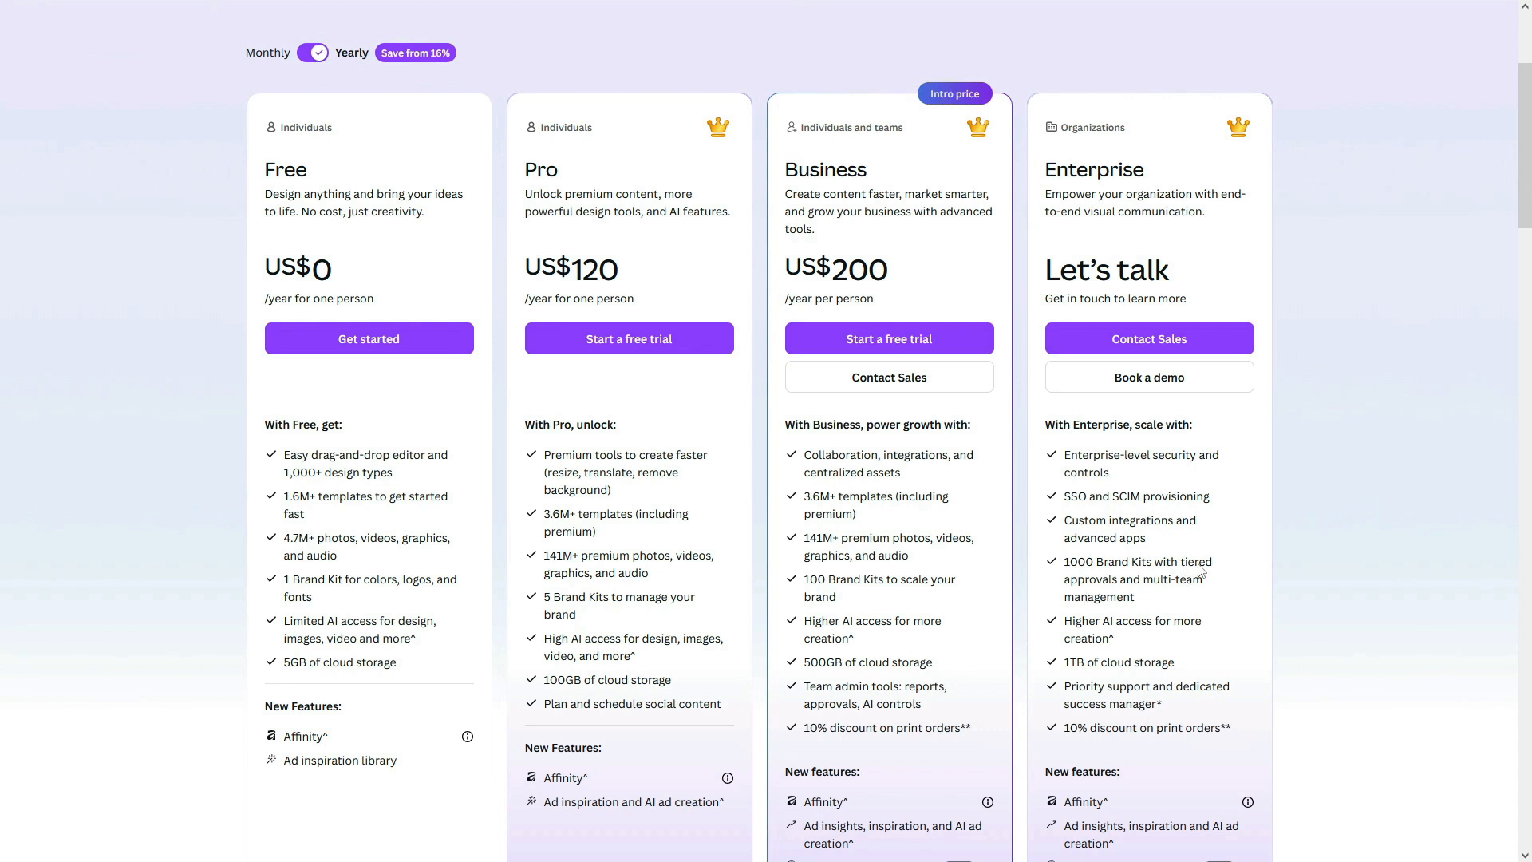
{"action": "scroll", "coordinate": [1201, 571], "scroll_direction": "down", "scroll_amount": 2}
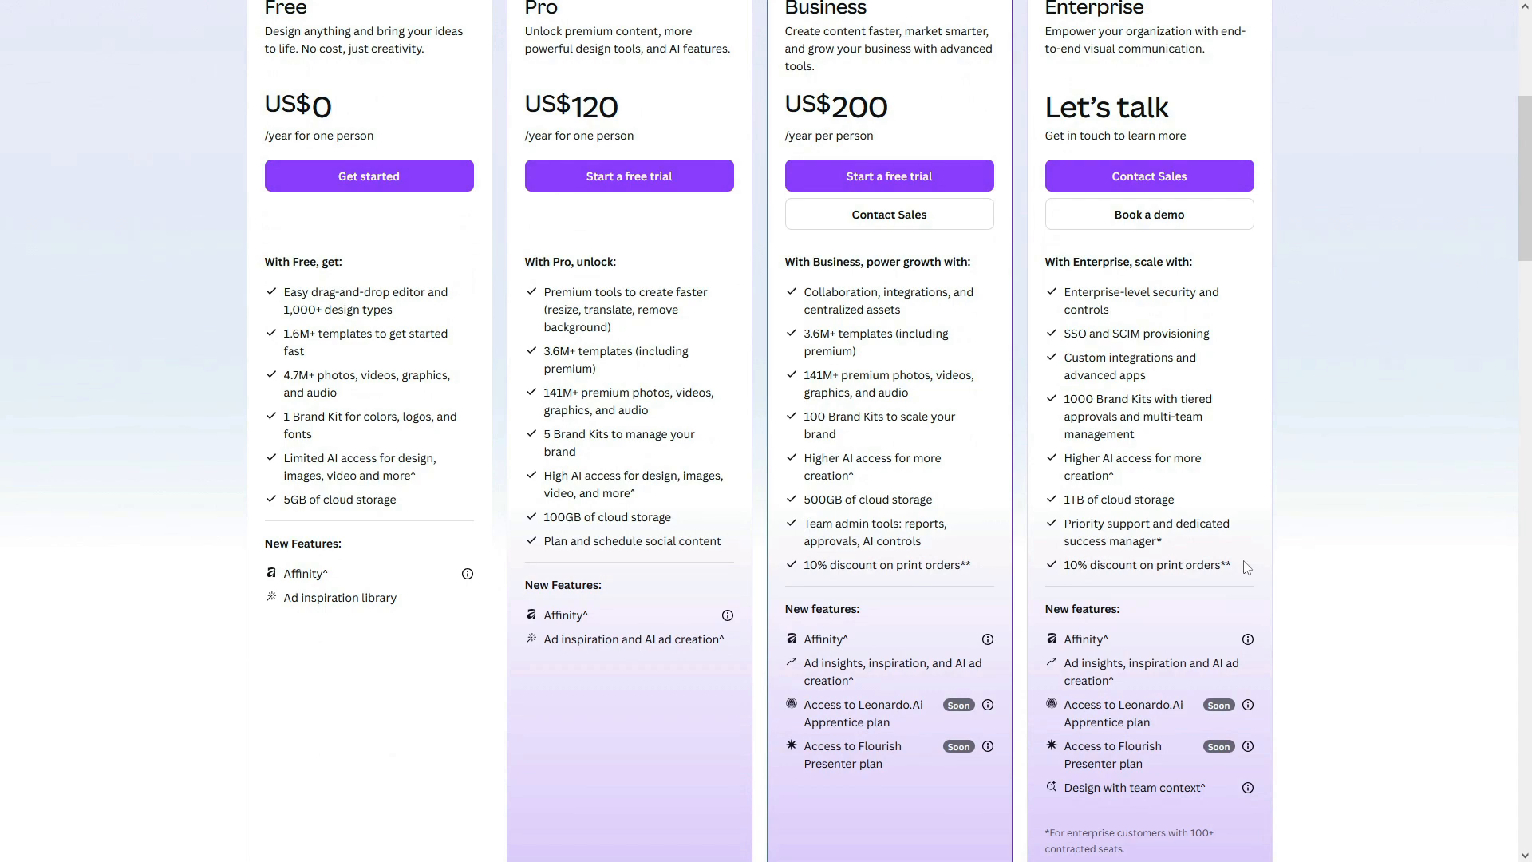
{"action": "scroll", "coordinate": [1247, 567], "scroll_direction": "down", "scroll_amount": 3}
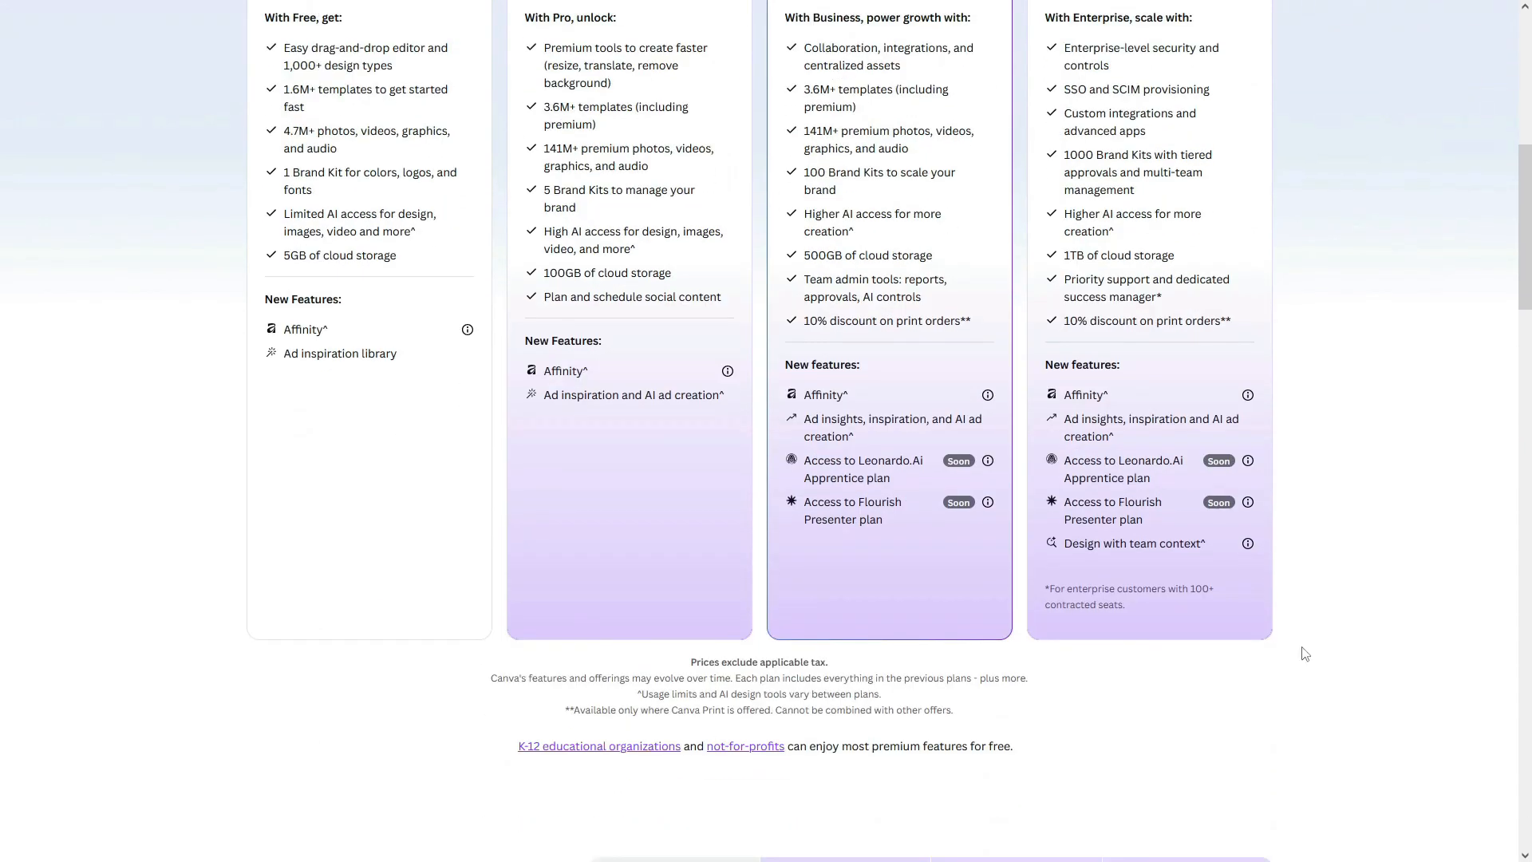
{"action": "scroll", "coordinate": [1314, 602], "scroll_direction": "up", "scroll_amount": 5}
{"action": "scroll", "coordinate": [1079, 697], "scroll_direction": "up", "scroll_amount": 1}
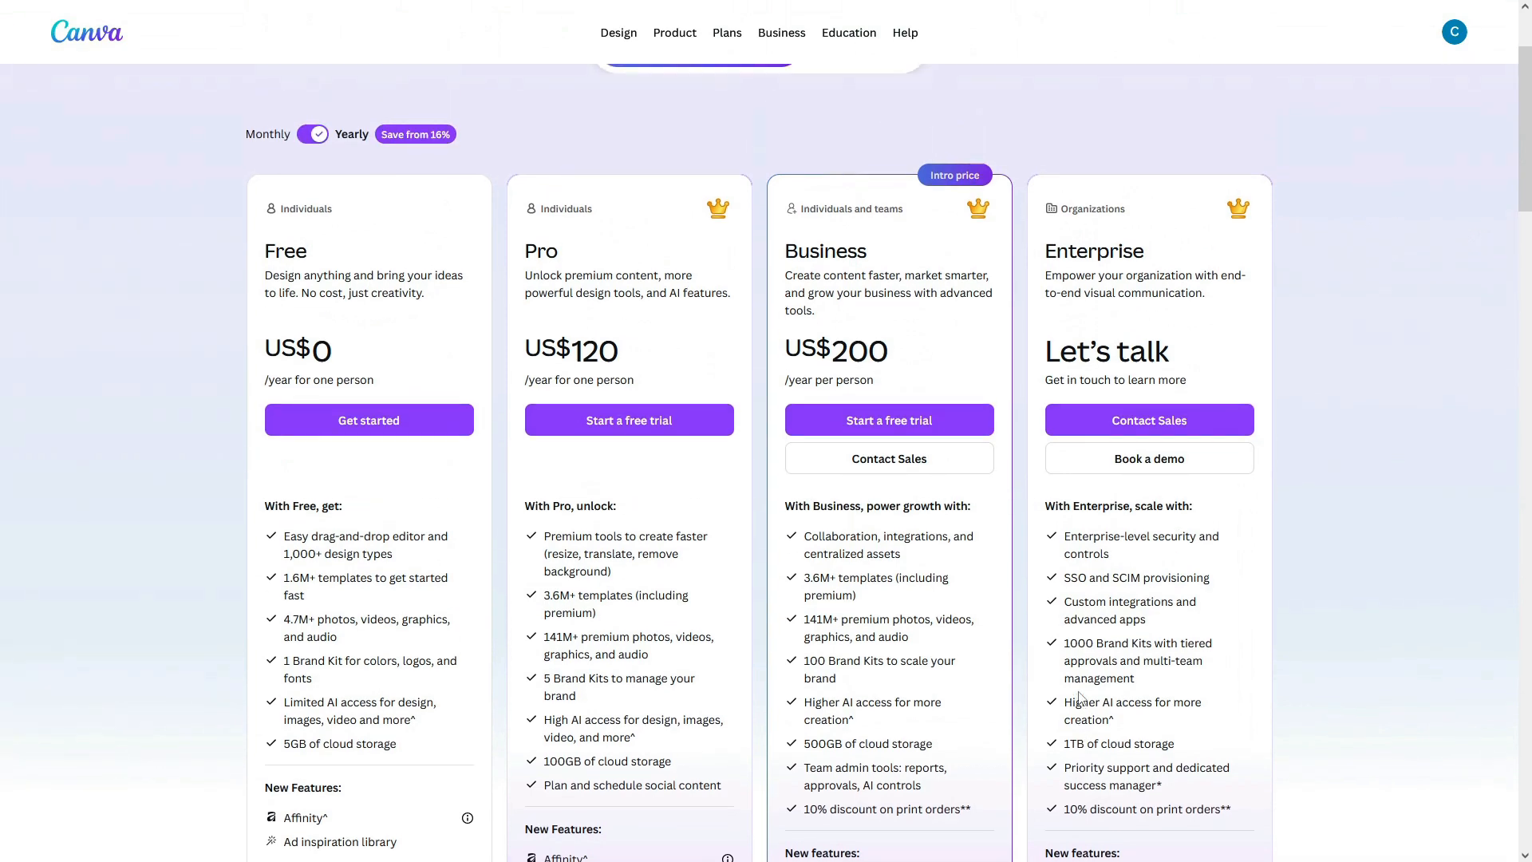
{"action": "scroll", "coordinate": [1079, 697], "scroll_direction": "up", "scroll_amount": 2}
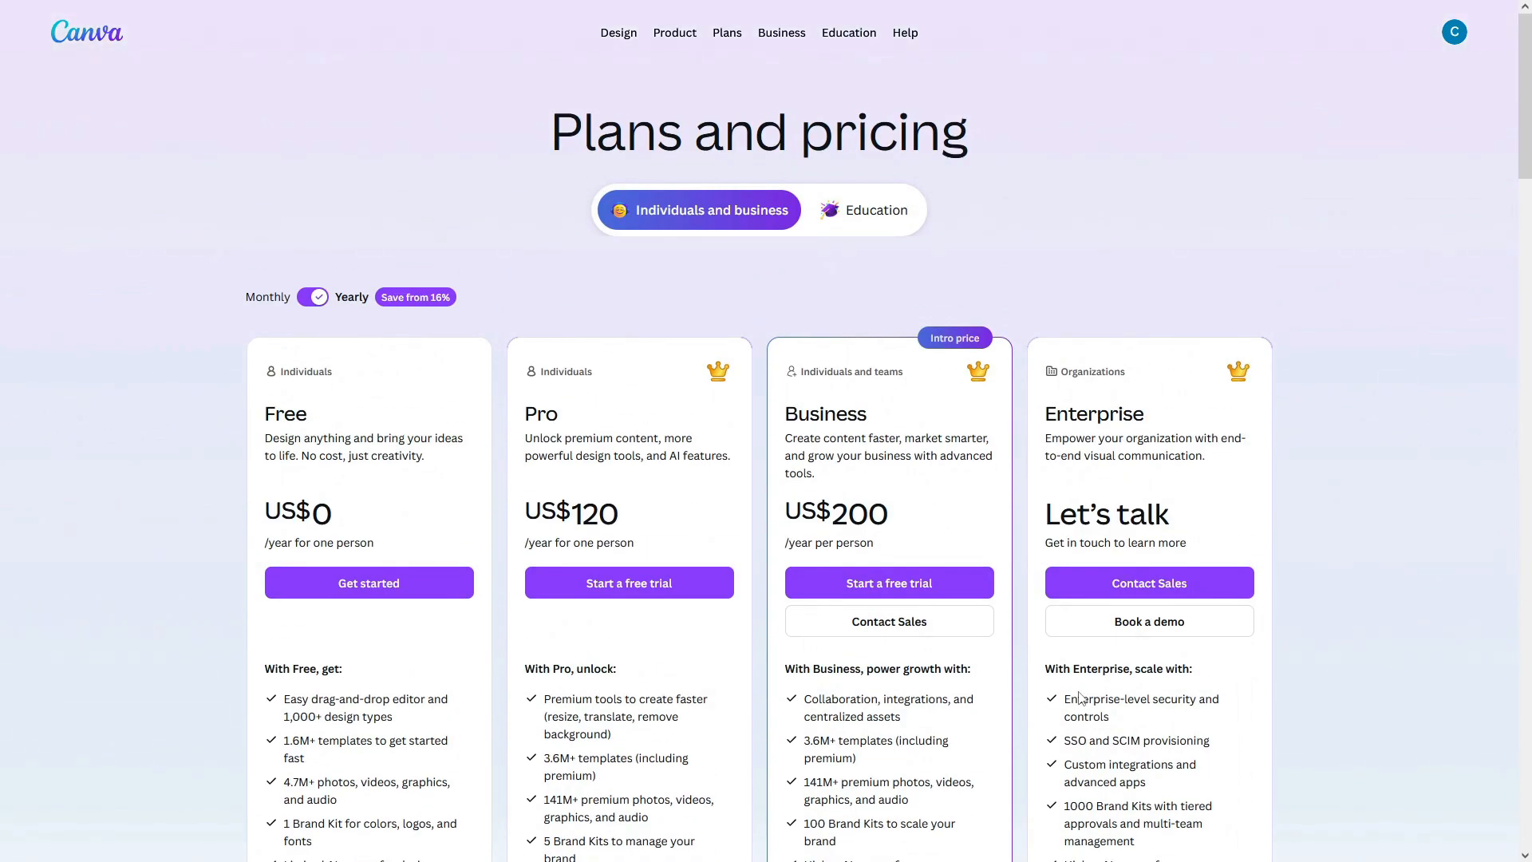
{"action": "left_click", "coordinate": [304, 302]}
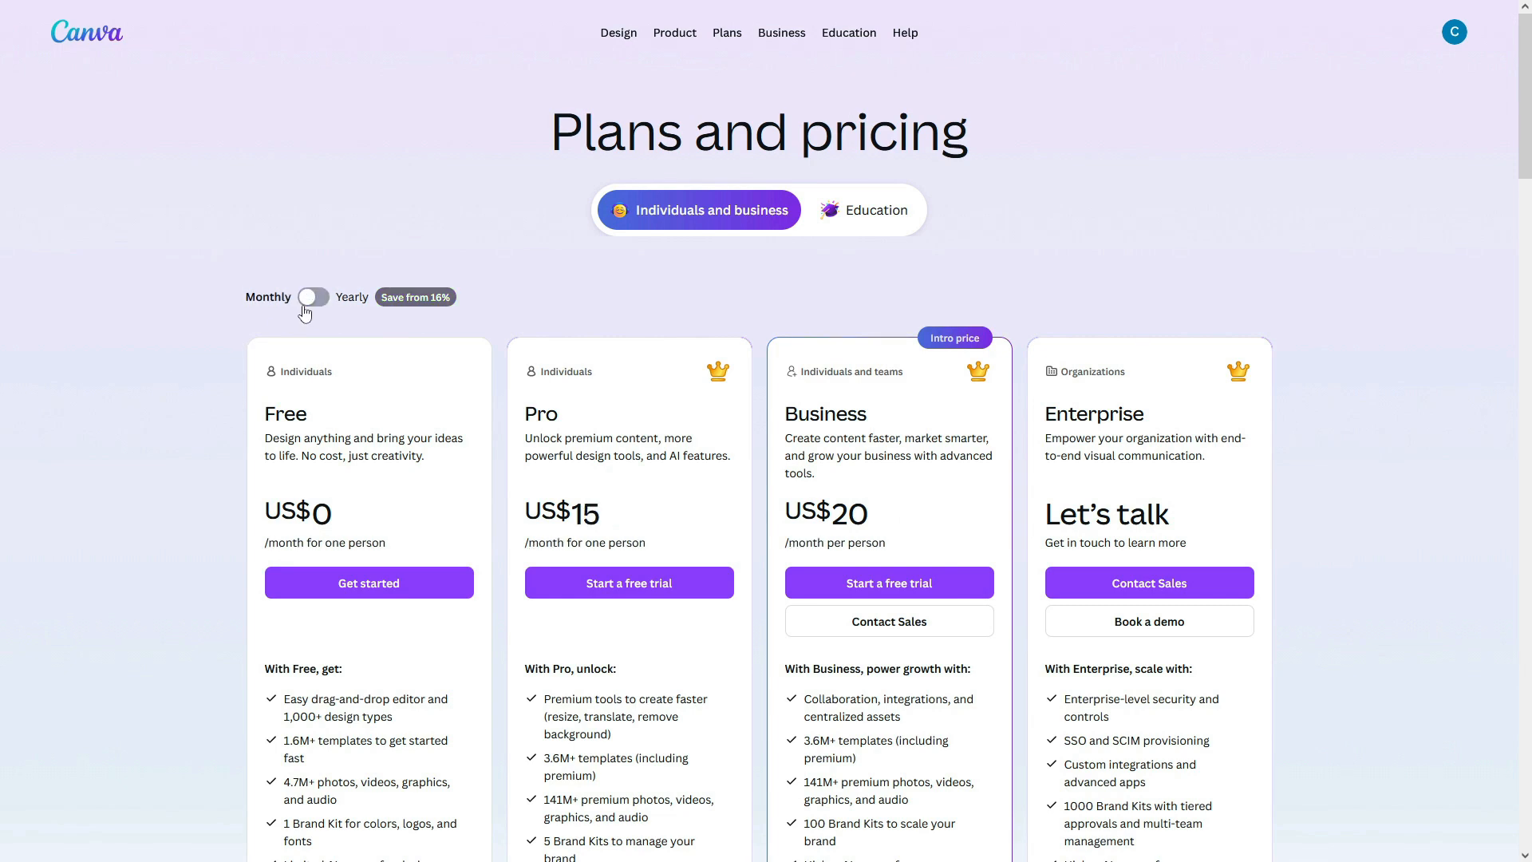
{"action": "left_click", "coordinate": [304, 312]}
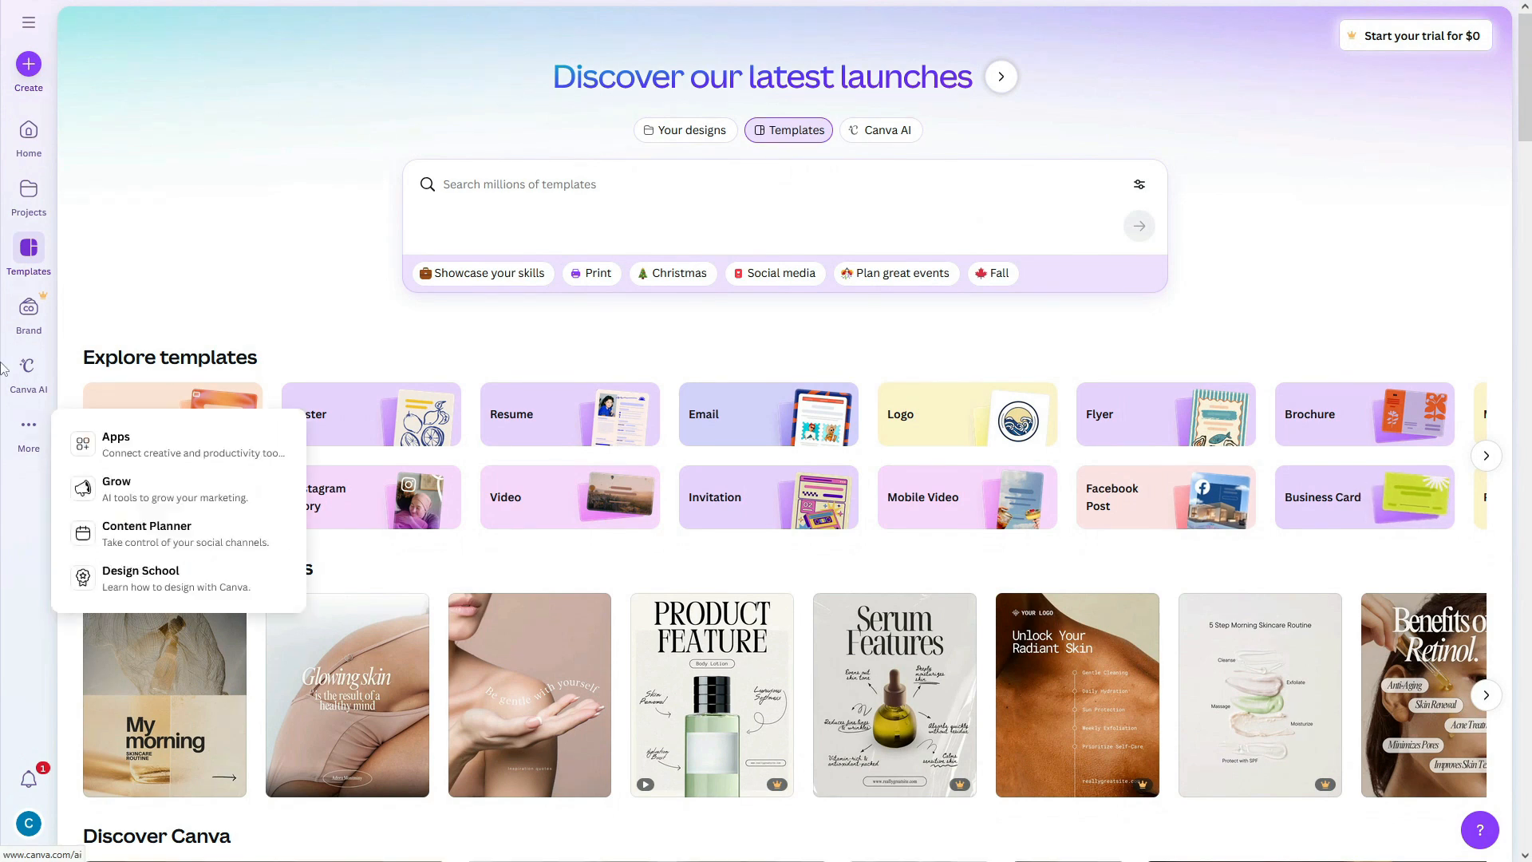
Step: Open the Create a design dialog from the sidebar
{"action": "left_click", "coordinate": [26, 69]}
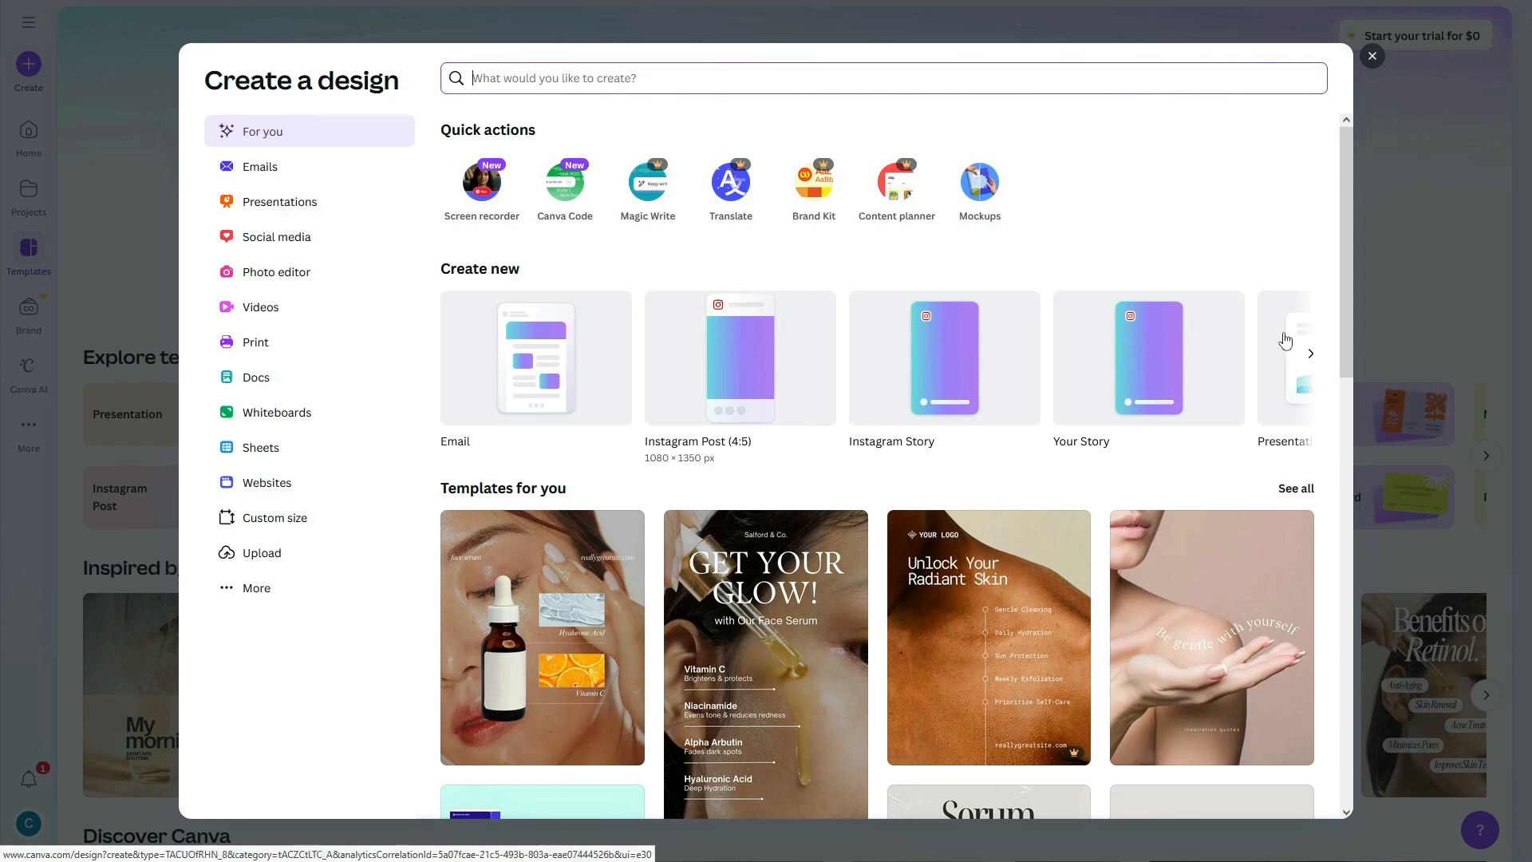
{"action": "left_click", "coordinate": [1311, 355]}
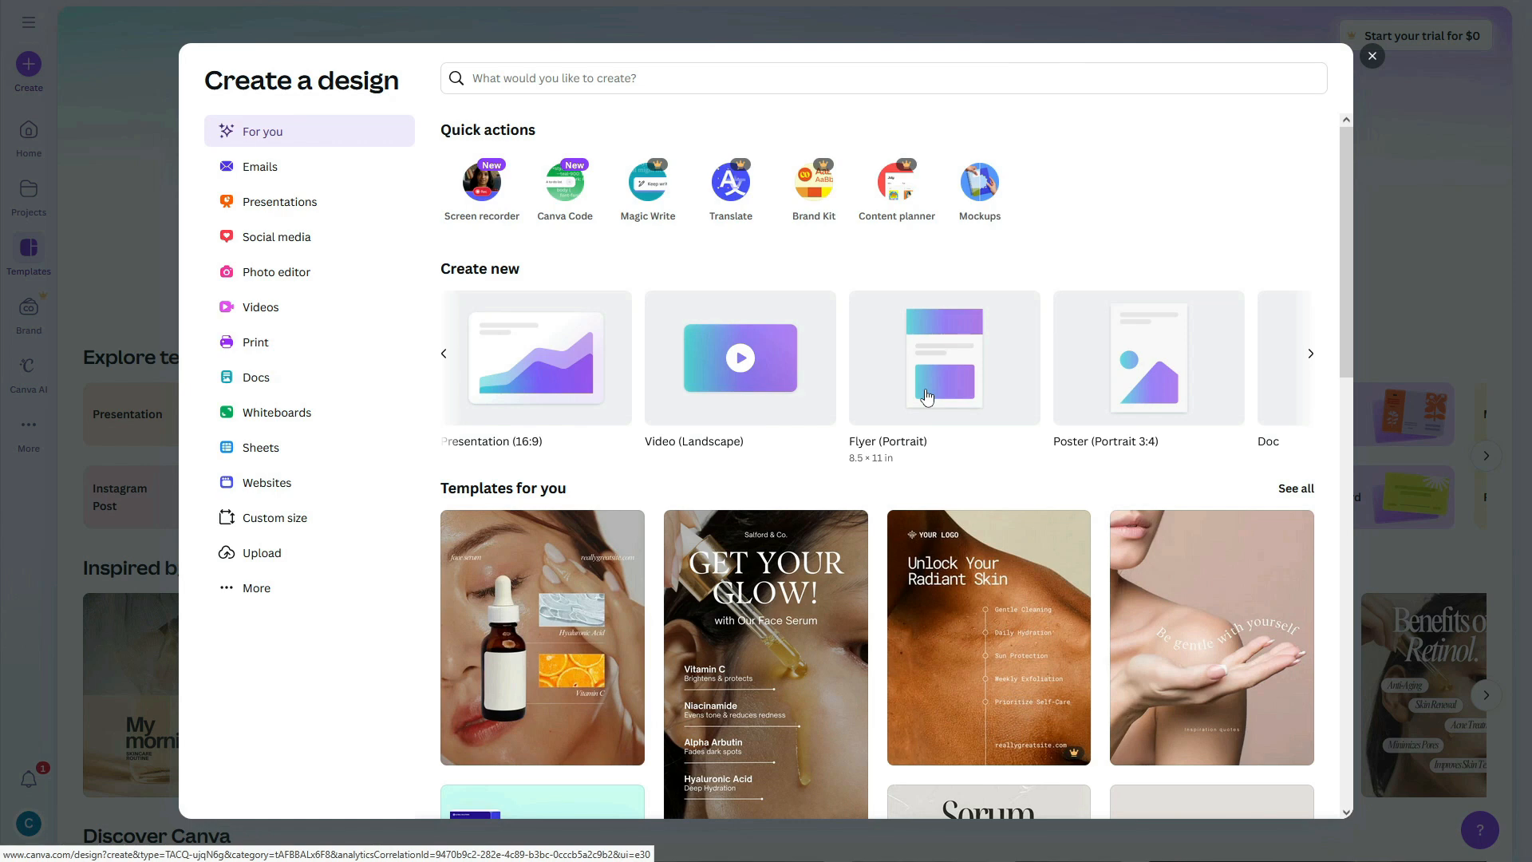
{"action": "scroll", "coordinate": [925, 397], "scroll_direction": "down", "scroll_amount": 2}
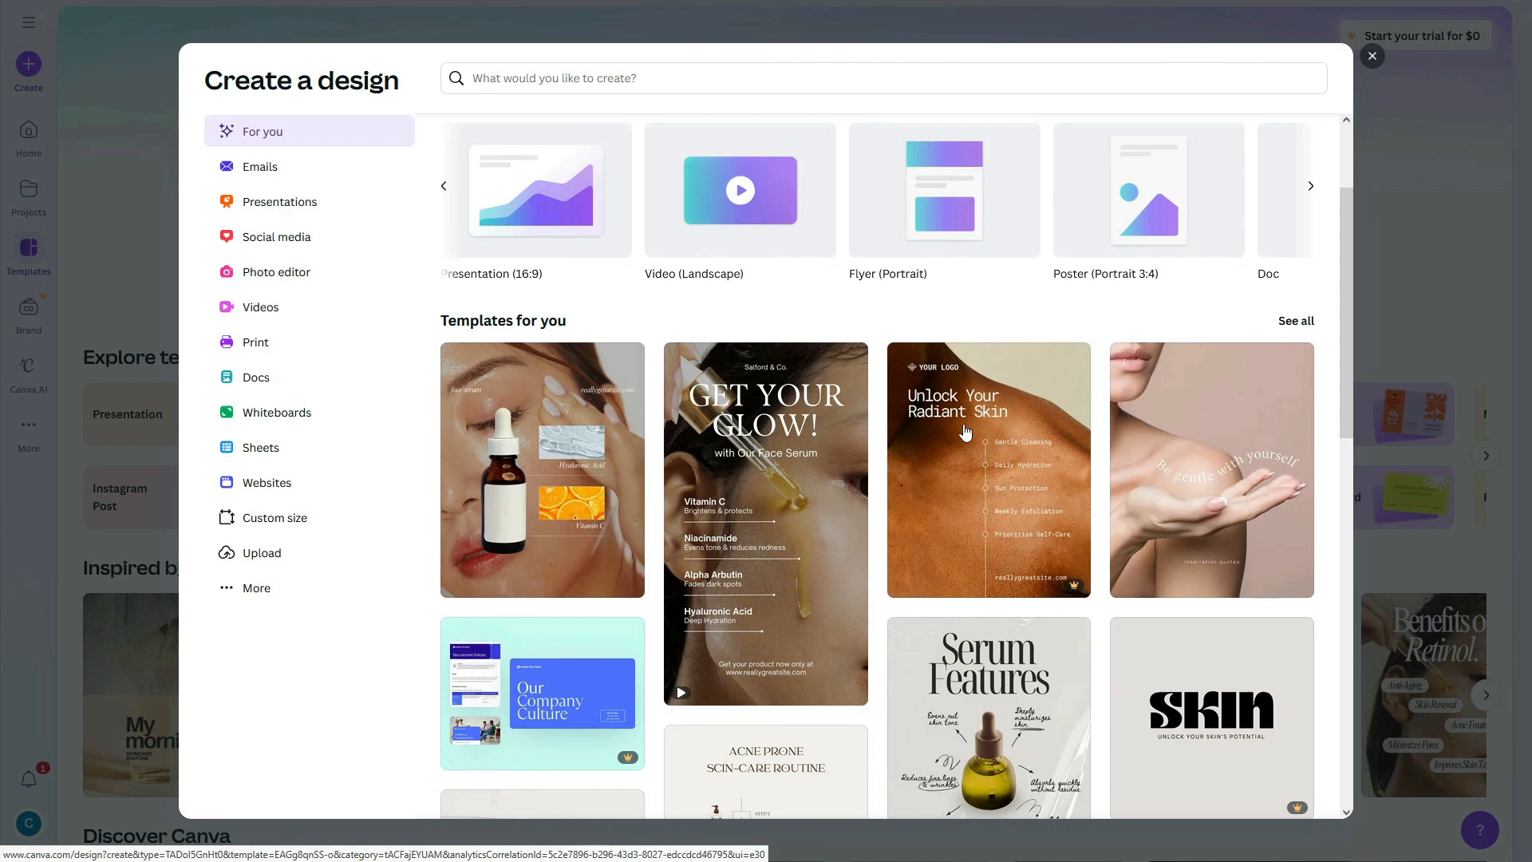
{"action": "scroll", "coordinate": [965, 431], "scroll_direction": "down", "scroll_amount": 7}
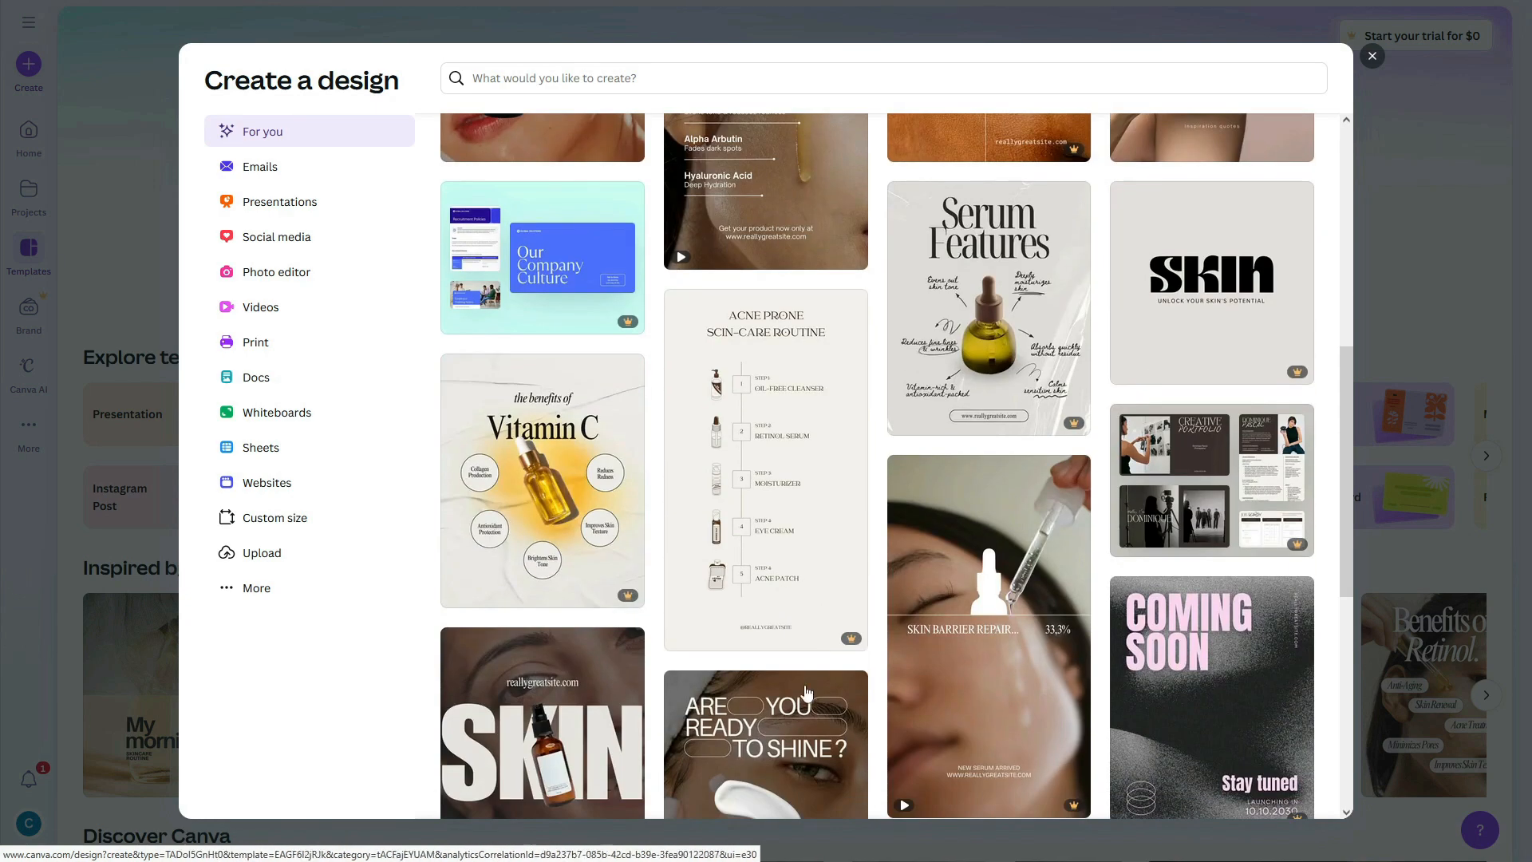
{"action": "scroll", "coordinate": [1051, 595], "scroll_direction": "up", "scroll_amount": 9}
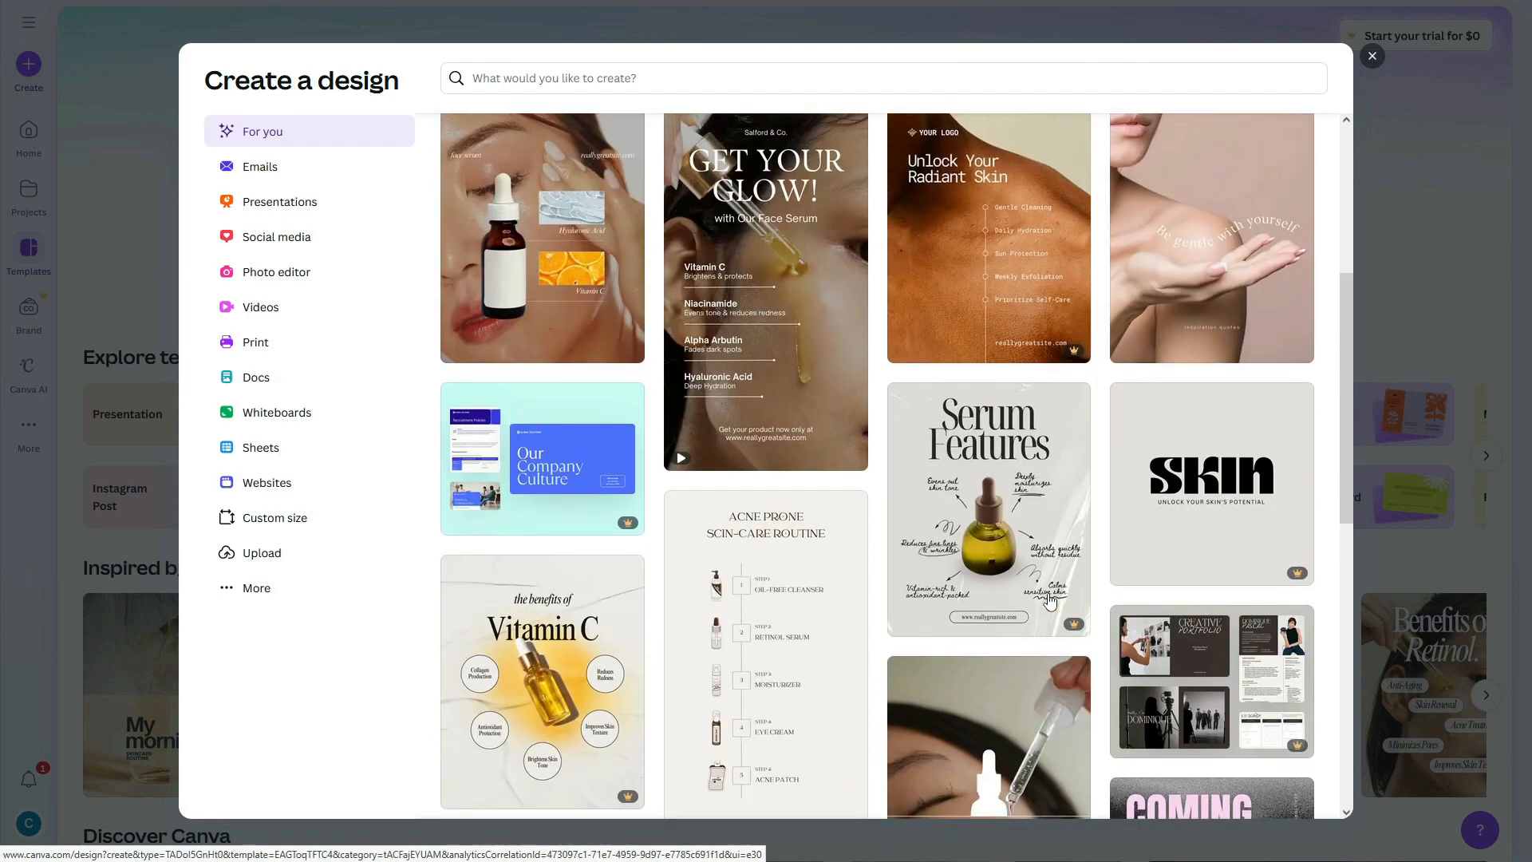
{"action": "scroll", "coordinate": [1051, 600], "scroll_direction": "up", "scroll_amount": 2}
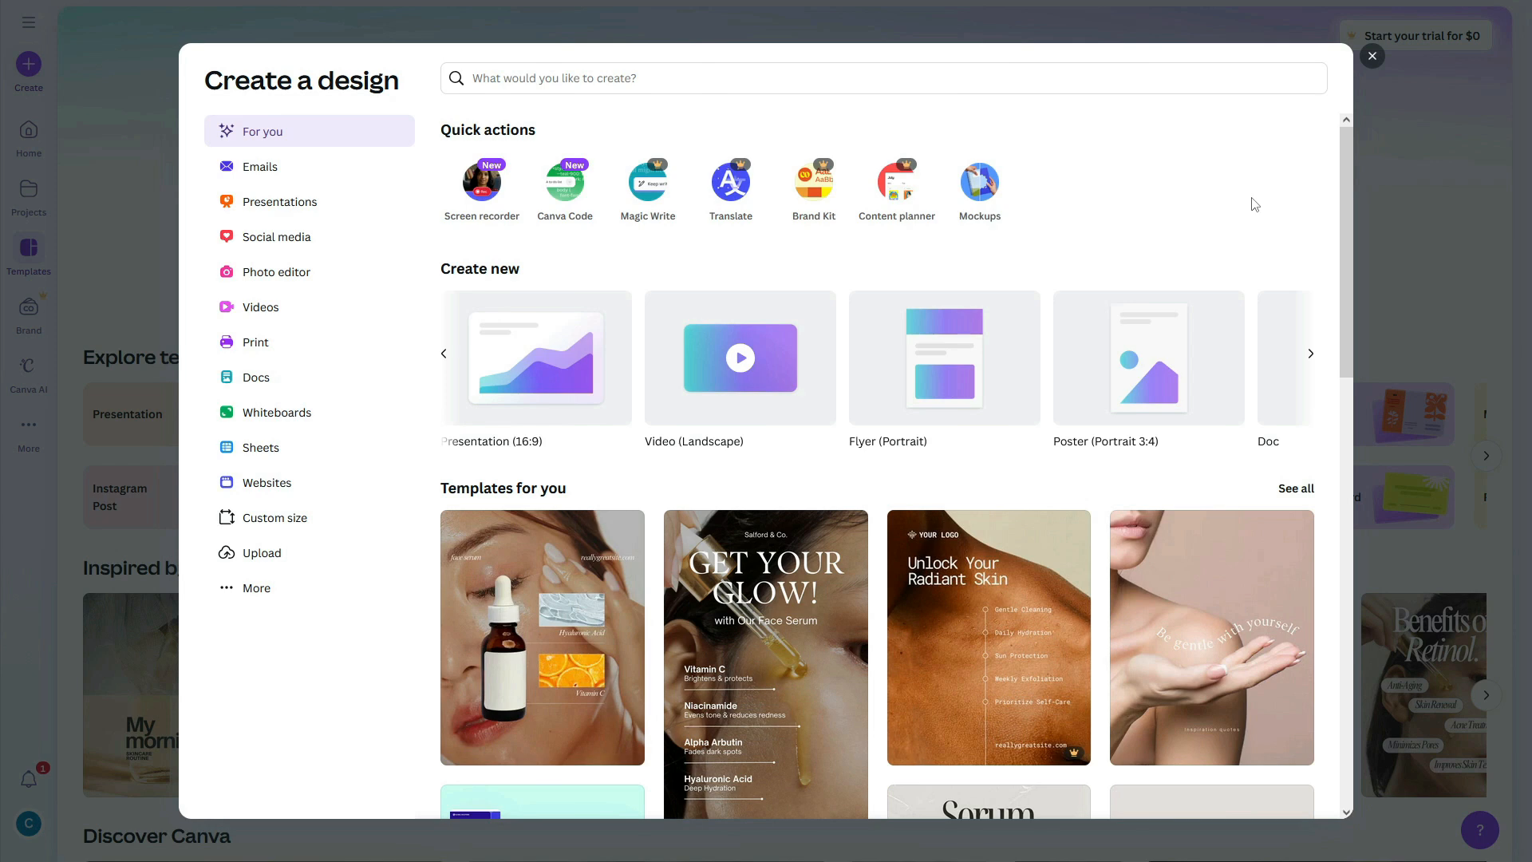
{"action": "left_click", "coordinate": [444, 354]}
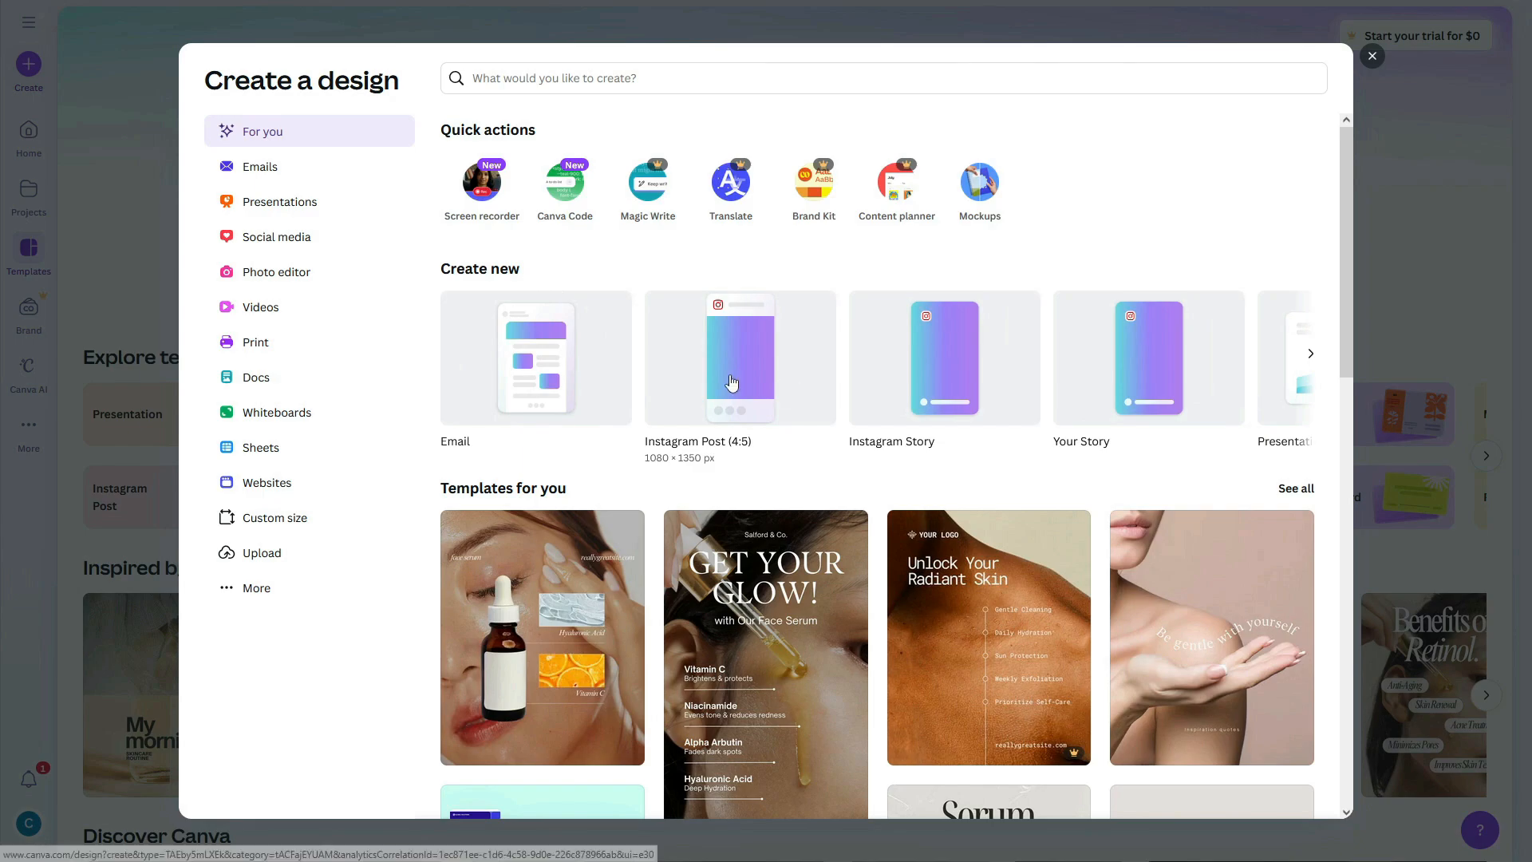
Step: Create a blank 1080 × 1350 px Instagram Post (4:5) design and browse its templates and elements
{"action": "left_click", "coordinate": [731, 384]}
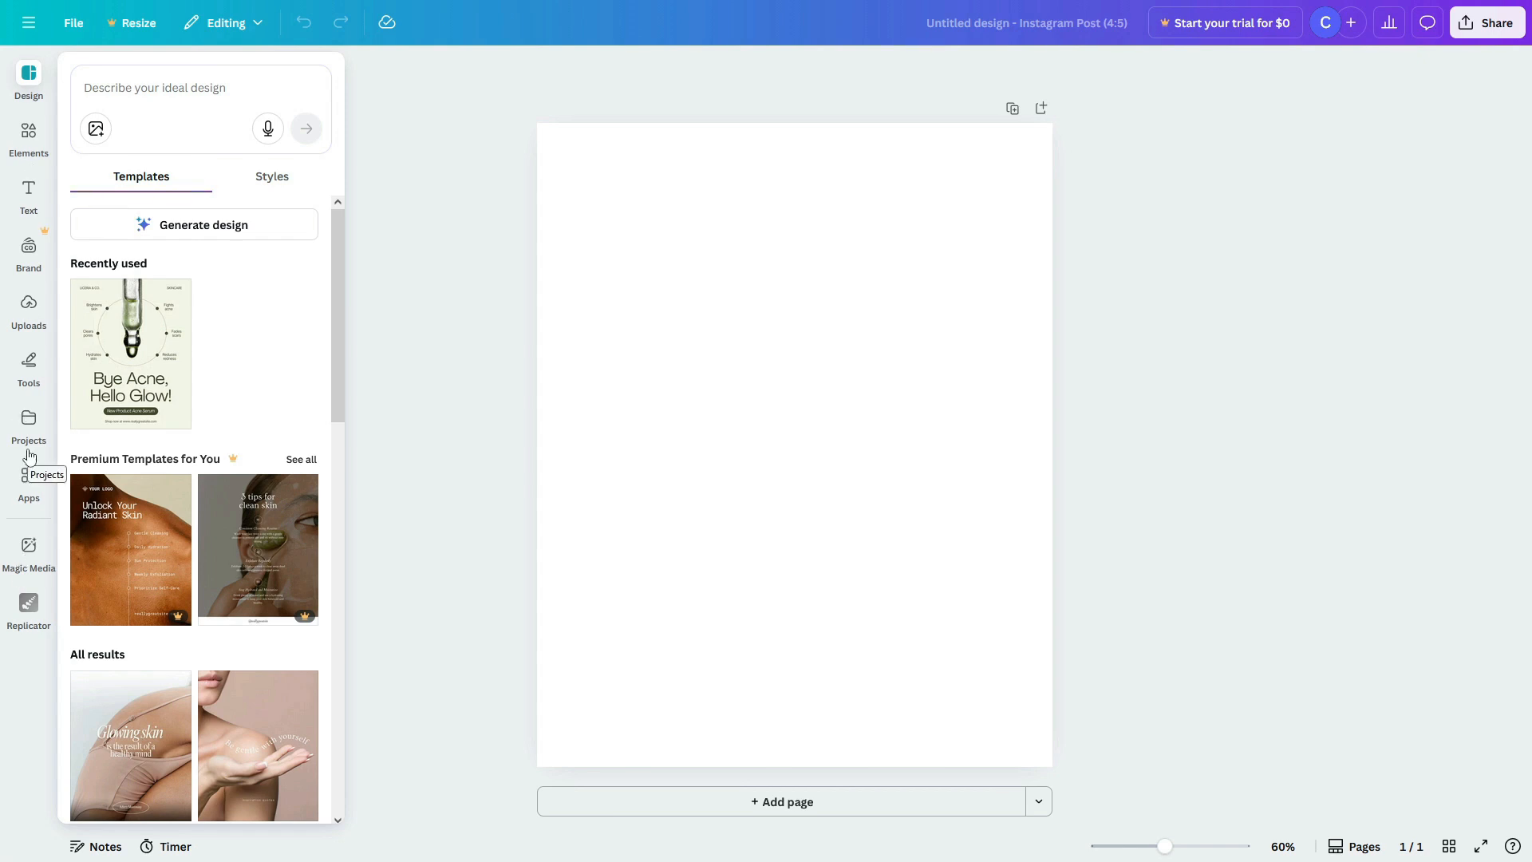
{"action": "left_click", "coordinate": [31, 80]}
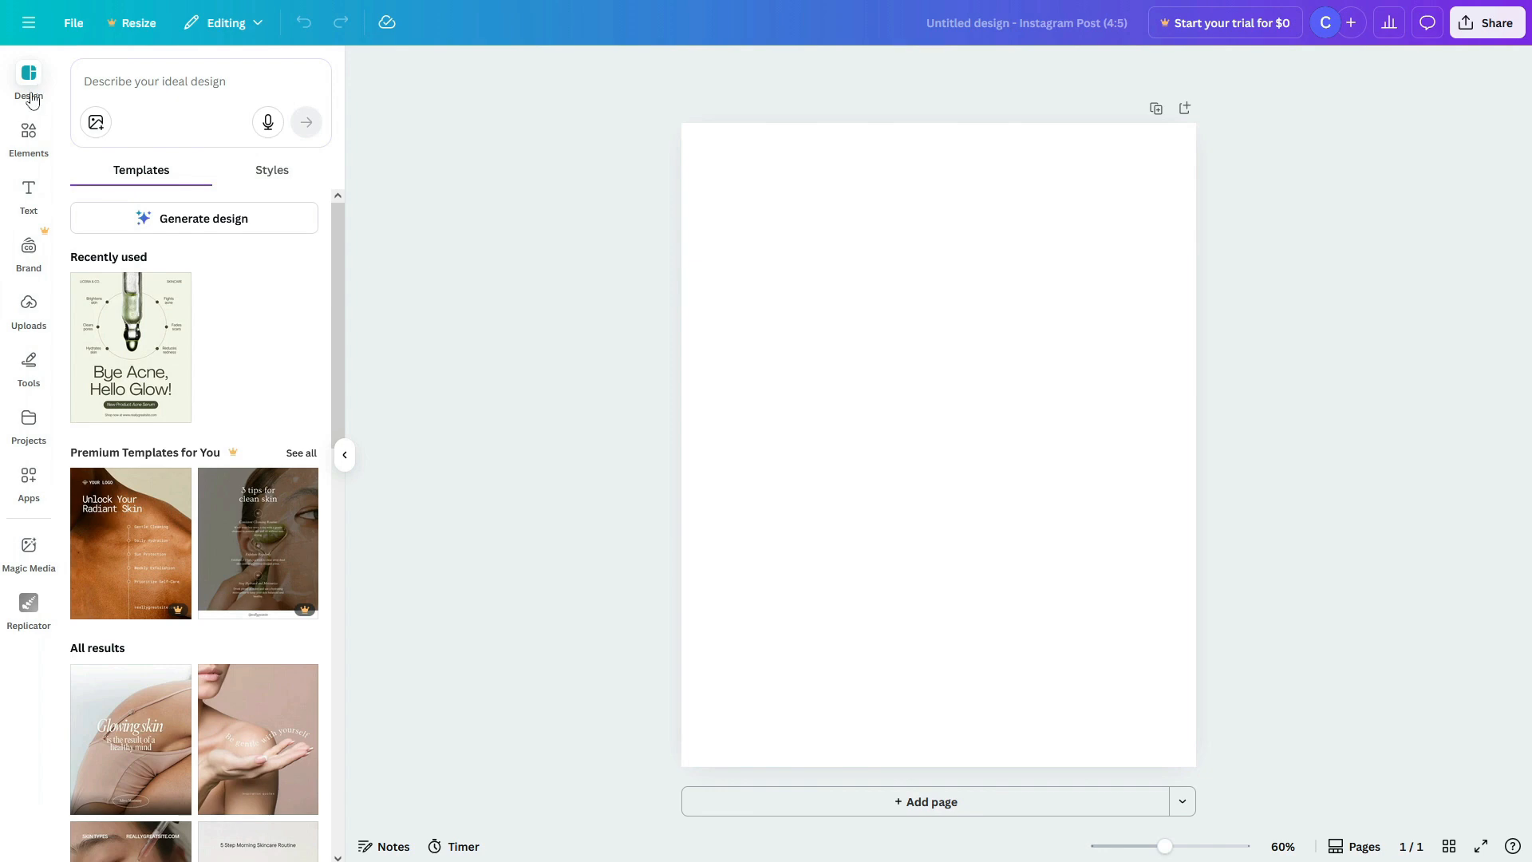
{"action": "scroll", "coordinate": [159, 367], "scroll_direction": "down", "scroll_amount": 4}
{"action": "scroll", "coordinate": [176, 351], "scroll_direction": "down", "scroll_amount": 3}
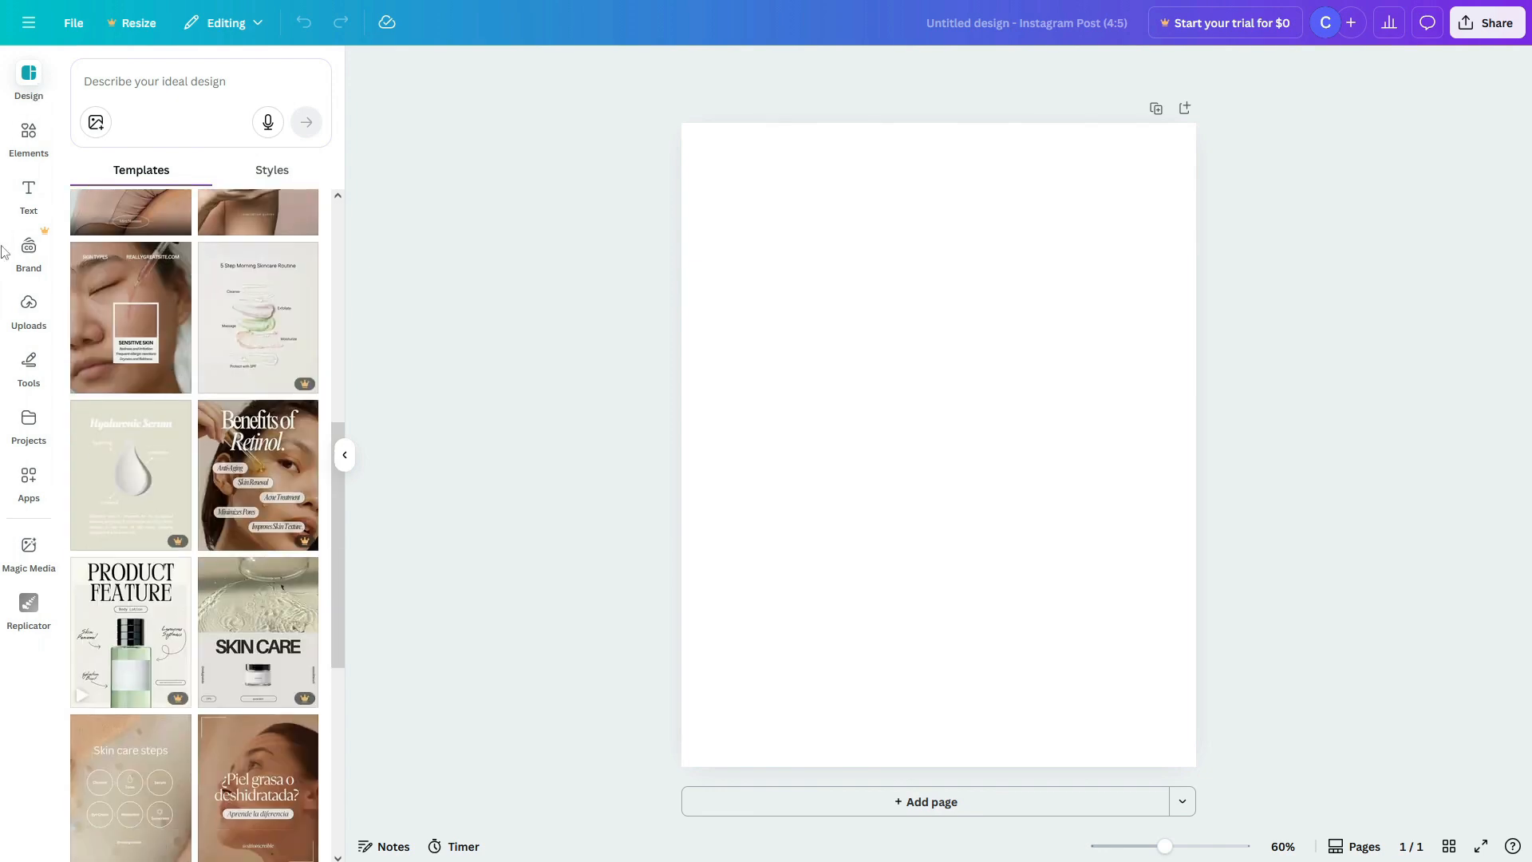
{"action": "scroll", "coordinate": [140, 219], "scroll_direction": "down", "scroll_amount": 6}
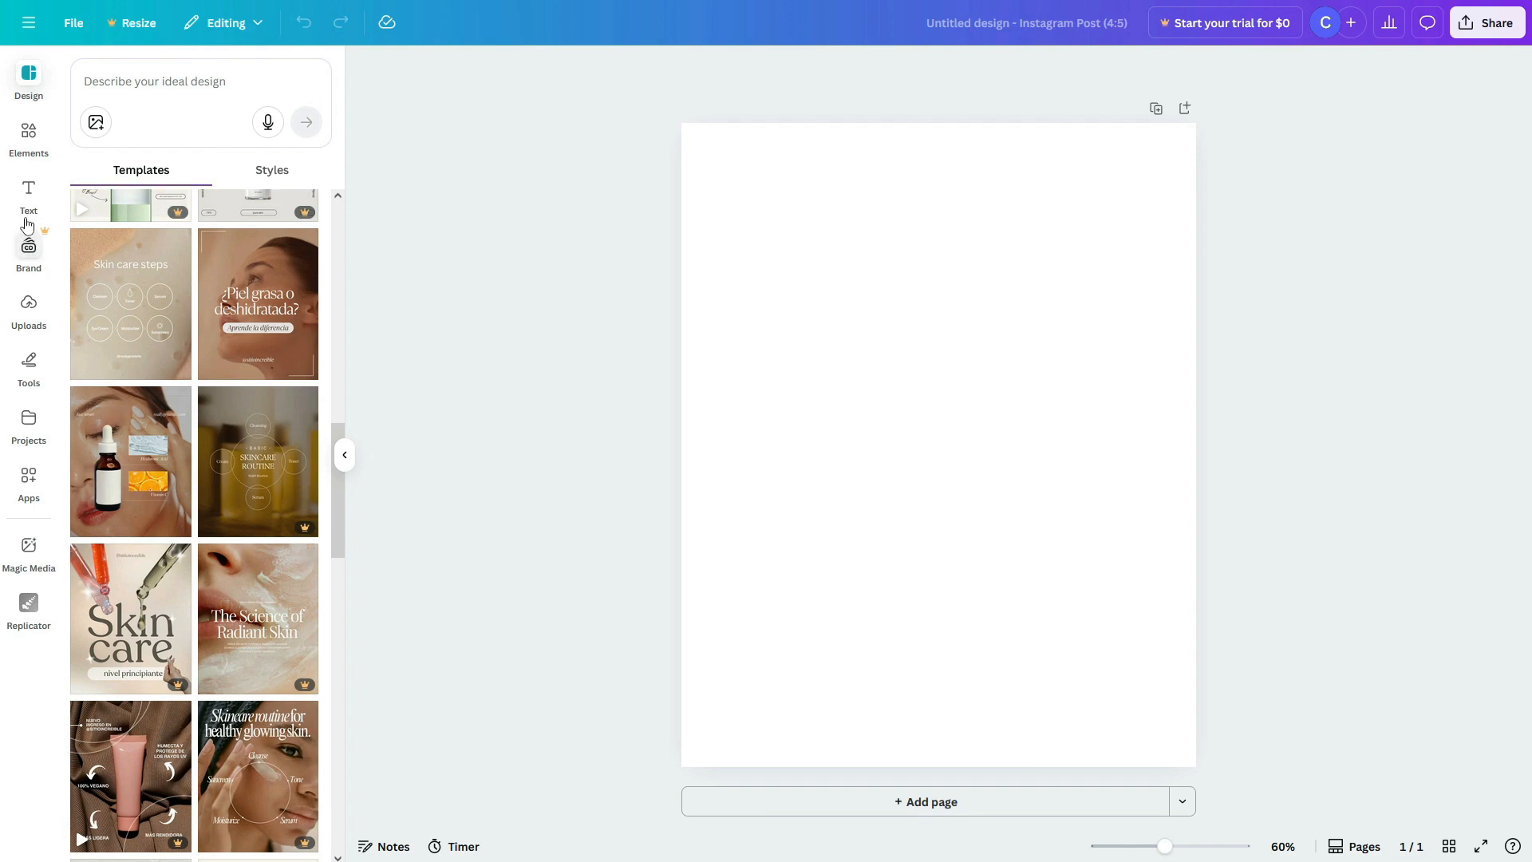
{"action": "left_click", "coordinate": [28, 140]}
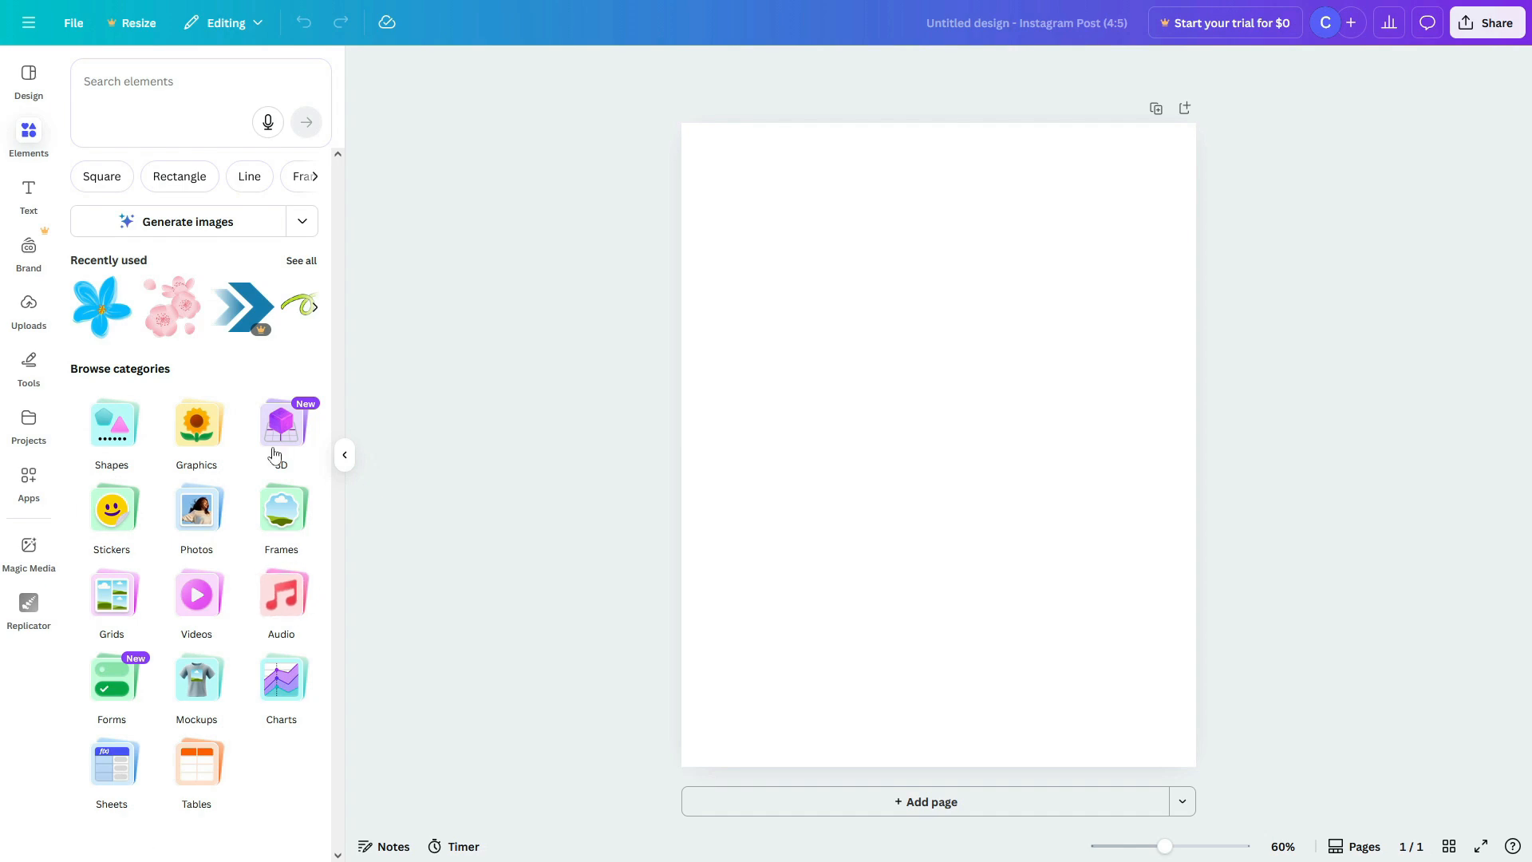
Step: Look through the Text, Uploads and Brand panels for the post
{"action": "left_click", "coordinate": [29, 193]}
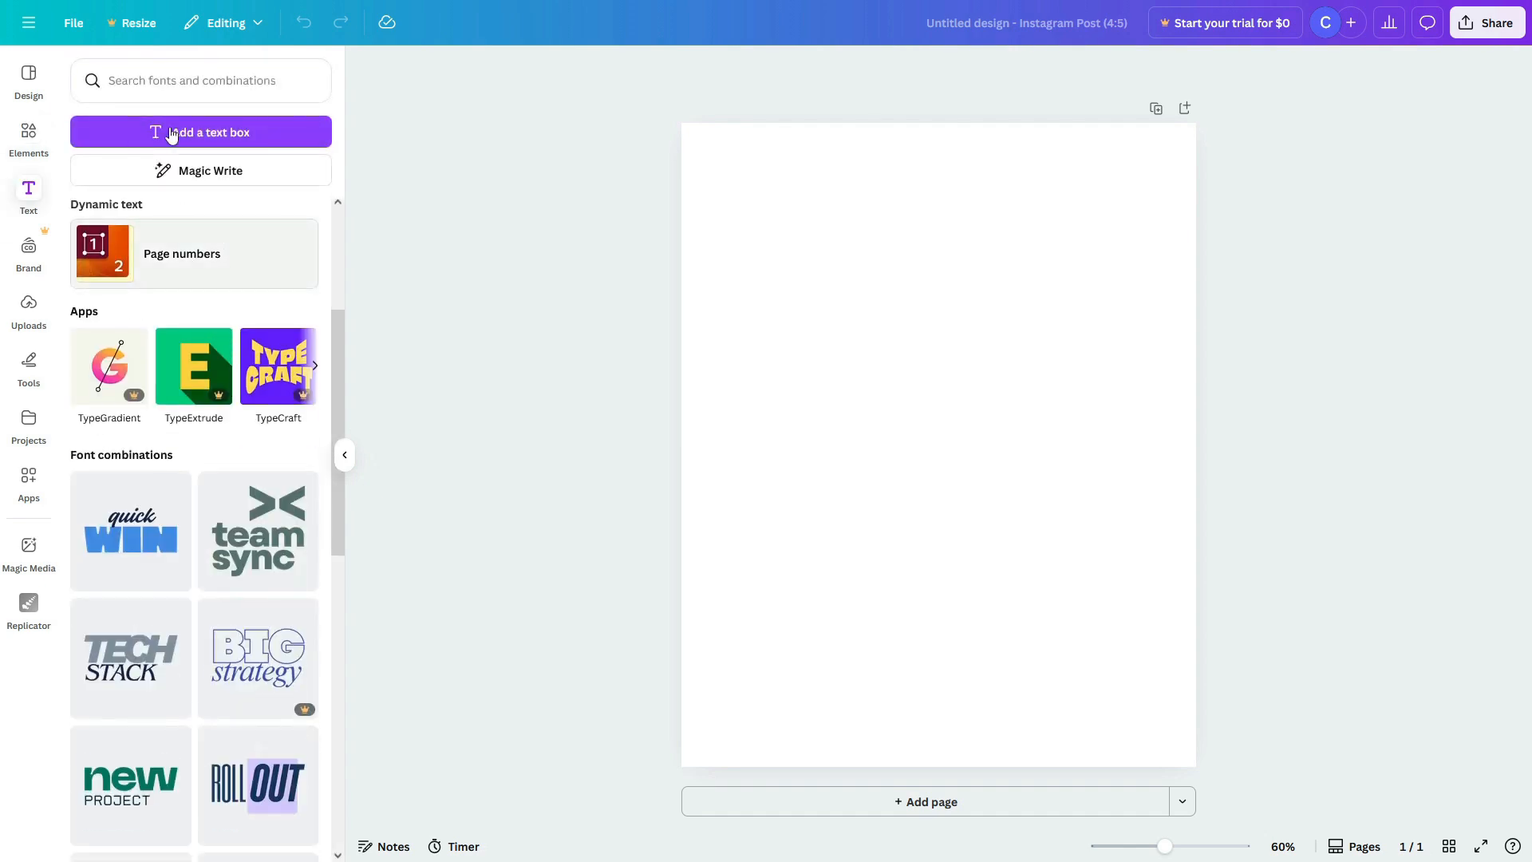
{"action": "scroll", "coordinate": [237, 558], "scroll_direction": "down", "scroll_amount": 4}
{"action": "scroll", "coordinate": [236, 562], "scroll_direction": "up", "scroll_amount": 7}
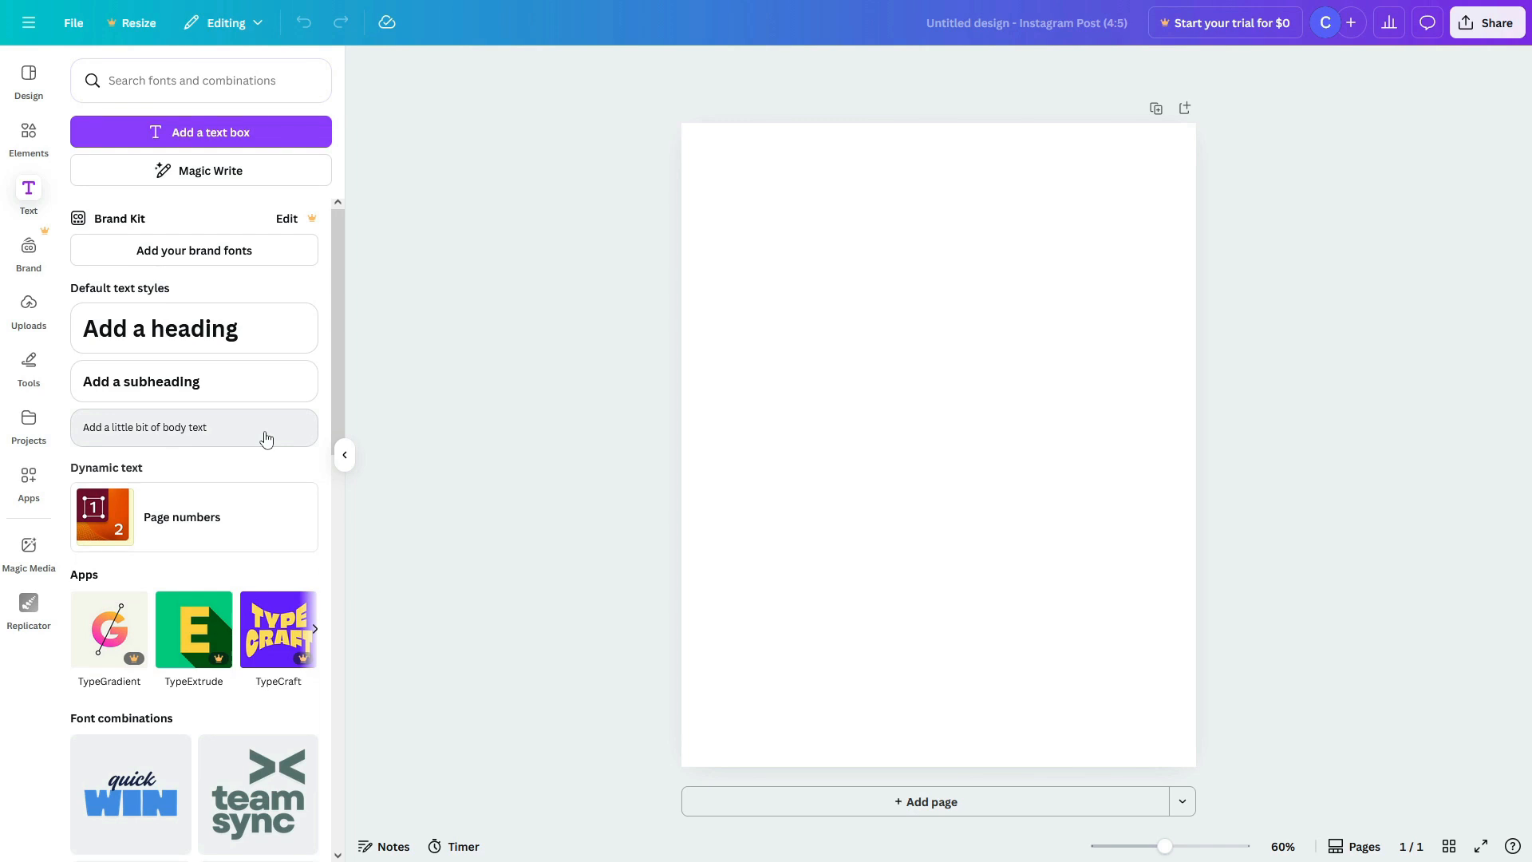
{"action": "left_click", "coordinate": [29, 304]}
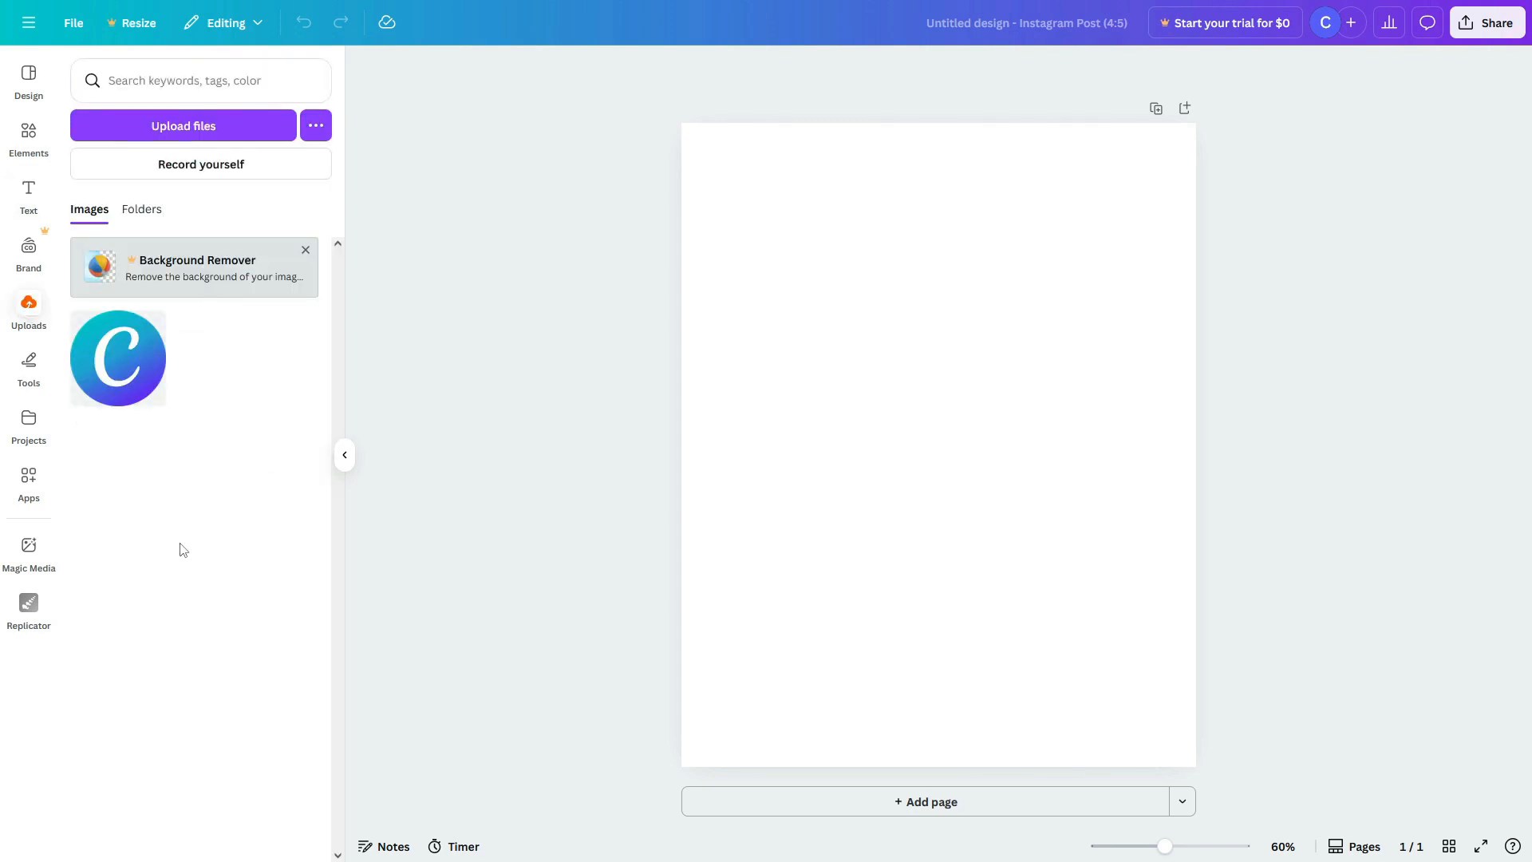
{"action": "left_click", "coordinate": [28, 248]}
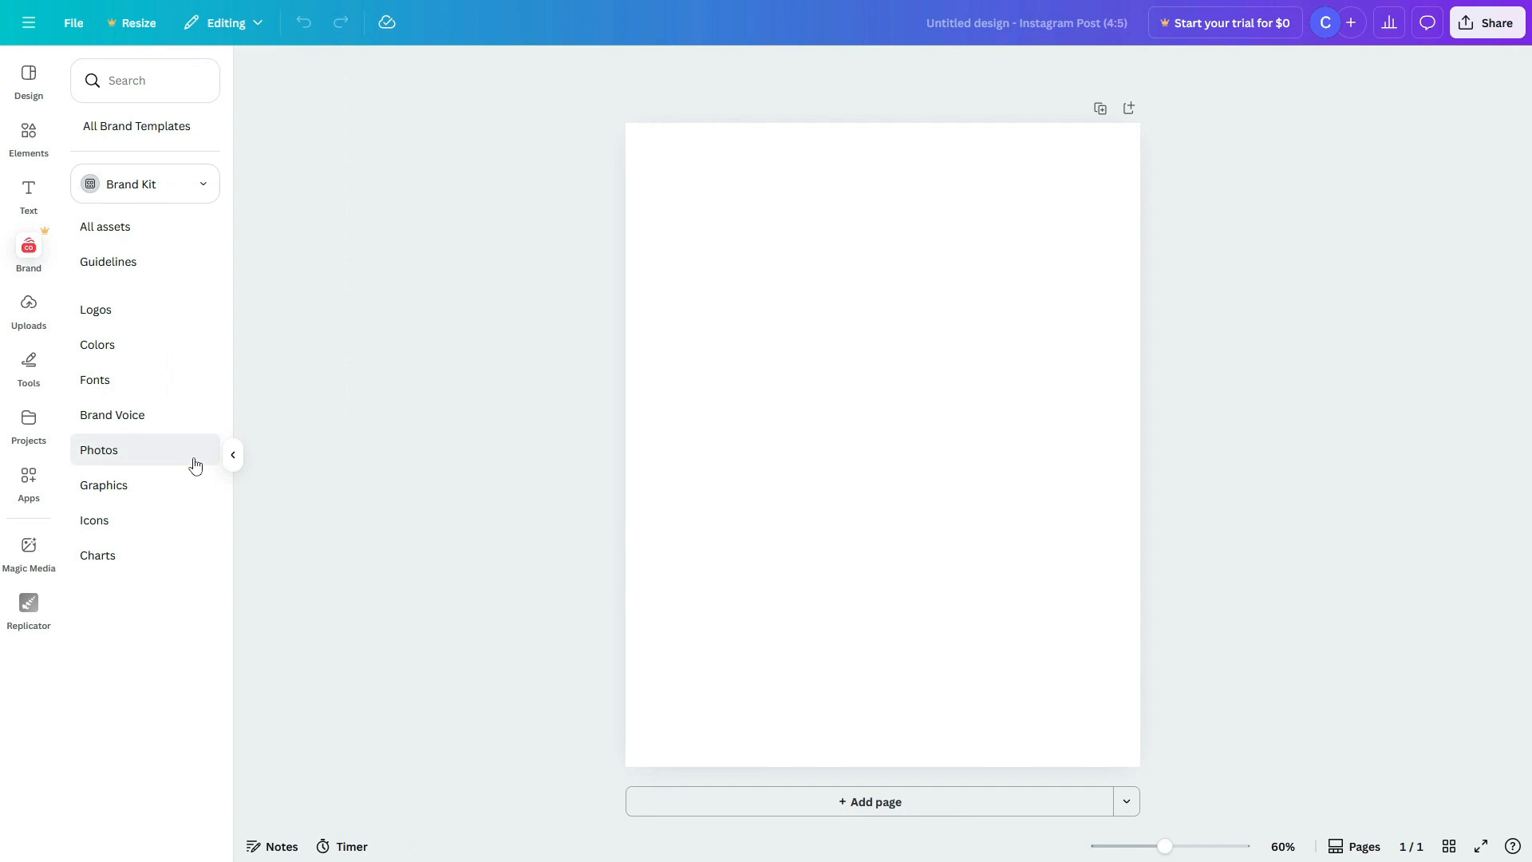
Step: Check Projects and Apps, then show the skincare design templates beside the page
{"action": "left_click", "coordinate": [29, 422]}
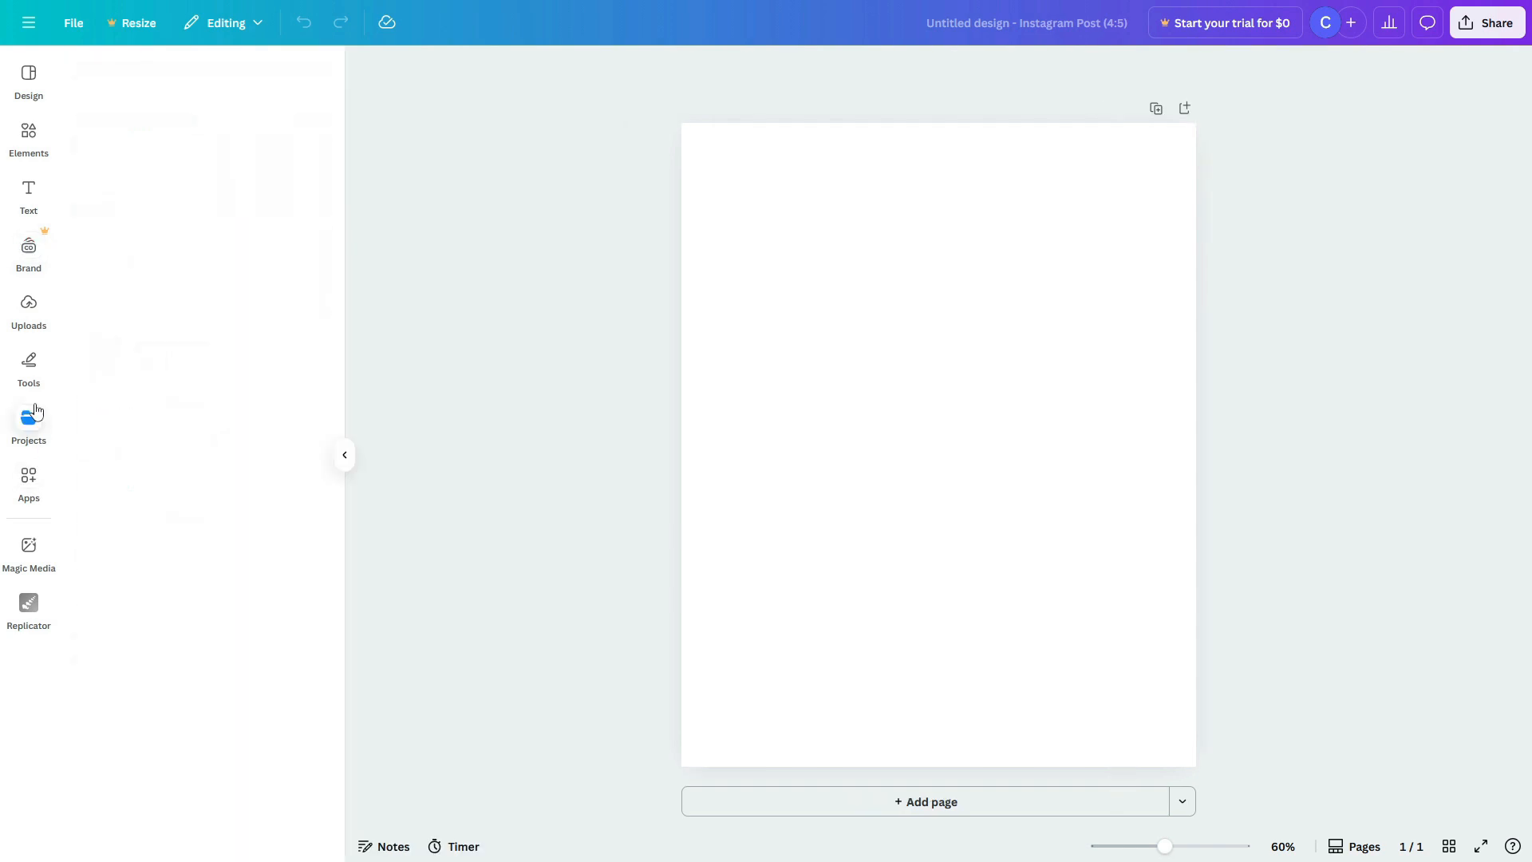
{"action": "left_click", "coordinate": [38, 485]}
{"action": "scroll", "coordinate": [283, 597], "scroll_direction": "down", "scroll_amount": 5}
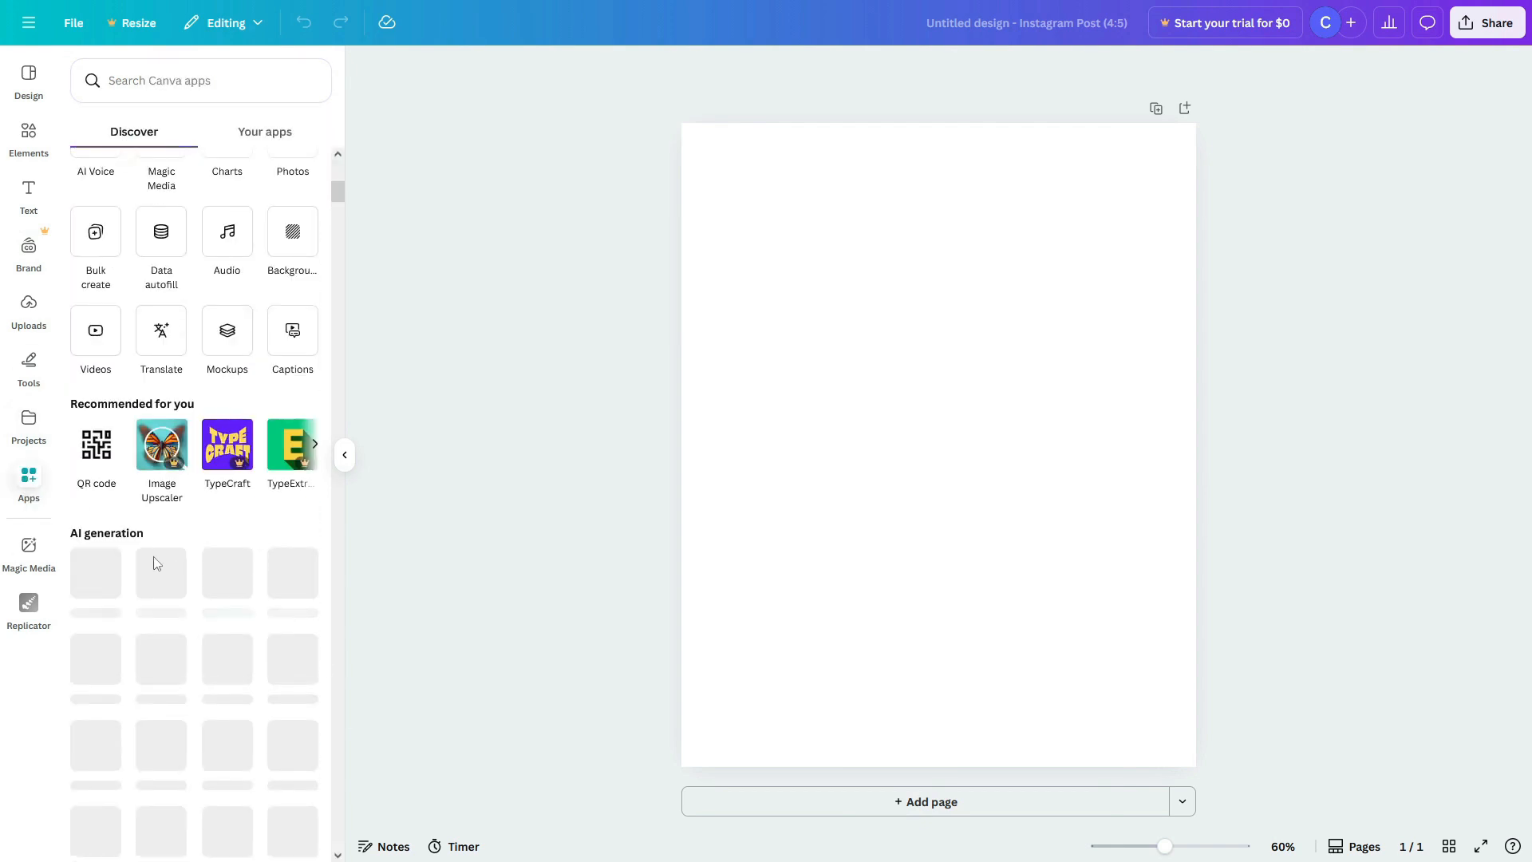
{"action": "scroll", "coordinate": [263, 500], "scroll_direction": "down", "scroll_amount": 3}
{"action": "left_click", "coordinate": [29, 421]}
{"action": "left_click", "coordinate": [29, 87]}
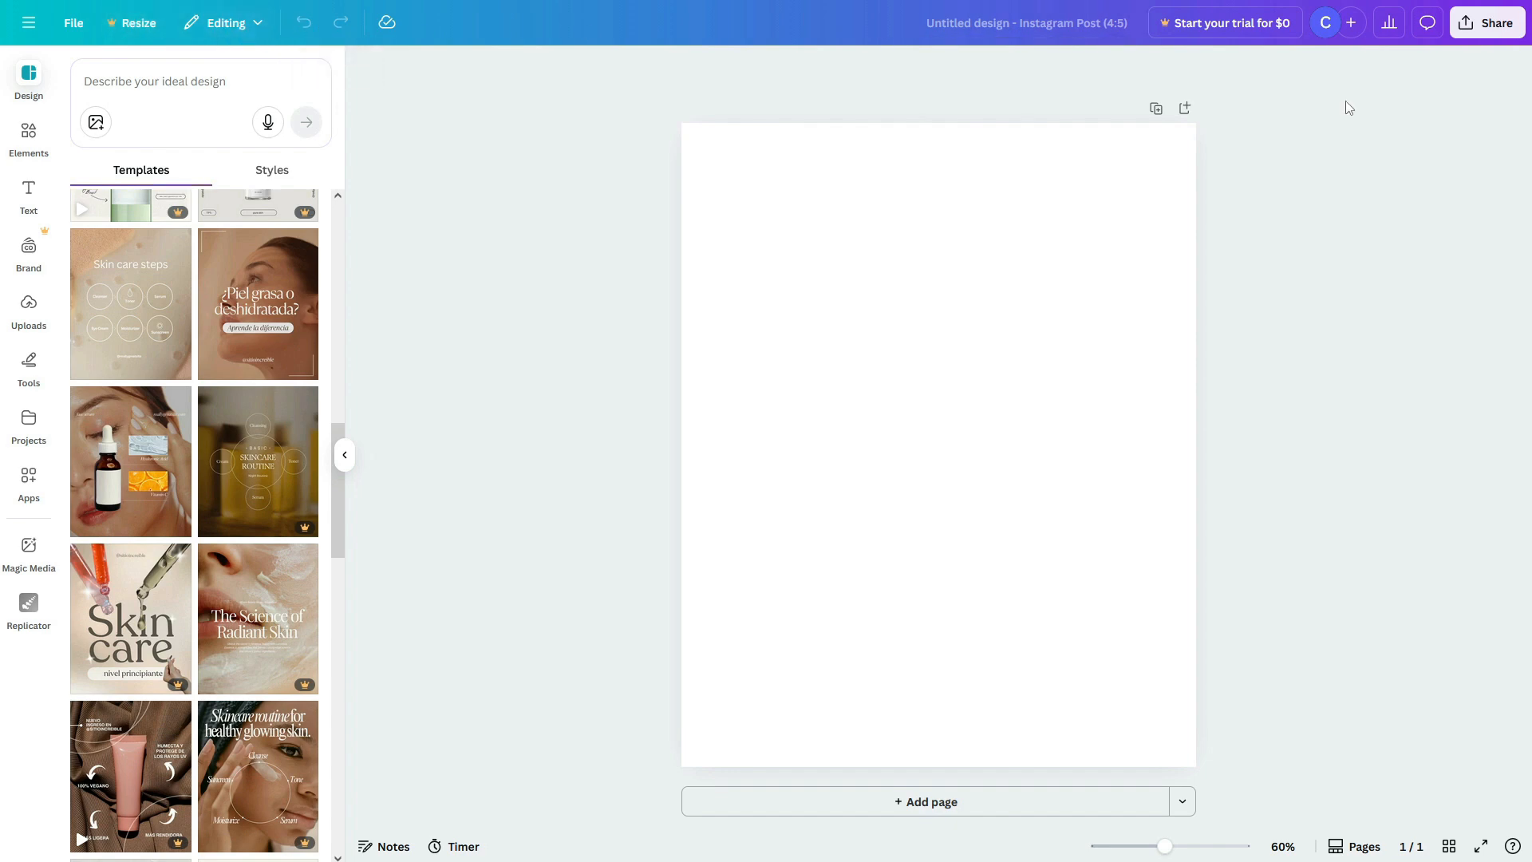
Step: Rename the design to 'Canva Tutorial for Beginners'
{"action": "left_click", "coordinate": [1047, 27]}
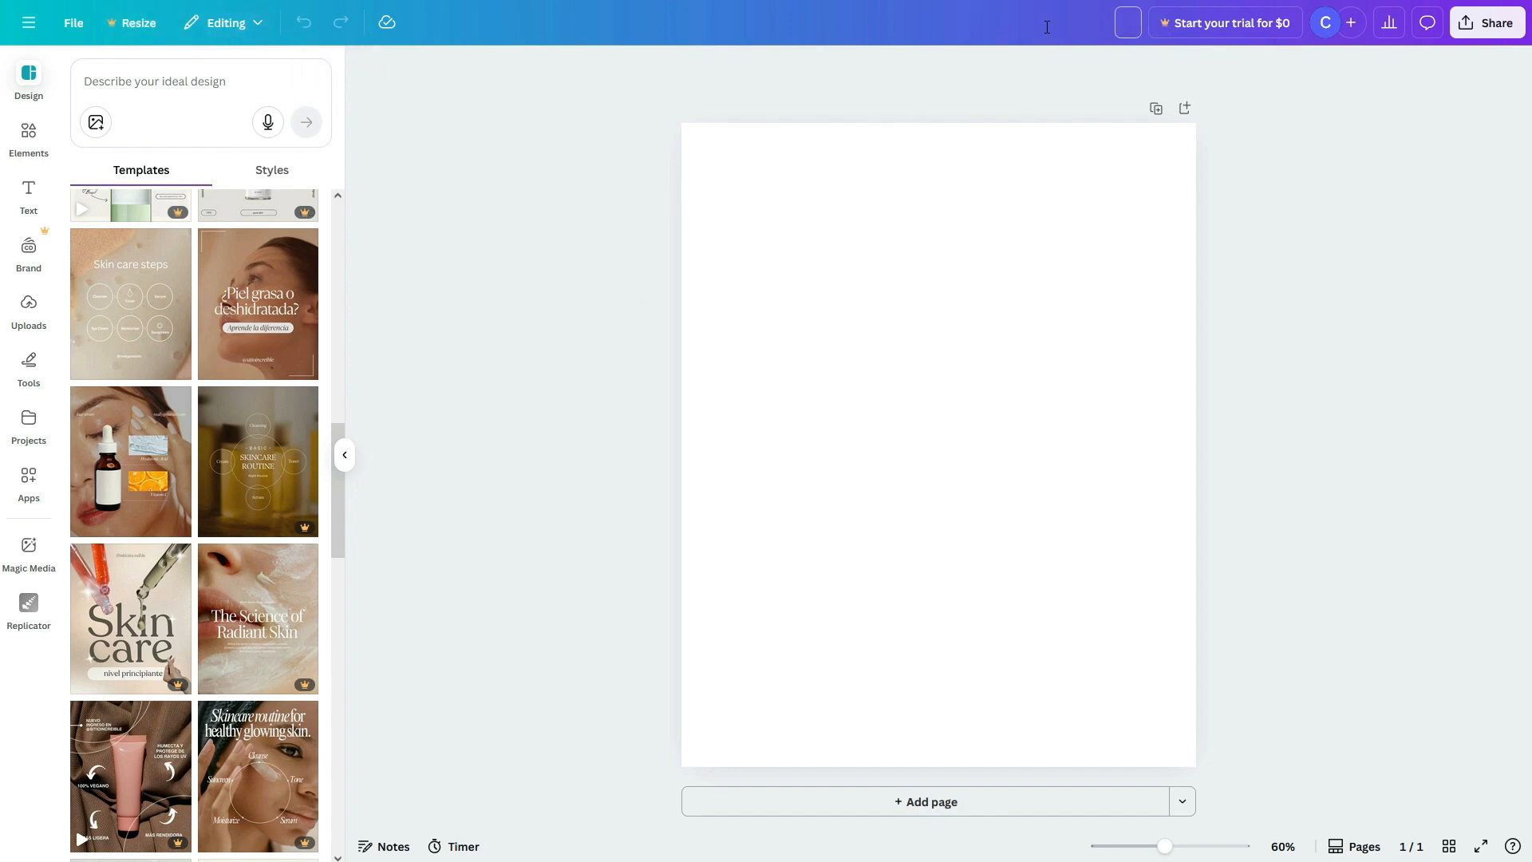
{"action": "type", "text": "canva Tutorial for Beginners"}
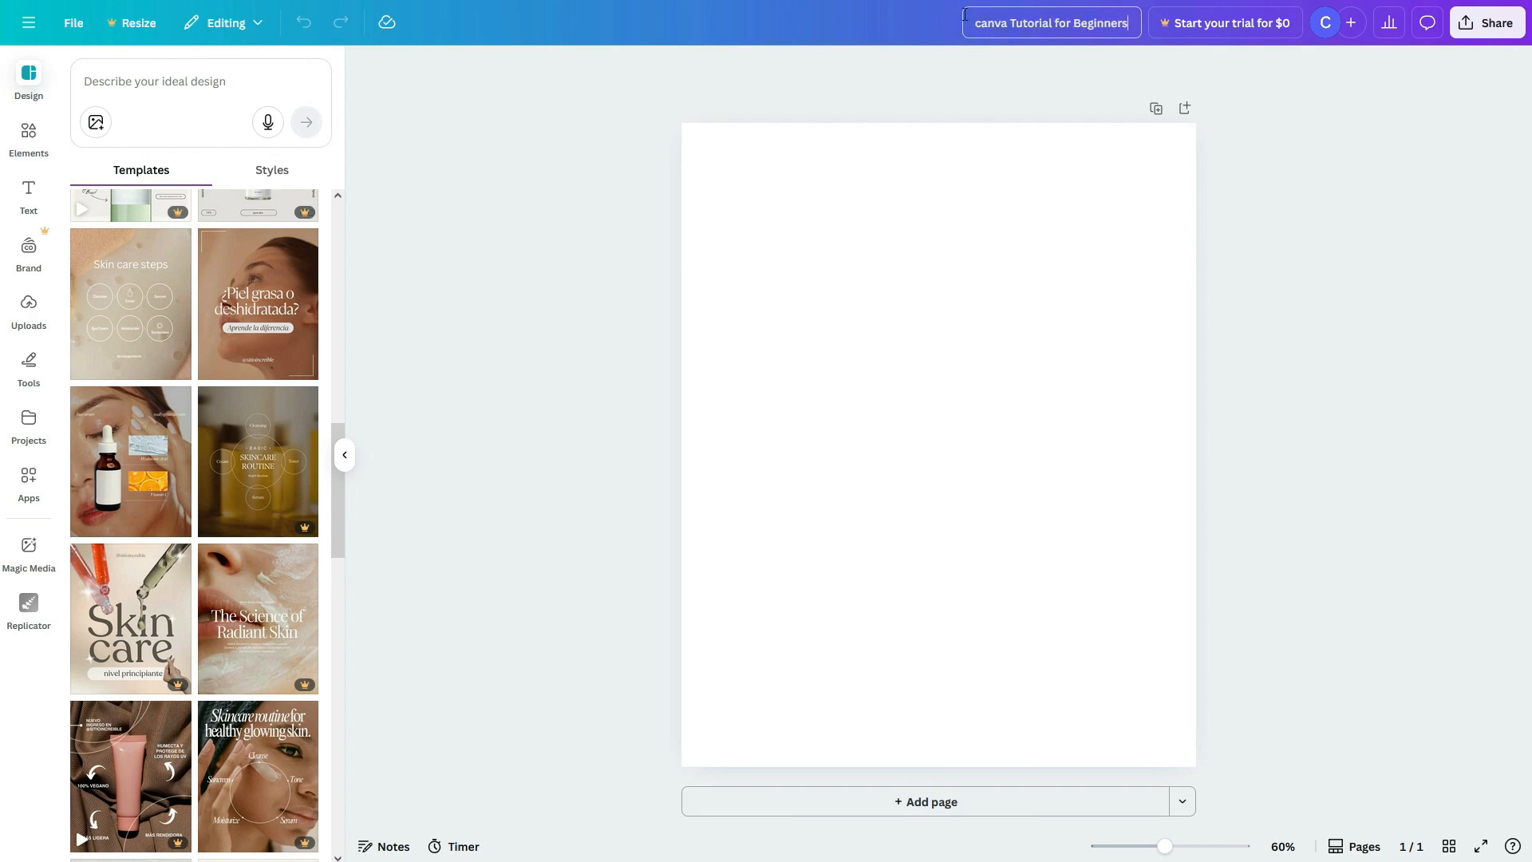
{"action": "left_click", "coordinate": [1100, 298]}
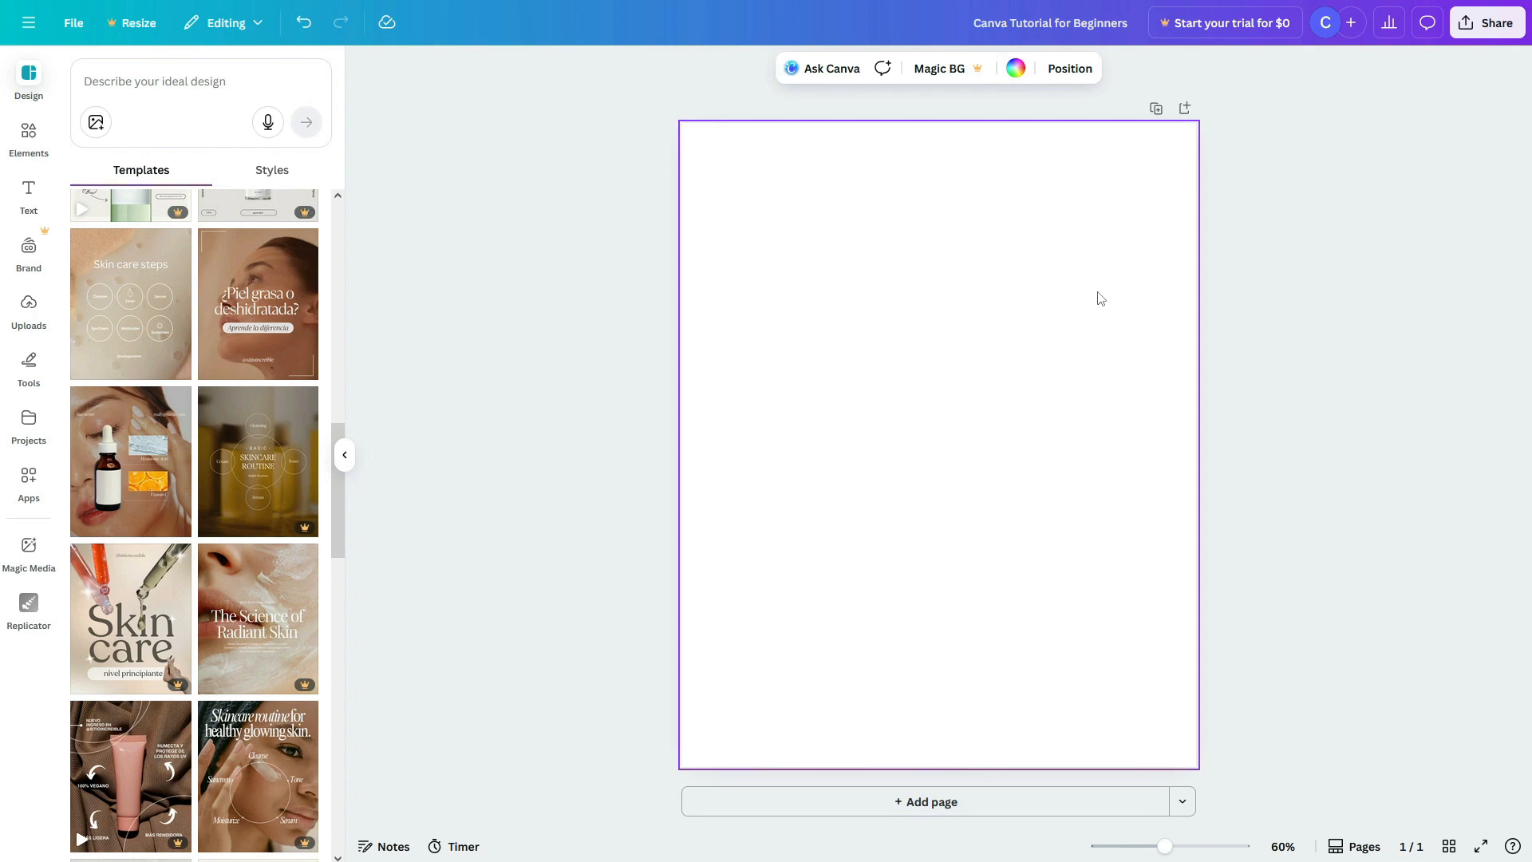
Step: Apply the 'Bye Acne, Hello Glow!' skincare serum template to the blank page
{"action": "left_click", "coordinate": [29, 79]}
{"action": "scroll", "coordinate": [177, 248], "scroll_direction": "up", "scroll_amount": 5}
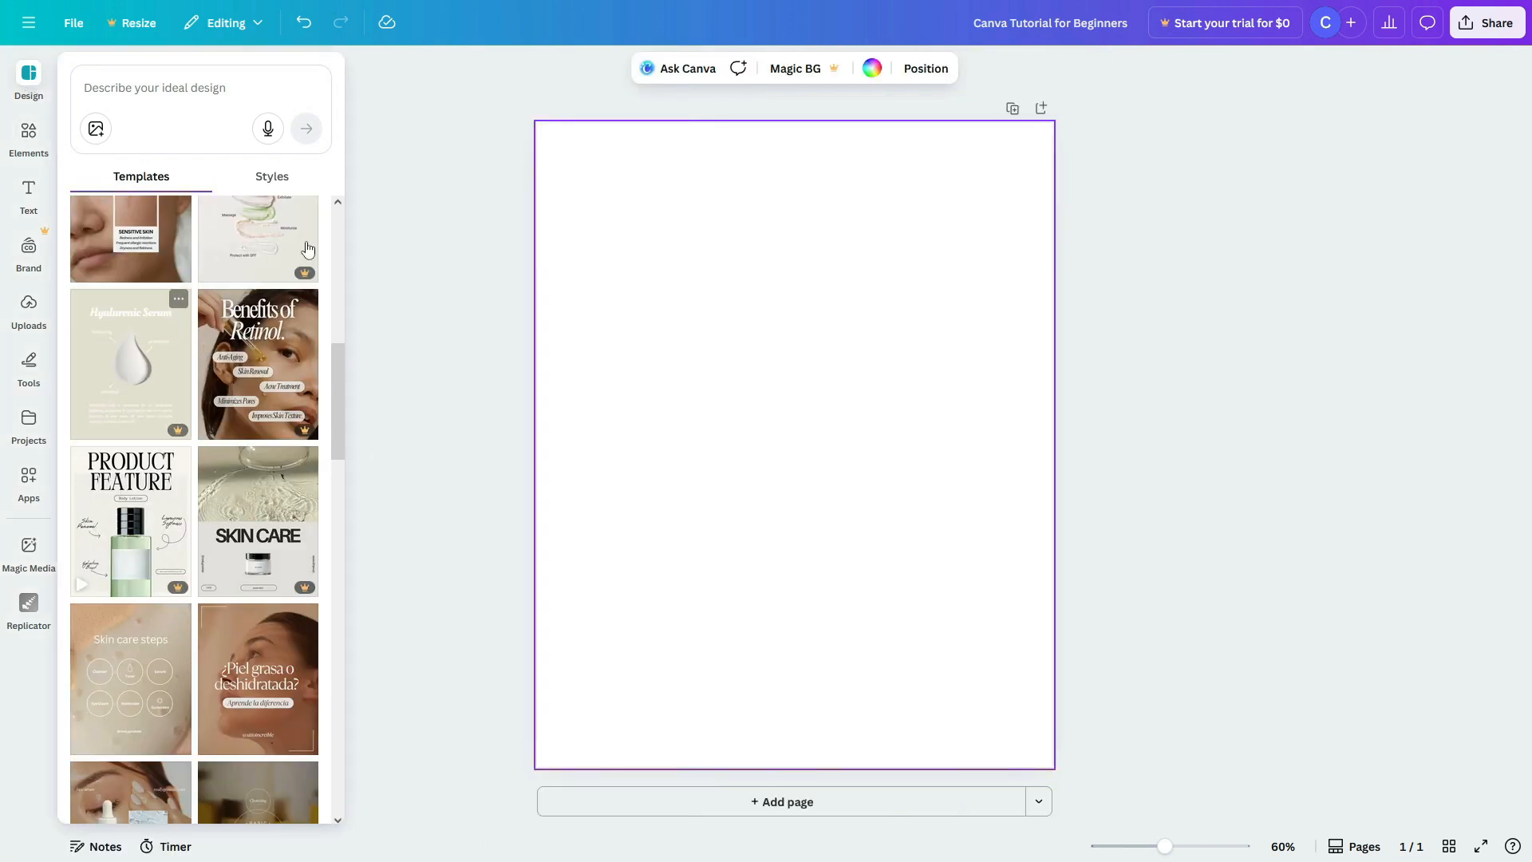
{"action": "left_click", "coordinate": [181, 228]}
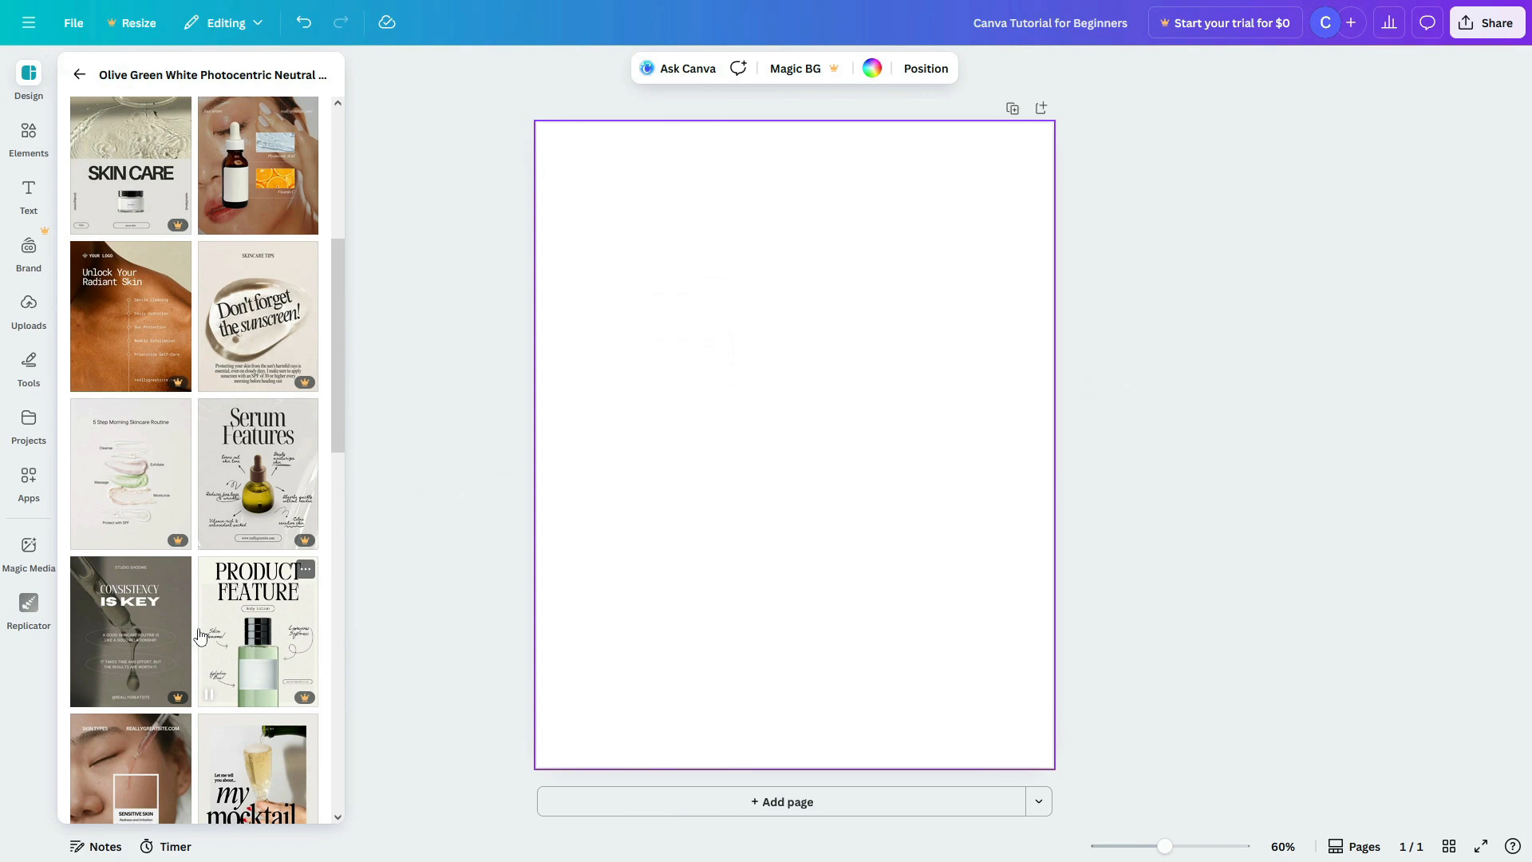
{"action": "scroll", "coordinate": [199, 636], "scroll_direction": "up", "scroll_amount": 1}
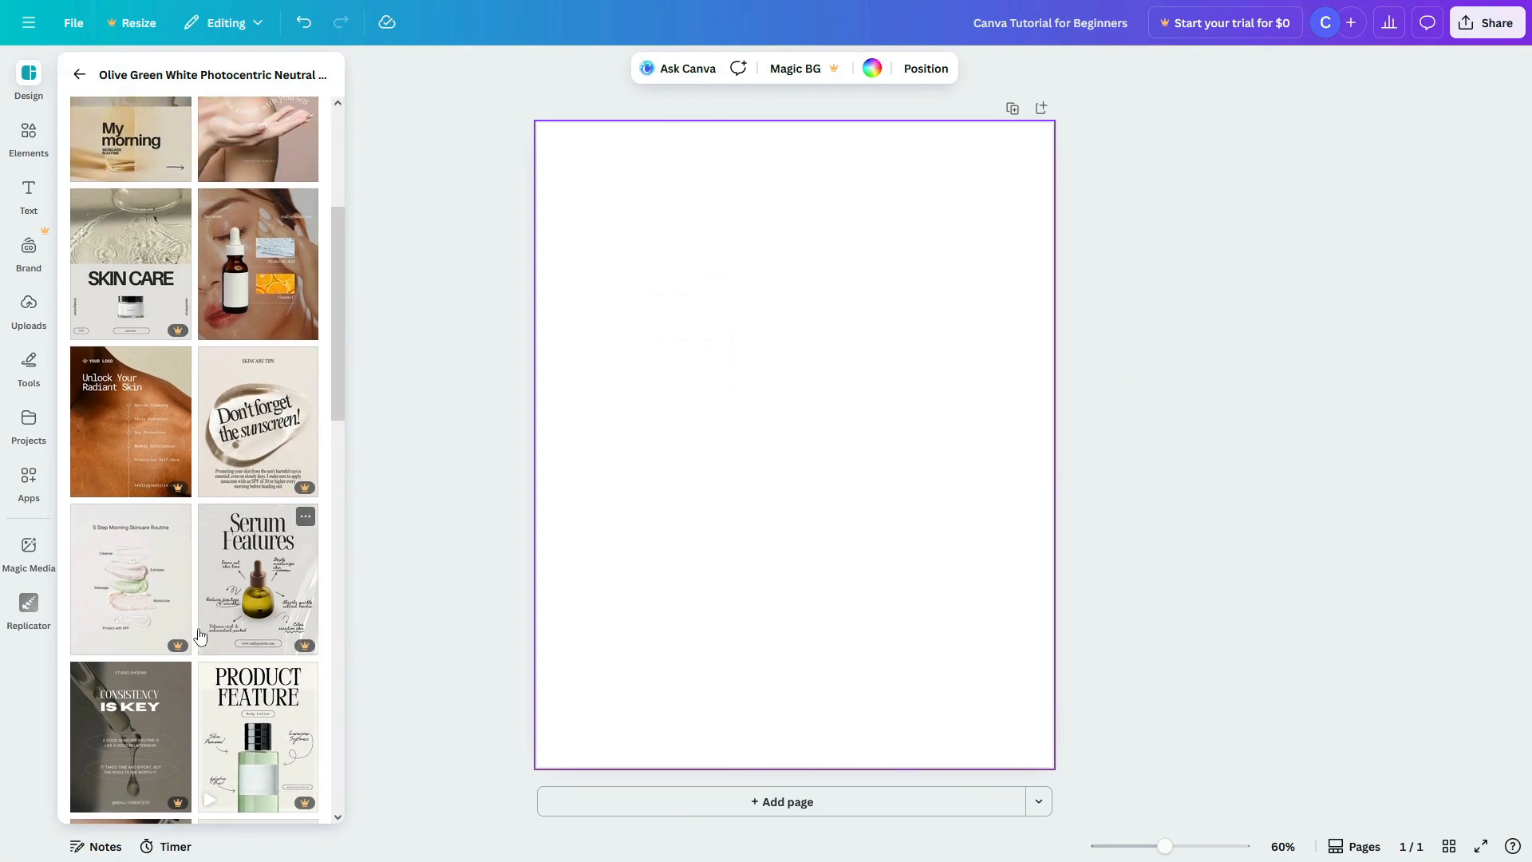
{"action": "scroll", "coordinate": [199, 636], "scroll_direction": "down", "scroll_amount": 10}
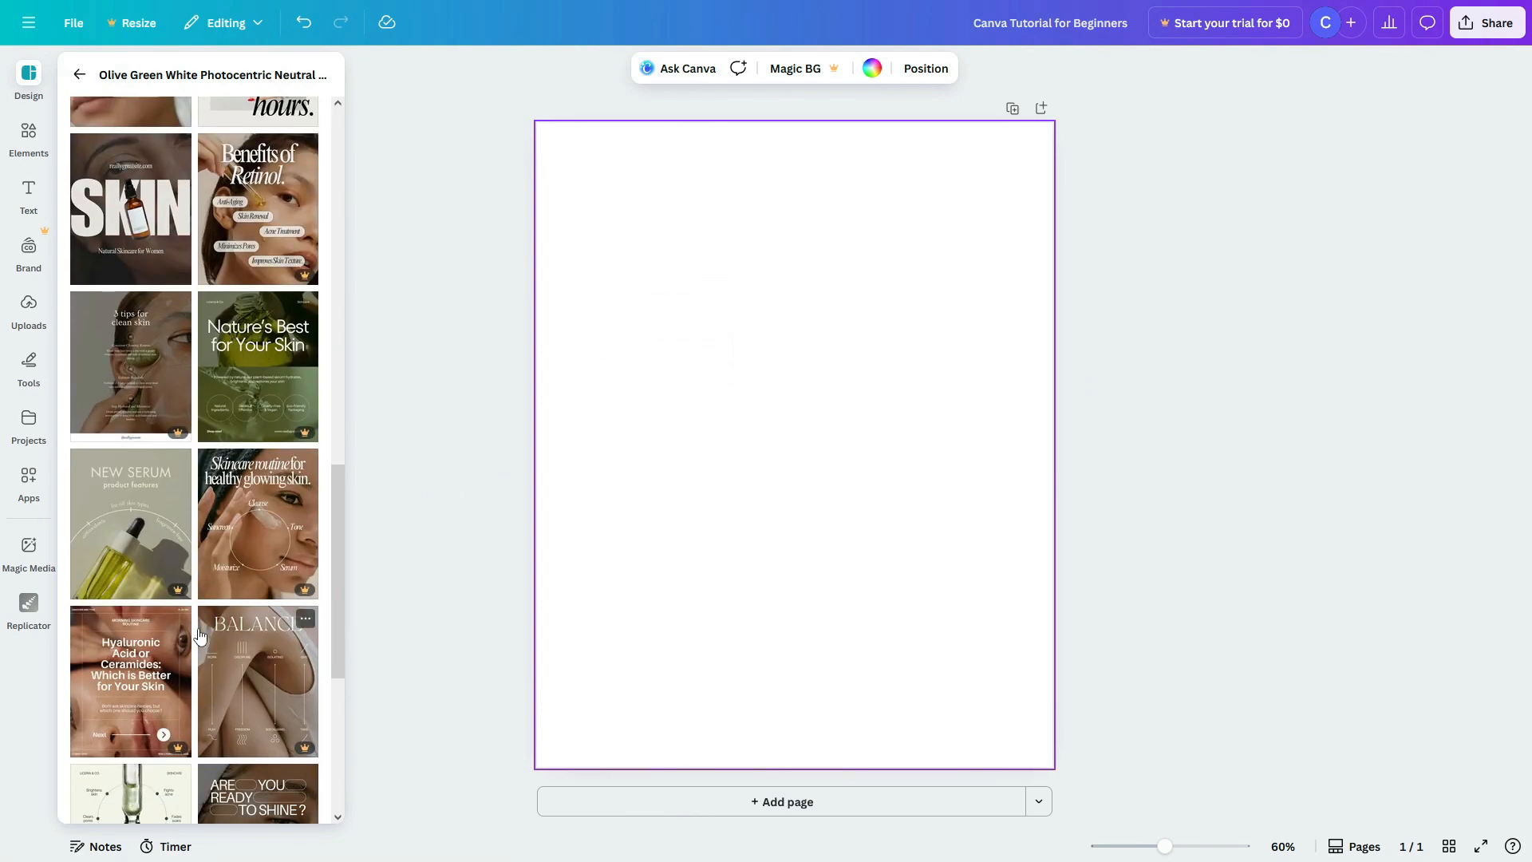
{"action": "scroll", "coordinate": [199, 636], "scroll_direction": "down", "scroll_amount": 5}
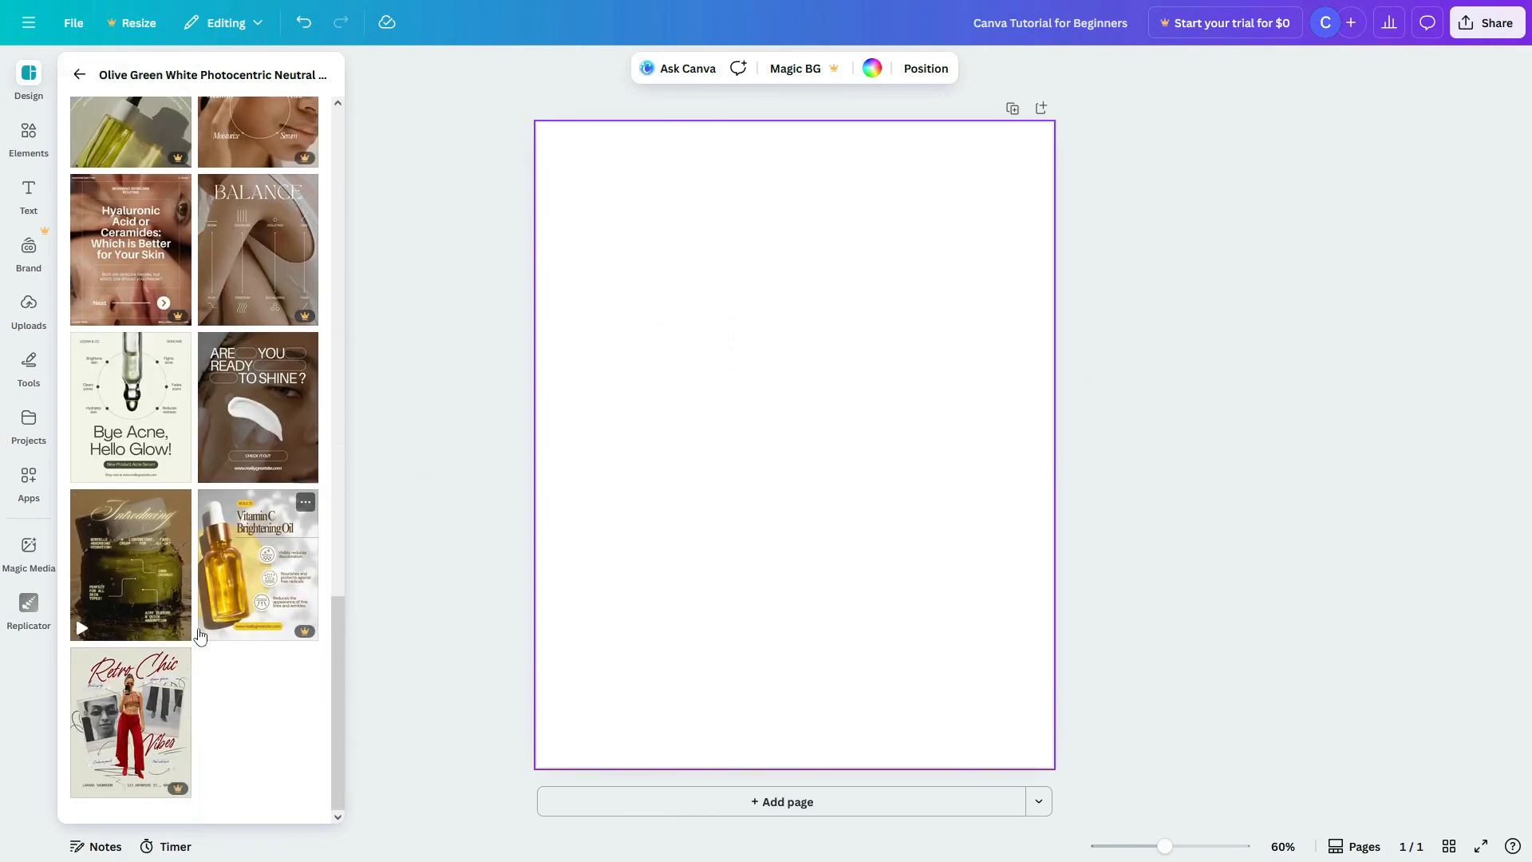
{"action": "left_click", "coordinate": [137, 412]}
{"action": "left_click", "coordinate": [345, 431]}
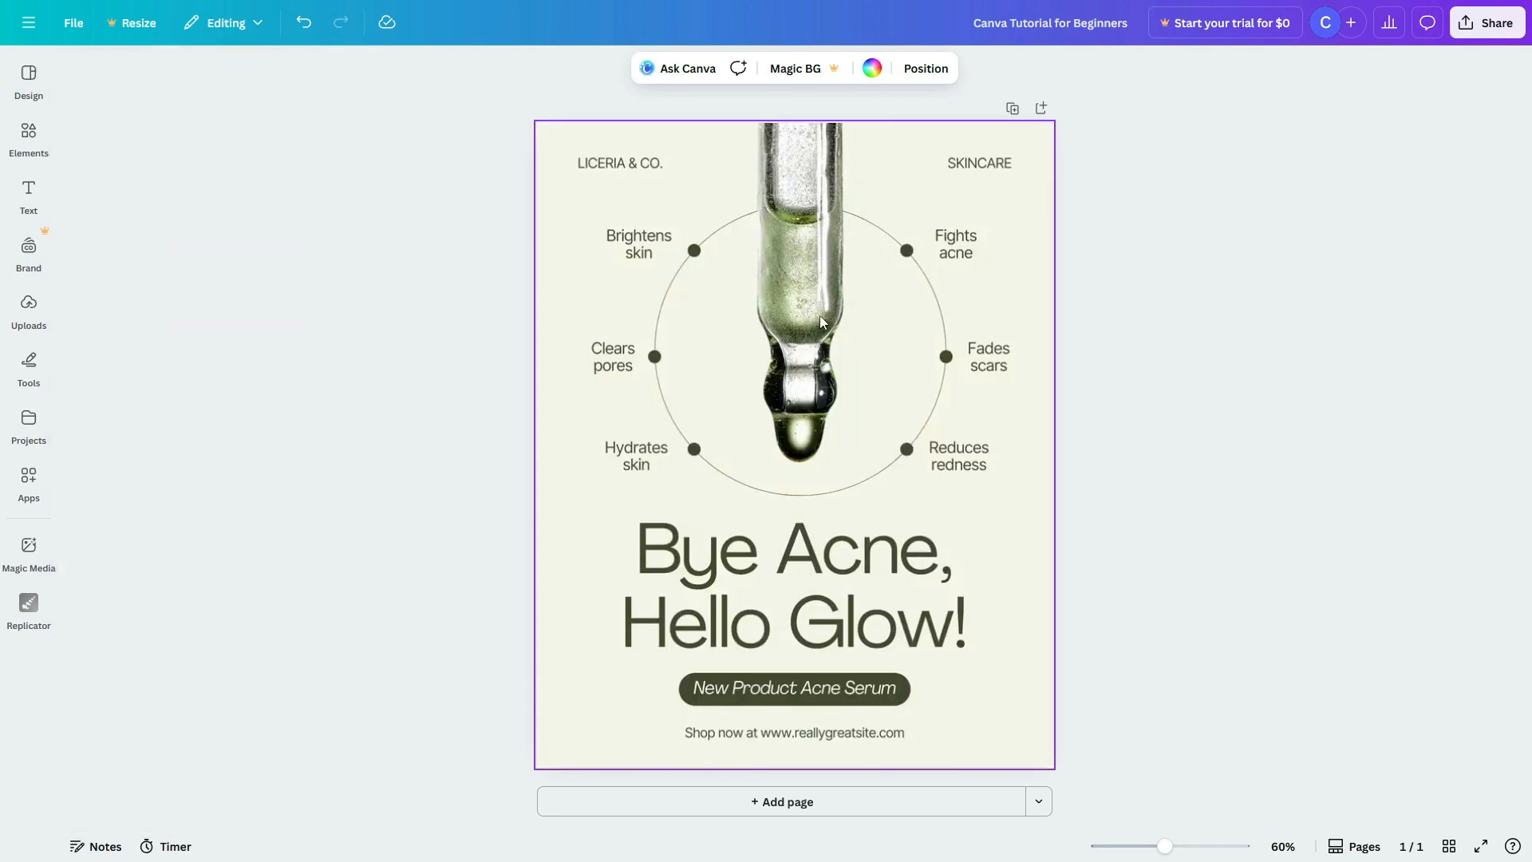
Step: Rename the design to 'Product Advertisement'
{"action": "left_click", "coordinate": [1068, 20]}
{"action": "type", "text": "Product Advertisement"}
{"action": "left_click", "coordinate": [1189, 266]}
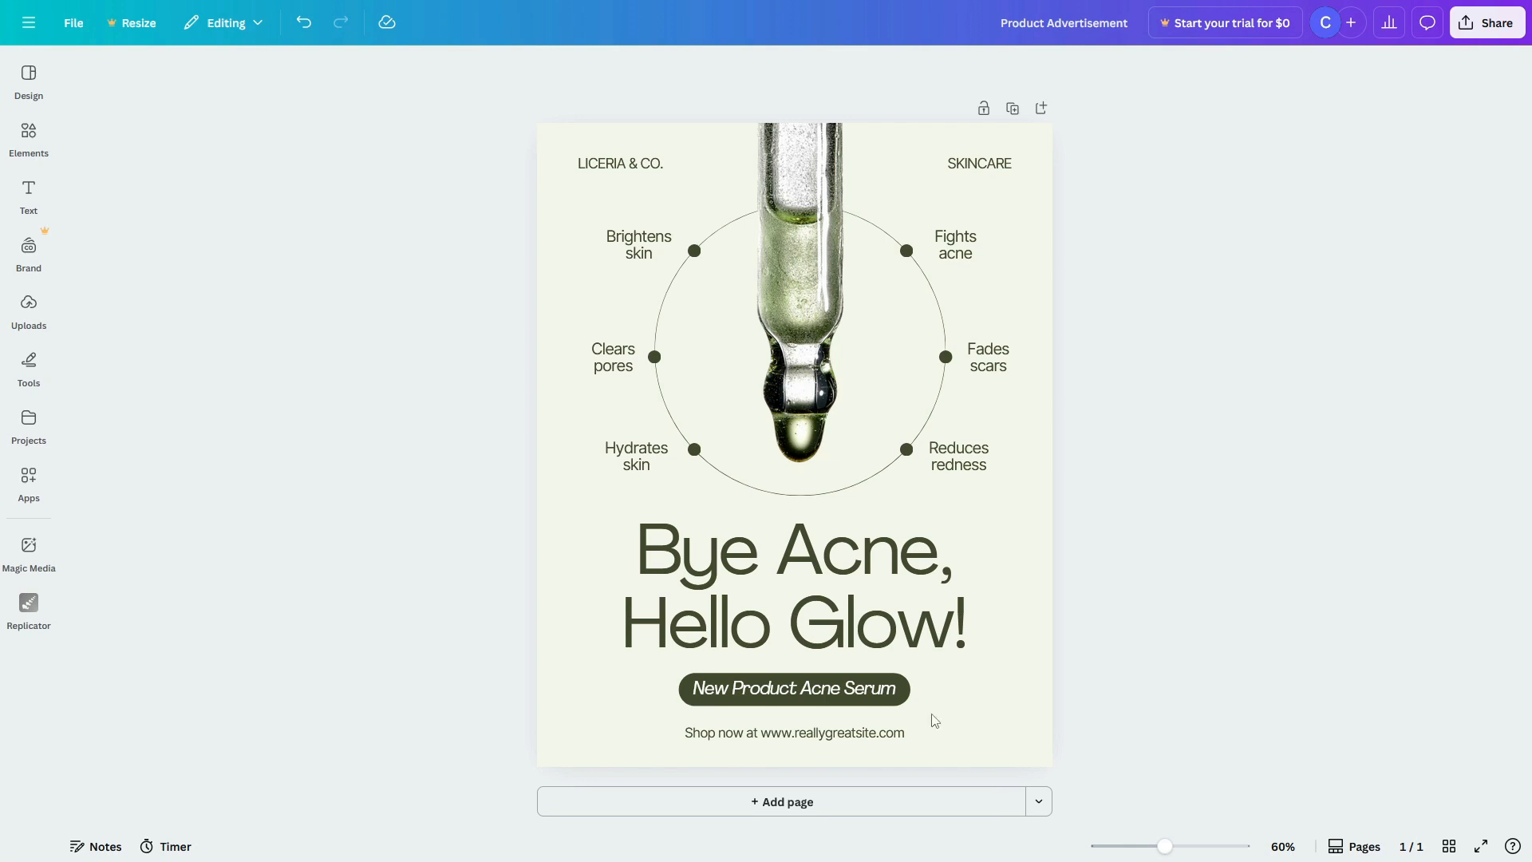
Step: Turn on rulers and guides from the File settings
{"action": "left_click", "coordinate": [73, 22]}
{"action": "mouse_move", "coordinate": [136, 221]}
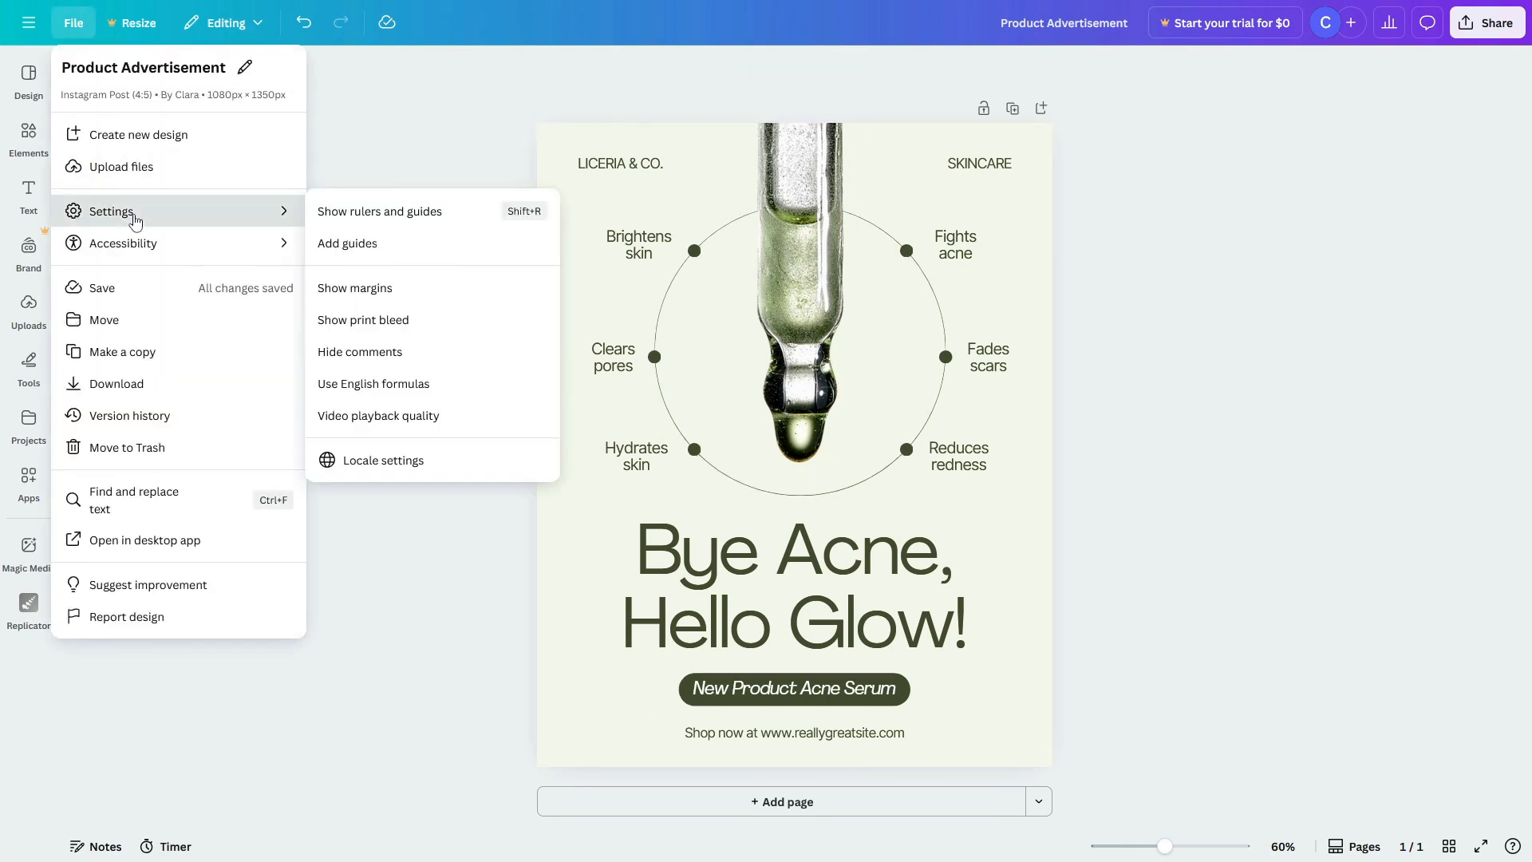
{"action": "left_click", "coordinate": [527, 219]}
Step: Drag four guides onto the page marking the left, right, top and lower areas
{"action": "left_click_drag", "start_coordinate": [70, 349], "coordinate": [594, 366]}
{"action": "left_click_drag", "start_coordinate": [824, 54], "coordinate": [824, 174]}
{"action": "left_click_drag", "start_coordinate": [67, 255], "coordinate": [1016, 255]}
{"action": "left_click_drag", "start_coordinate": [838, 53], "coordinate": [859, 734]}
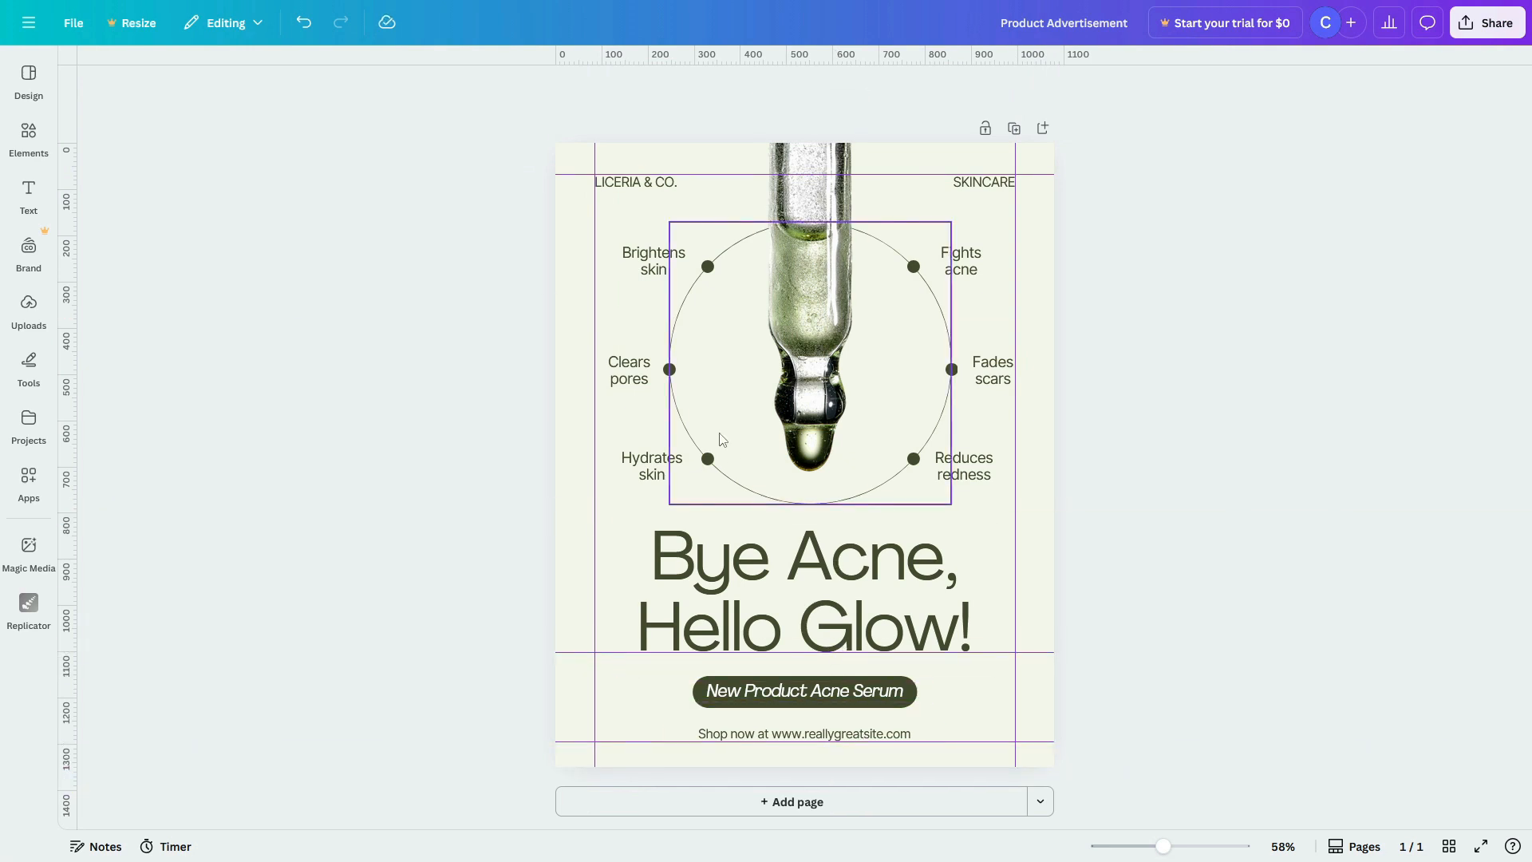
Step: Set the LICERIA & CO. brand name and the 'Clears pores' label in Roboto Mono
{"action": "left_click", "coordinate": [634, 185]}
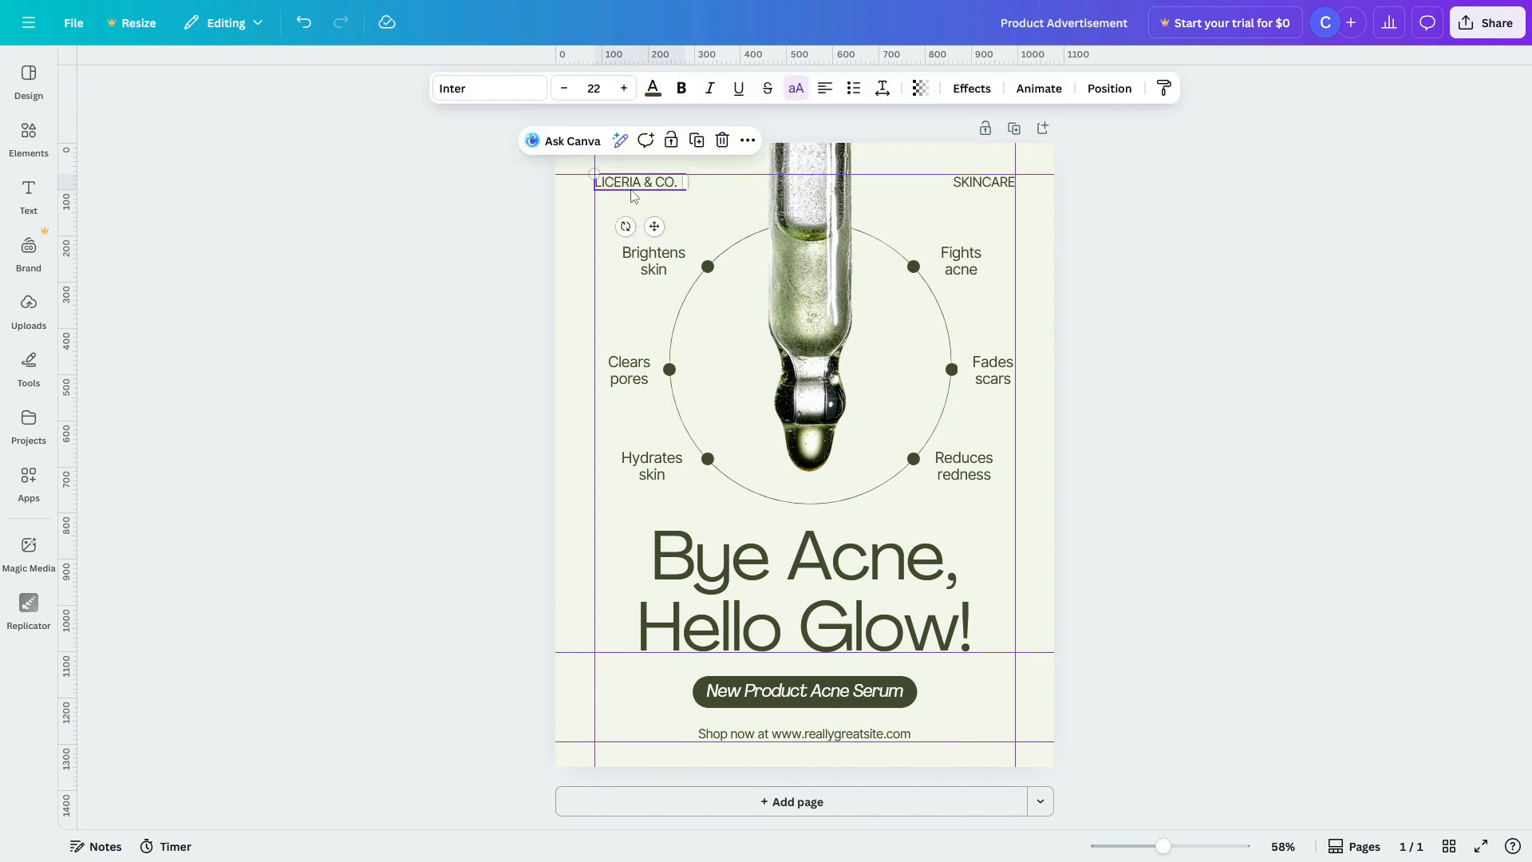
{"action": "left_click", "coordinate": [489, 88]}
{"action": "left_click", "coordinate": [142, 463]}
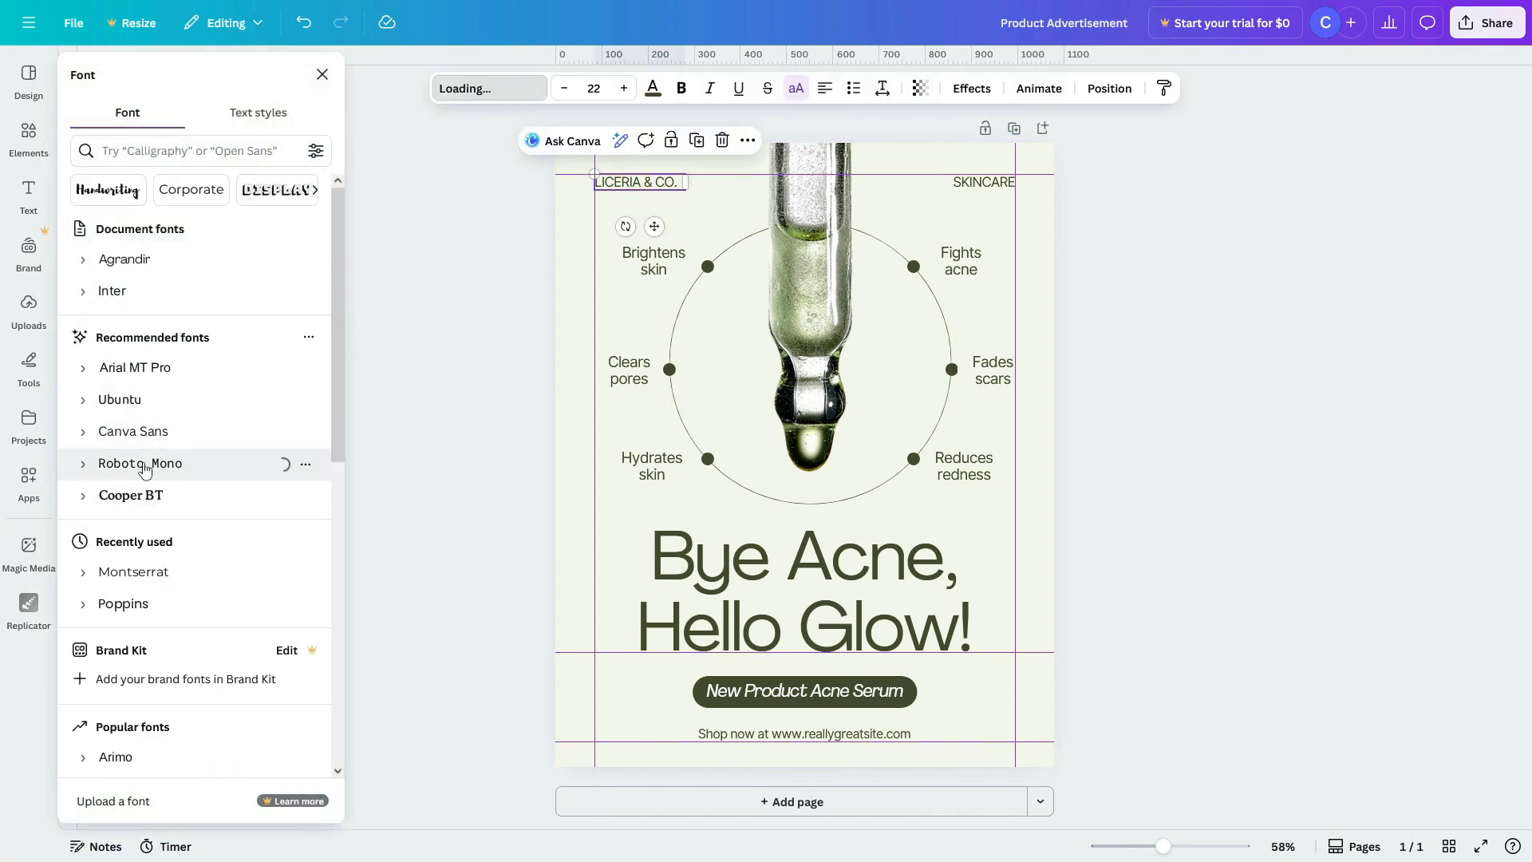
{"action": "left_click", "coordinate": [630, 370]}
{"action": "left_click", "coordinate": [145, 466]}
Step: Make the 'Bye Acne, Hello Glow!' headline orange
{"action": "left_click", "coordinate": [722, 579]}
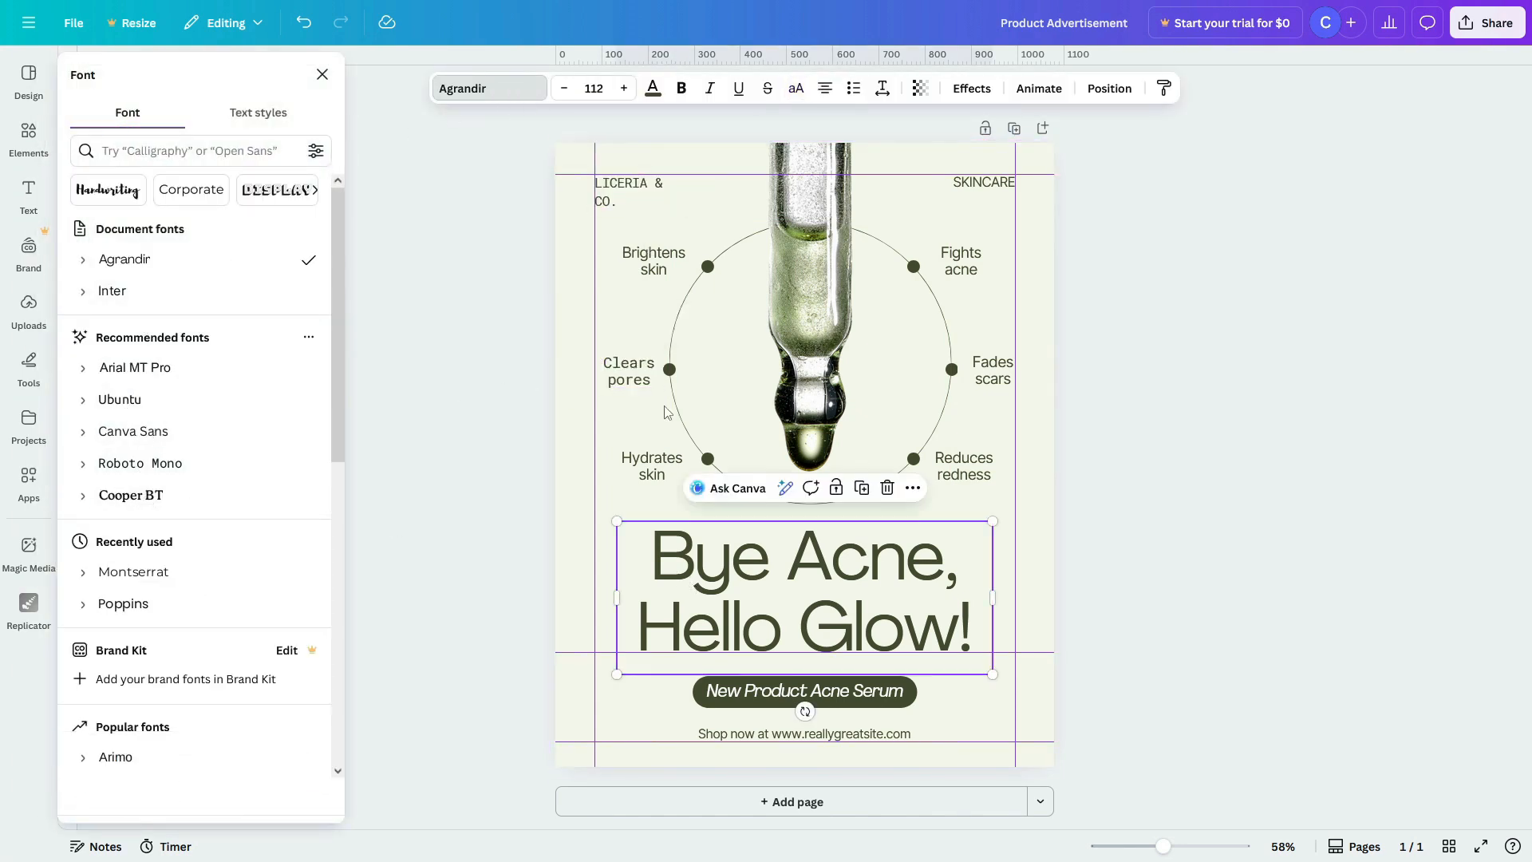
{"action": "left_click", "coordinate": [653, 89]}
{"action": "left_click", "coordinate": [269, 573]}
{"action": "left_click", "coordinate": [830, 300]}
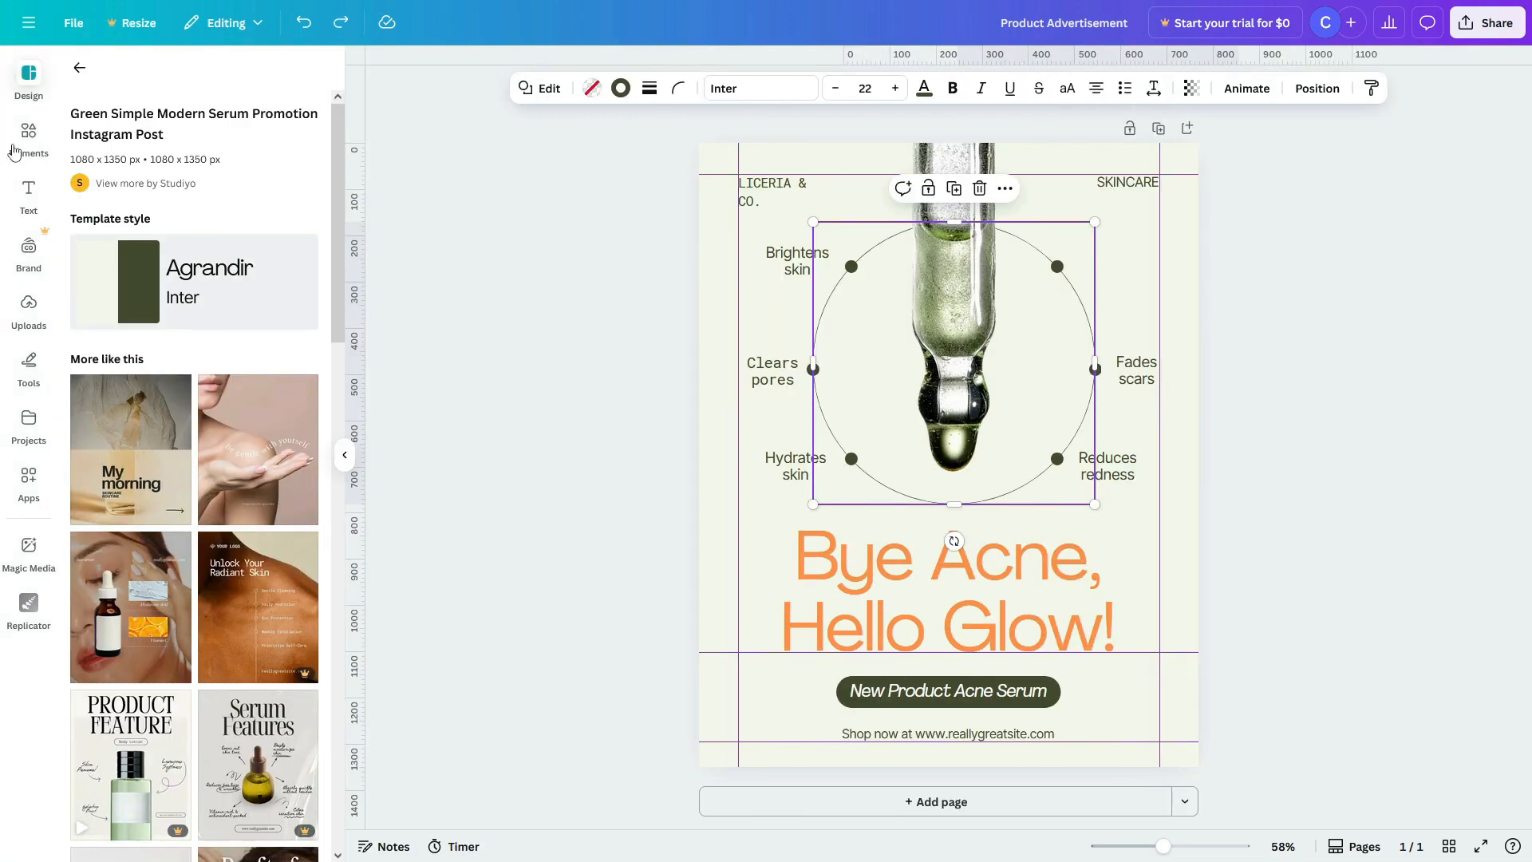
{"action": "left_click", "coordinate": [79, 67]}
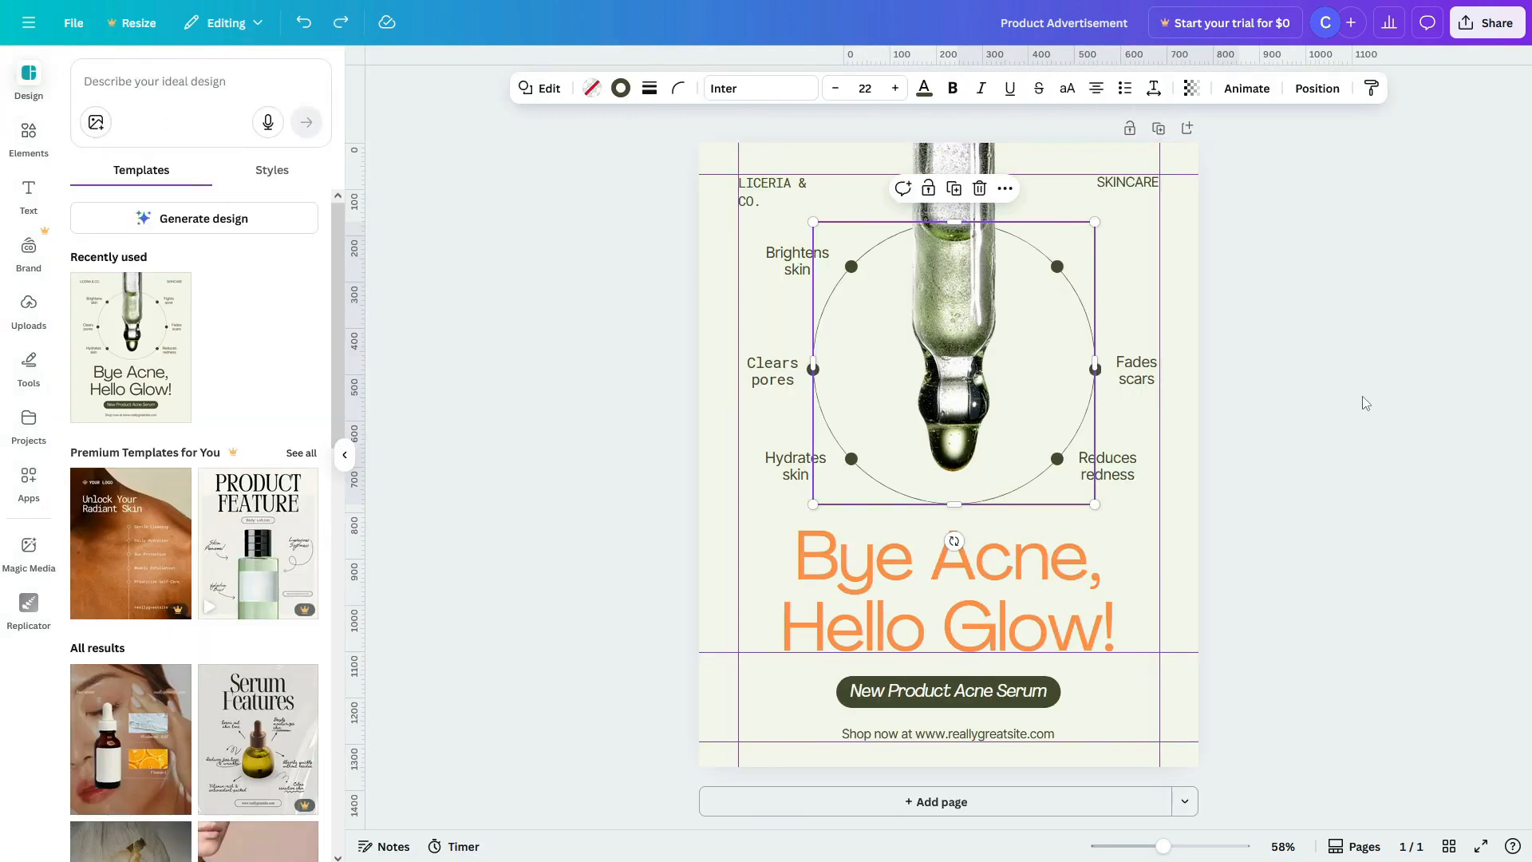
Step: Preview style combinations such as Roxborough/Montserrat and Arsenal/Radley on the post
{"action": "left_click", "coordinate": [272, 170]}
{"action": "left_click", "coordinate": [216, 535]}
{"action": "left_click", "coordinate": [228, 402]}
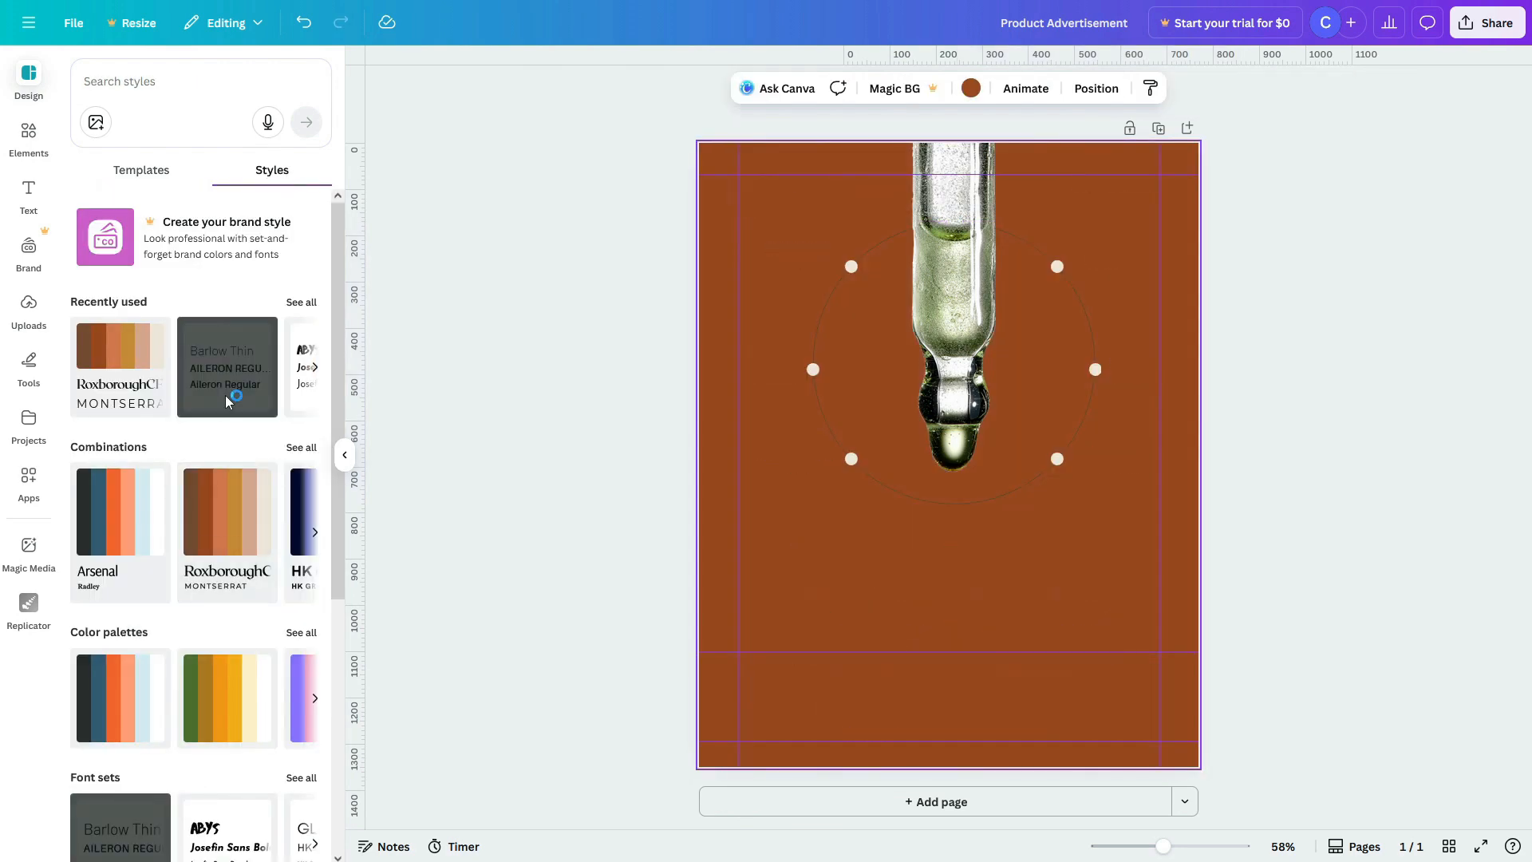
{"action": "left_click", "coordinate": [228, 536]}
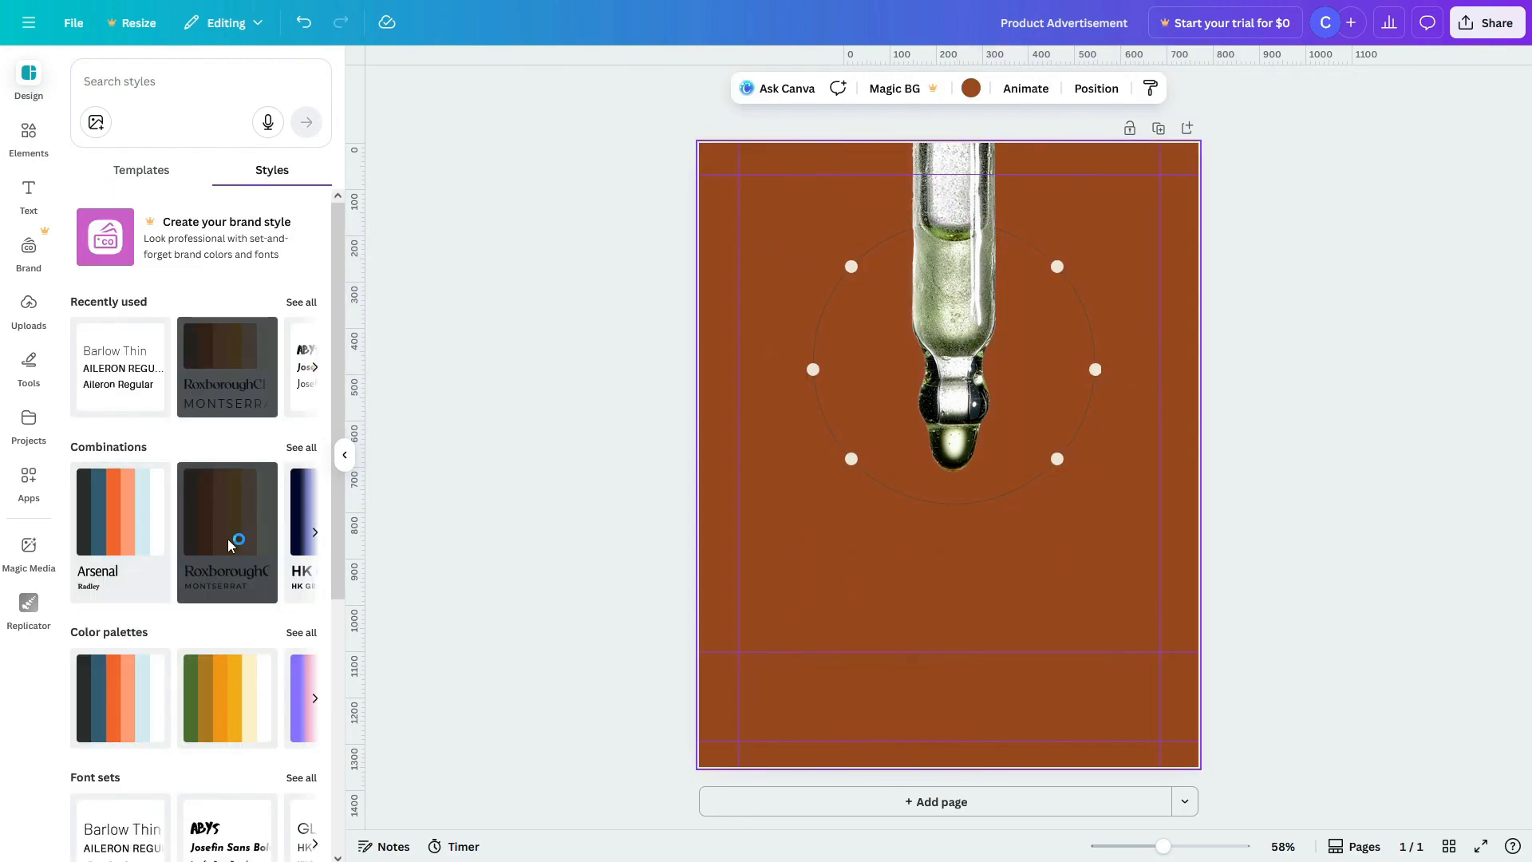
{"action": "left_click", "coordinate": [107, 514]}
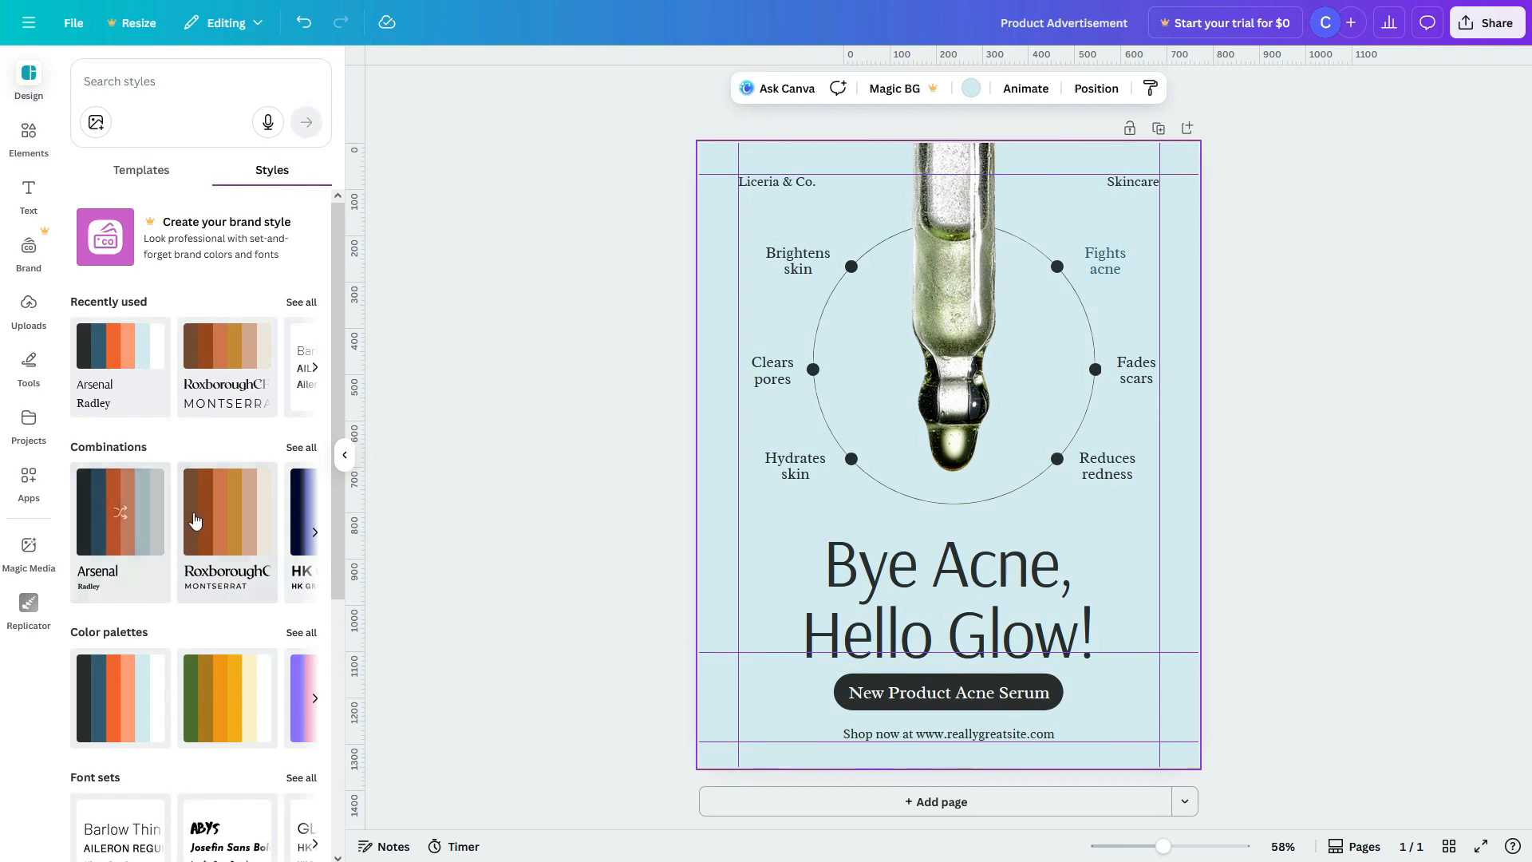
{"action": "left_click", "coordinate": [314, 531]}
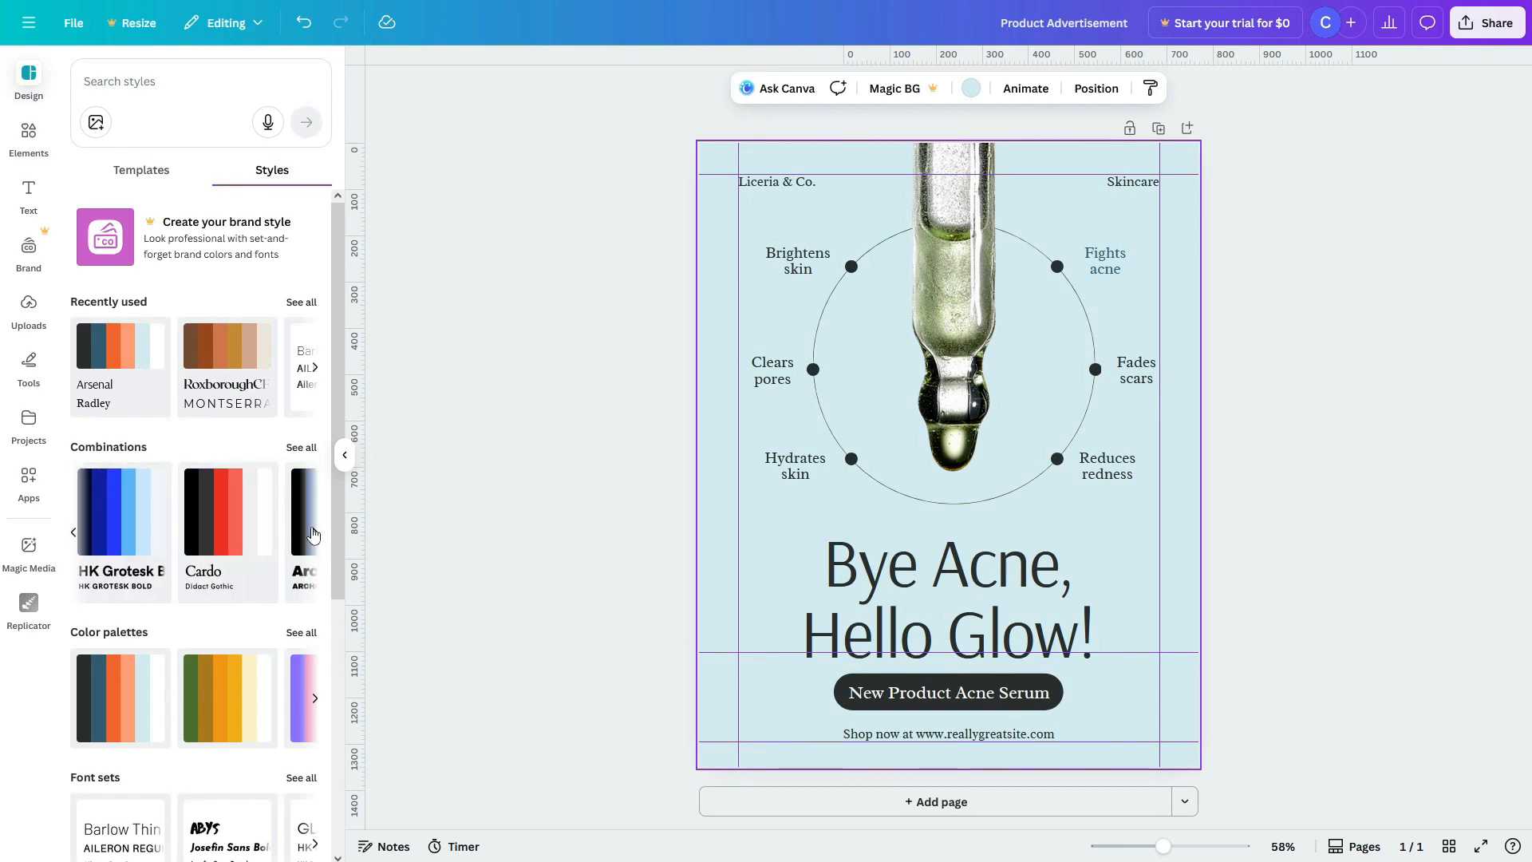
Step: Recolour the post with the light grey palette with red accents and black text
{"action": "left_click", "coordinate": [228, 703]}
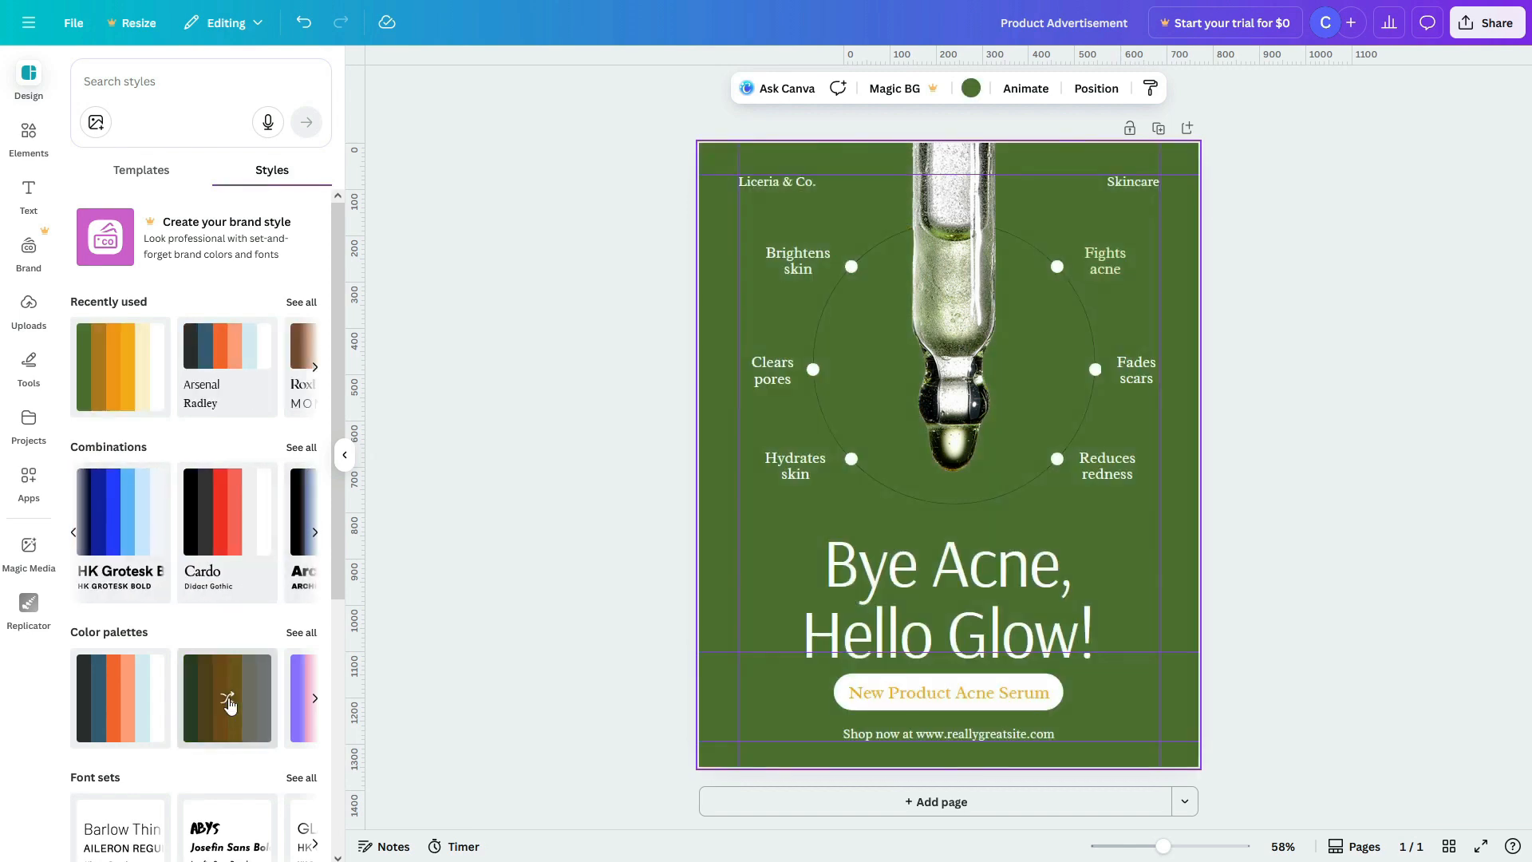
{"action": "left_click", "coordinate": [120, 699]}
{"action": "left_click", "coordinate": [302, 635]}
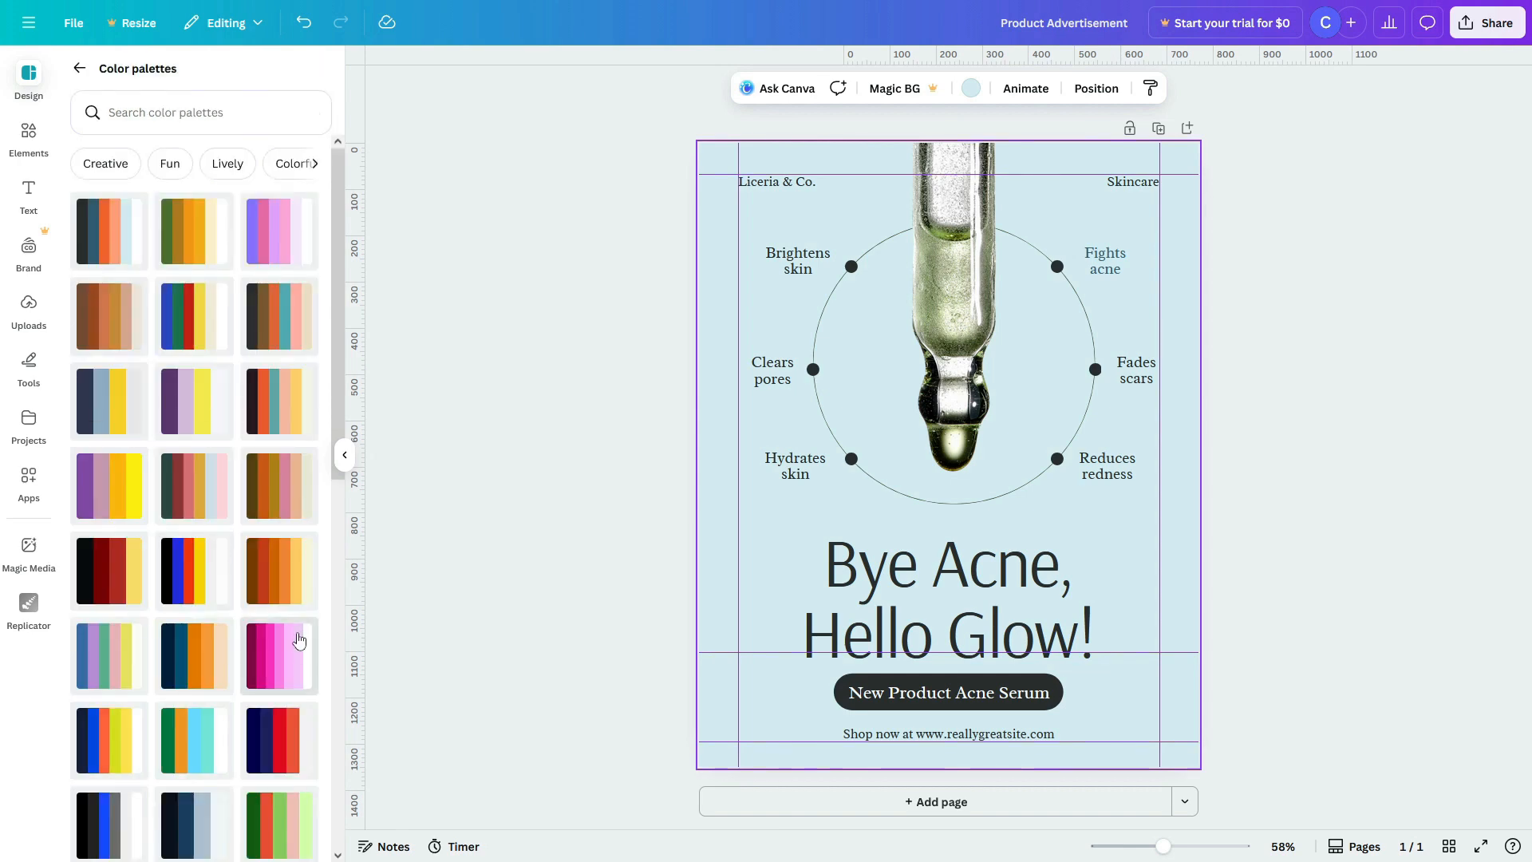
{"action": "left_click", "coordinate": [192, 600]}
{"action": "left_click", "coordinate": [200, 645]}
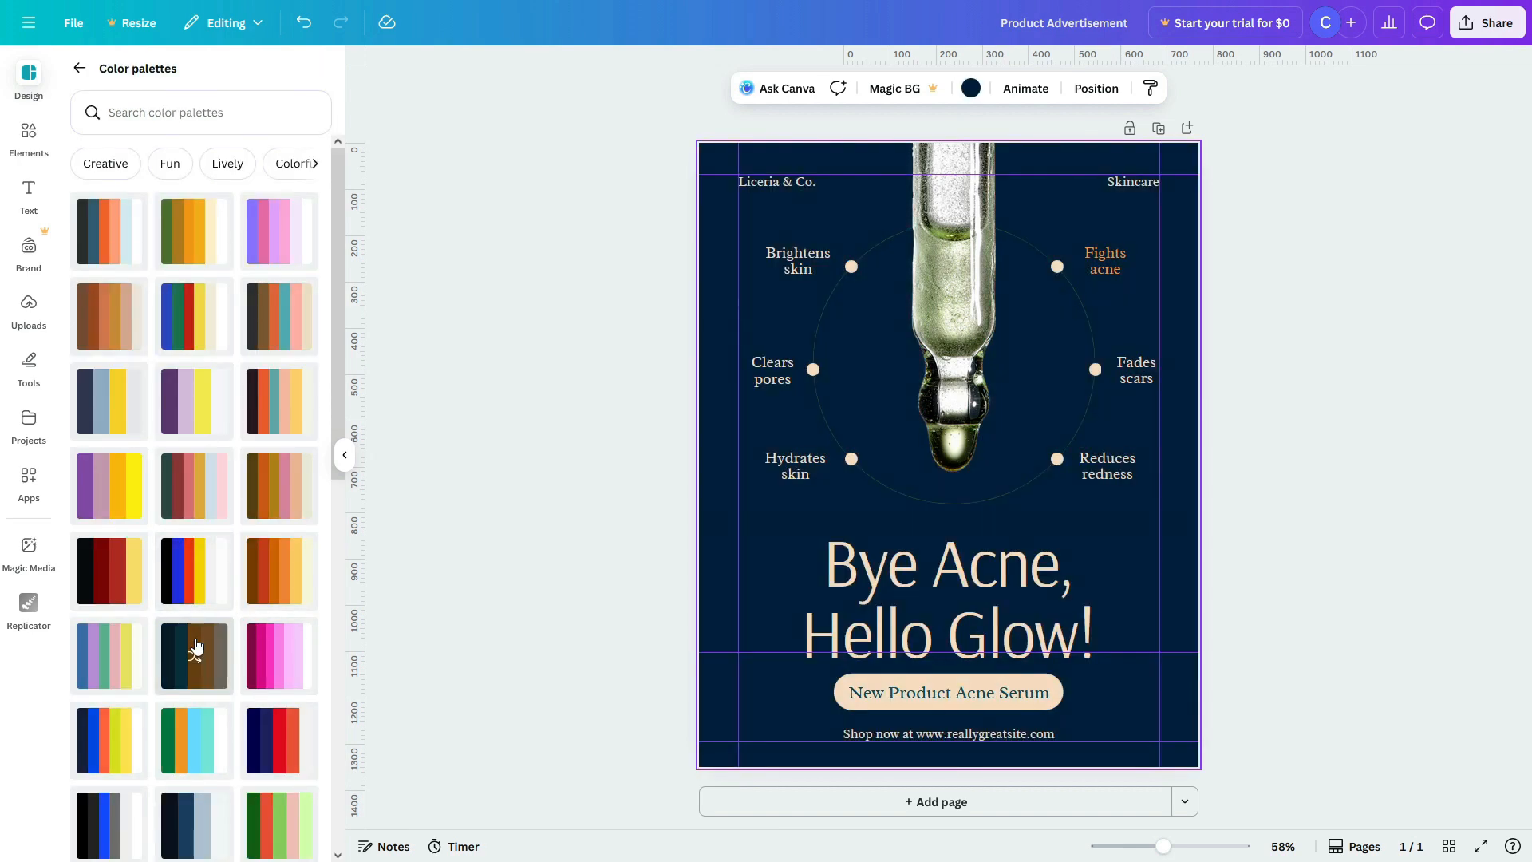
{"action": "left_click", "coordinate": [206, 734]}
{"action": "left_click", "coordinate": [275, 739]}
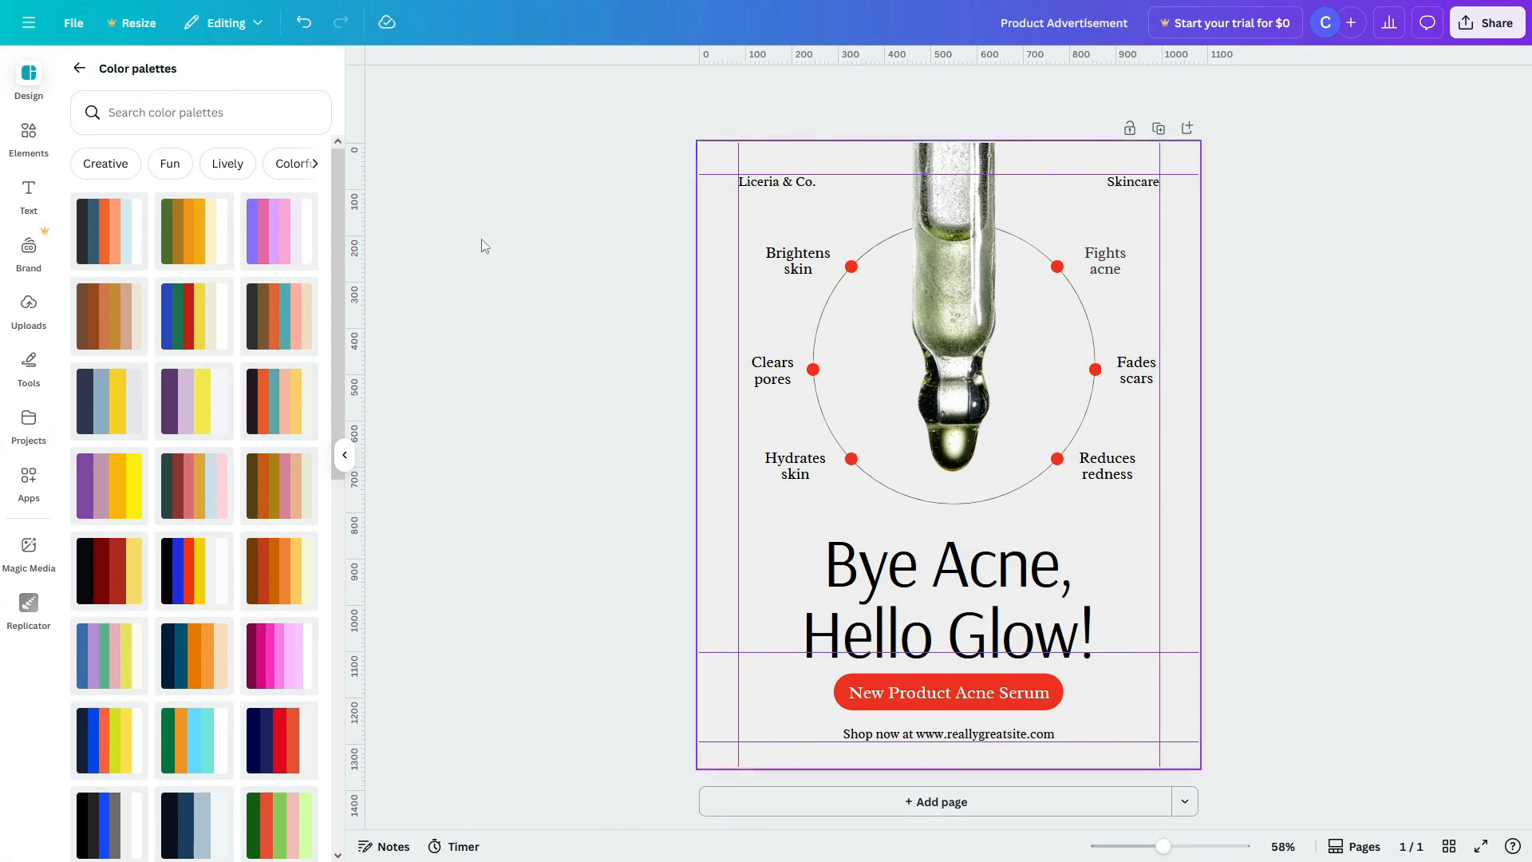
{"action": "left_click", "coordinate": [81, 70]}
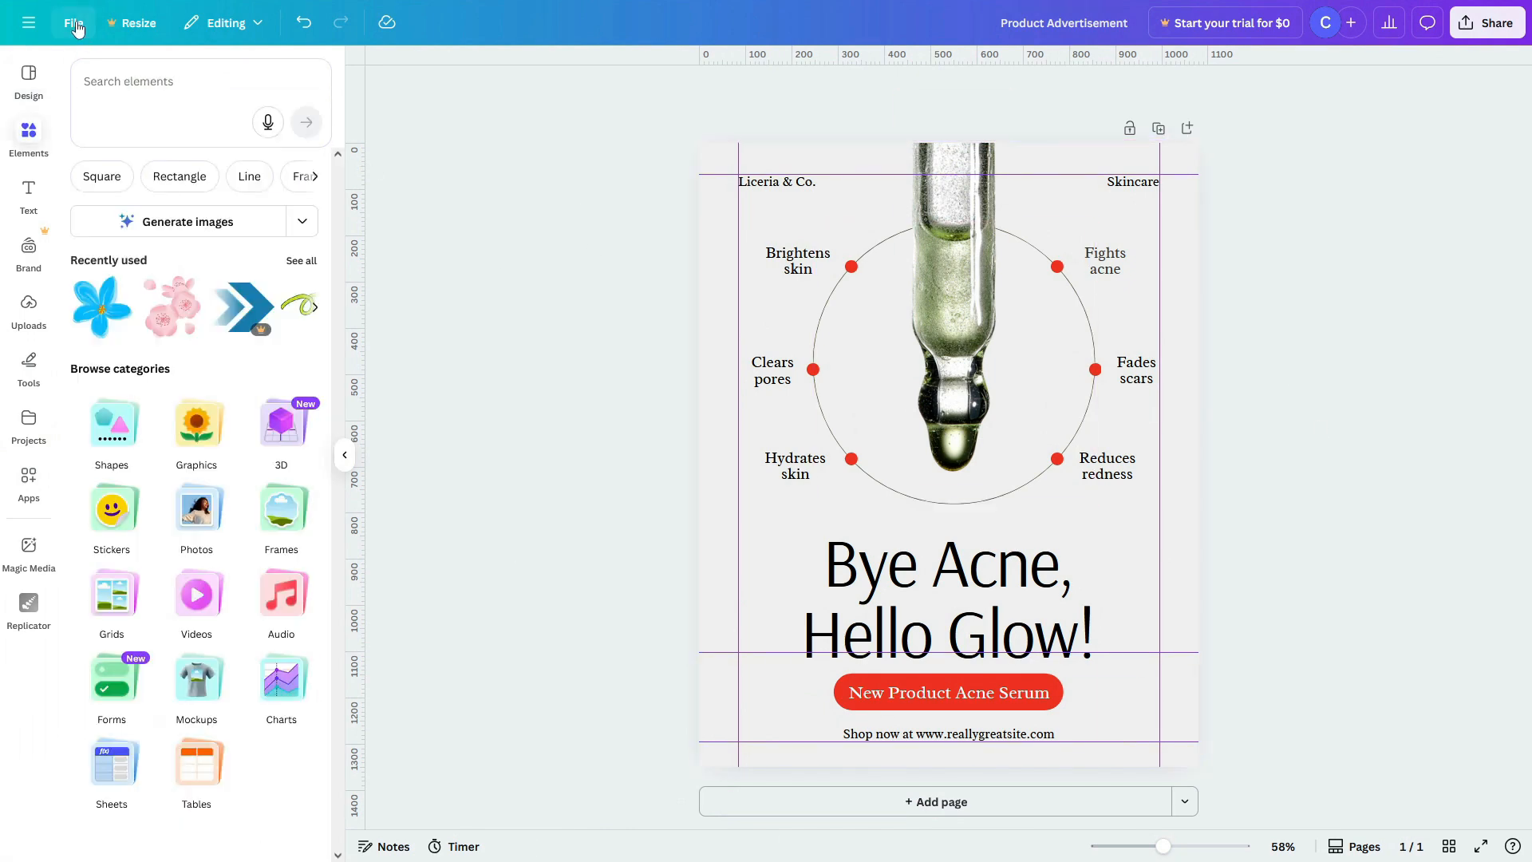
{"action": "left_click", "coordinate": [75, 24]}
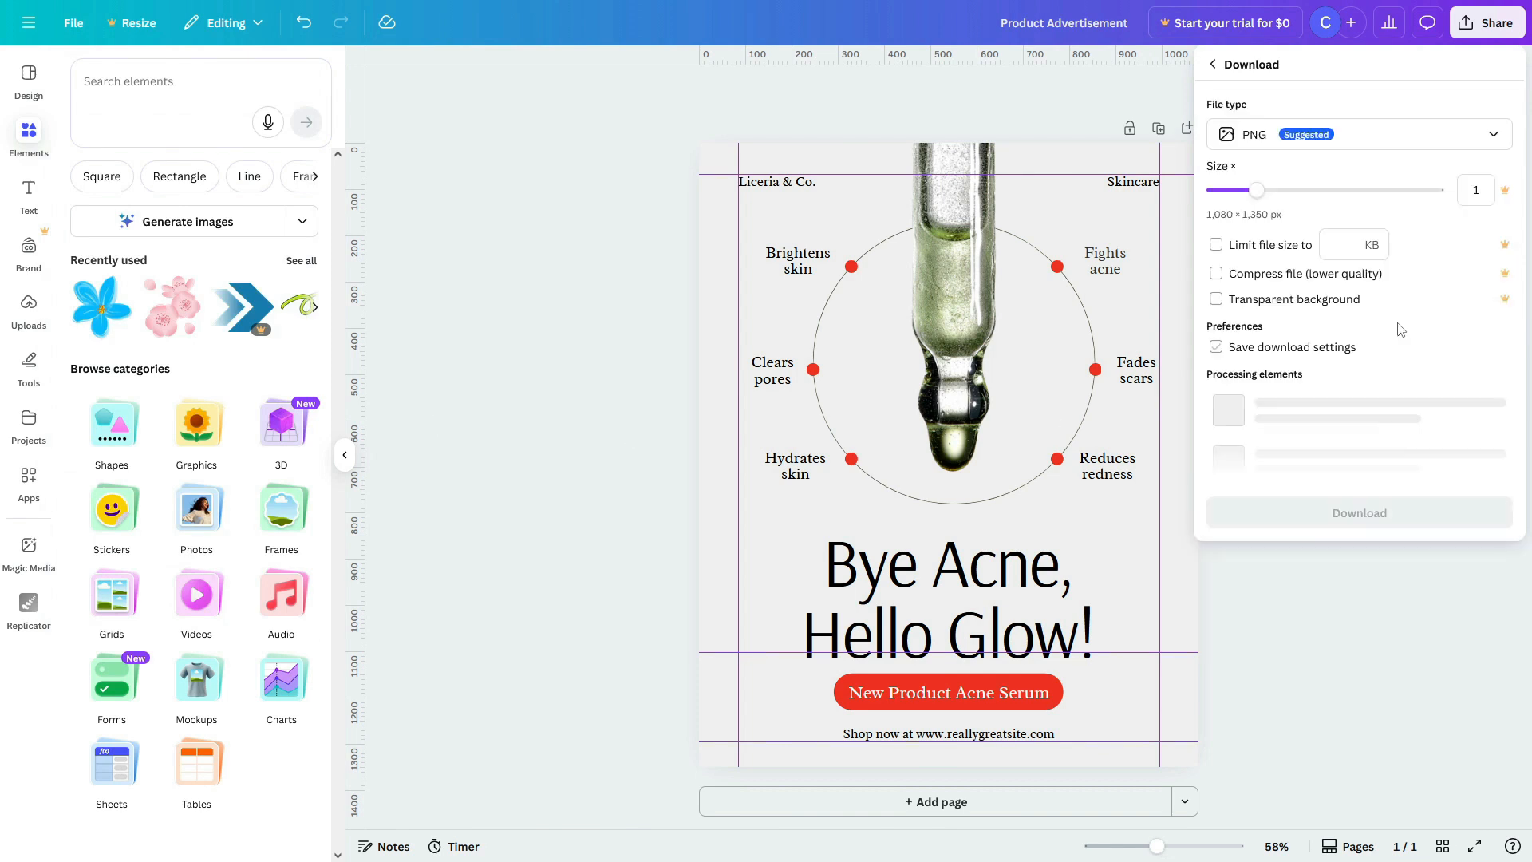
Step: Set the file type to PNG and download the post, then briefly check the Share panel
{"action": "left_click", "coordinate": [1321, 141]}
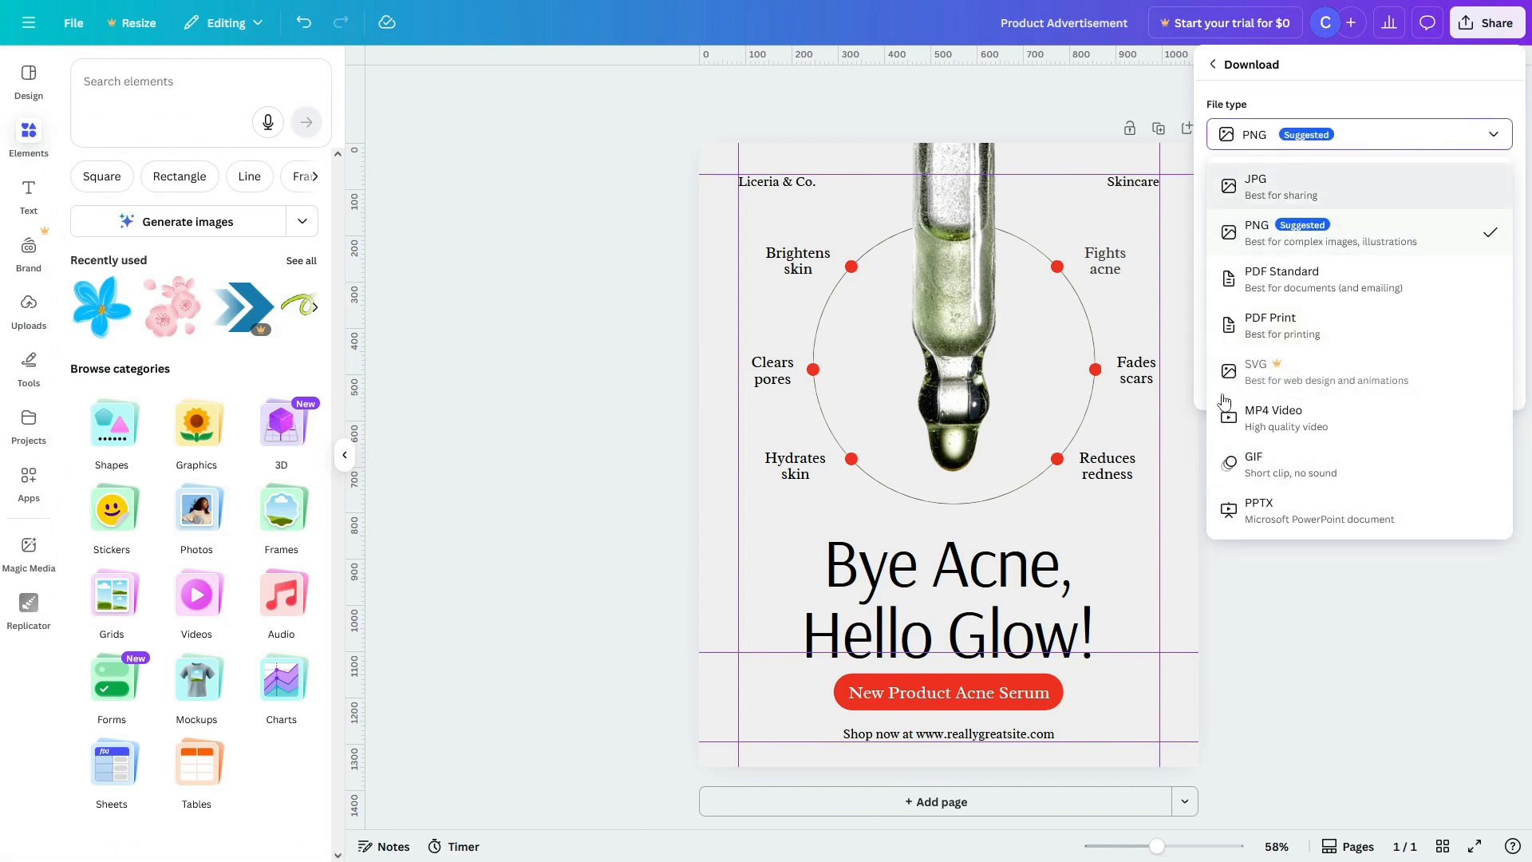
{"action": "left_click", "coordinate": [1245, 191]}
{"action": "left_click", "coordinate": [1297, 135]}
{"action": "left_click", "coordinate": [1296, 224]}
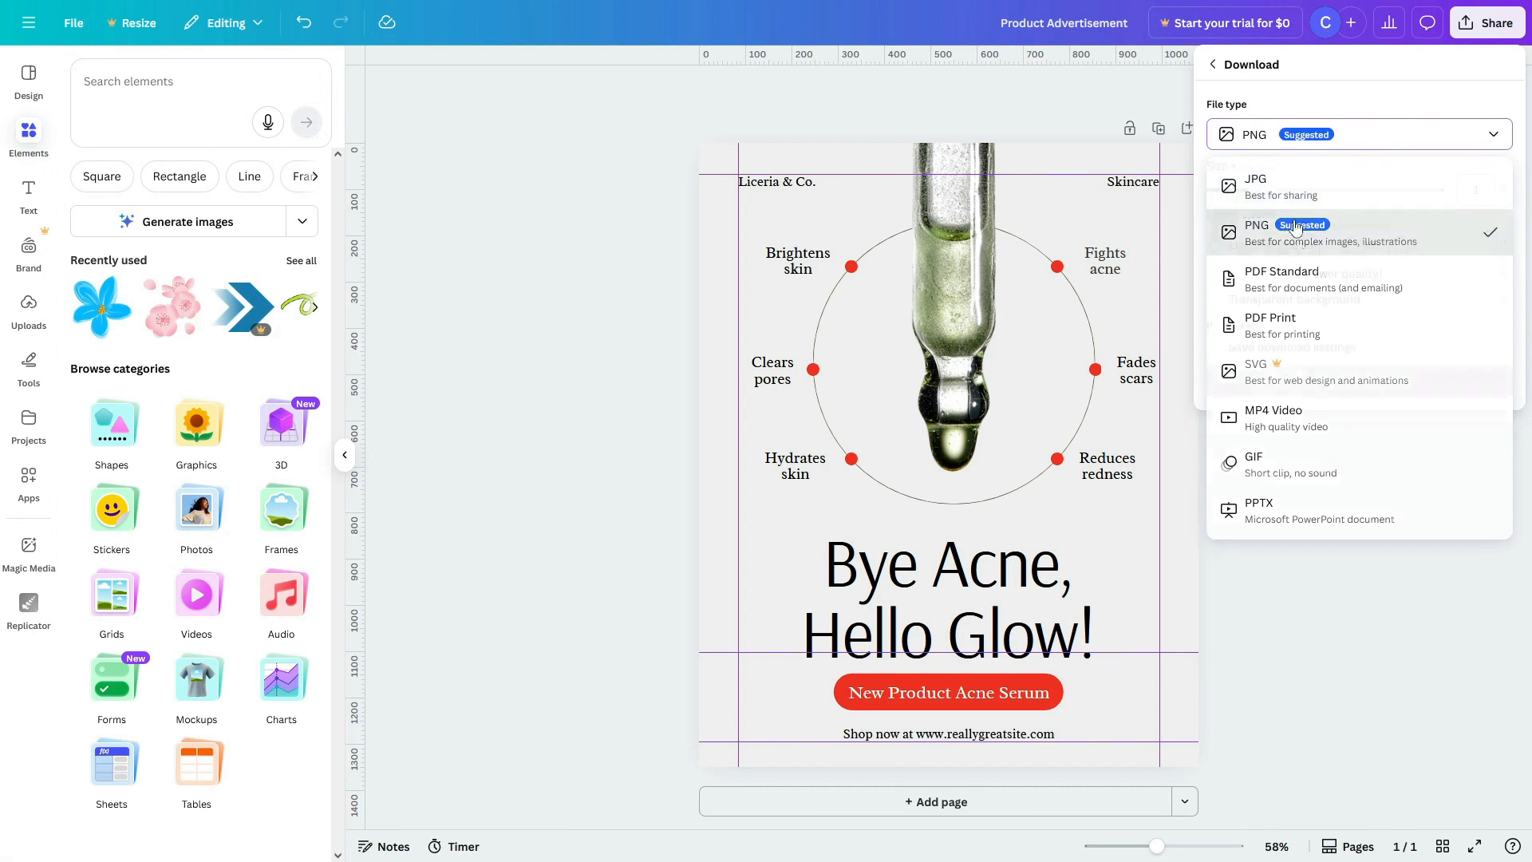
{"action": "left_click", "coordinate": [1325, 144]}
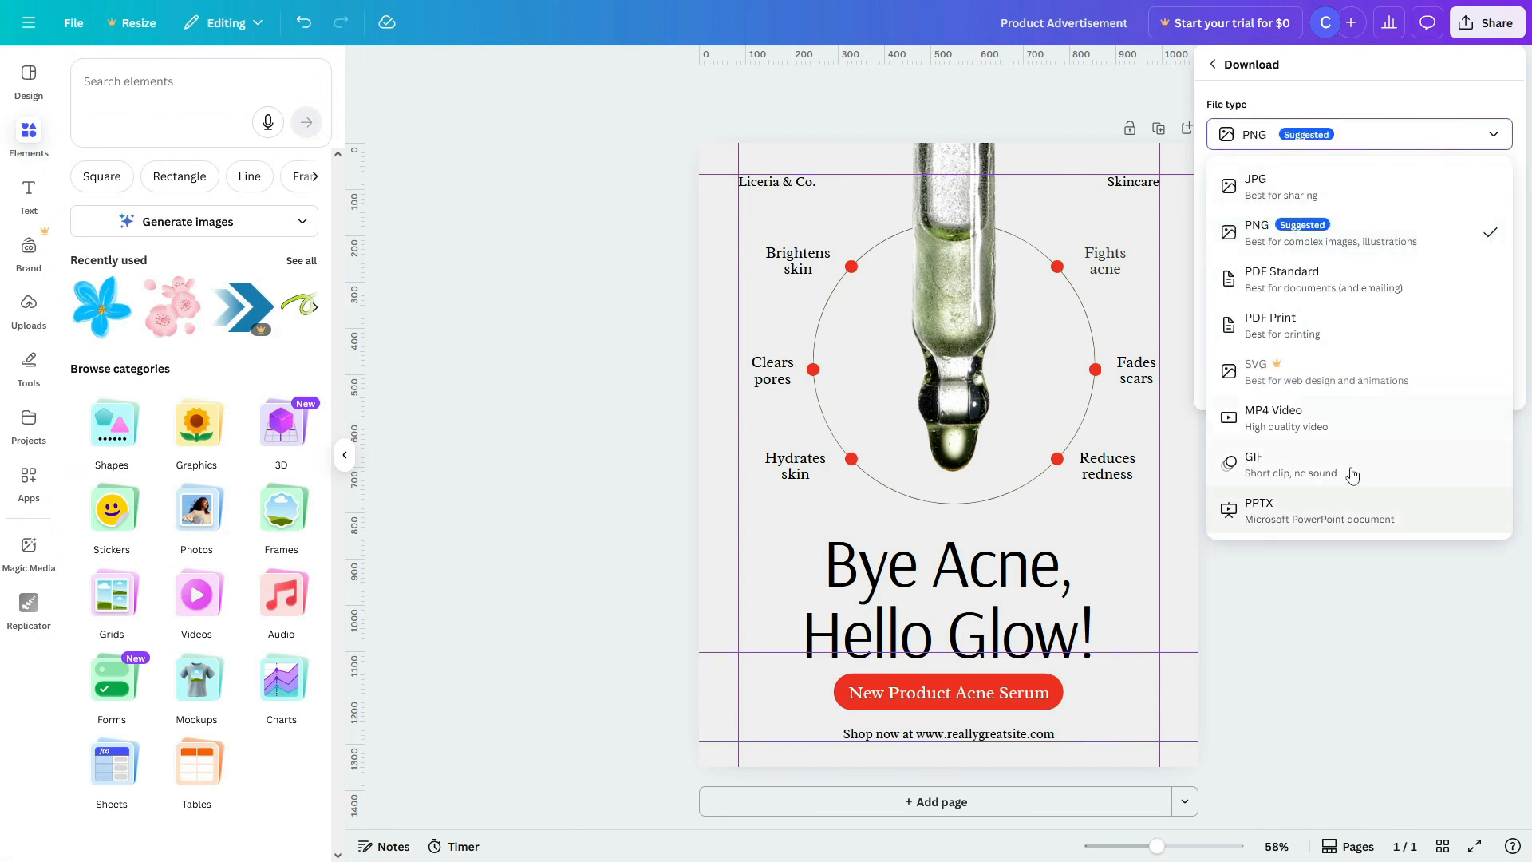
{"action": "left_click", "coordinate": [1338, 140]}
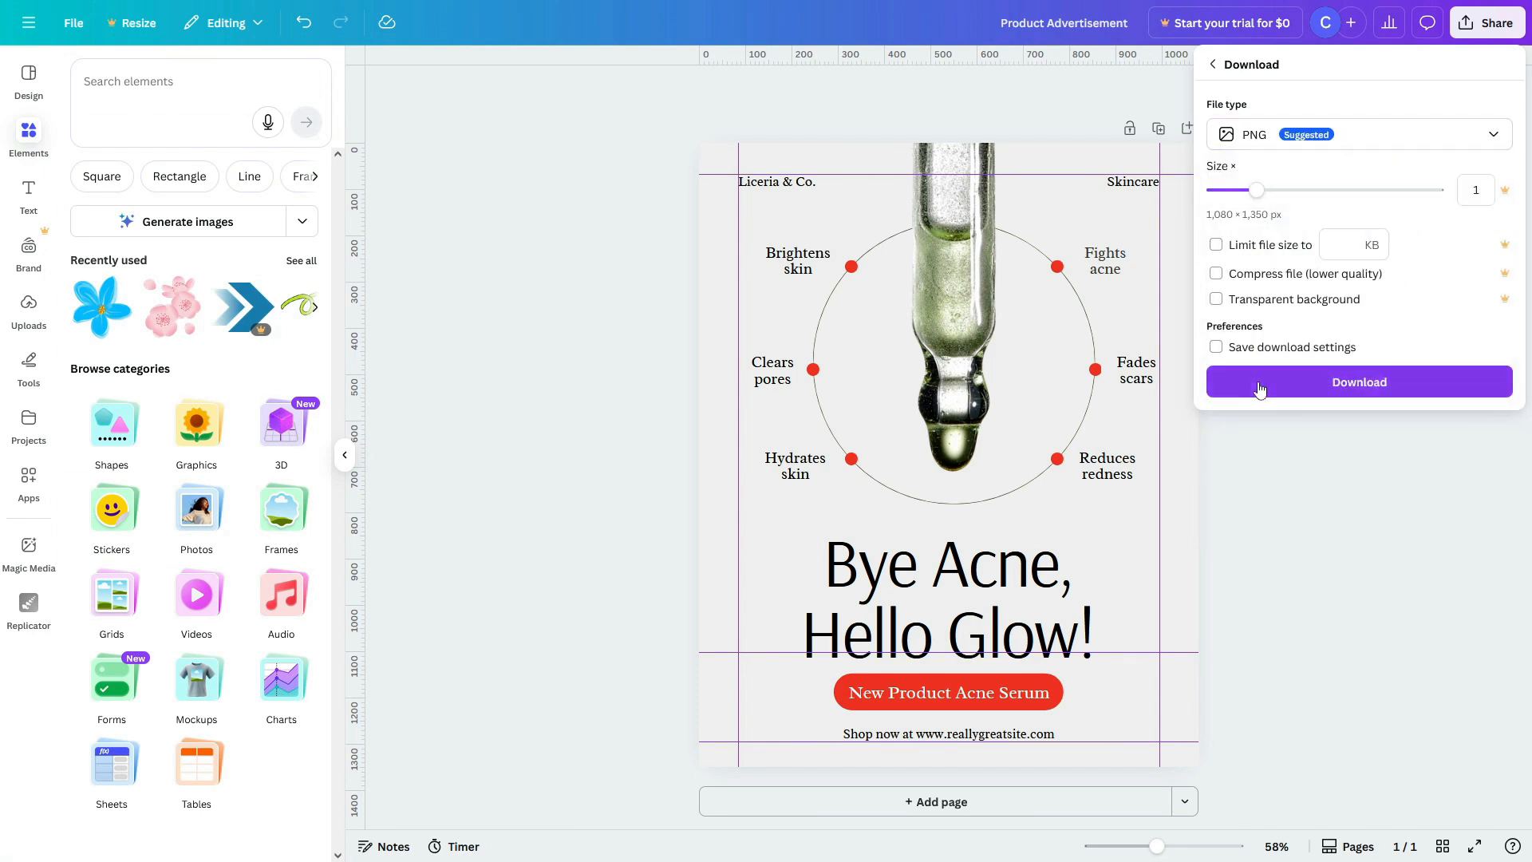
{"action": "left_click", "coordinate": [1360, 383]}
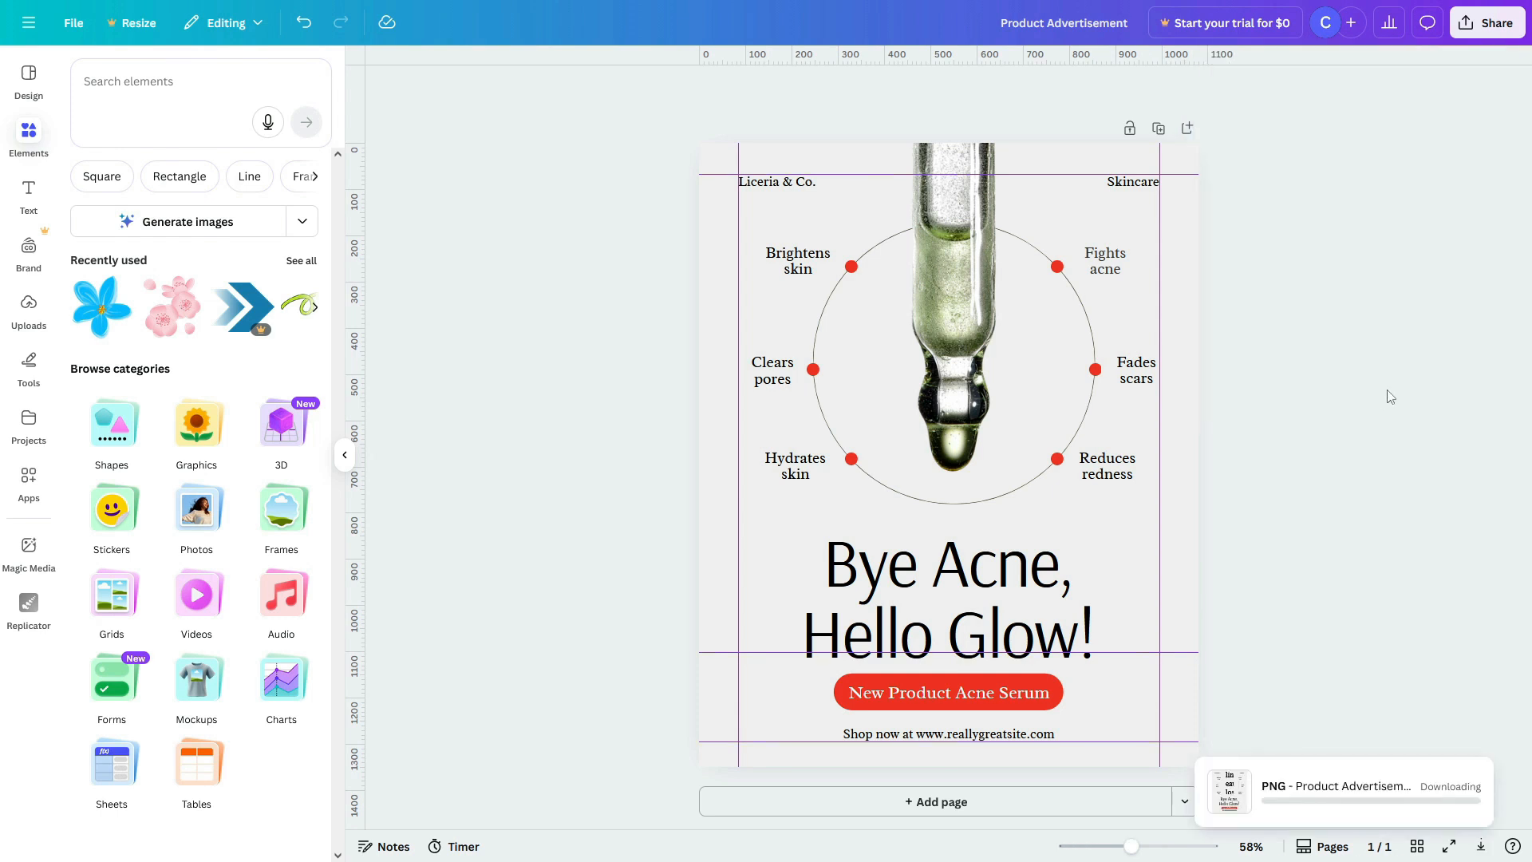
{"action": "left_click", "coordinate": [1499, 39]}
{"action": "left_click", "coordinate": [1130, 118]}
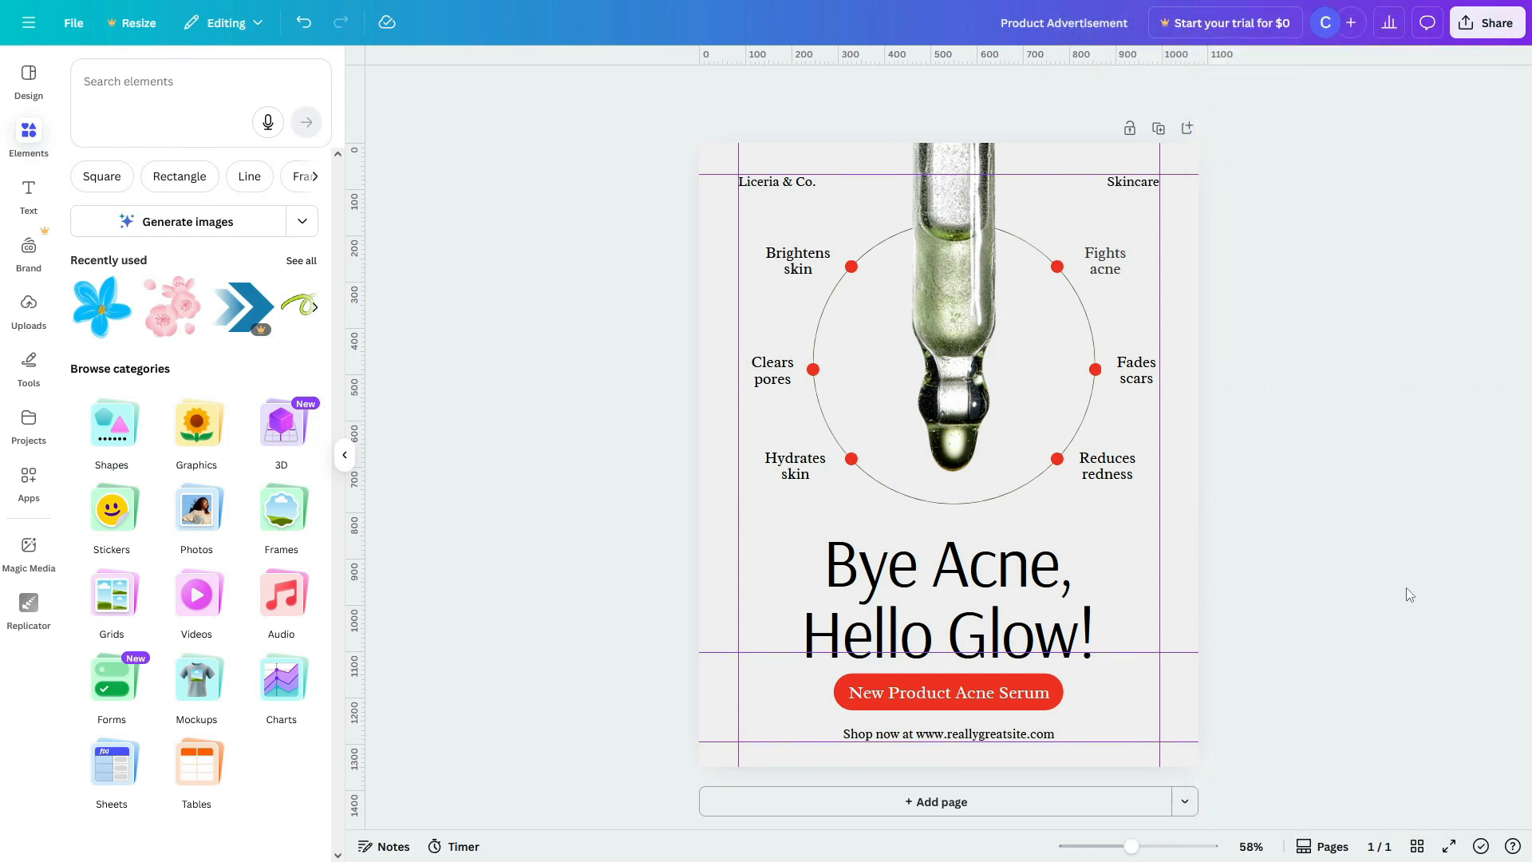
Step: Add a blank second page with a heading reading 'Brand Consistency' near the top
{"action": "left_click", "coordinate": [872, 806]}
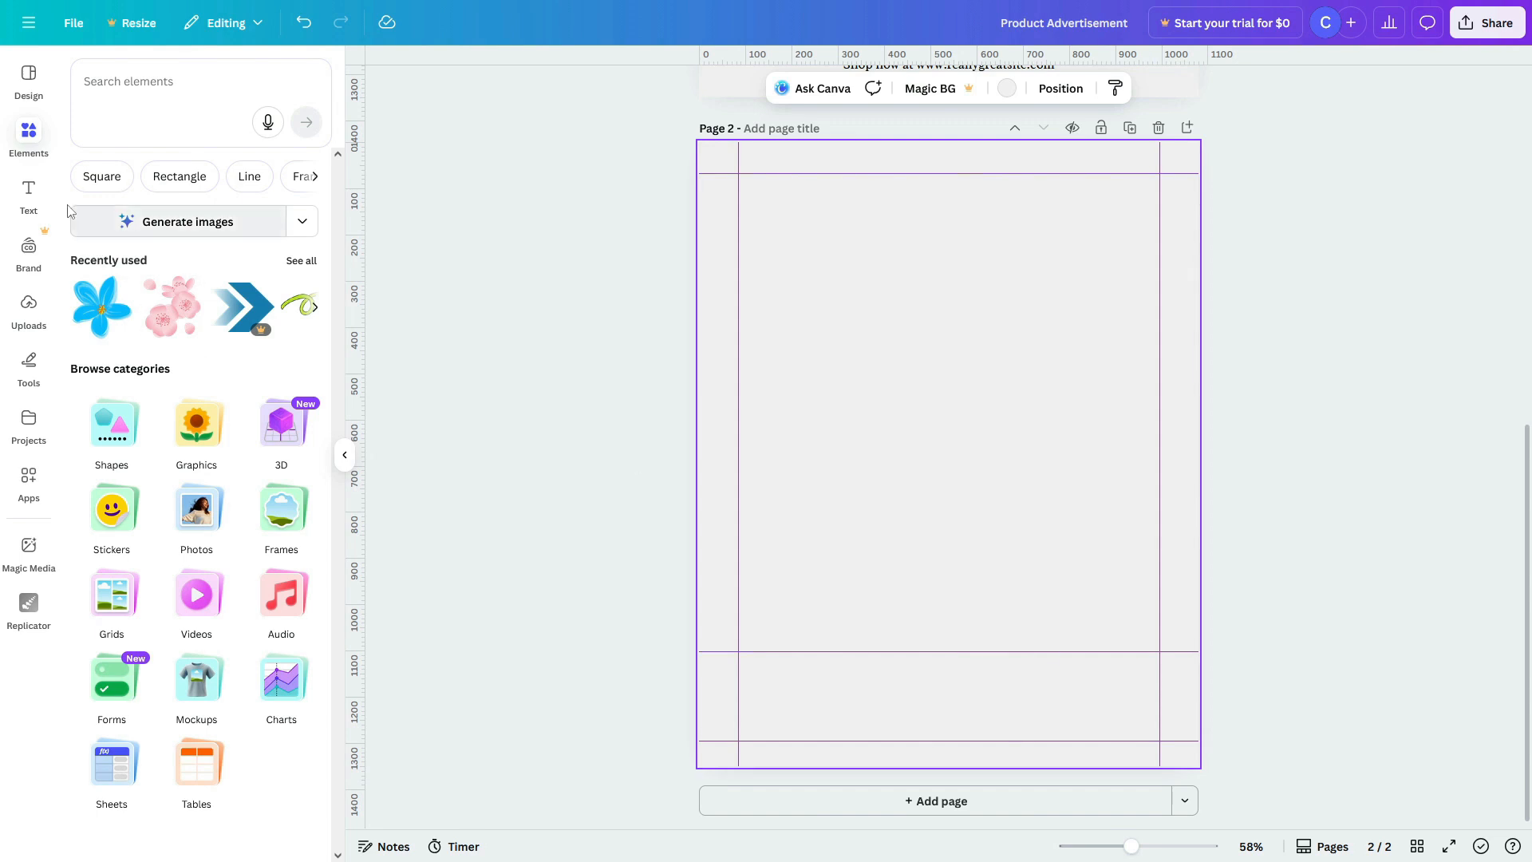
{"action": "left_click", "coordinate": [44, 199]}
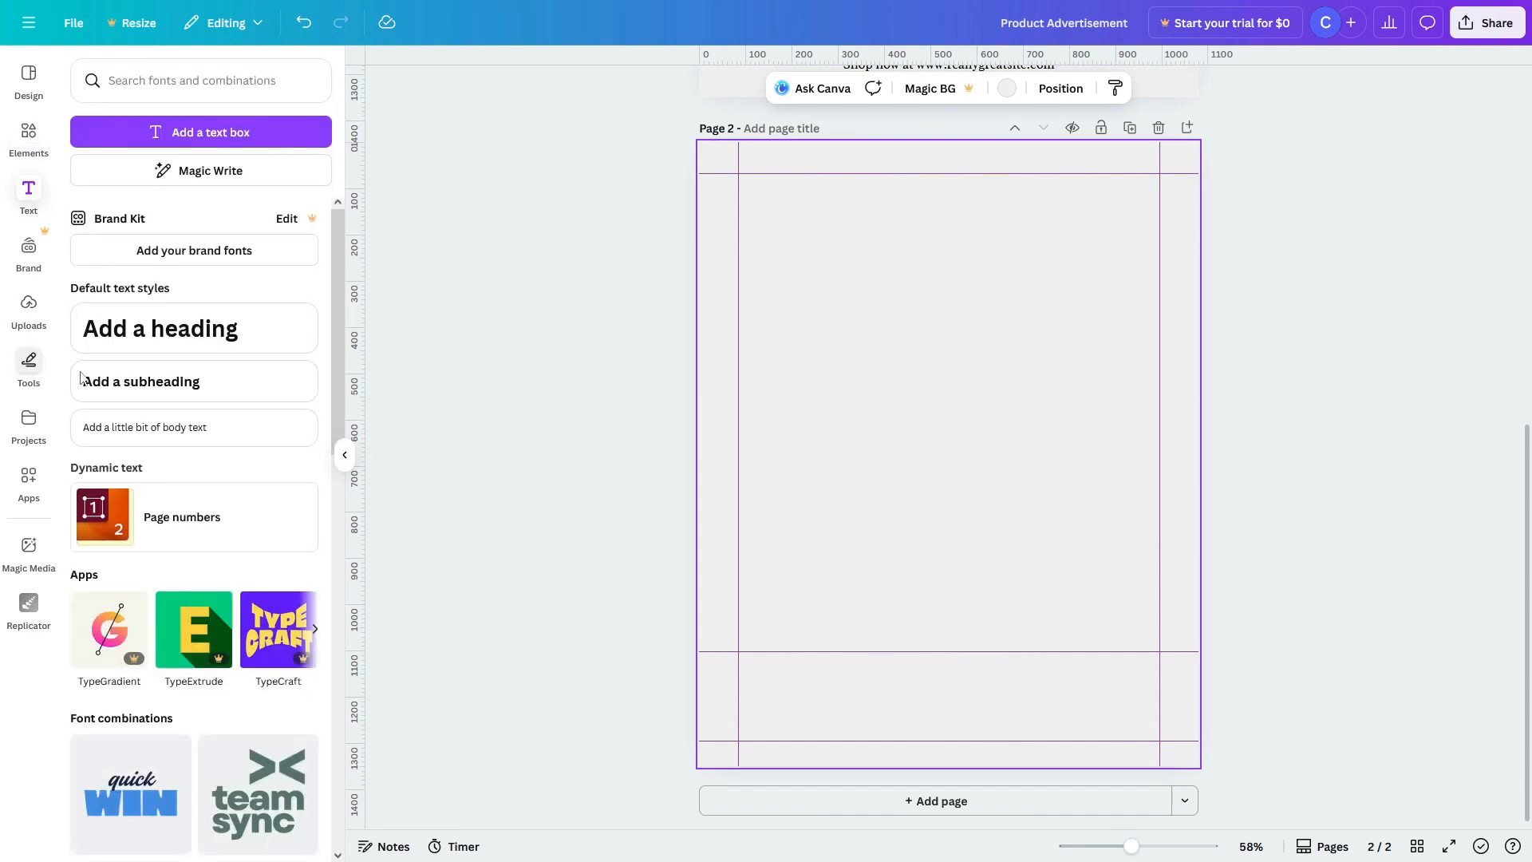
{"action": "left_click", "coordinate": [193, 338]}
{"action": "left_click_drag", "start_coordinate": [947, 455], "coordinate": [947, 302]}
{"action": "type", "text": "Brand Cons"}
{"action": "type", "text": "ista"}
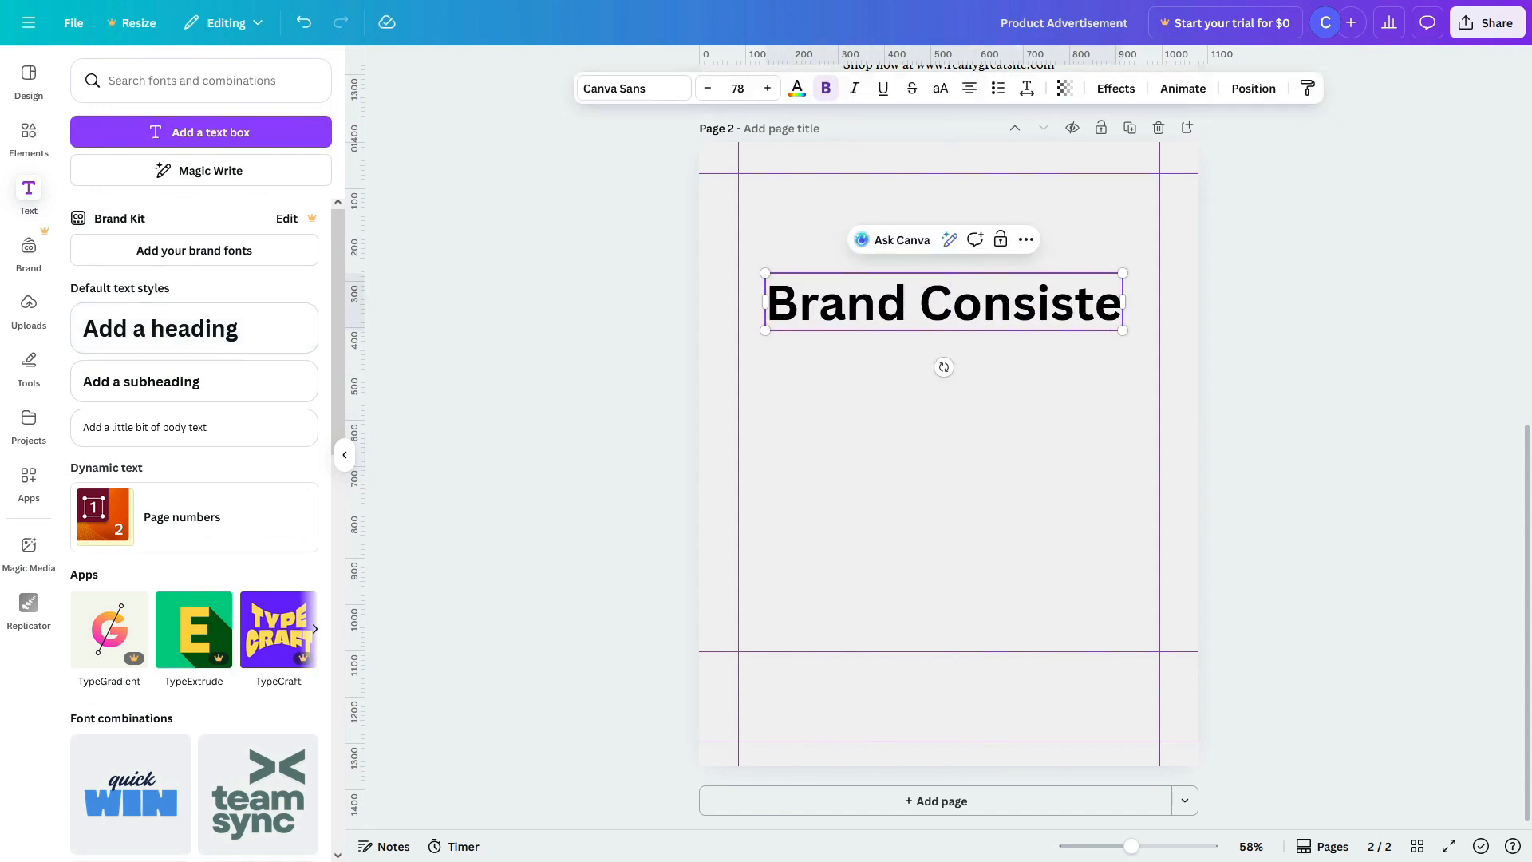
{"action": "type", "text": "ncy"}
Step: Enlarge the heading to size 69.3, reposition it, and switch its font to Poppins
{"action": "left_click_drag", "start_coordinate": [1163, 273], "coordinate": [1060, 288]}
{"action": "left_click_drag", "start_coordinate": [882, 323], "coordinate": [913, 261]}
{"action": "left_click_drag", "start_coordinate": [1091, 269], "coordinate": [1148, 278]}
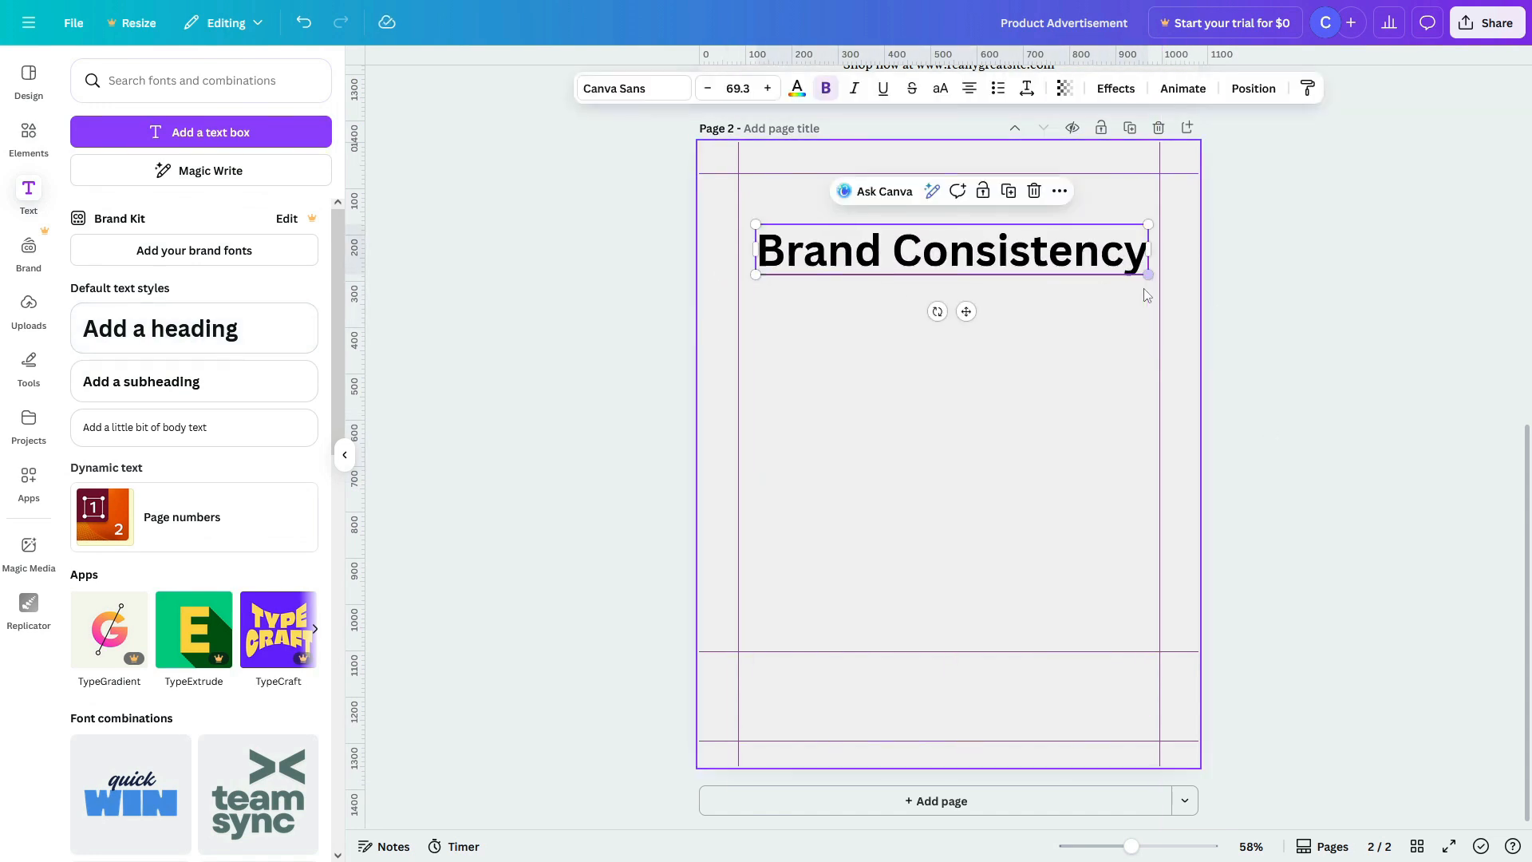
{"action": "left_click", "coordinate": [656, 91]}
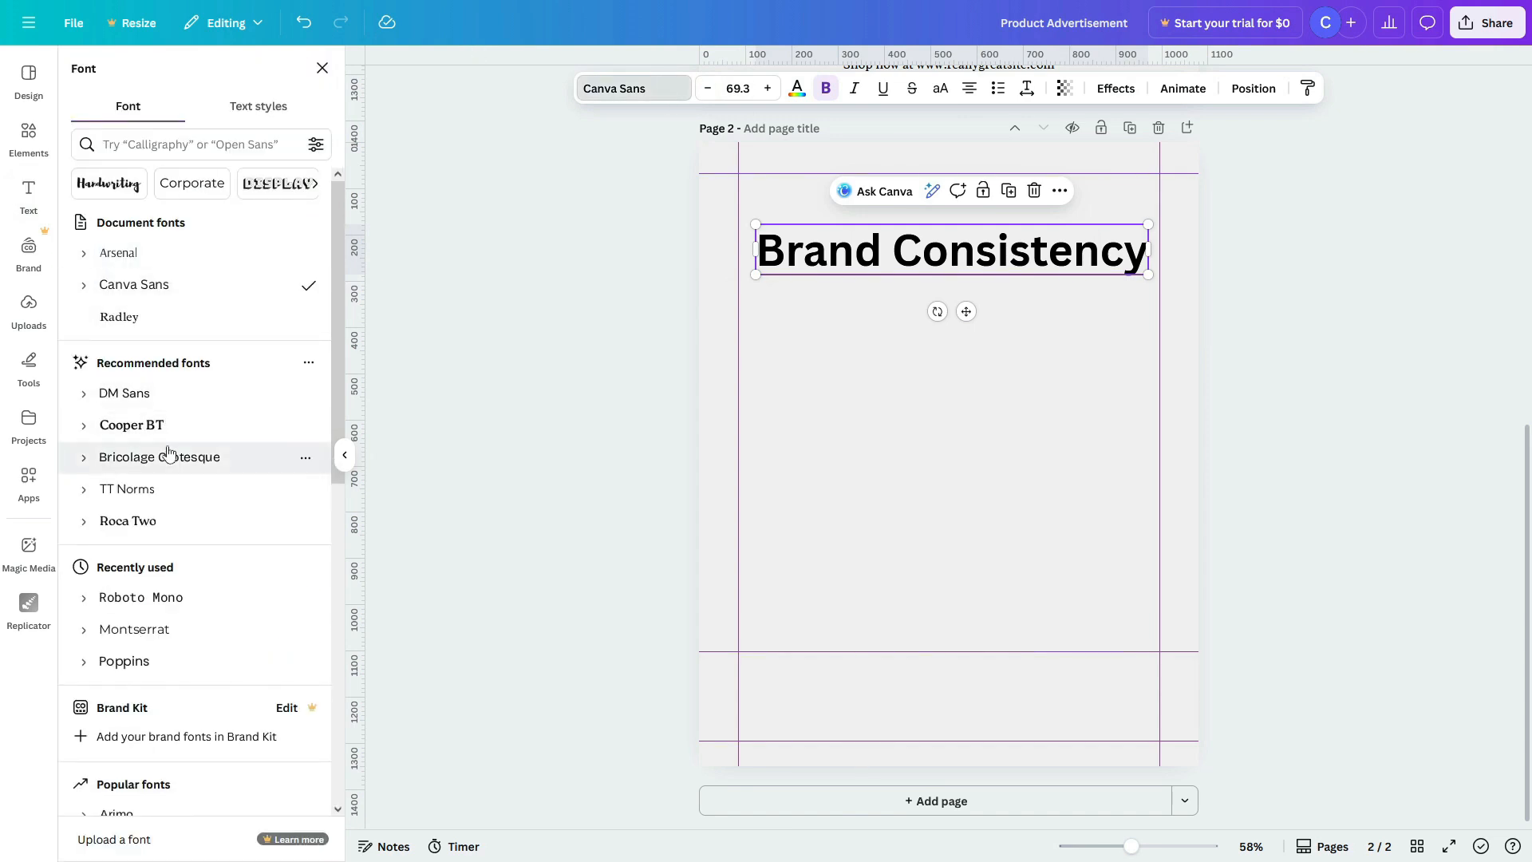
{"action": "scroll", "coordinate": [167, 479], "scroll_direction": "down", "scroll_amount": 2}
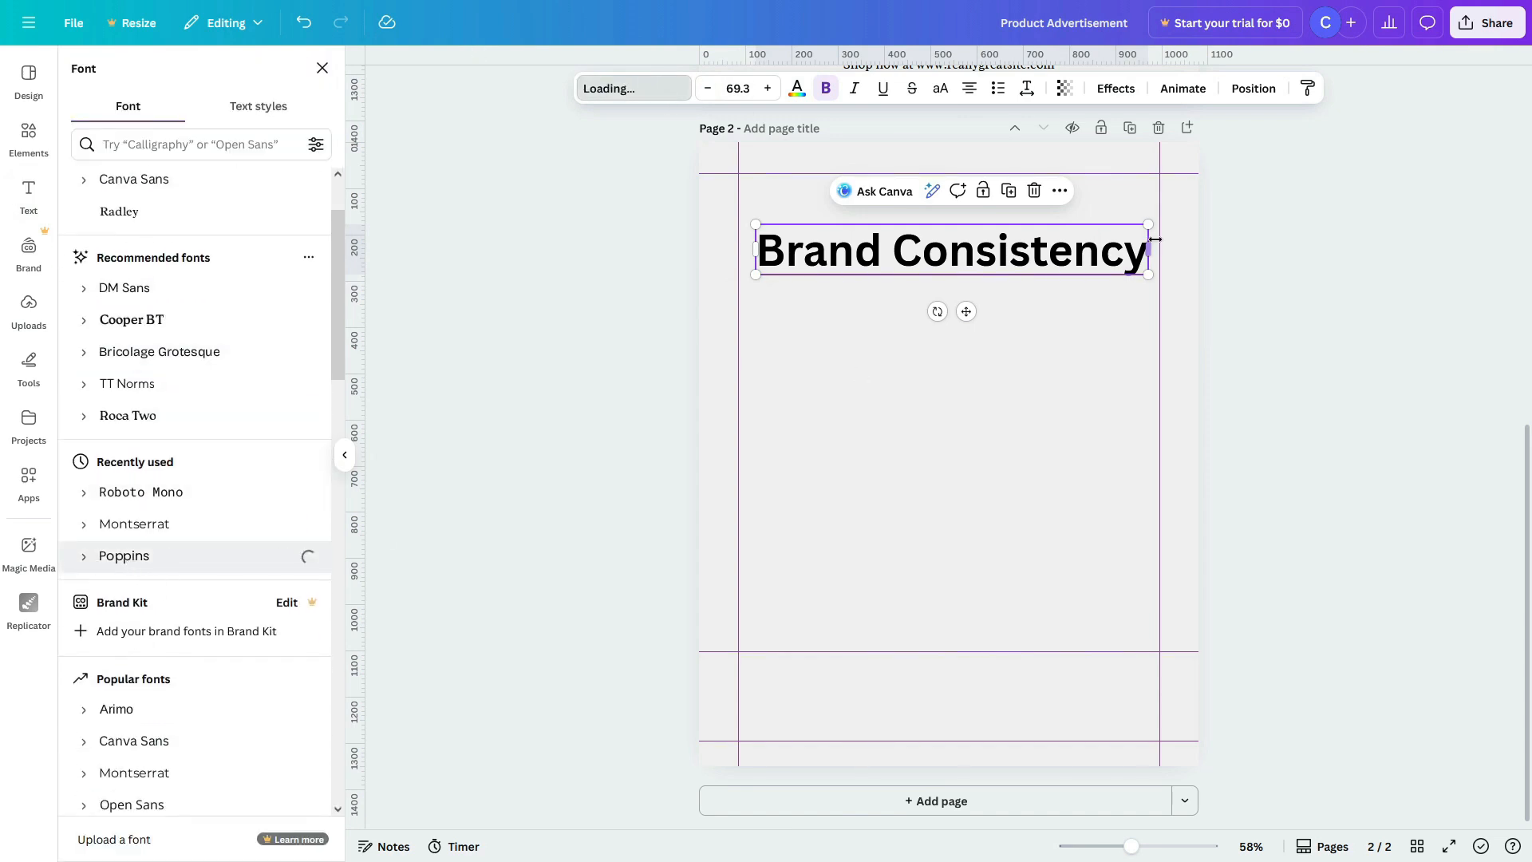
{"action": "left_click", "coordinate": [1055, 327]}
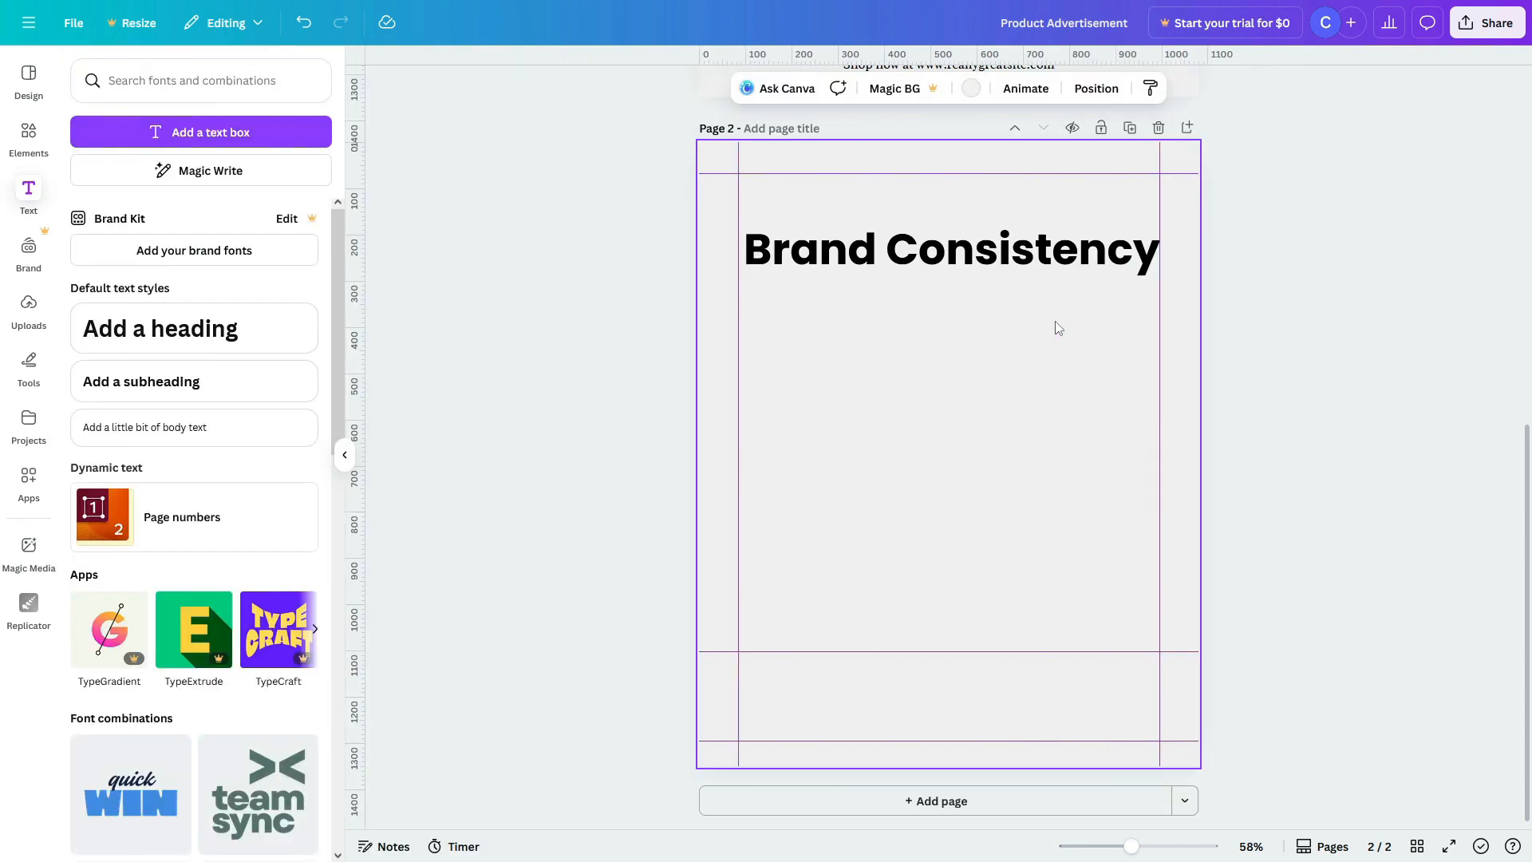
{"action": "left_click", "coordinate": [894, 254]}
{"action": "left_click", "coordinate": [29, 134]}
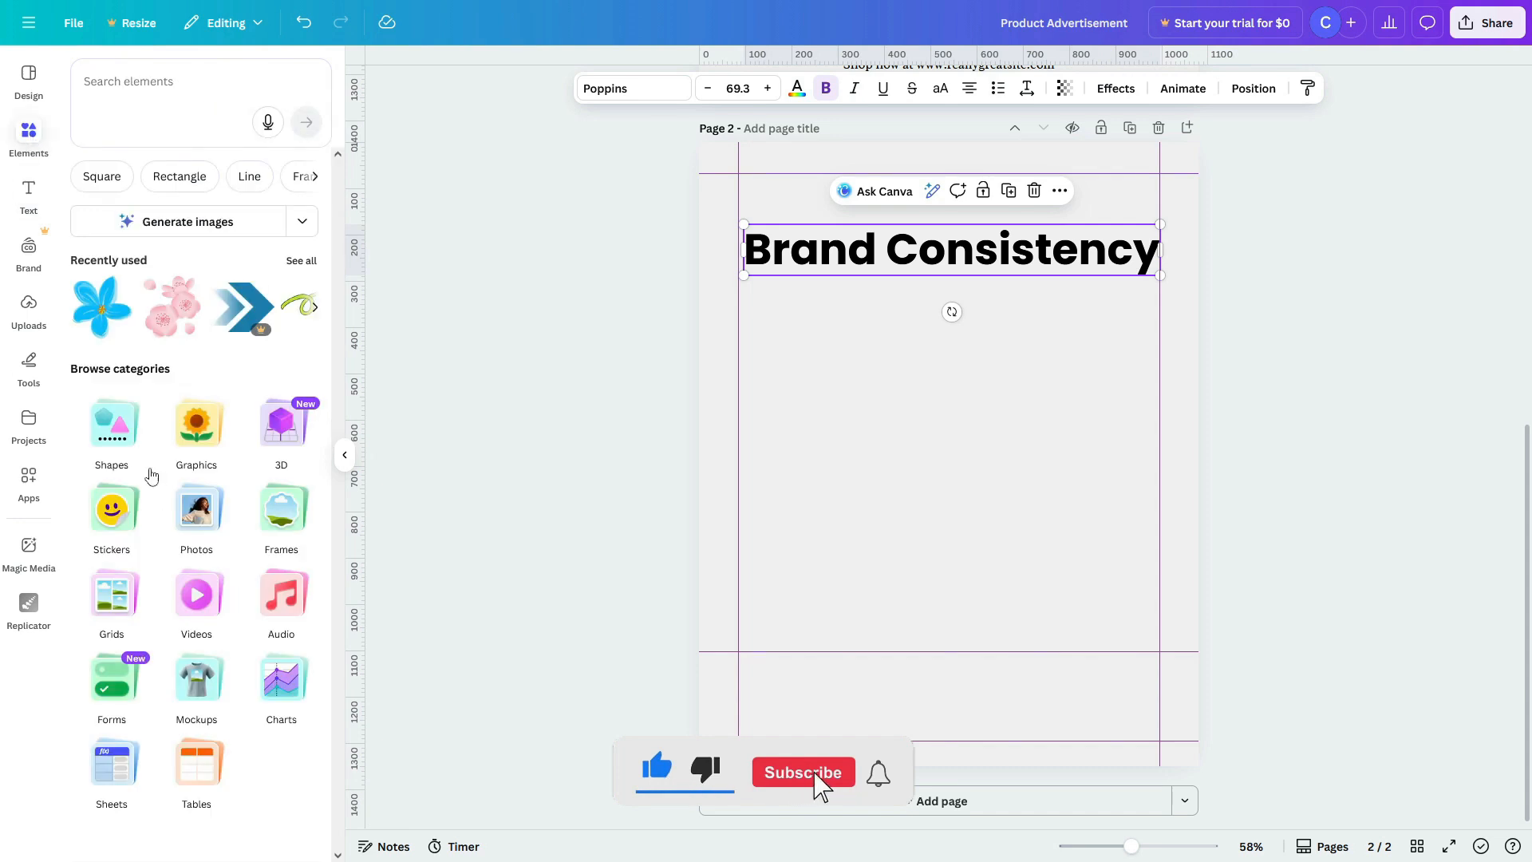
Step: Add a square shape and stretch it into a thin bar beneath the heading
{"action": "left_click", "coordinate": [152, 477]}
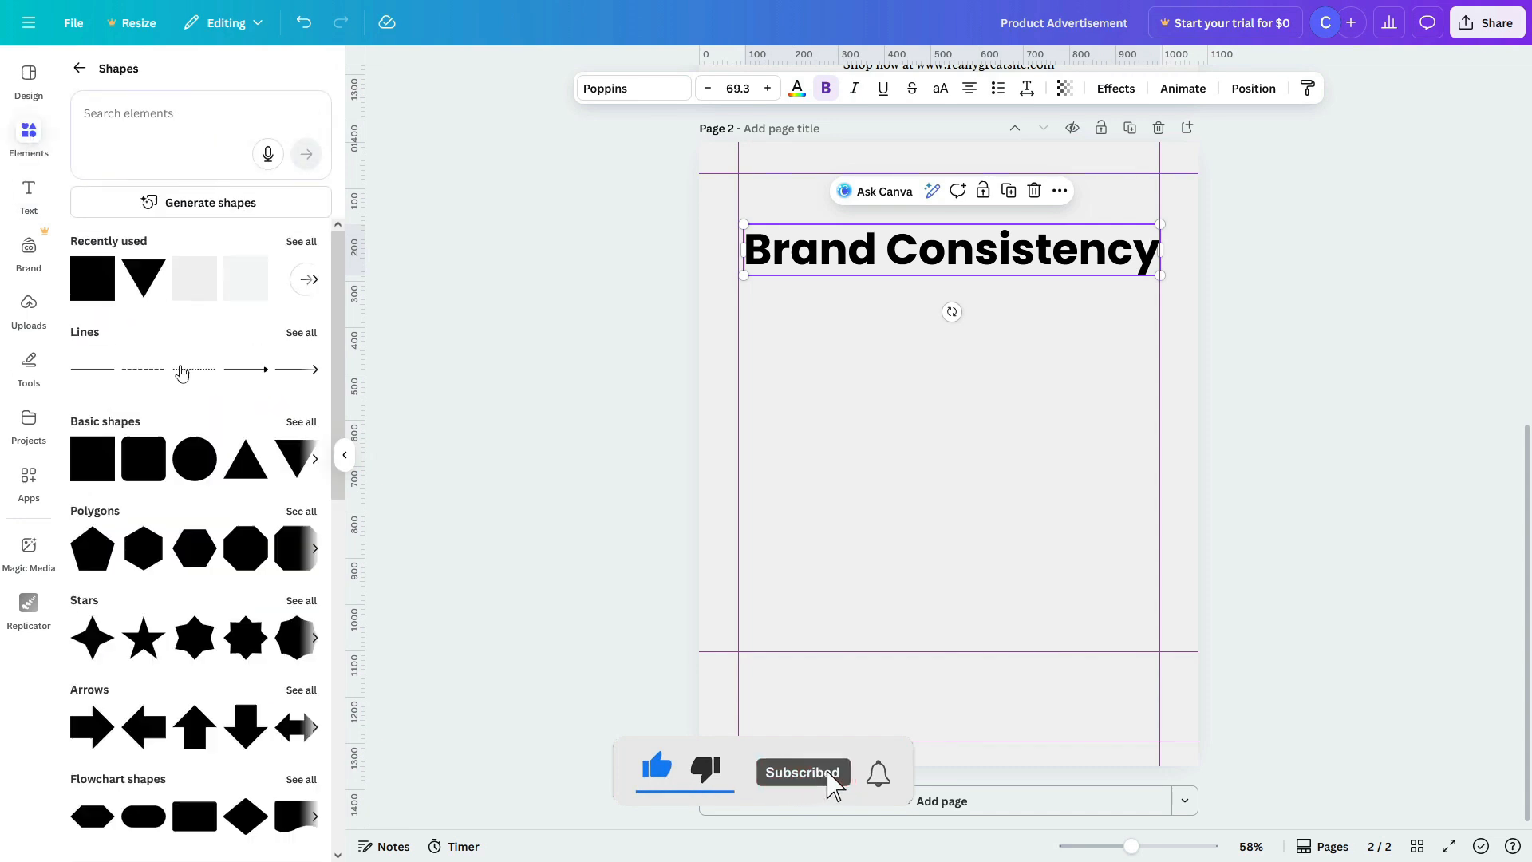
{"action": "left_click", "coordinate": [85, 477]}
{"action": "left_click_drag", "start_coordinate": [909, 431], "coordinate": [780, 359]}
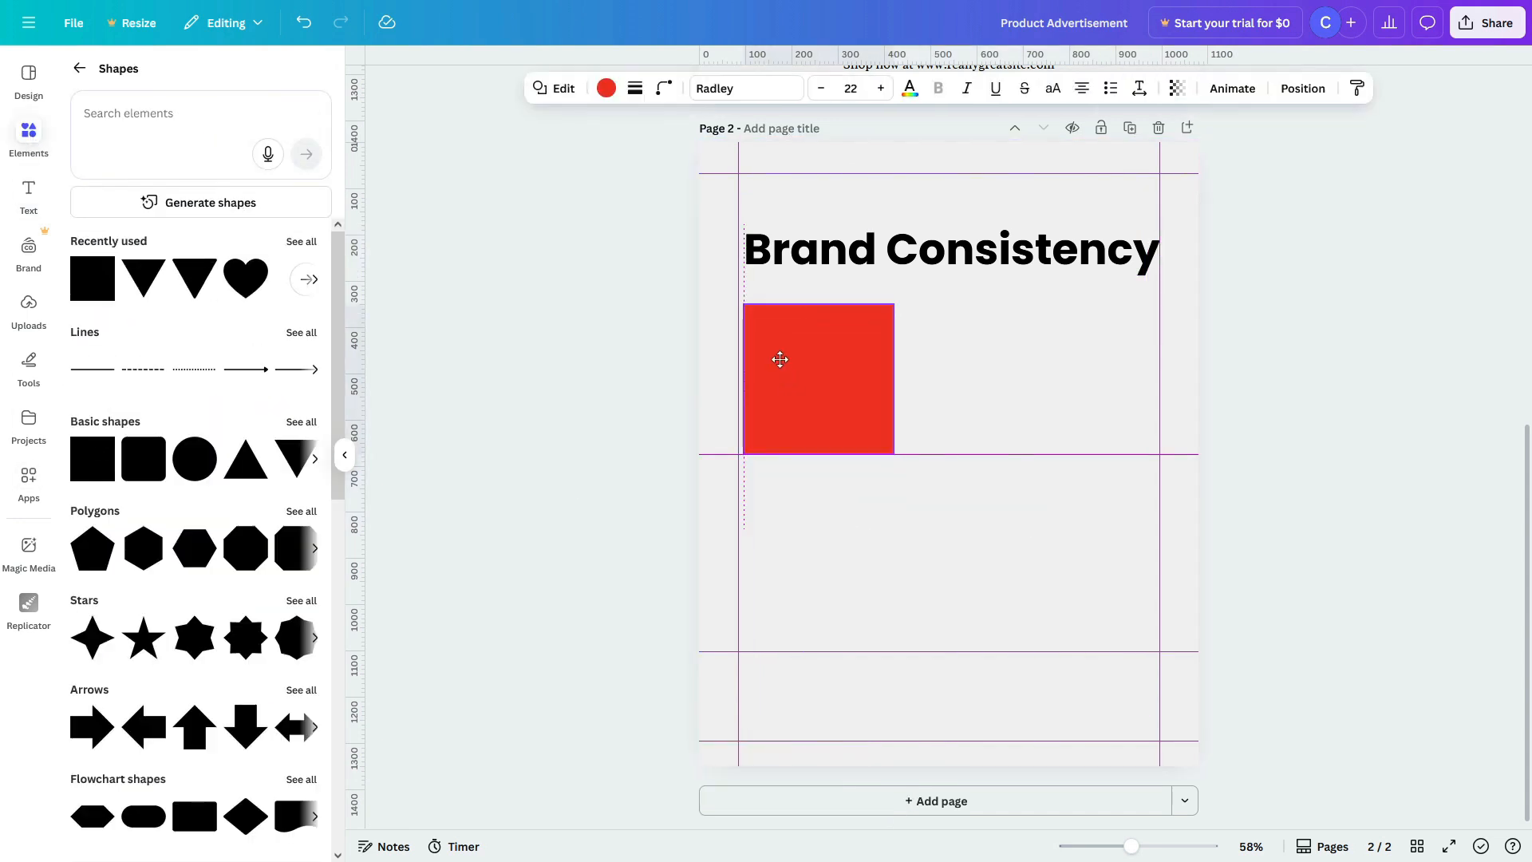
{"action": "left_click", "coordinate": [798, 254]}
{"action": "left_click_drag", "start_coordinate": [744, 226], "coordinate": [739, 223]}
{"action": "left_click", "coordinate": [830, 368]}
{"action": "left_click_drag", "start_coordinate": [894, 379], "coordinate": [1160, 379]}
{"action": "left_click_drag", "start_coordinate": [951, 454], "coordinate": [951, 343]}
{"action": "left_click", "coordinate": [882, 407]}
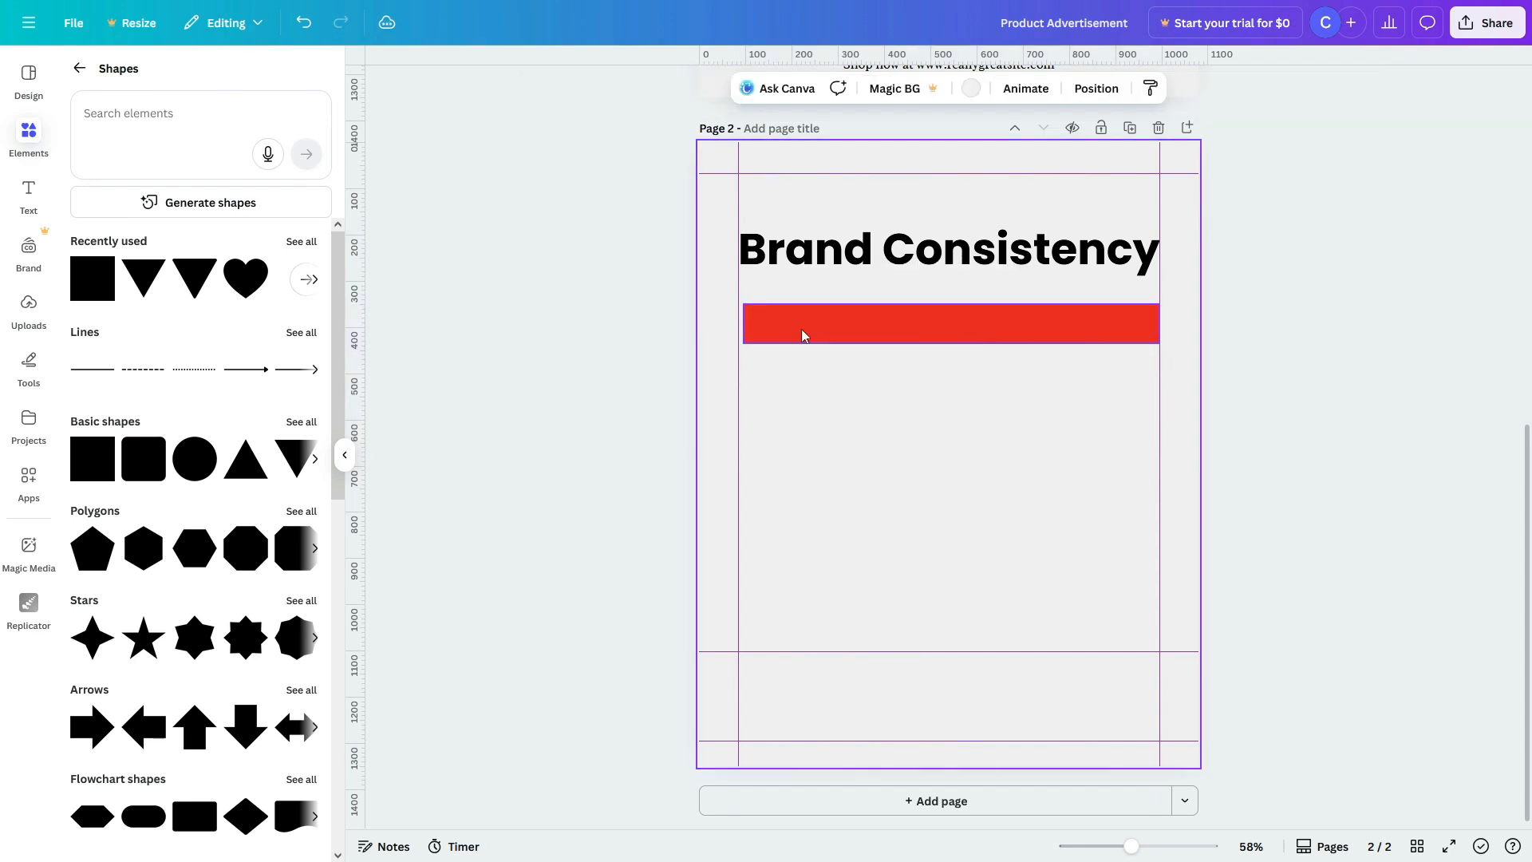
{"action": "left_click_drag", "start_coordinate": [802, 335], "coordinate": [802, 318]}
Step: Colour the bar with the beige photo colour
{"action": "left_click", "coordinate": [1016, 338]}
{"action": "left_click", "coordinate": [1005, 325]}
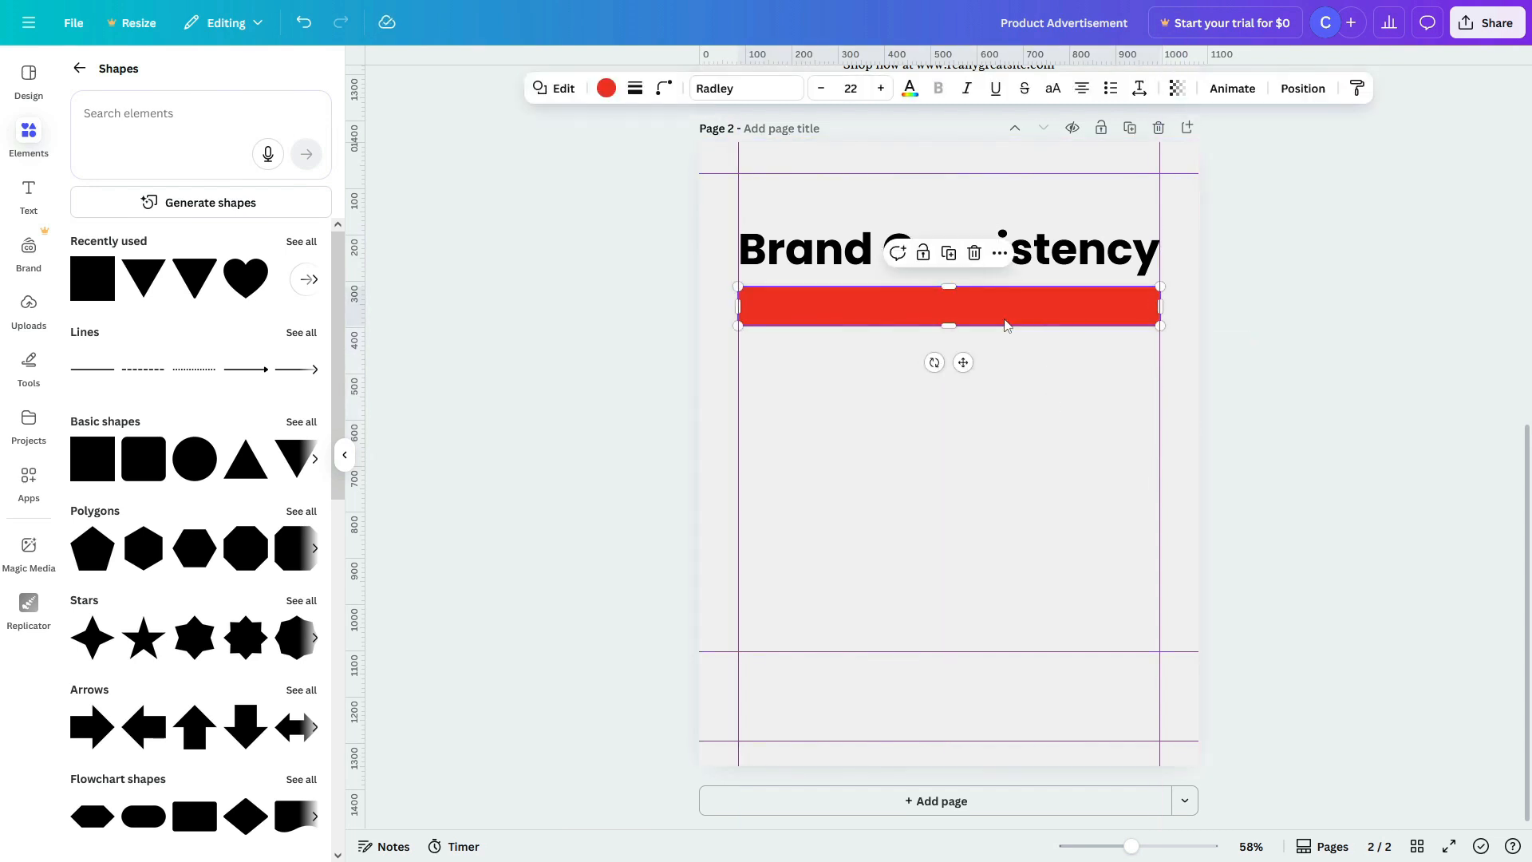
{"action": "left_click", "coordinate": [606, 88]}
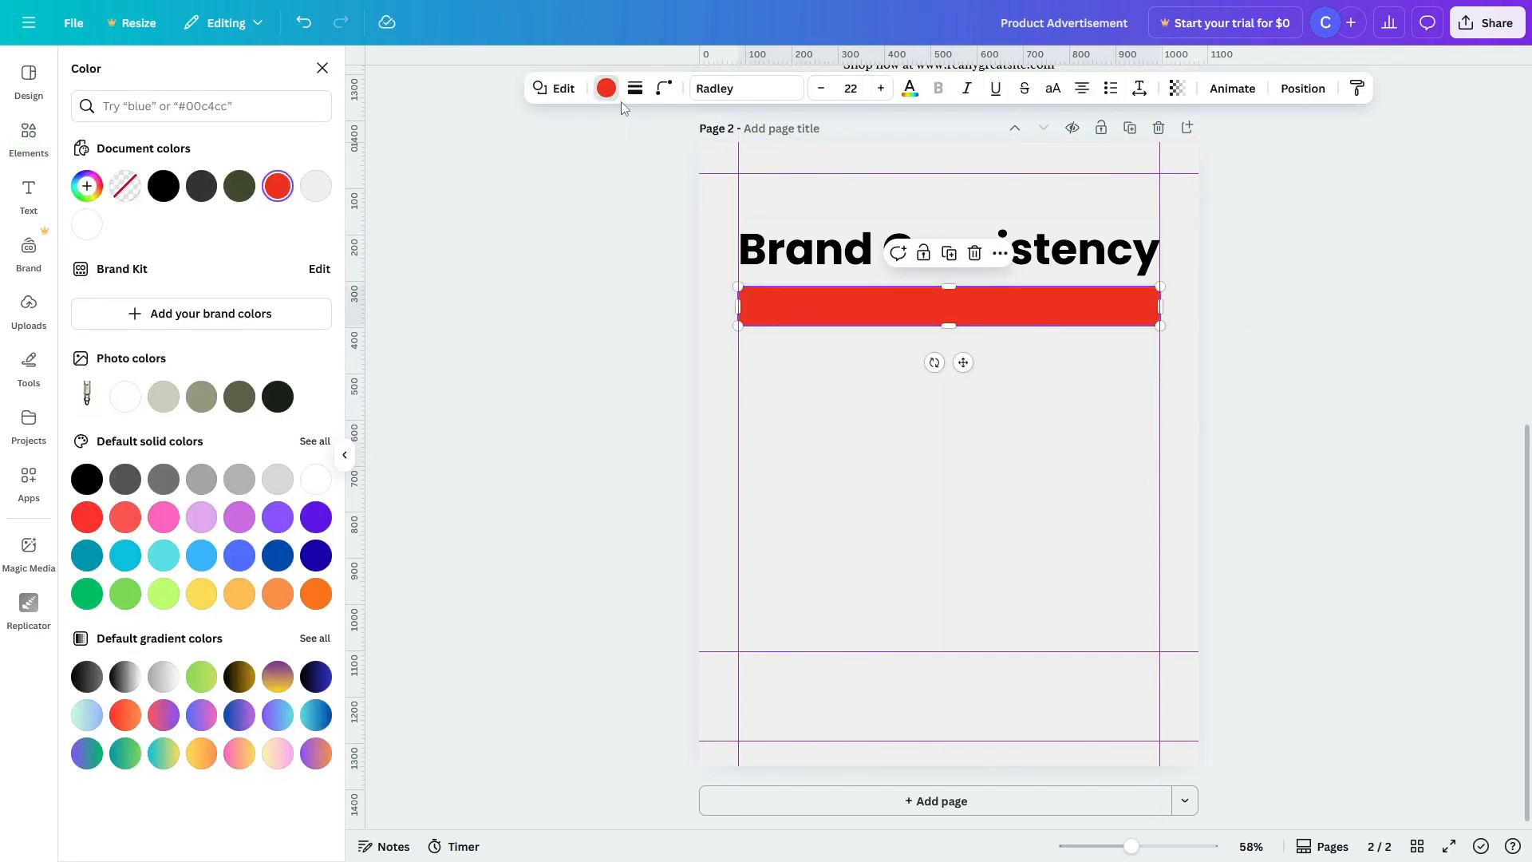
{"action": "left_click", "coordinate": [163, 397]}
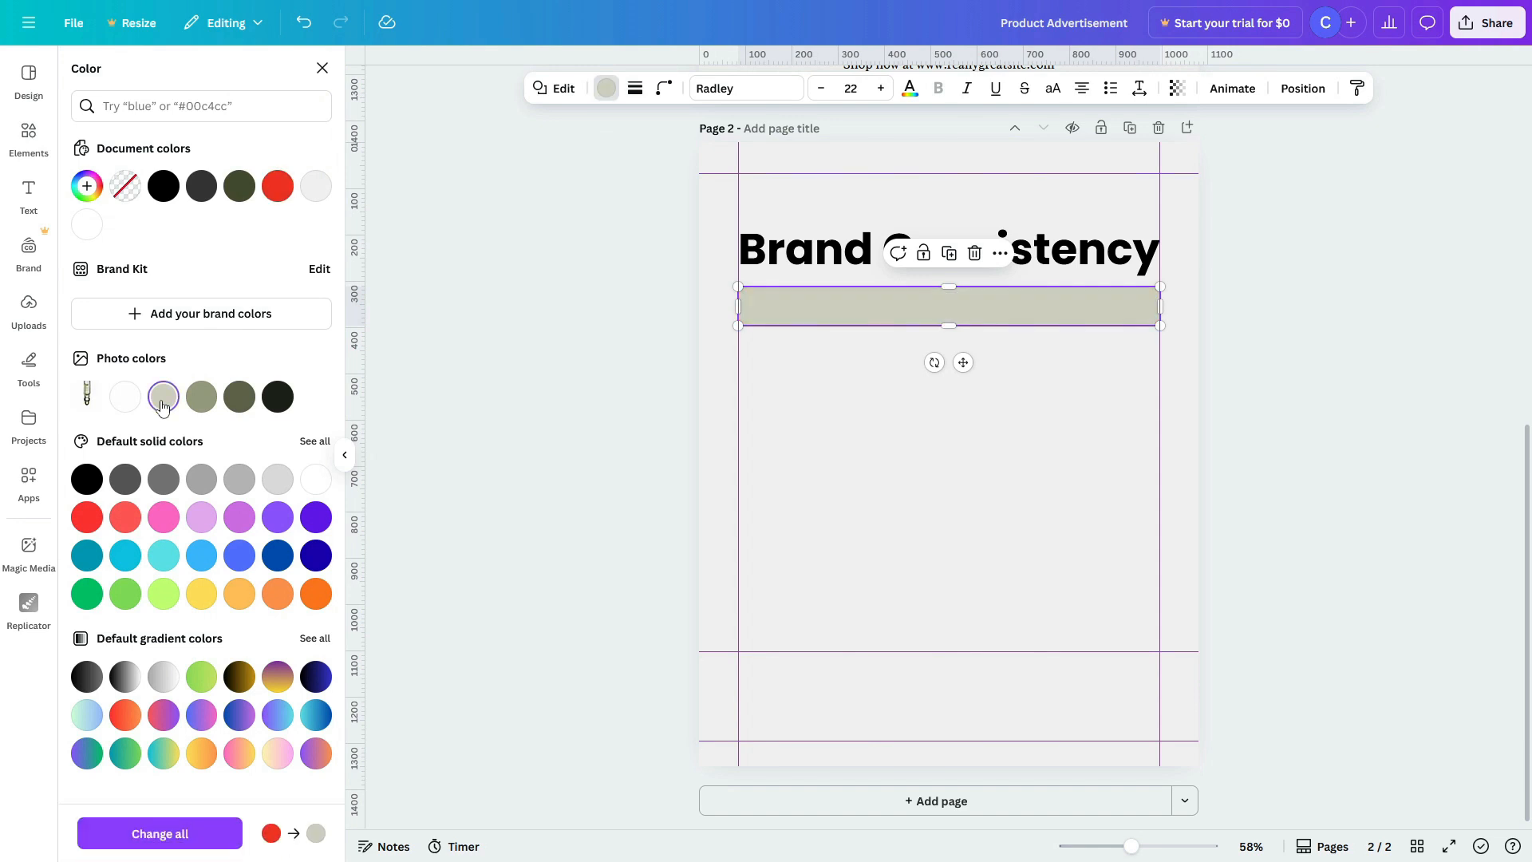
{"action": "left_click", "coordinate": [854, 440]}
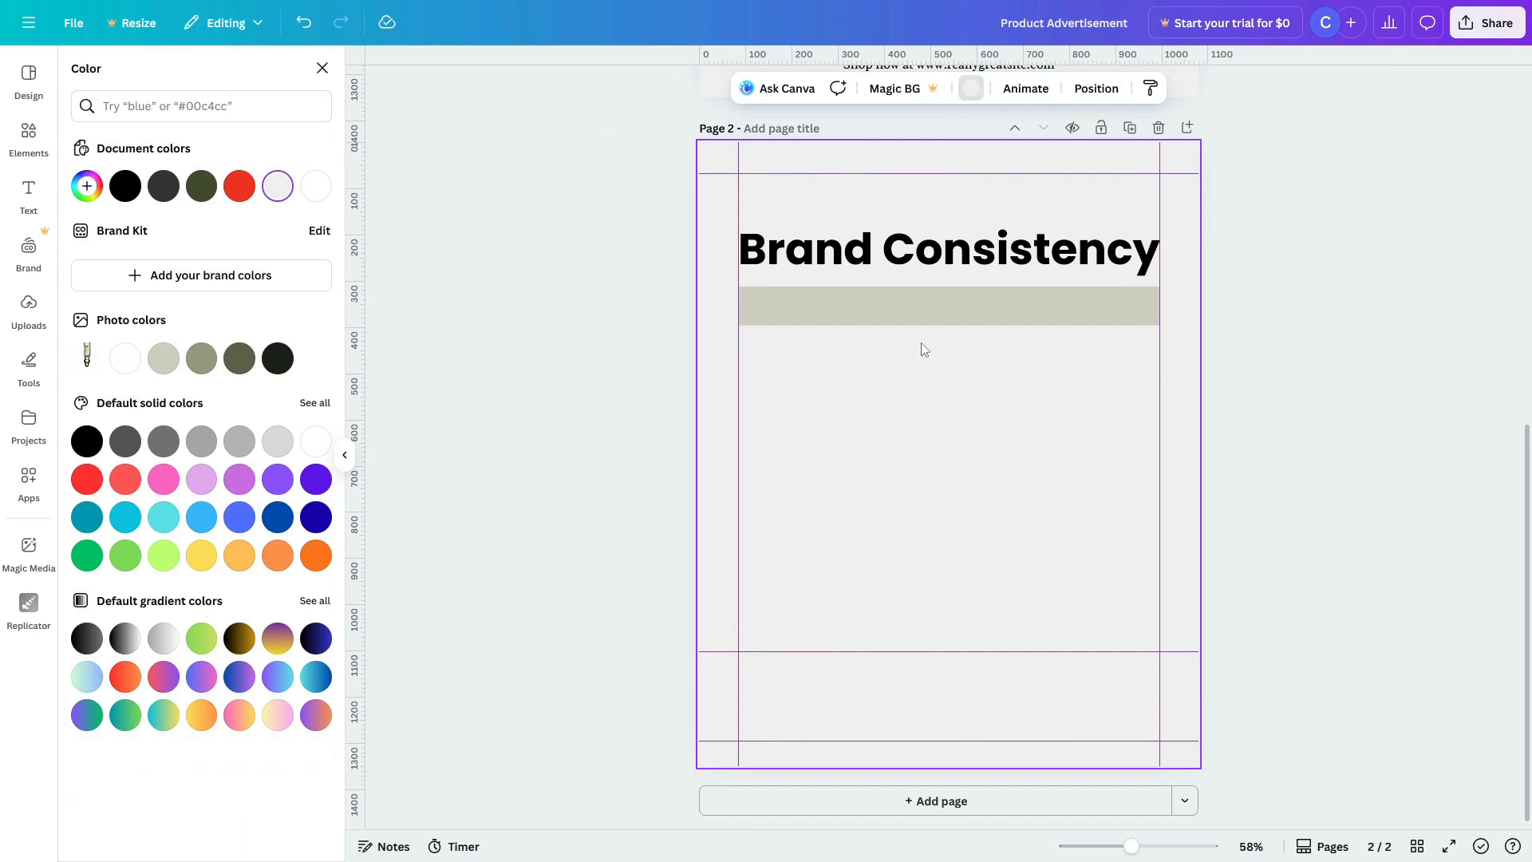
Step: Round the bar's corners to 13
{"action": "left_click", "coordinate": [920, 294]}
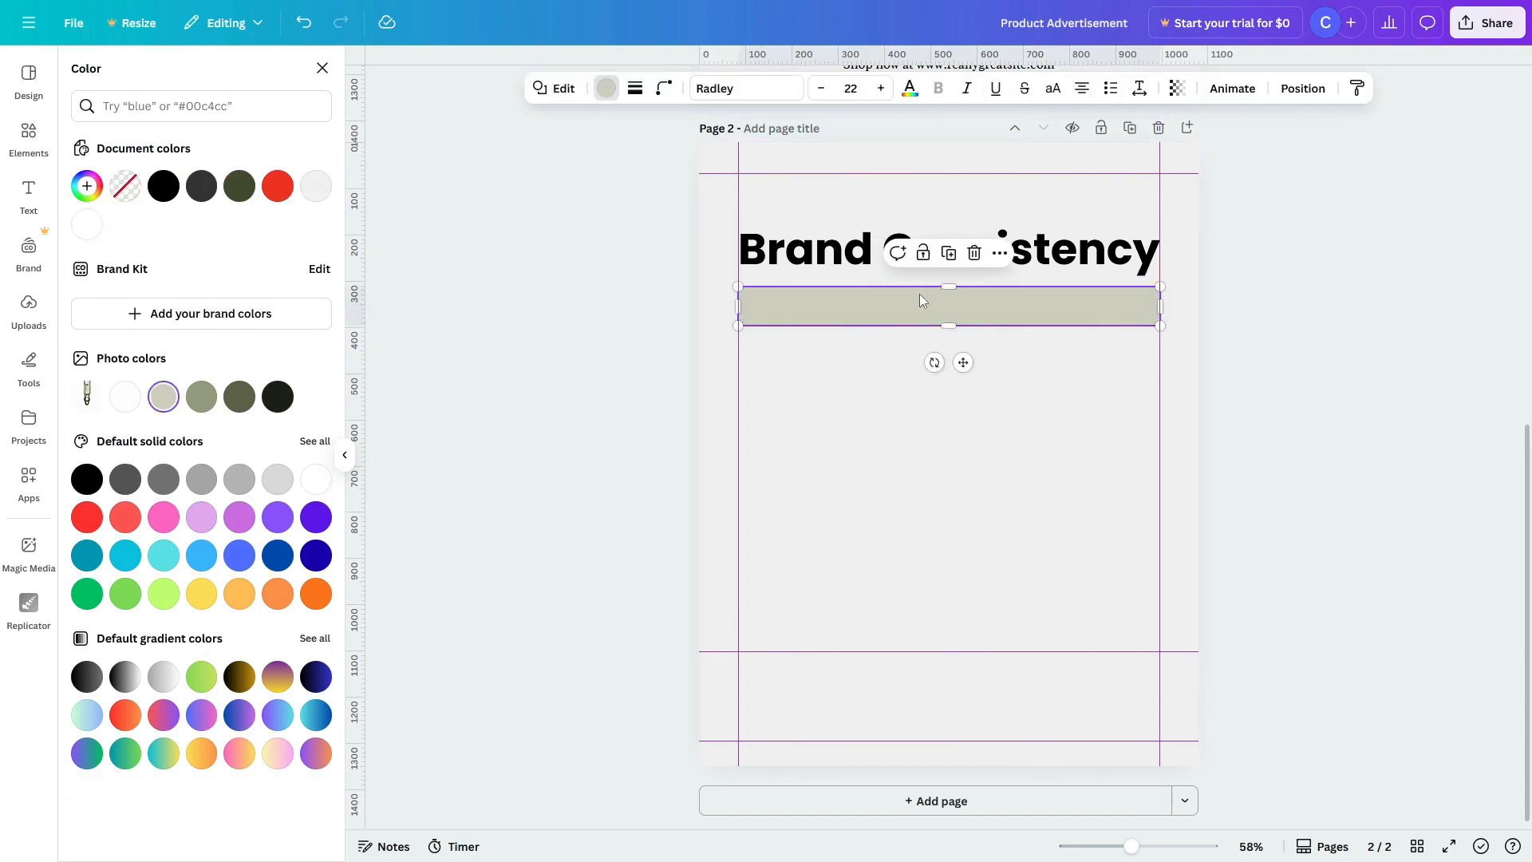
{"action": "left_click", "coordinate": [666, 89]}
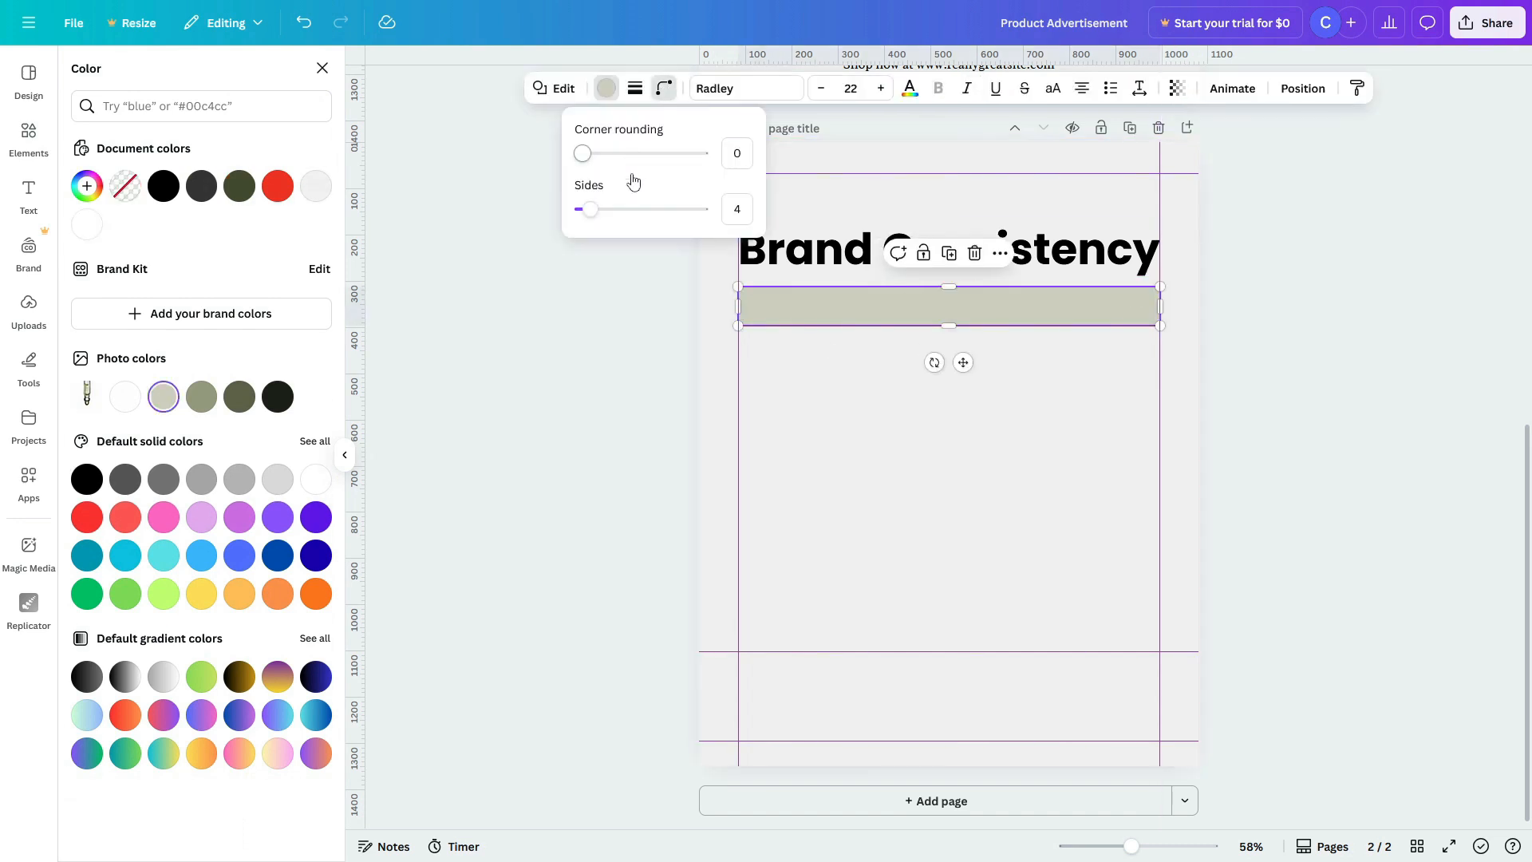
{"action": "left_click_drag", "start_coordinate": [585, 160], "coordinate": [598, 160]}
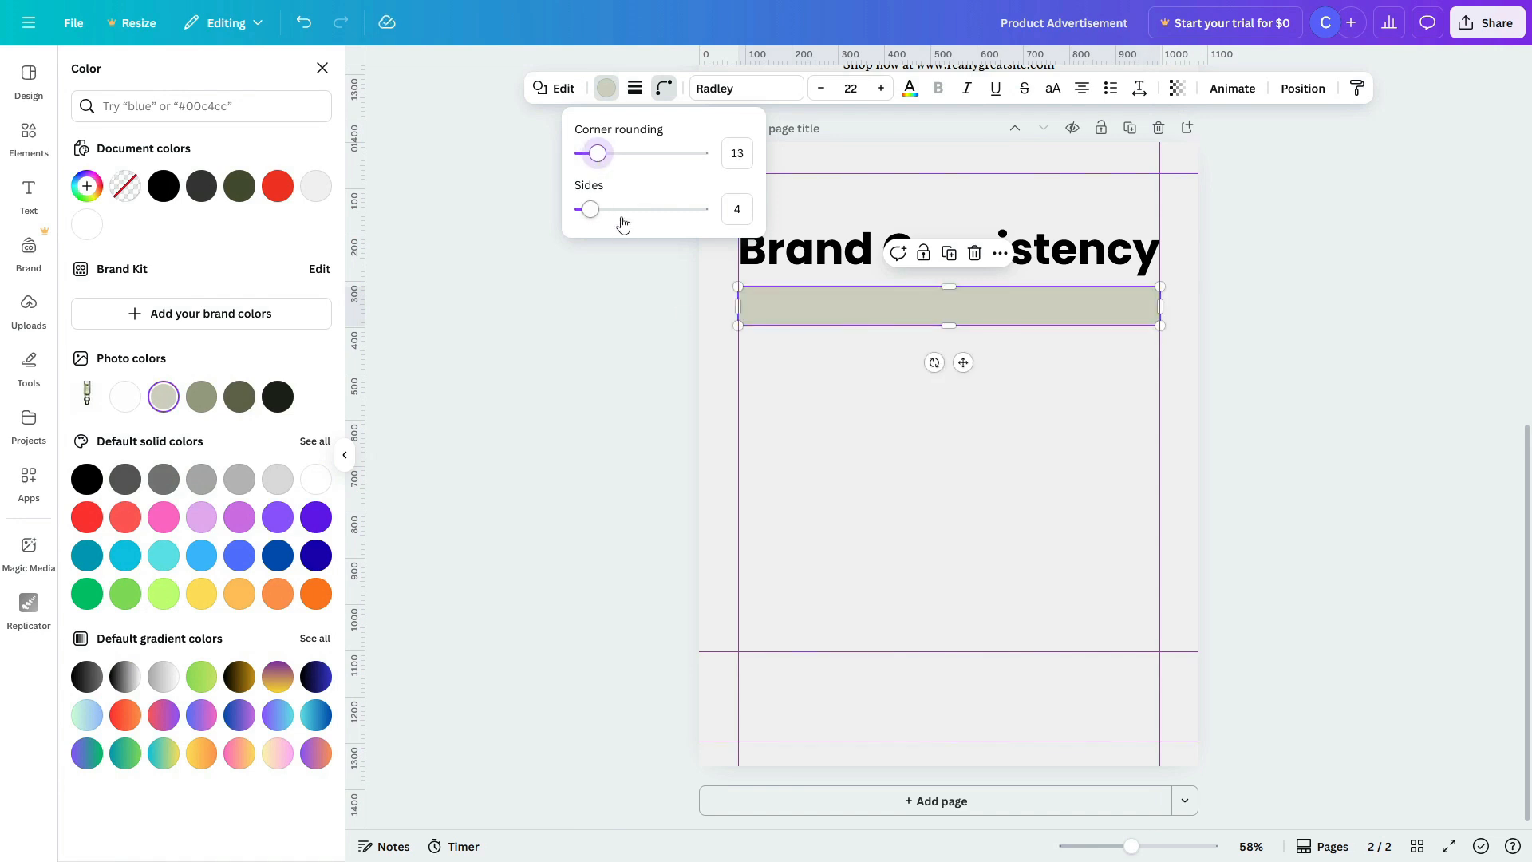
{"action": "left_click", "coordinate": [815, 368]}
Step: Try solid, dashed and dotted borders on the bar, then set it to no stroke
{"action": "left_click", "coordinate": [812, 310]}
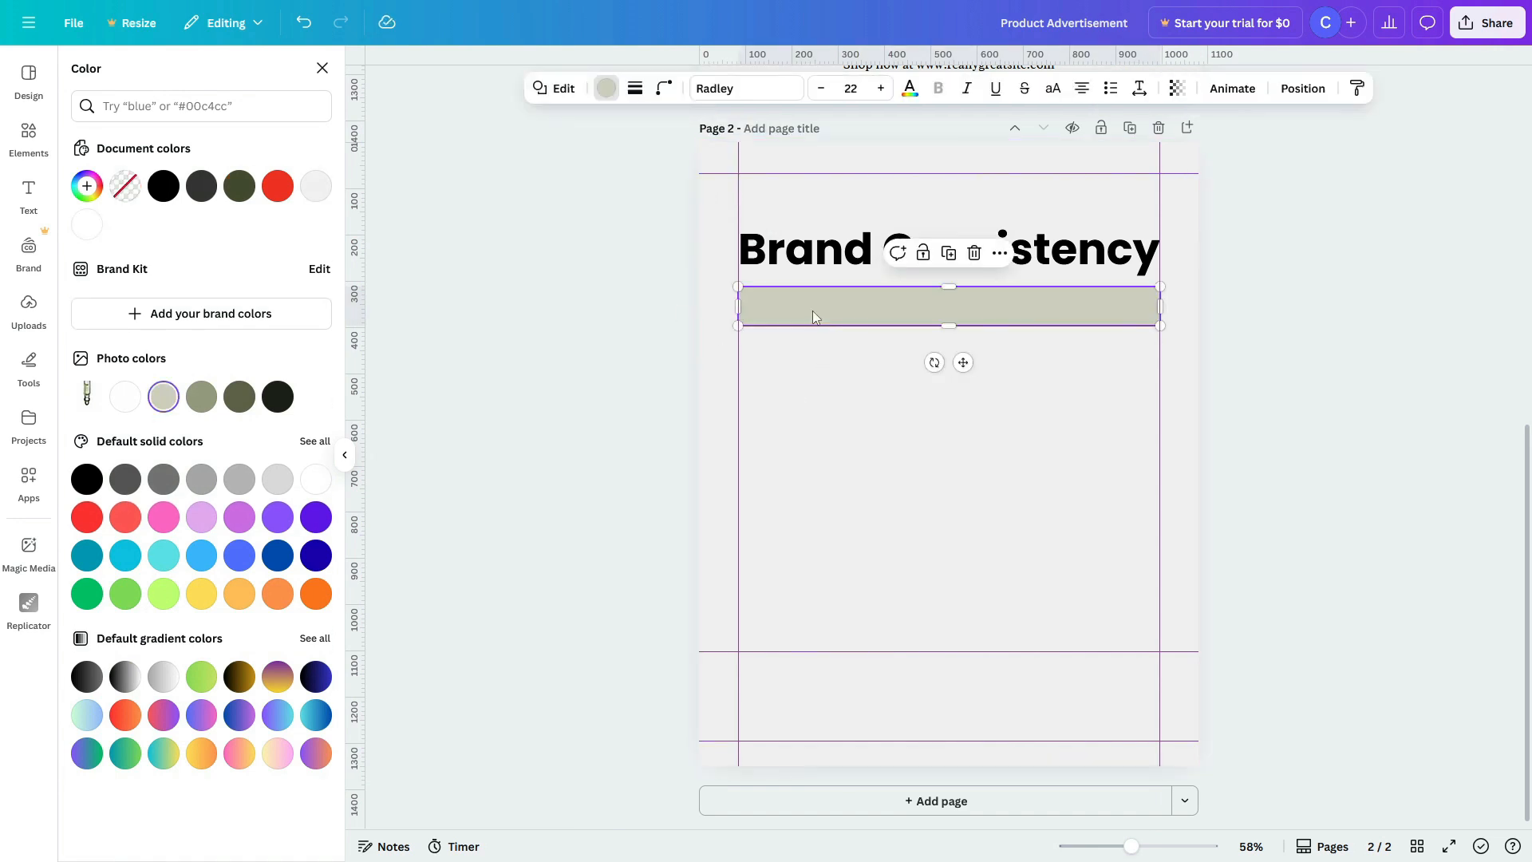
{"action": "left_click", "coordinate": [636, 90]}
{"action": "mouse_move", "coordinate": [535, 202]}
{"action": "left_mouse_down"}
{"action": "mouse_move", "coordinate": [558, 200]}
{"action": "mouse_move", "coordinate": [539, 202]}
{"action": "left_mouse_up"}
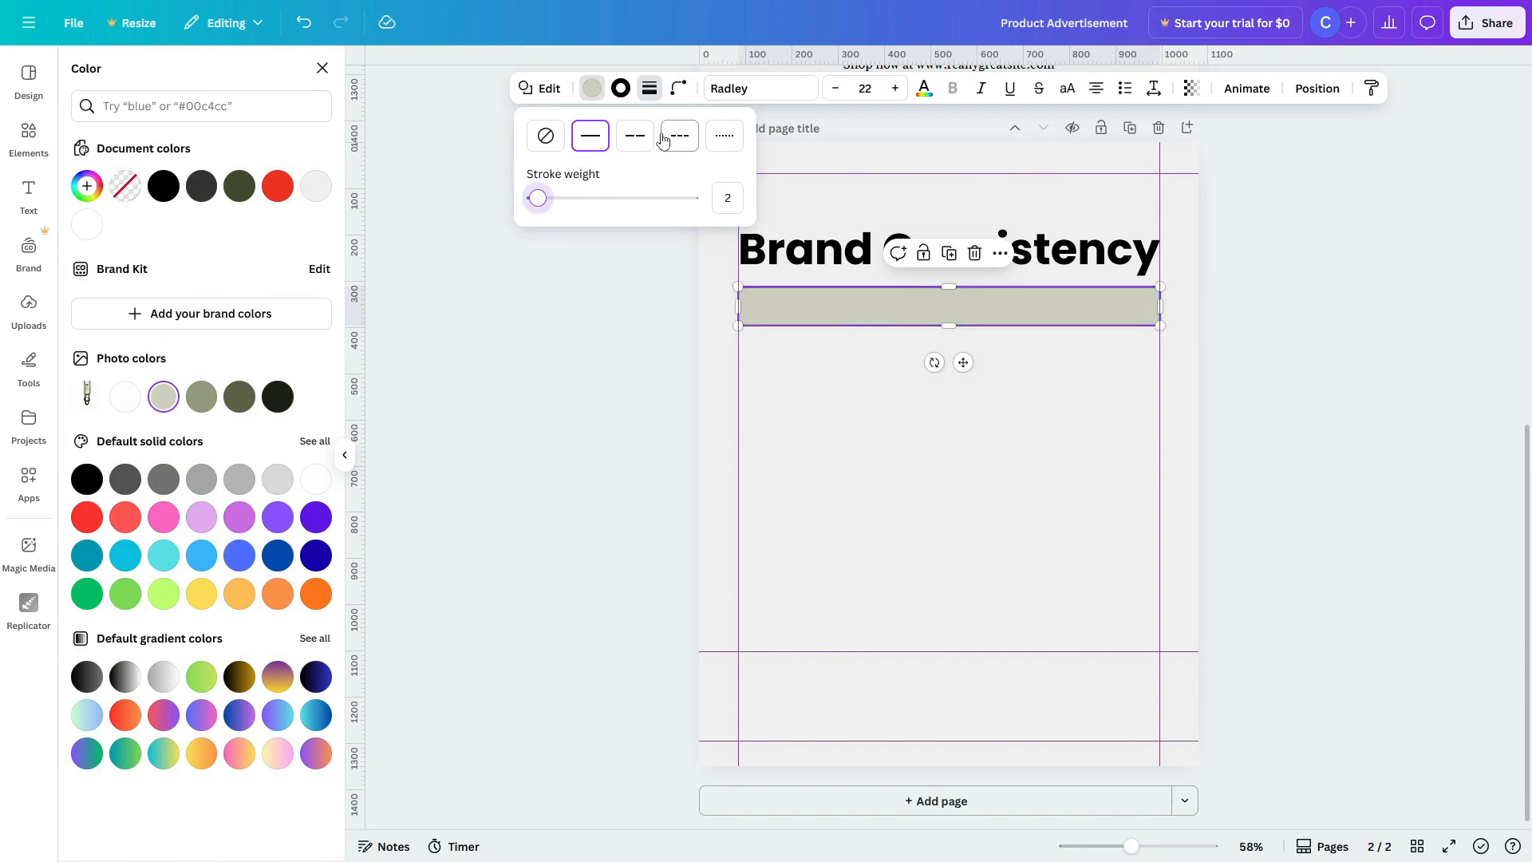
{"action": "left_click", "coordinate": [636, 136]}
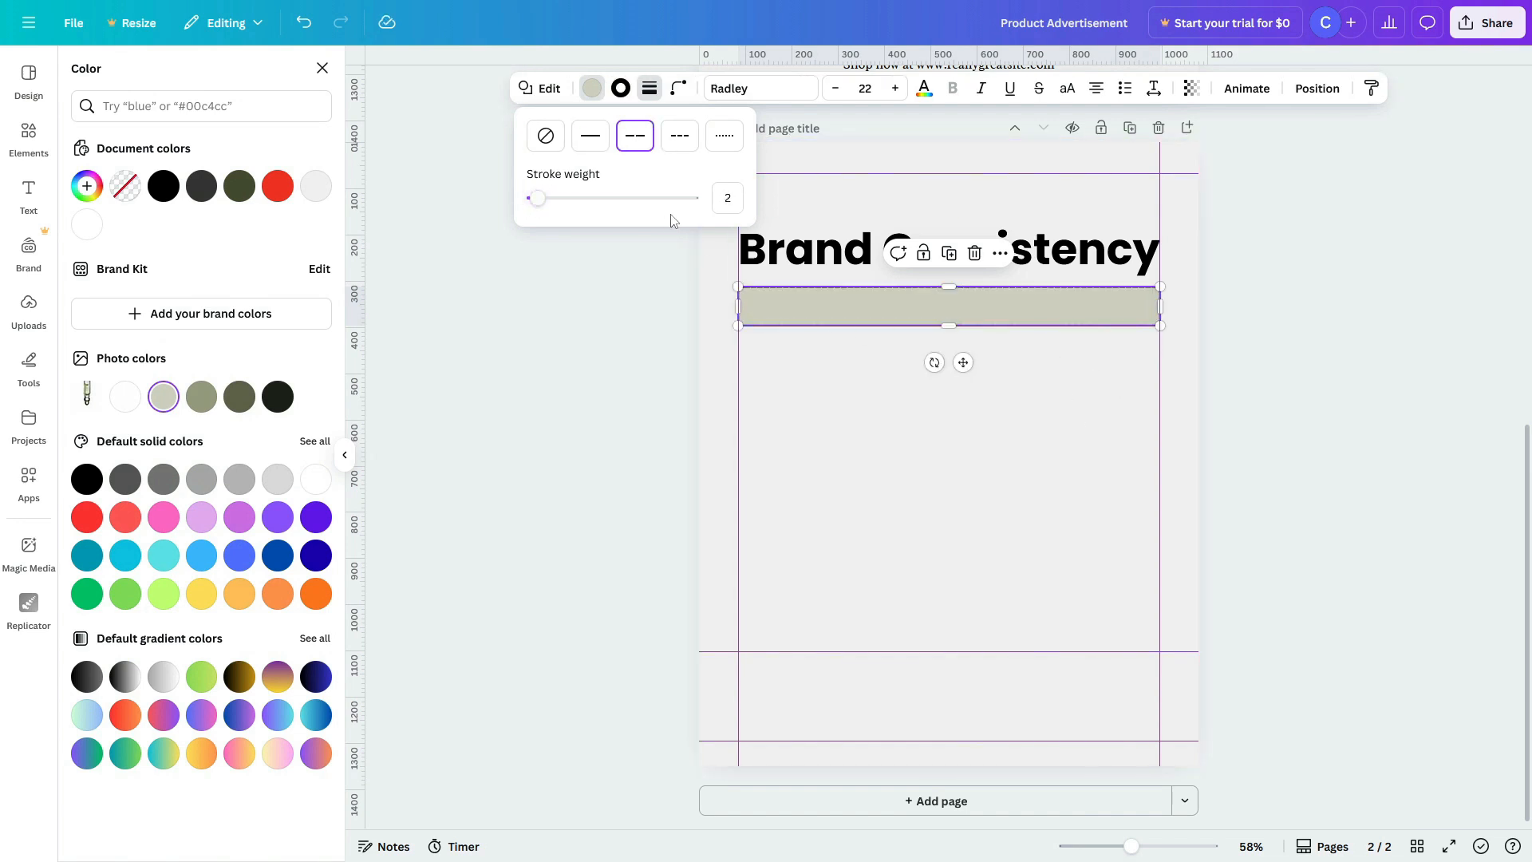
{"action": "left_click", "coordinate": [680, 136]}
{"action": "left_click", "coordinate": [722, 139]}
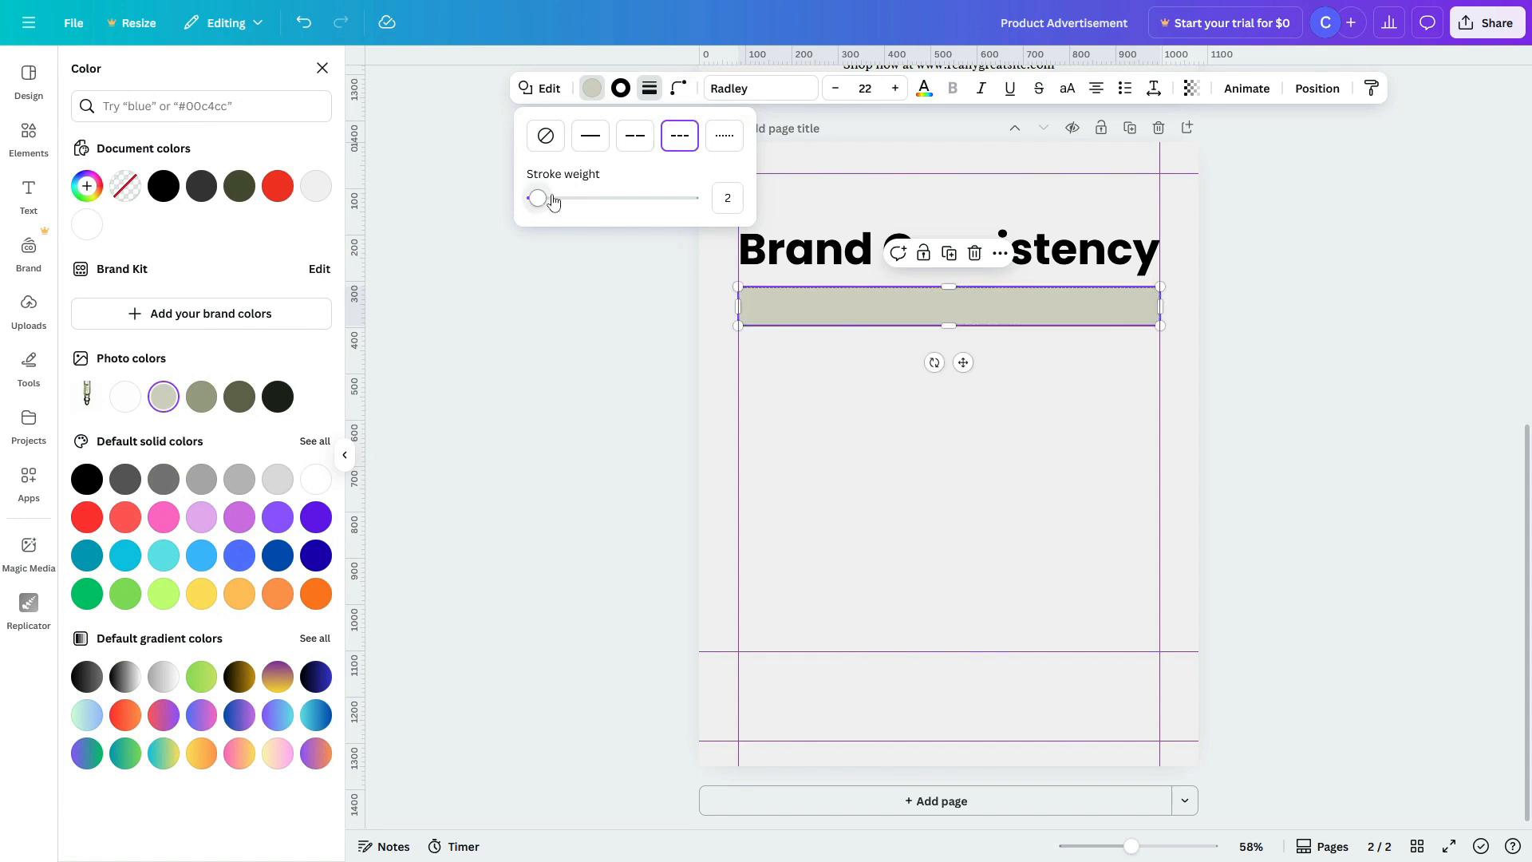
{"action": "left_click", "coordinate": [546, 152]}
{"action": "left_click", "coordinate": [921, 452]}
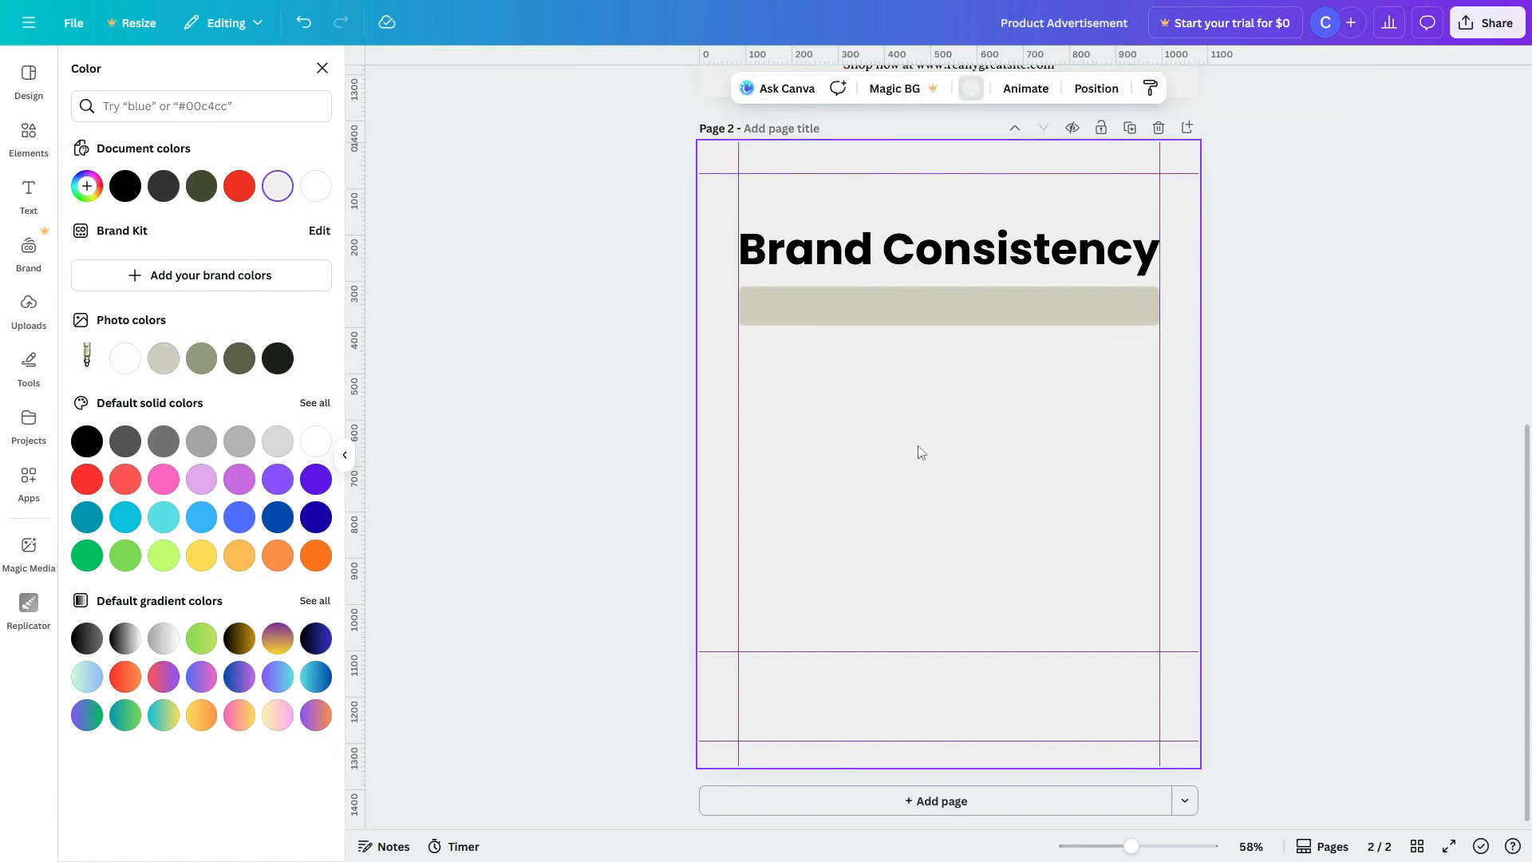
{"action": "left_click", "coordinate": [816, 293]}
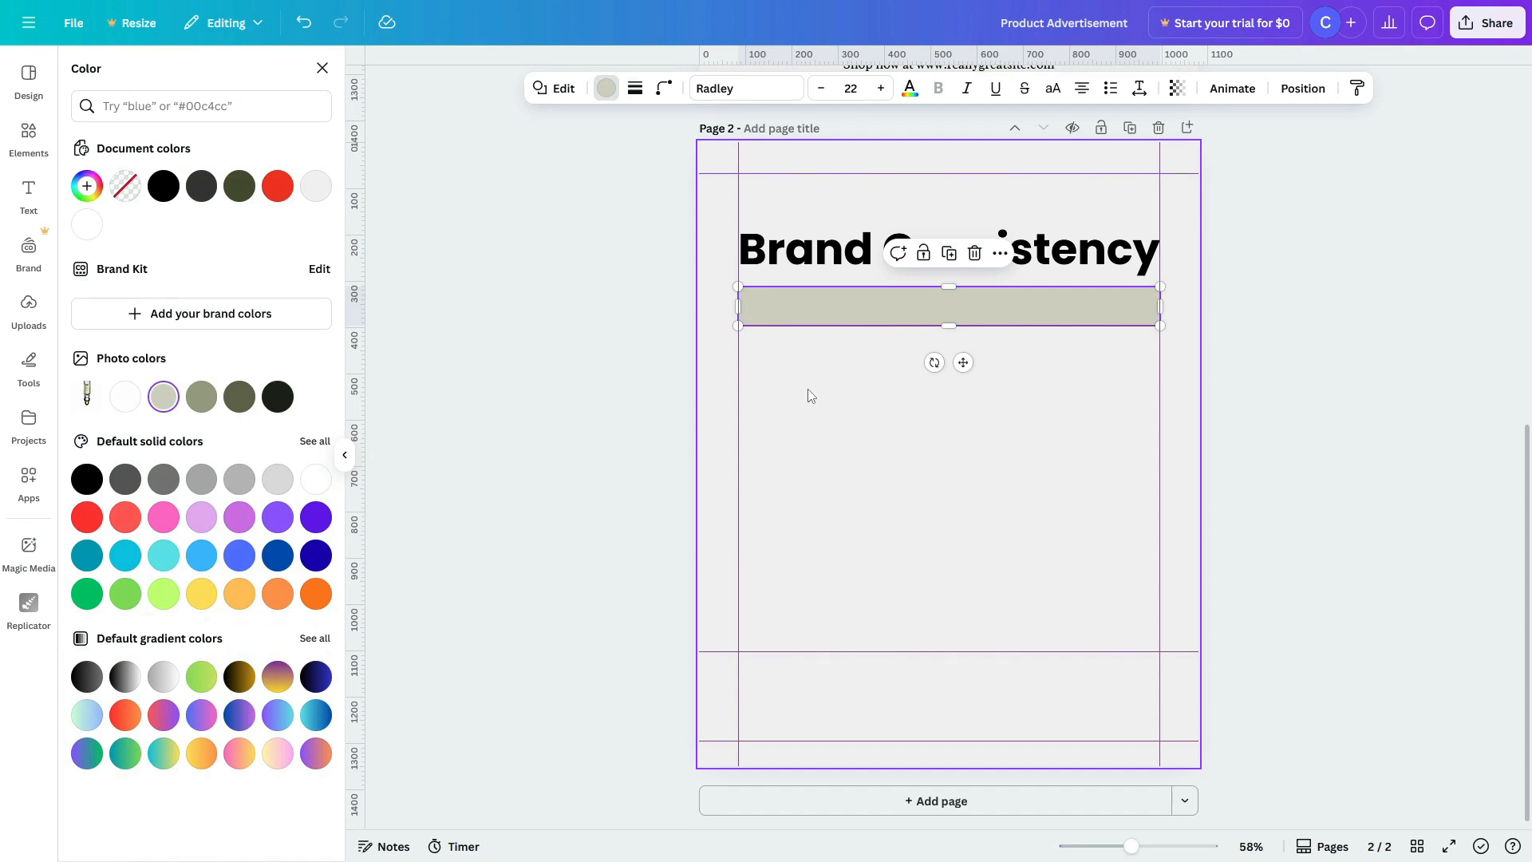
{"action": "left_click", "coordinate": [30, 139]}
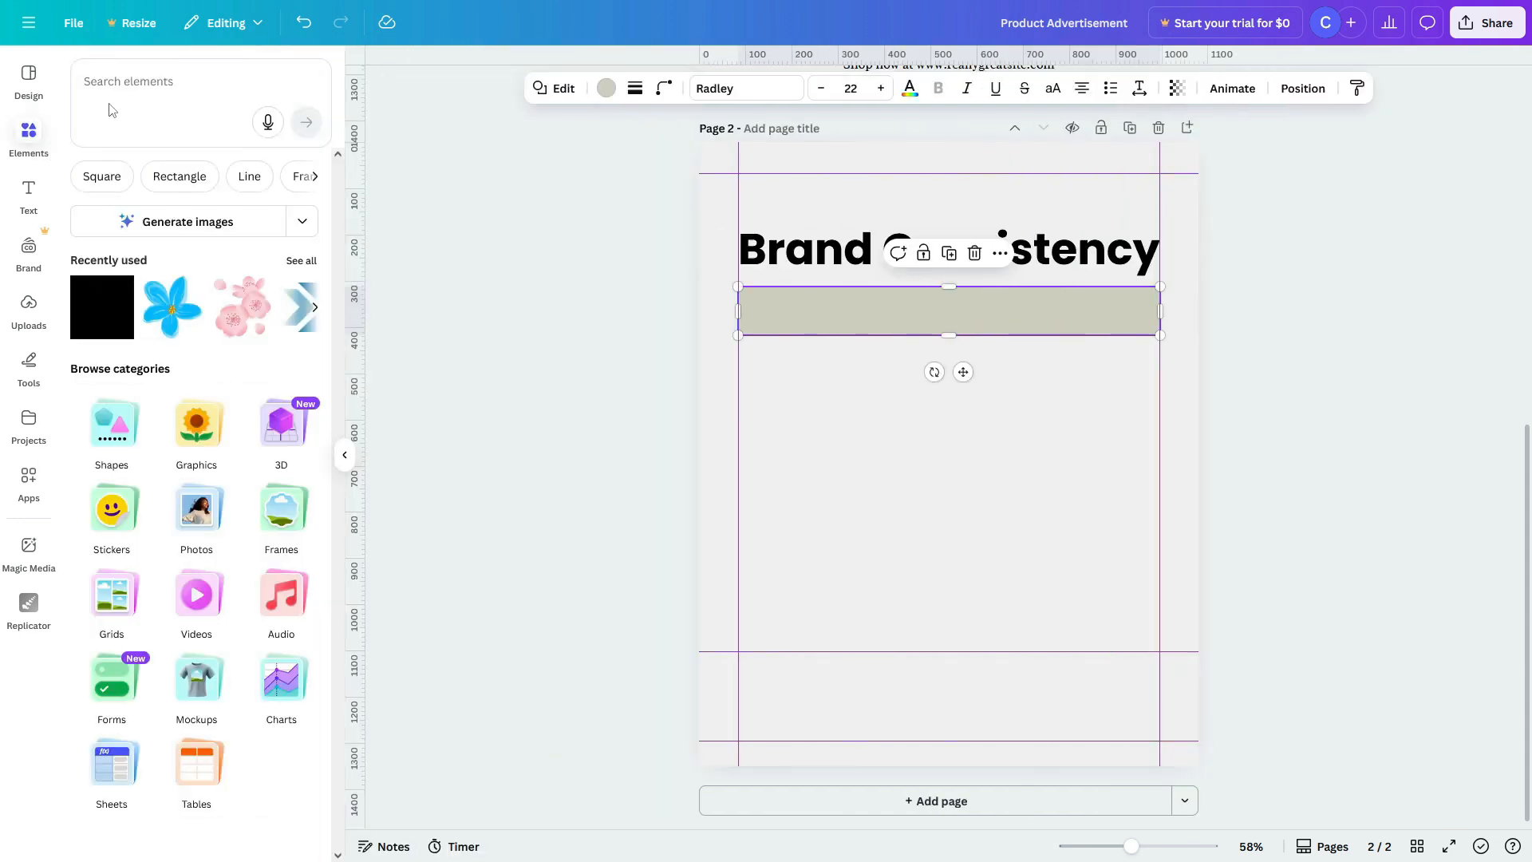
Step: Add the light-blue tick graphic from a 'tick' search, shrink it onto the bar and colour it green
{"action": "type", "text": "tick"}
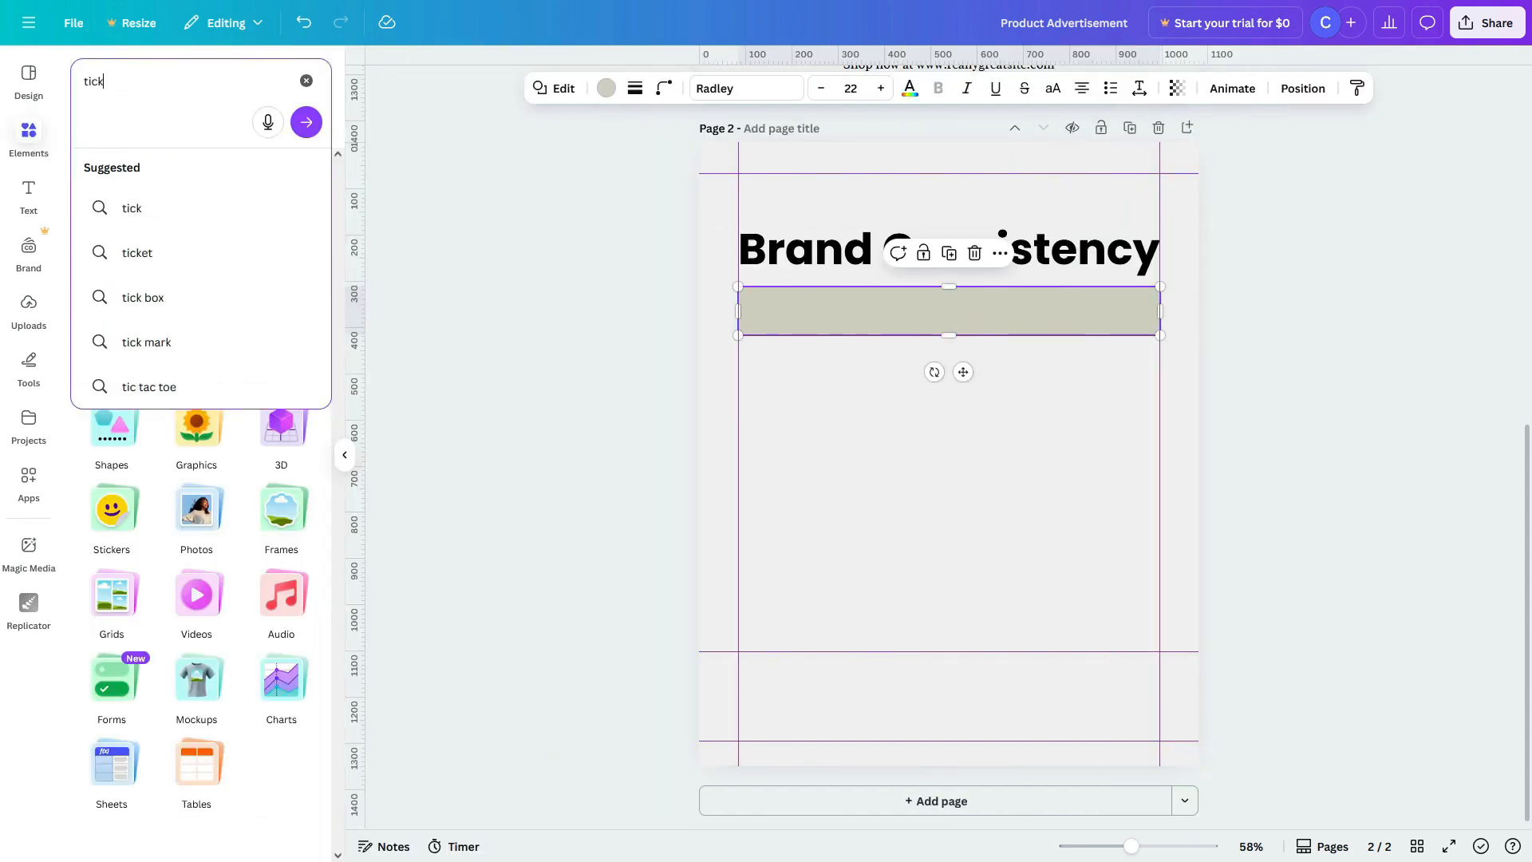
{"action": "key", "text": "Return"}
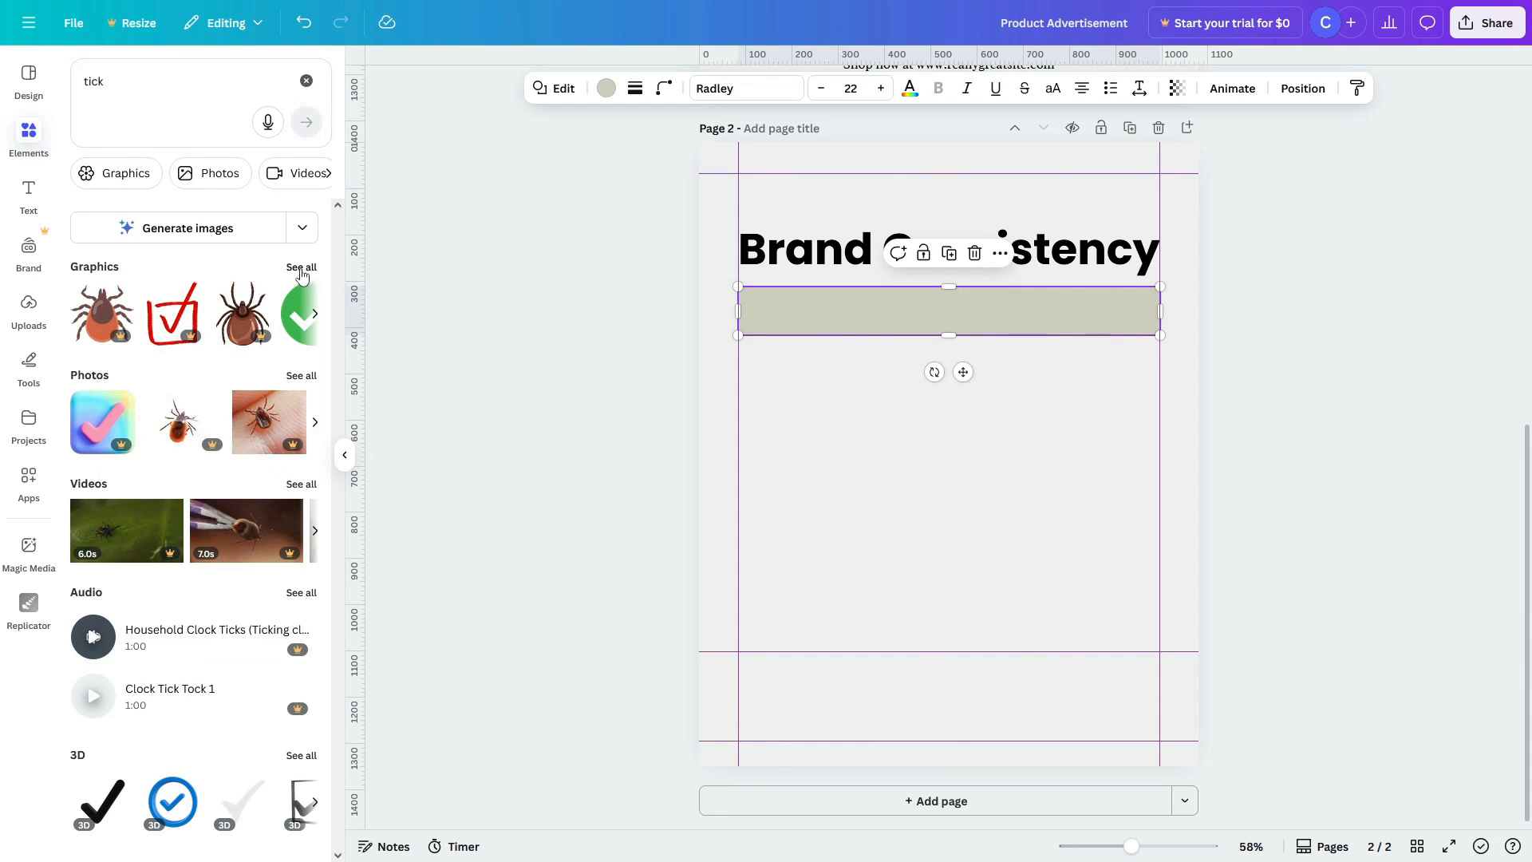
{"action": "left_click", "coordinate": [301, 268]}
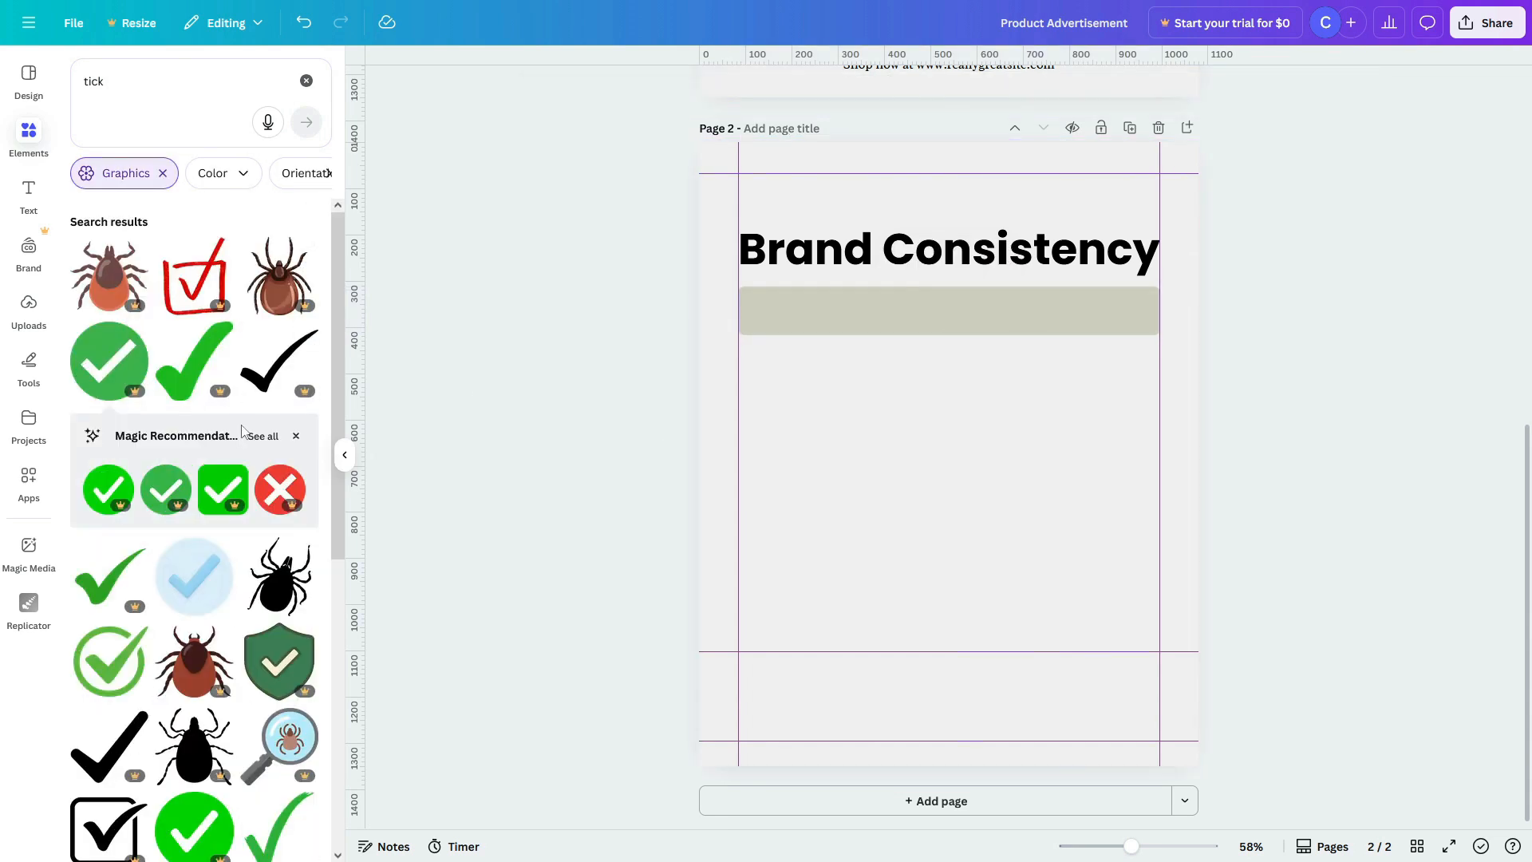
{"action": "left_click", "coordinate": [194, 574]}
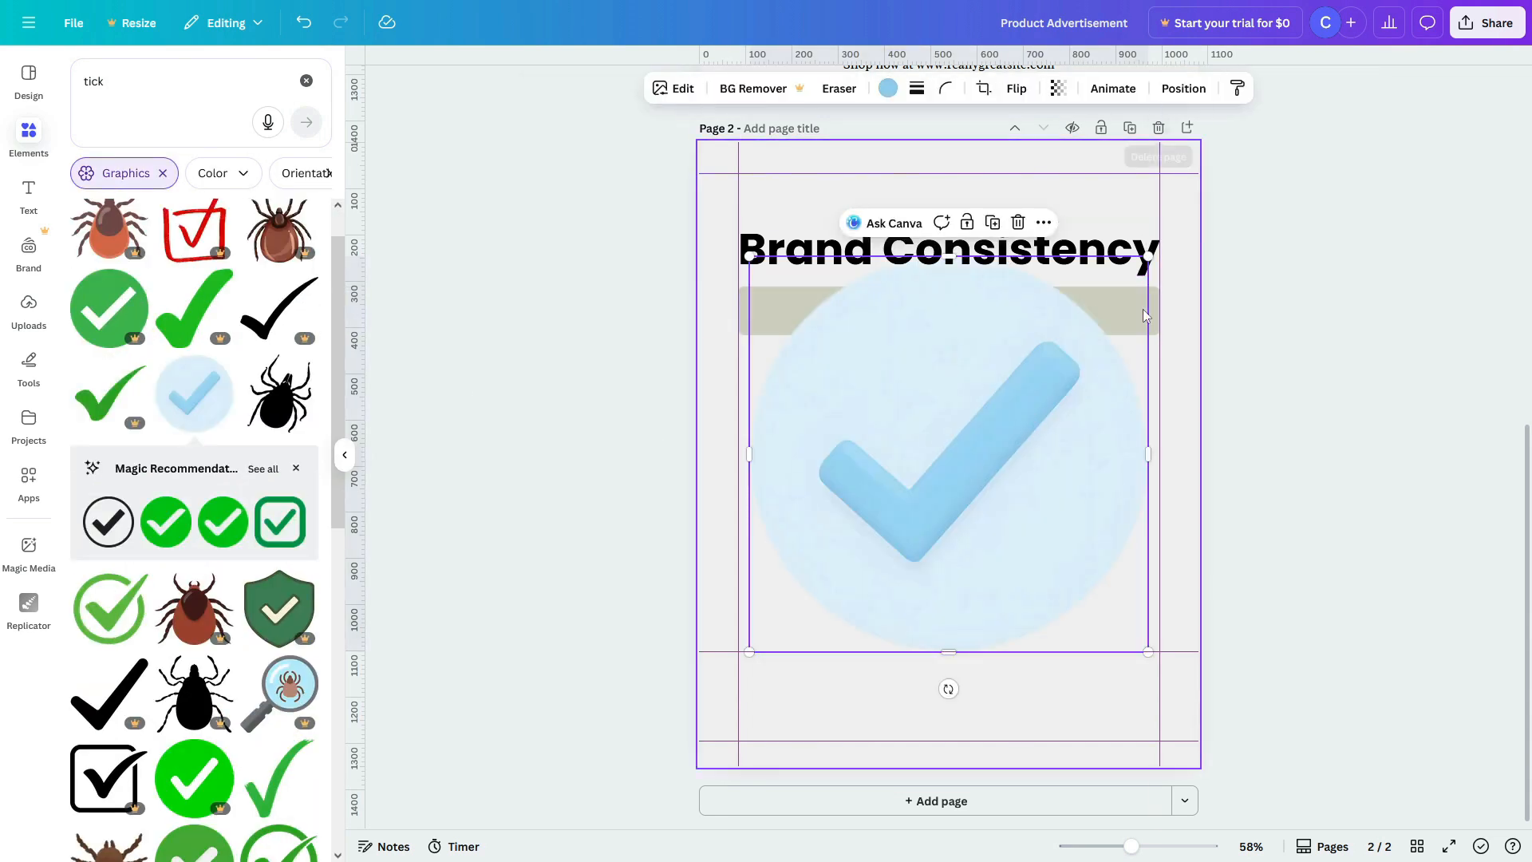
{"action": "left_click_drag", "start_coordinate": [1148, 257], "coordinate": [886, 321]}
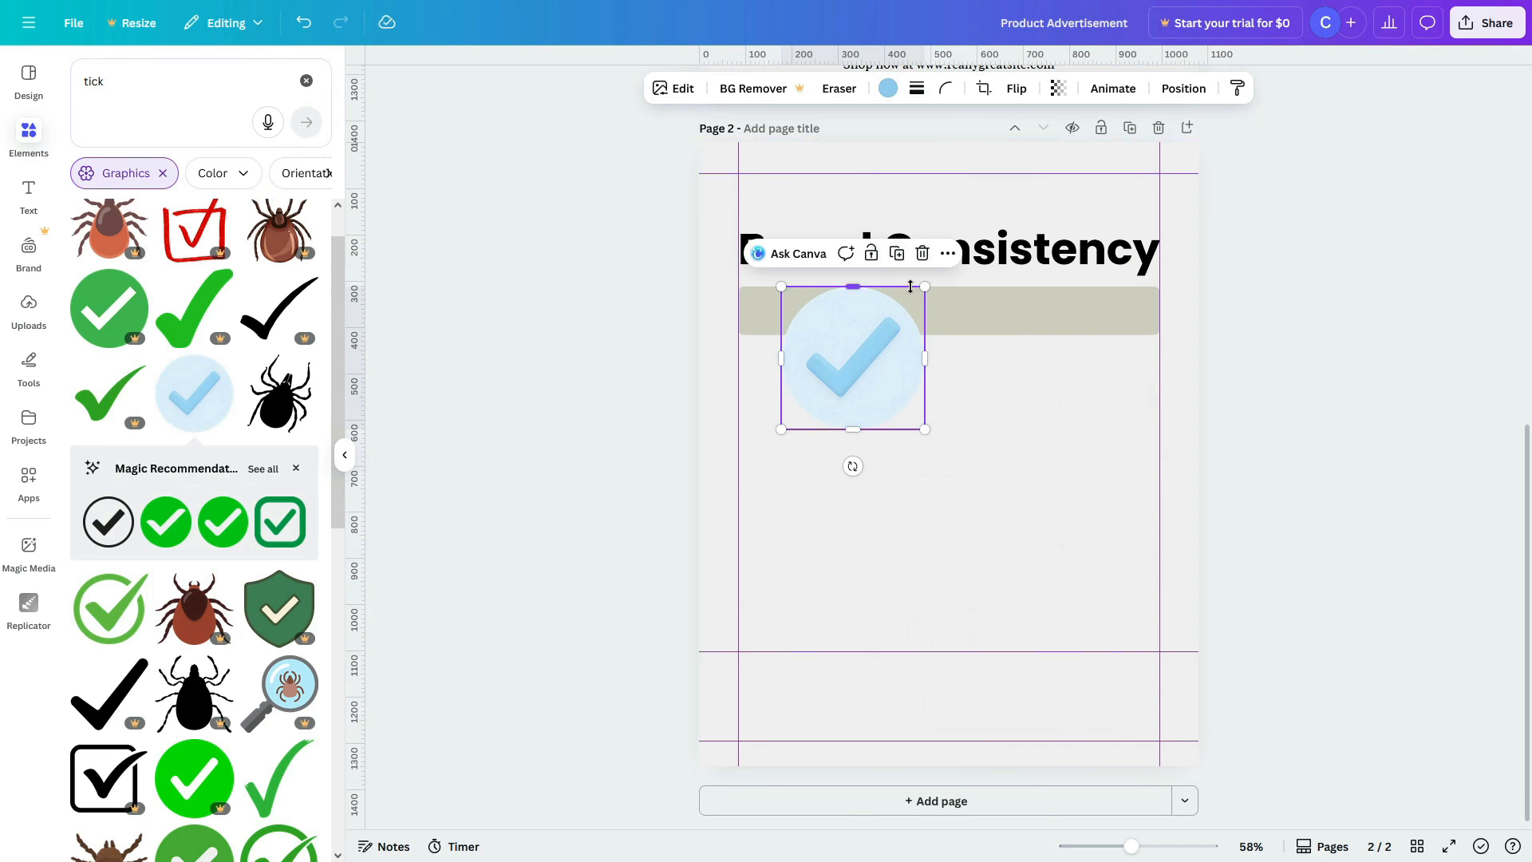
{"action": "left_click", "coordinate": [889, 88]}
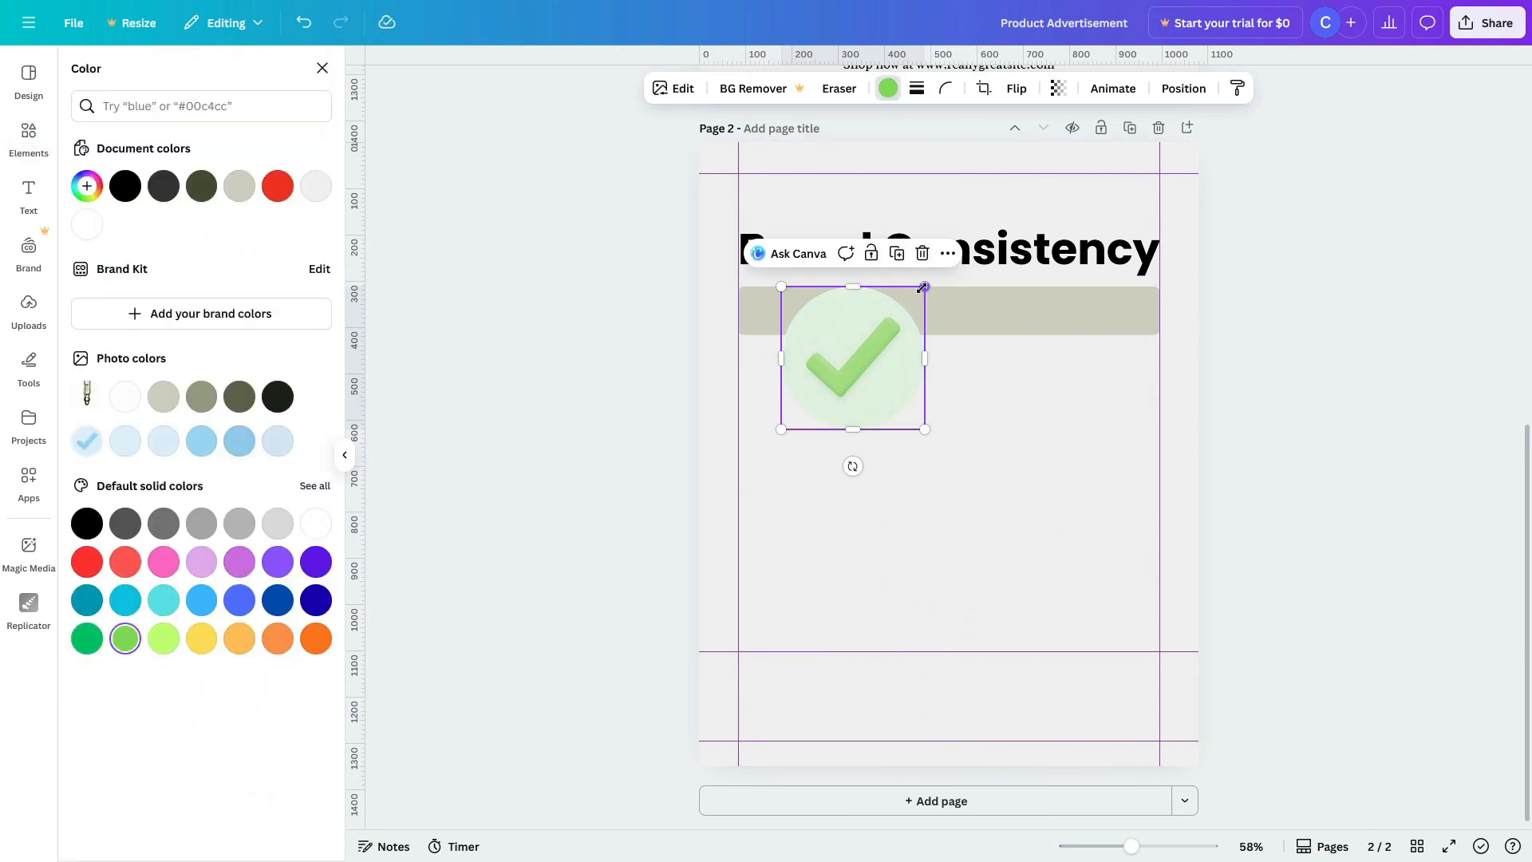
{"action": "left_click_drag", "start_coordinate": [924, 287], "coordinate": [769, 317]}
{"action": "left_click", "coordinate": [875, 444]}
Step: Select the tick and bar together and duplicate the row down the page into six rows
{"action": "left_click", "coordinate": [875, 421]}
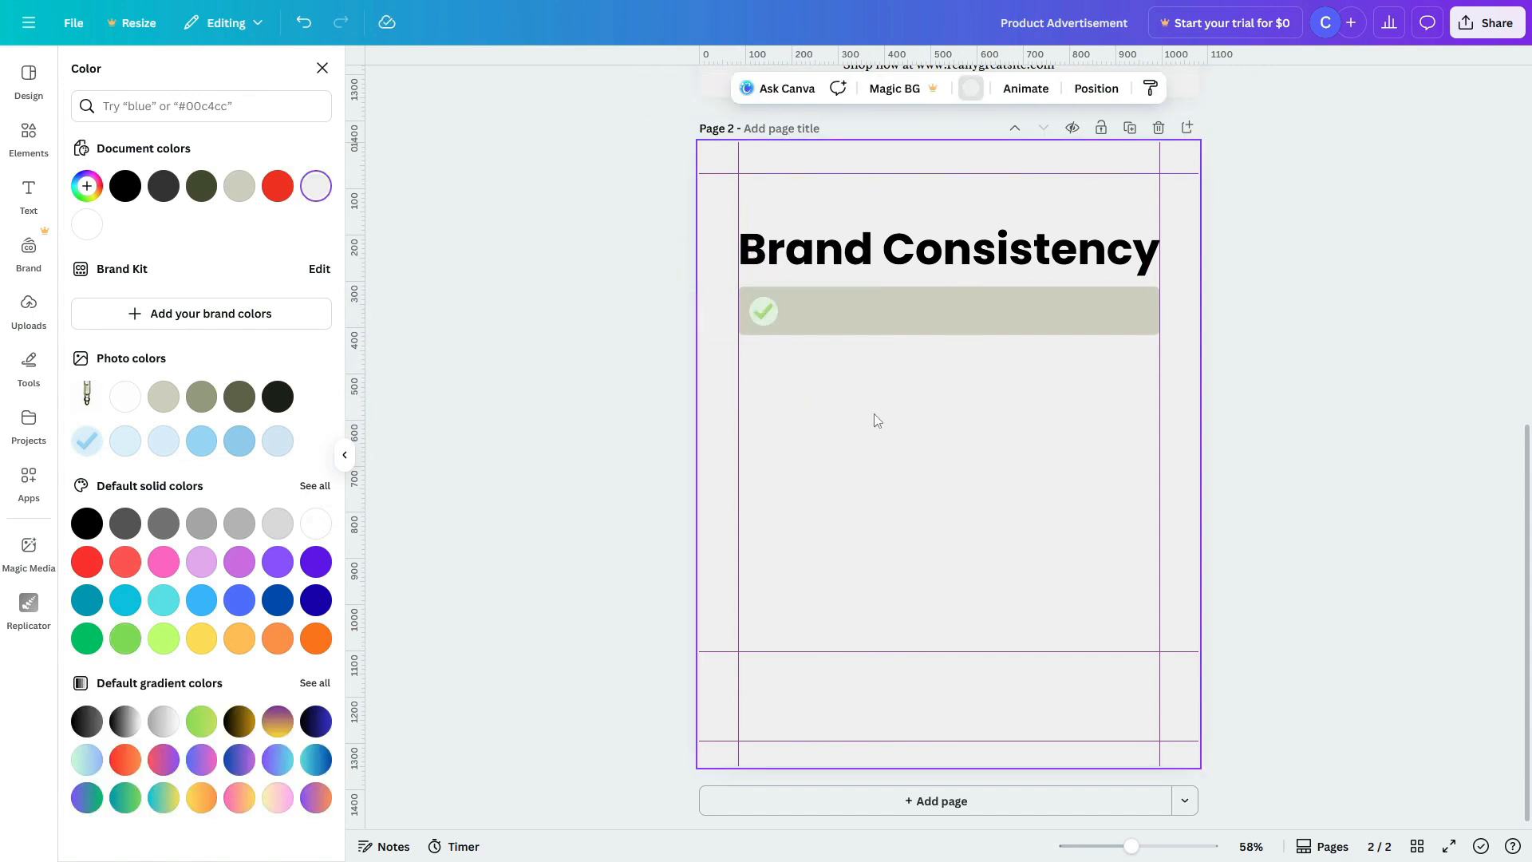
{"action": "left_click", "coordinate": [767, 321]}
{"action": "left_click", "coordinate": [926, 318], "text": "shift"}
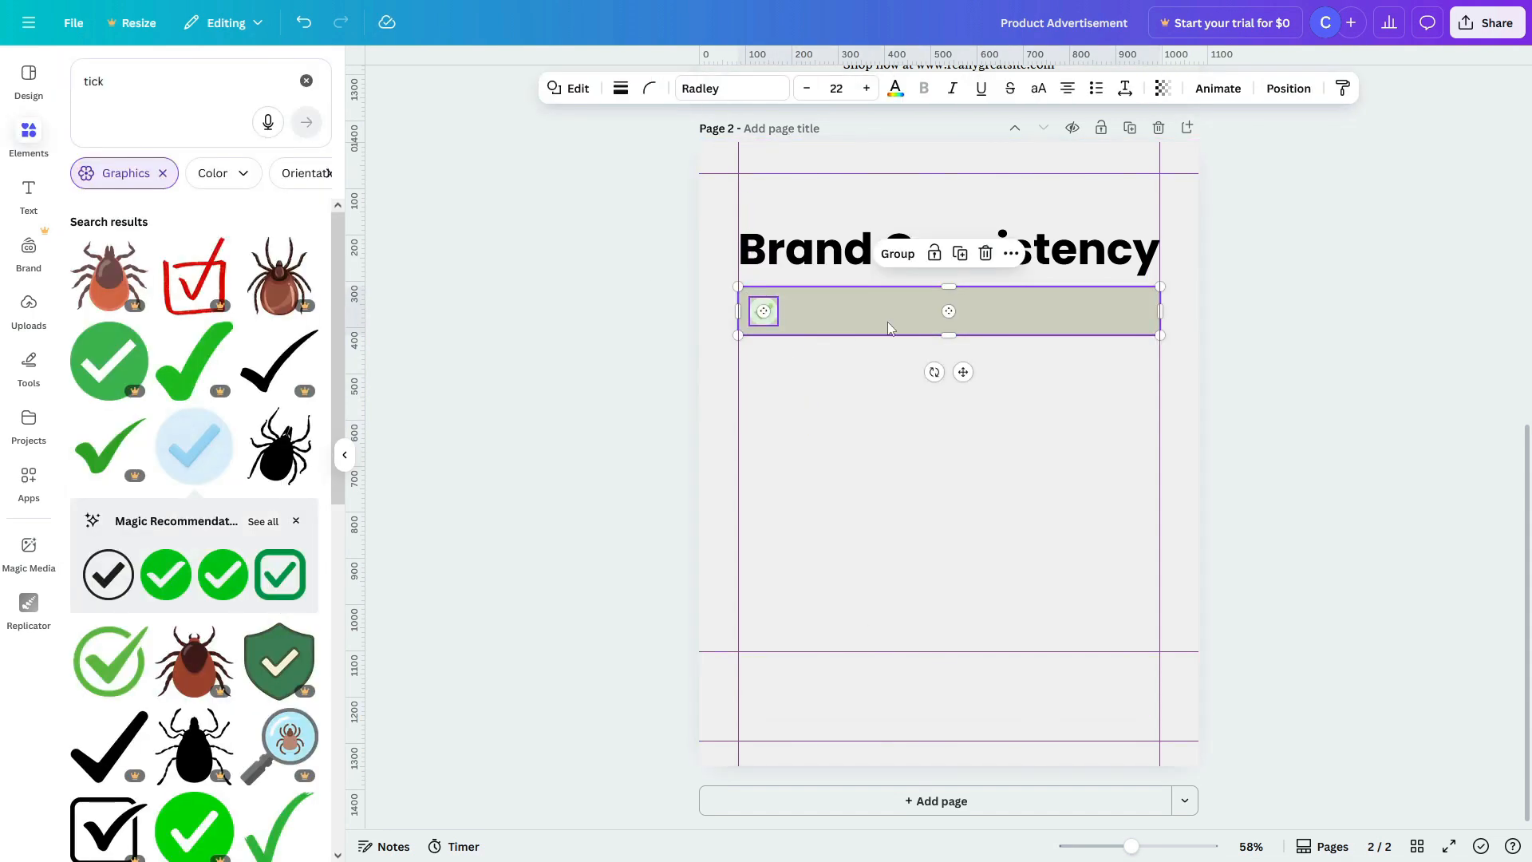
{"action": "left_click_drag", "start_coordinate": [887, 323], "coordinate": [885, 391]}
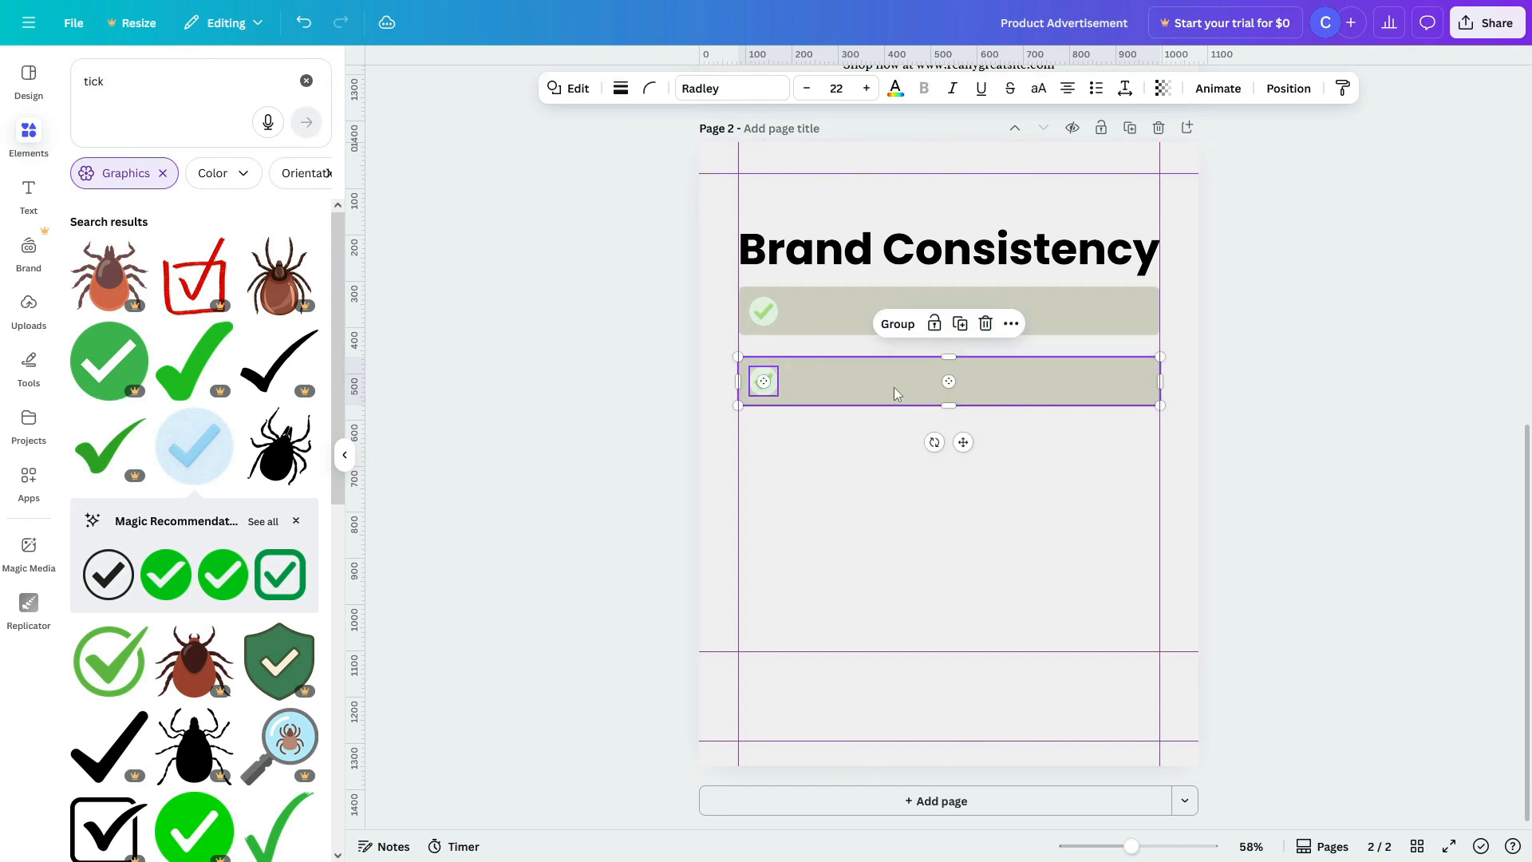
{"action": "key", "text": "ctrl+d"}
{"action": "key", "text": "ctrl+d"}
{"action": "key", "text": "ctrl+d"}
{"action": "key", "text": "ctrl+d"}
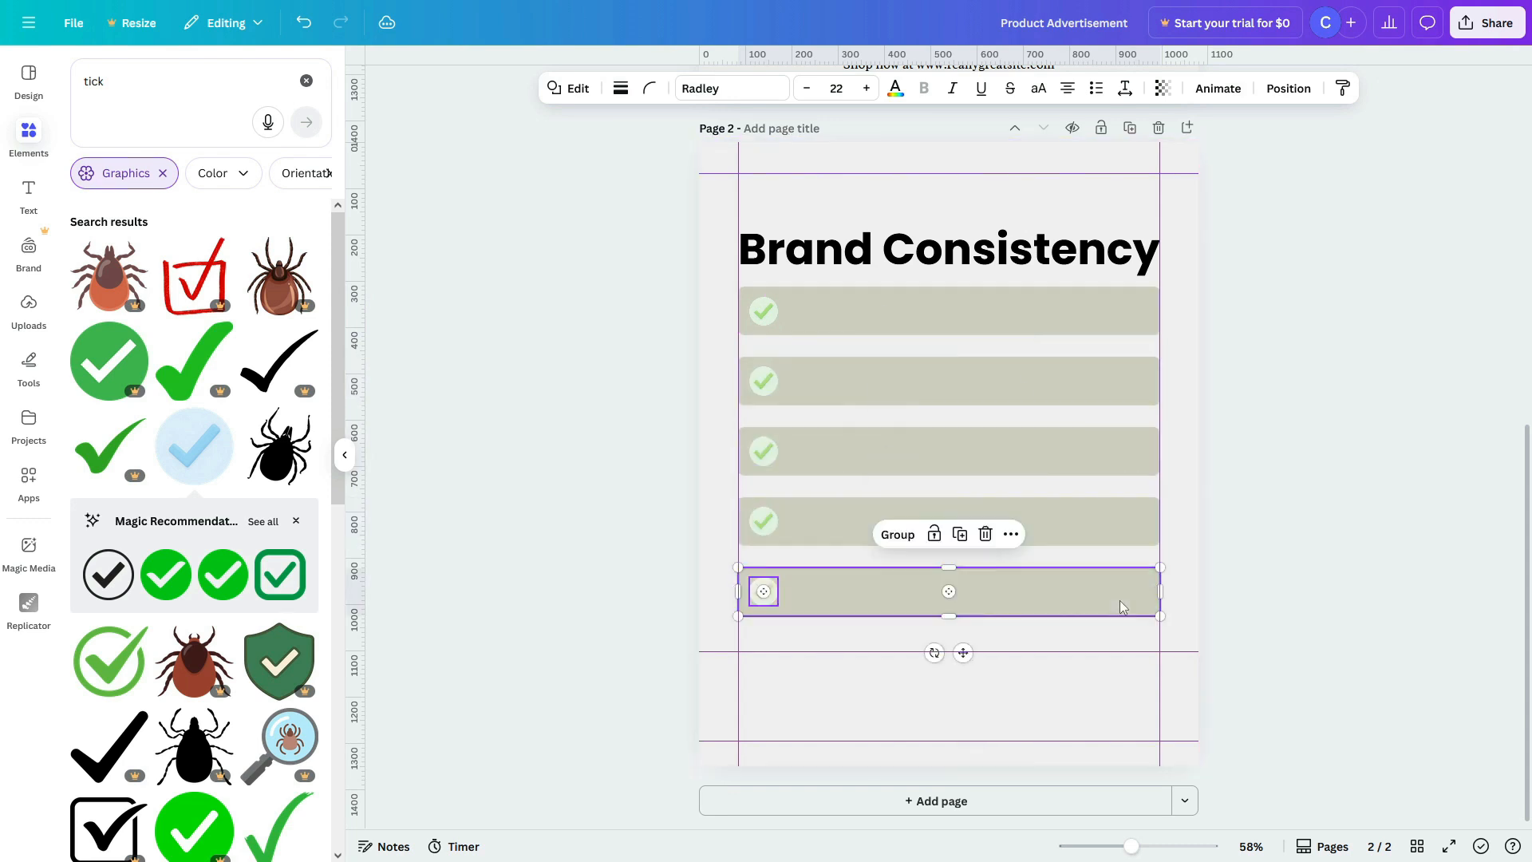
{"action": "key", "text": "Escape"}
{"action": "left_click_drag", "start_coordinate": [916, 251], "coordinate": [920, 220]}
Step: Rewrite a title copy as 'How to achieve' at size 33.8, centred above Brand Consistency
{"action": "double_click", "coordinate": [920, 220]}
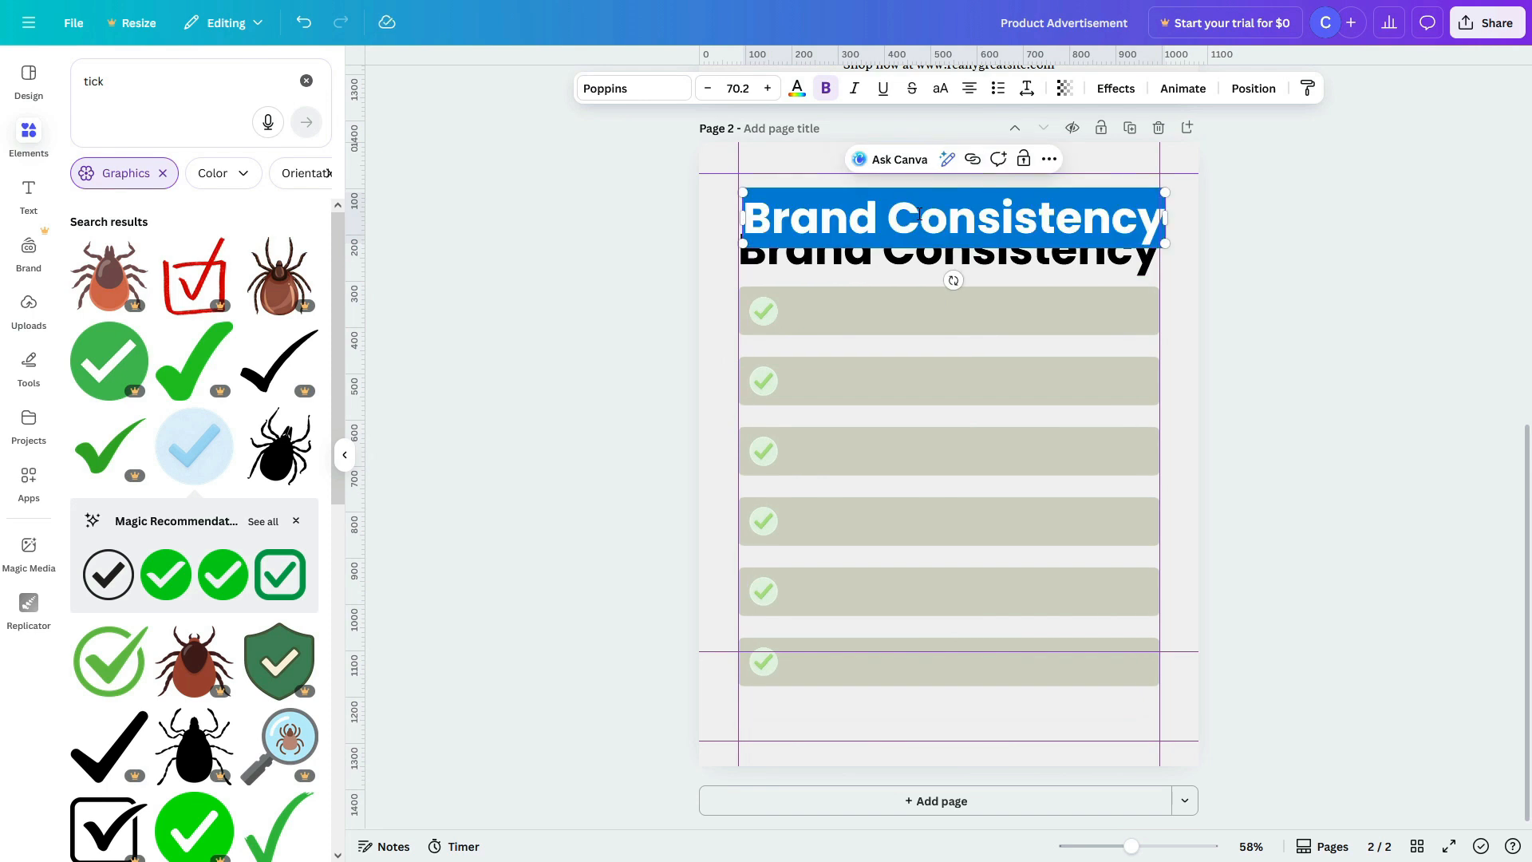
{"action": "type", "text": "How to achieve"}
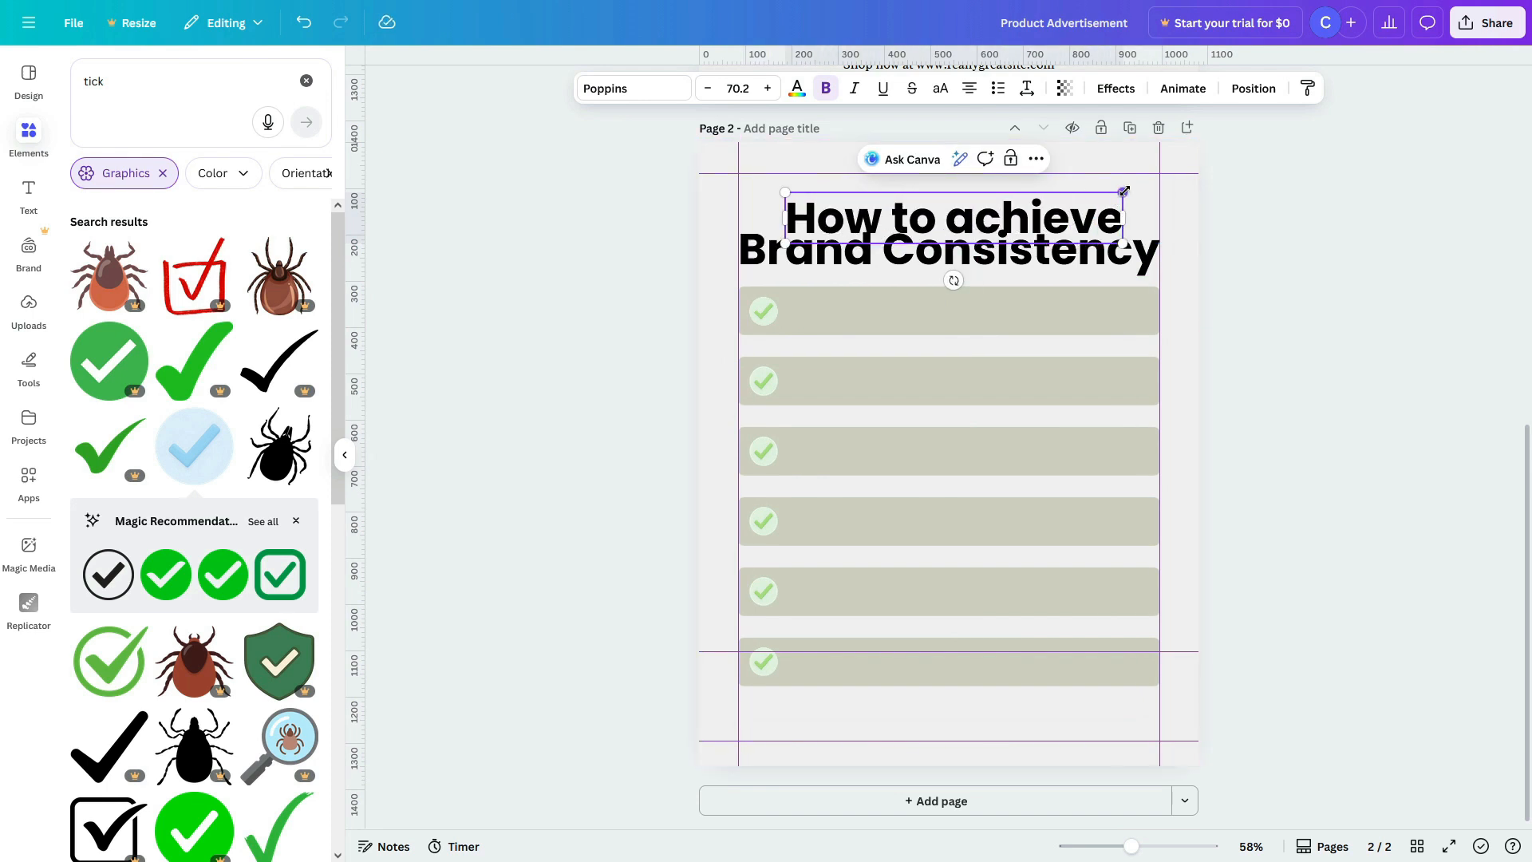
{"action": "left_click_drag", "start_coordinate": [1124, 191], "coordinate": [1036, 206]}
{"action": "key", "text": "Escape"}
{"action": "scroll", "coordinate": [965, 275], "scroll_direction": "up", "scroll_amount": 1}
{"action": "scroll", "coordinate": [958, 272], "scroll_direction": "up", "scroll_amount": 4}
{"action": "left_click_drag", "start_coordinate": [936, 221], "coordinate": [914, 217]}
Step: Set 'How to achieve' in the Handsome handwriting font and dark olive colour
{"action": "left_click", "coordinate": [633, 88]}
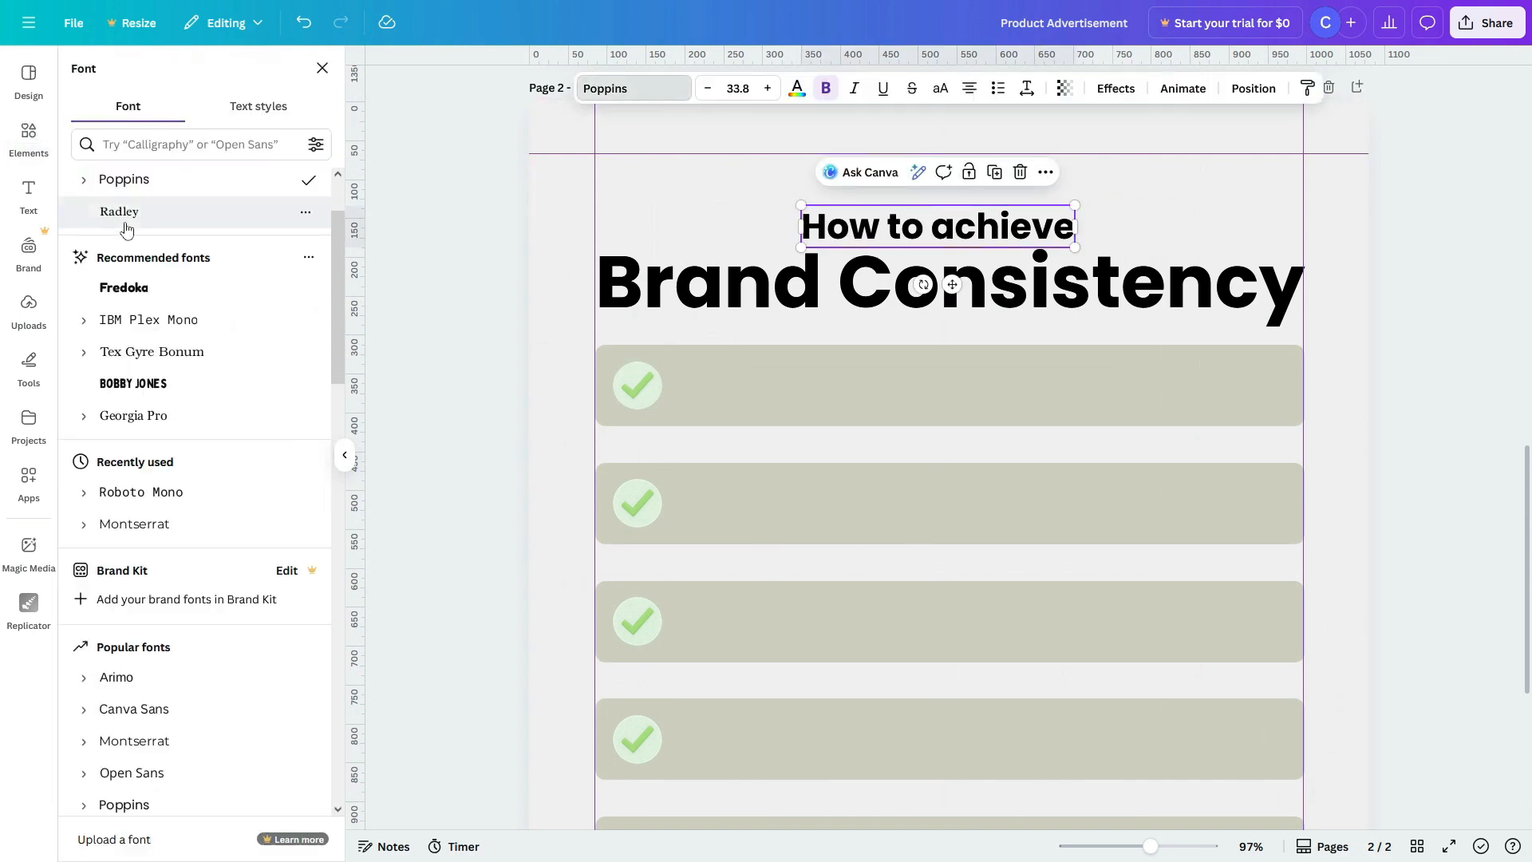
{"action": "scroll", "coordinate": [125, 229], "scroll_direction": "up", "scroll_amount": 2}
{"action": "left_click", "coordinate": [103, 181]}
{"action": "scroll", "coordinate": [147, 479], "scroll_direction": "down", "scroll_amount": 4}
{"action": "left_click", "coordinate": [150, 532]}
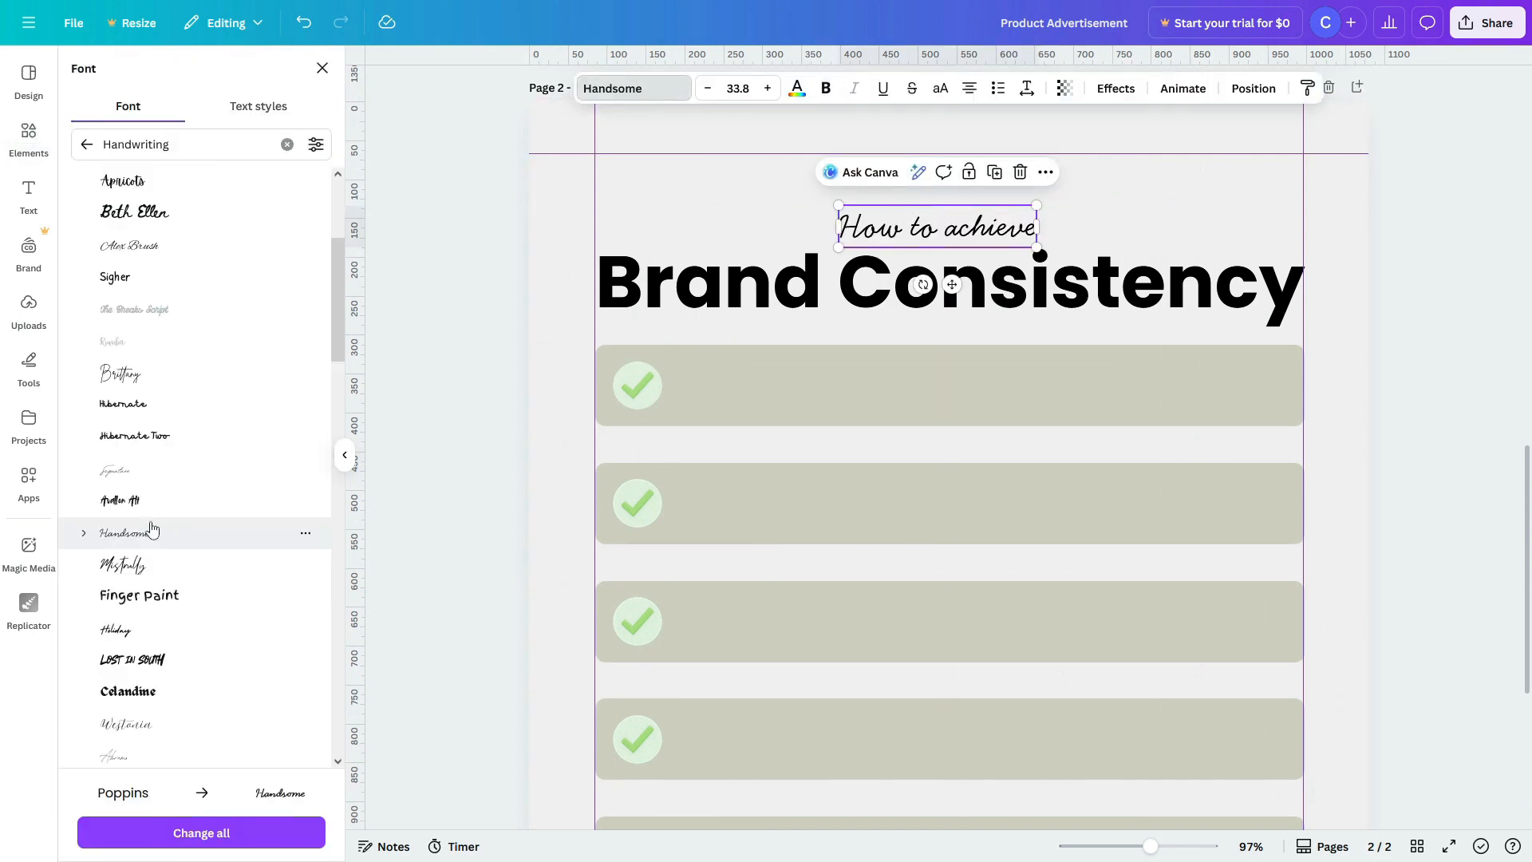
{"action": "left_click_drag", "start_coordinate": [953, 237], "coordinate": [963, 236]}
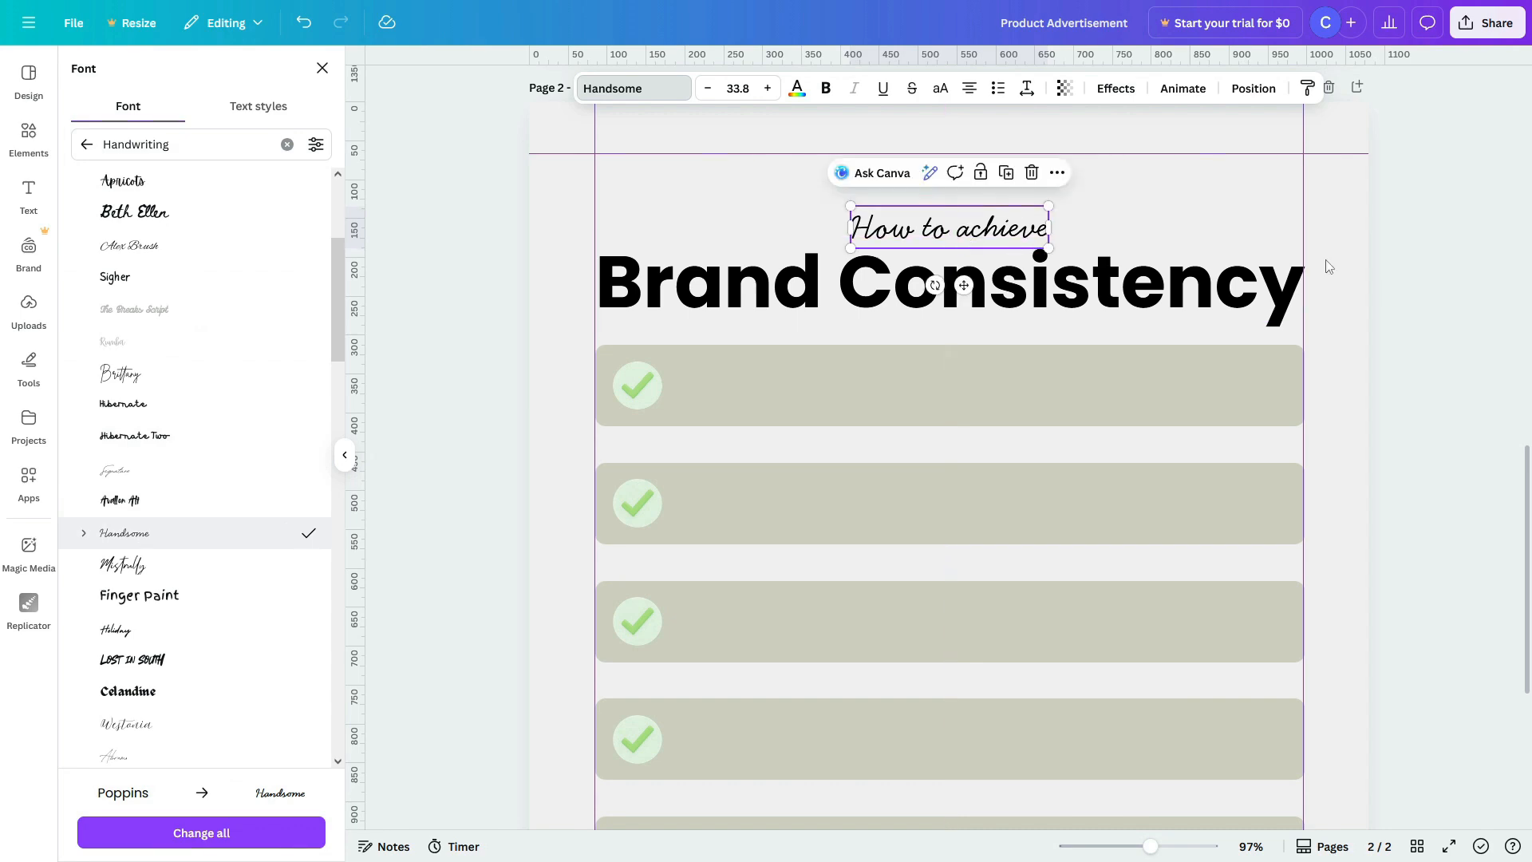
{"action": "left_click", "coordinate": [796, 91]}
{"action": "left_click", "coordinate": [240, 397]}
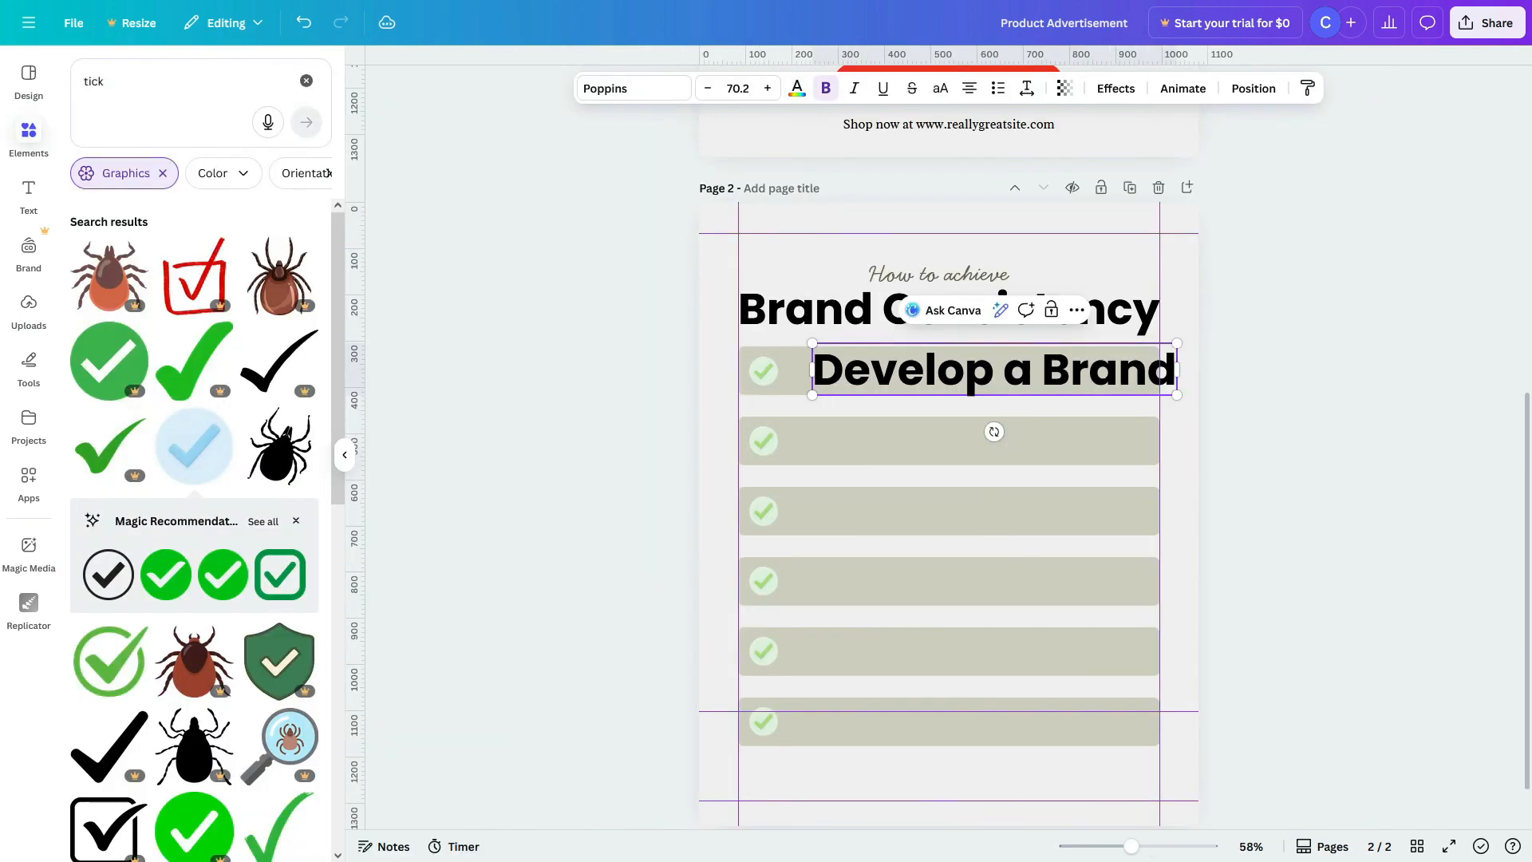
{"action": "key", "text": "BackSpace"}
Step: Type the first tip 'style guide that outlines your visuals,voice and tone' and fit it into the first bar
{"action": "type", "text": "brand"}
{"action": "left_click_drag", "start_coordinate": [1177, 343], "coordinate": [836, 364]}
{"action": "type", "text": "style guide"}
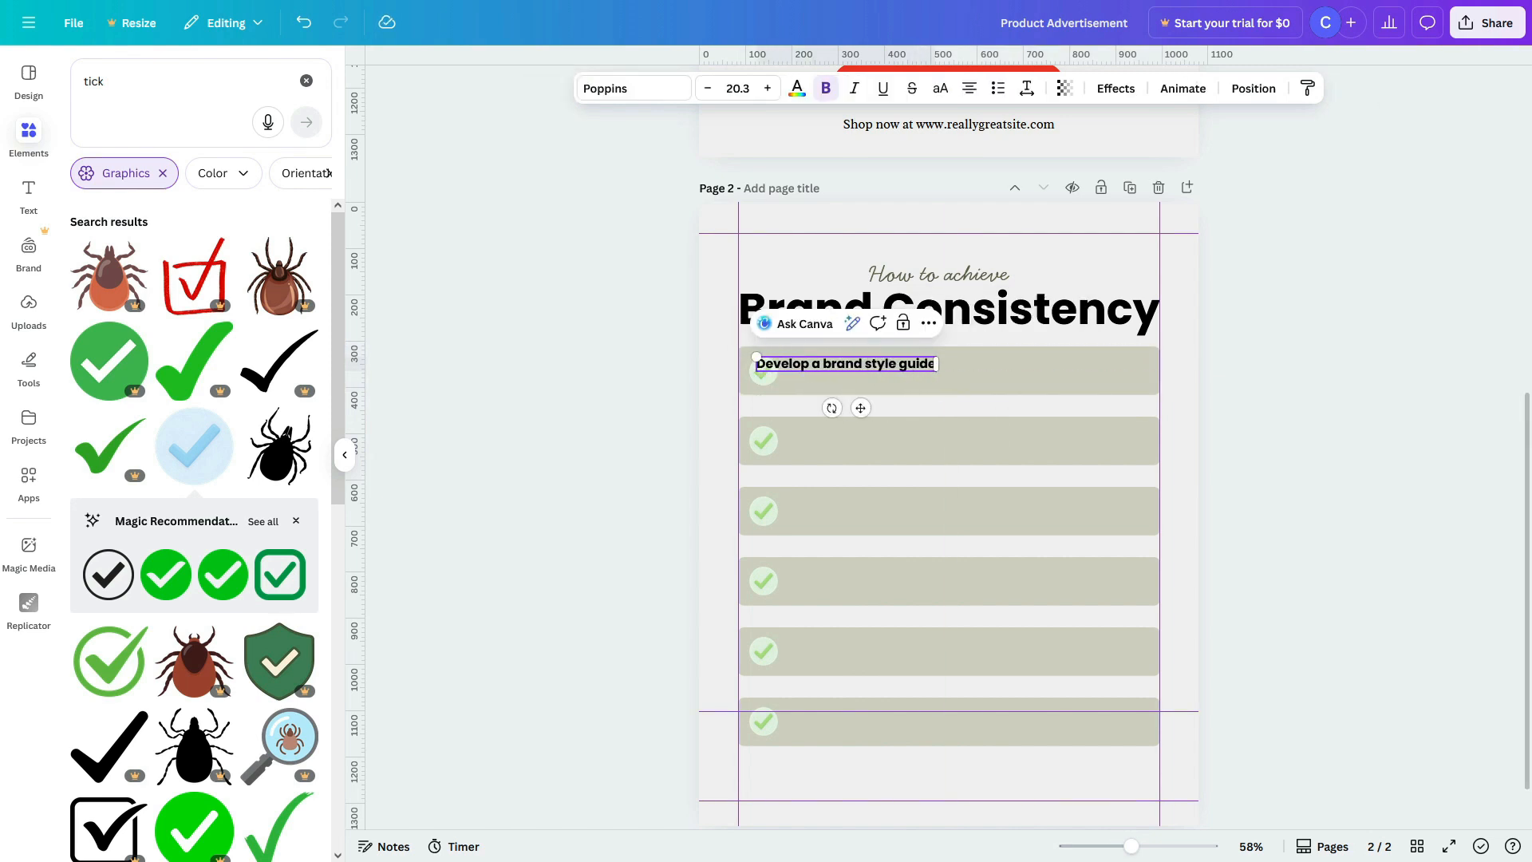
{"action": "type", "text": " that outlines your vi"}
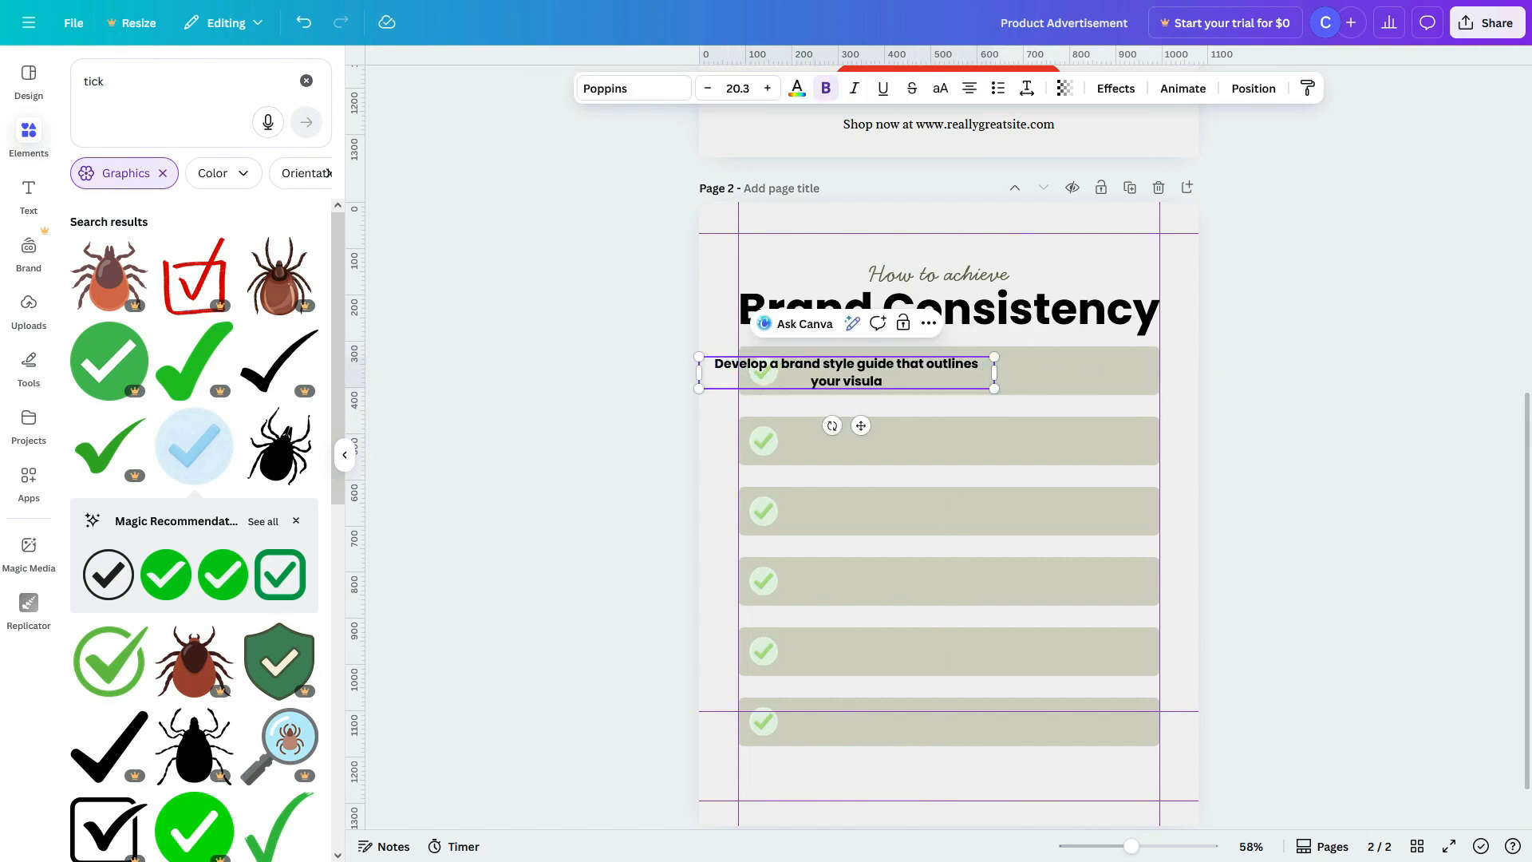
{"action": "type", "text": "suals,voice and tone"}
{"action": "left_click", "coordinate": [1027, 352]}
{"action": "left_click_drag", "start_coordinate": [822, 370], "coordinate": [903, 369]}
Step: Set the first tip to size 23.3, unbold it, and left-align it within its bar
{"action": "left_click", "coordinate": [767, 88]}
{"action": "left_click", "coordinate": [768, 88]}
{"action": "left_click", "coordinate": [768, 88]}
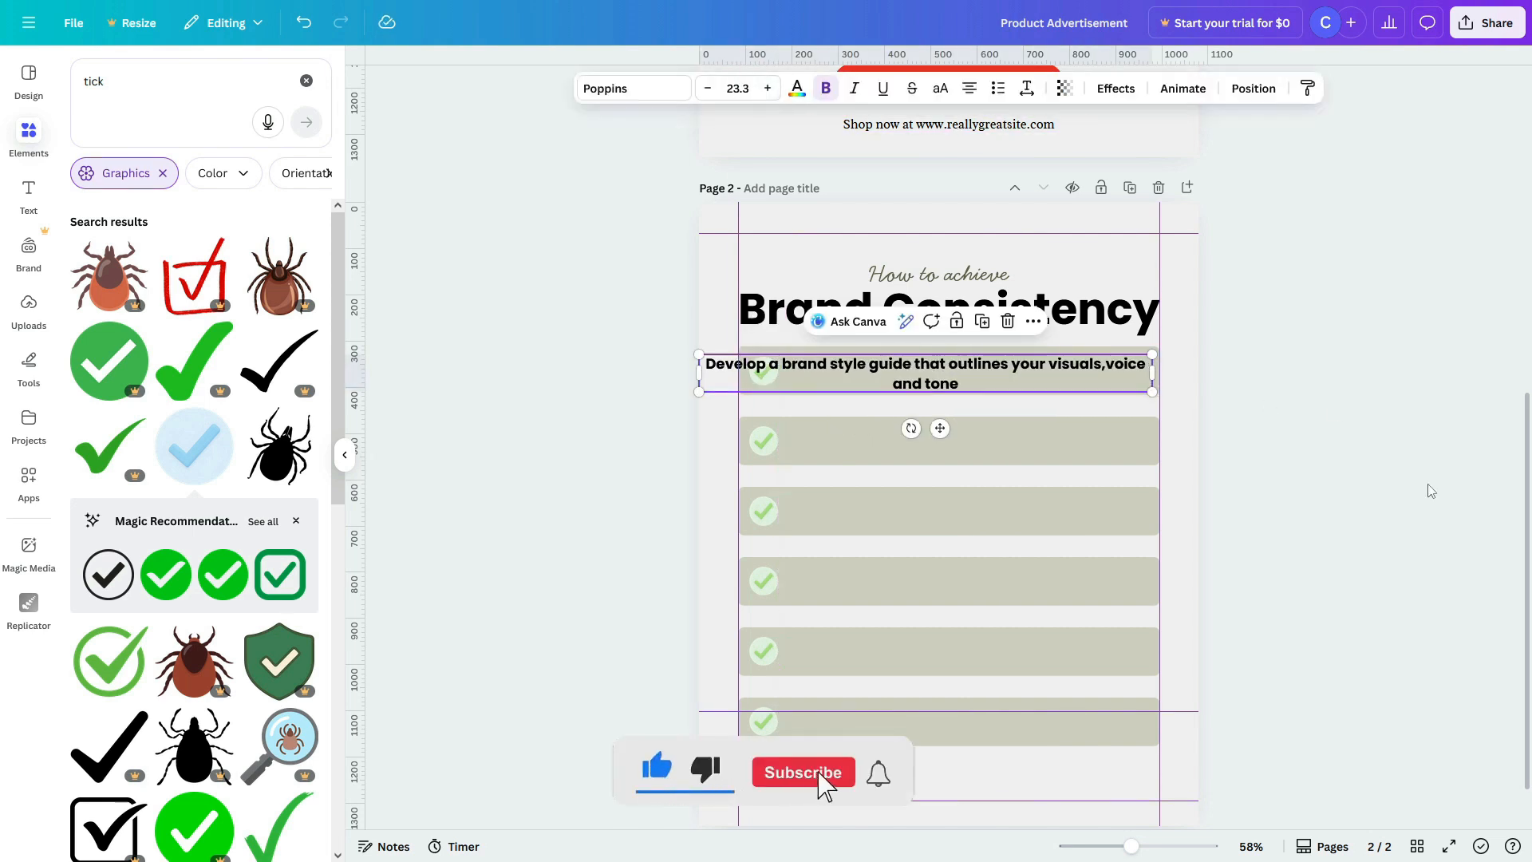
{"action": "left_click_drag", "start_coordinate": [1062, 370], "coordinate": [1148, 375]}
{"action": "left_click", "coordinate": [1269, 393]}
{"action": "left_click", "coordinate": [1006, 373]}
{"action": "left_click", "coordinate": [826, 89]}
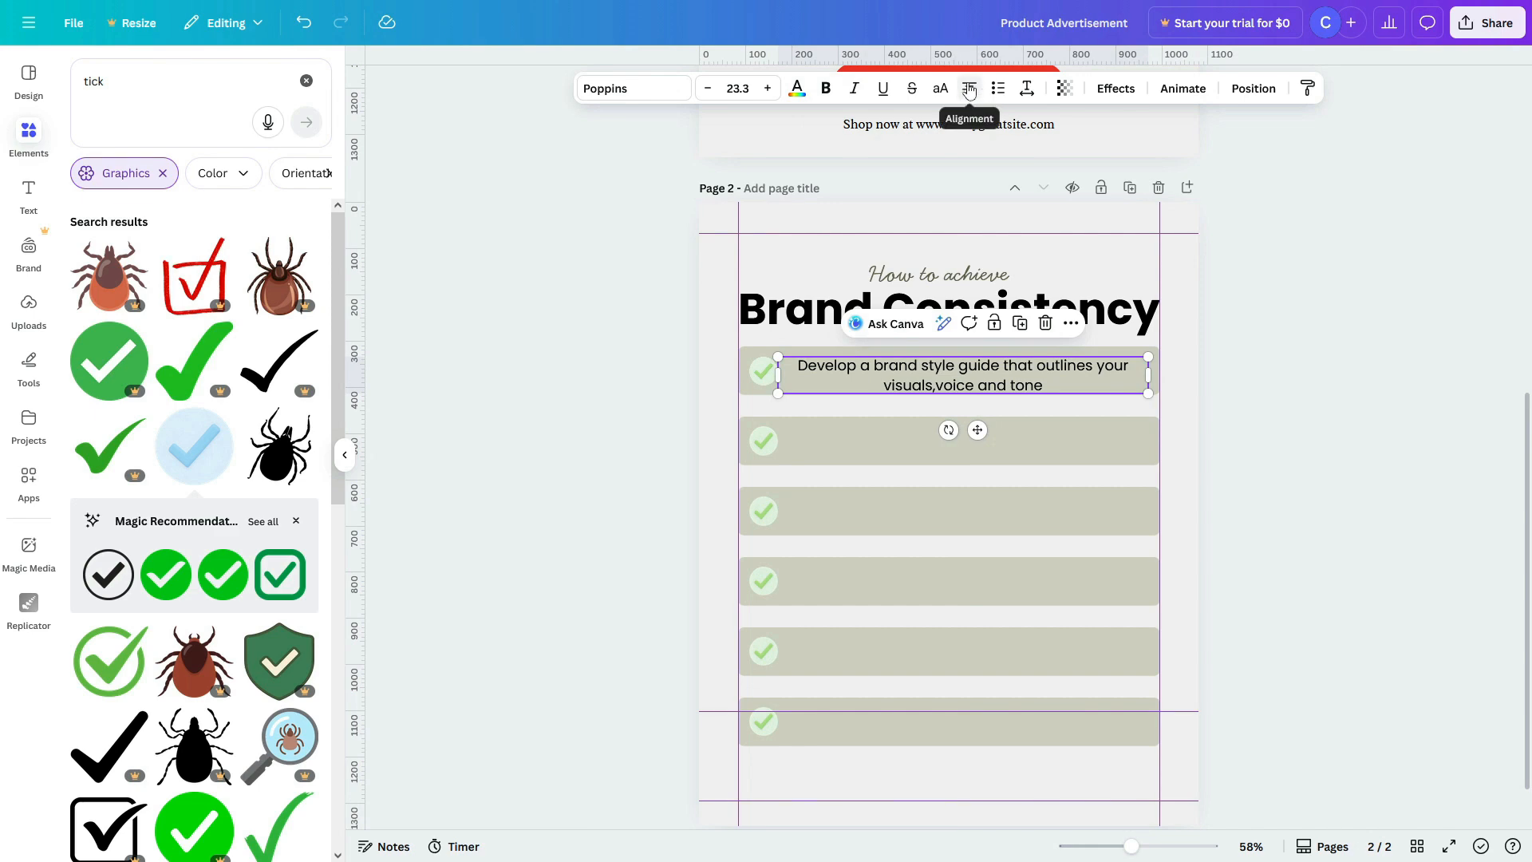
{"action": "left_click", "coordinate": [969, 89]}
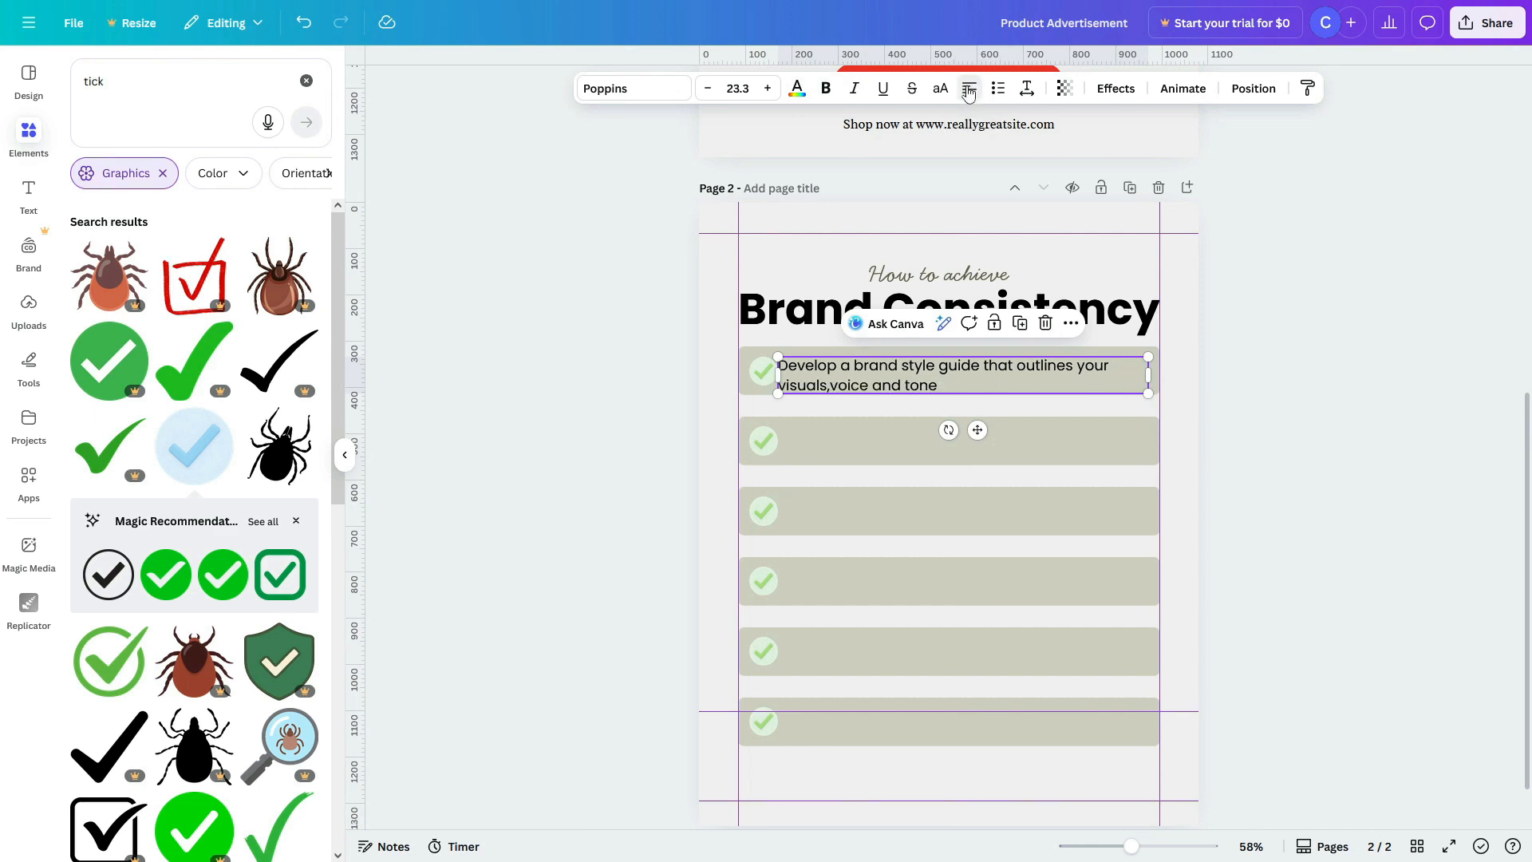
{"action": "left_click", "coordinate": [1324, 409]}
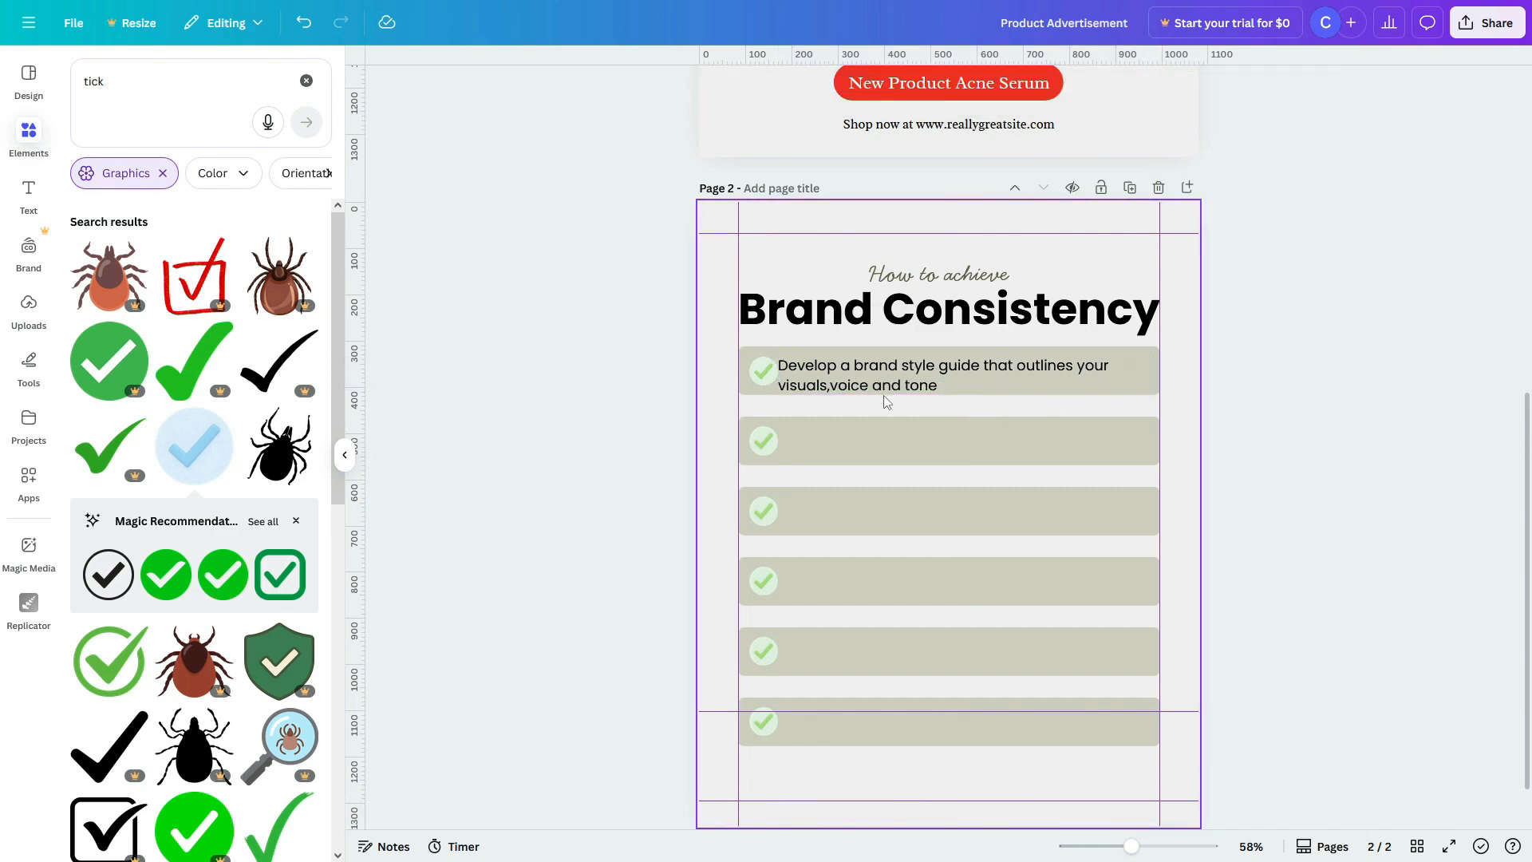
{"action": "scroll", "coordinate": [883, 395], "scroll_direction": "up", "scroll_amount": 4}
{"action": "left_click", "coordinate": [818, 375]}
{"action": "scroll", "coordinate": [818, 375], "scroll_direction": "down", "scroll_amount": 4}
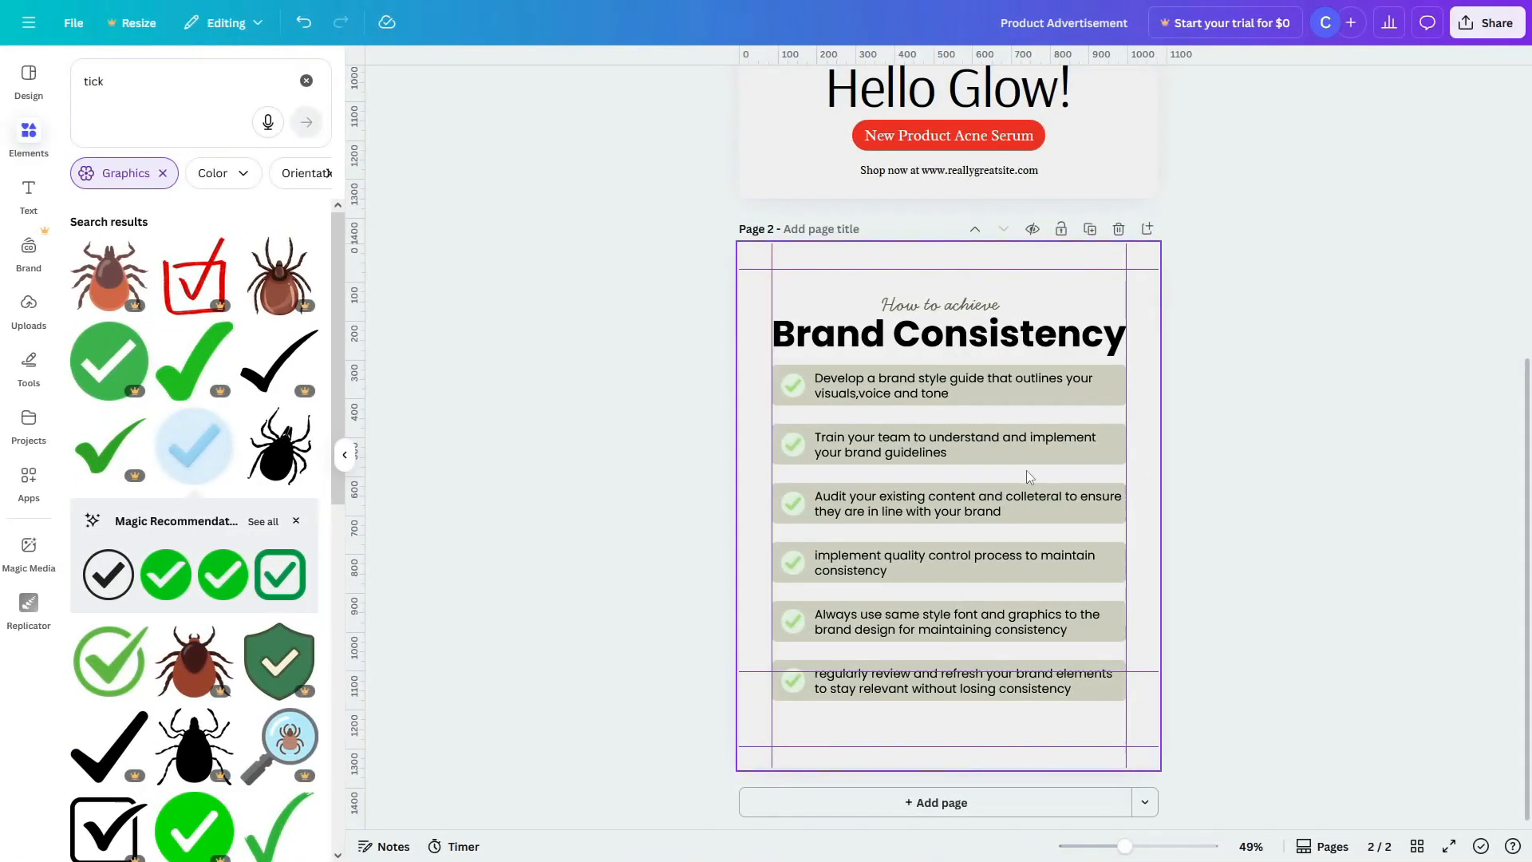
{"action": "left_click_drag", "start_coordinate": [930, 456], "coordinate": [947, 738]}
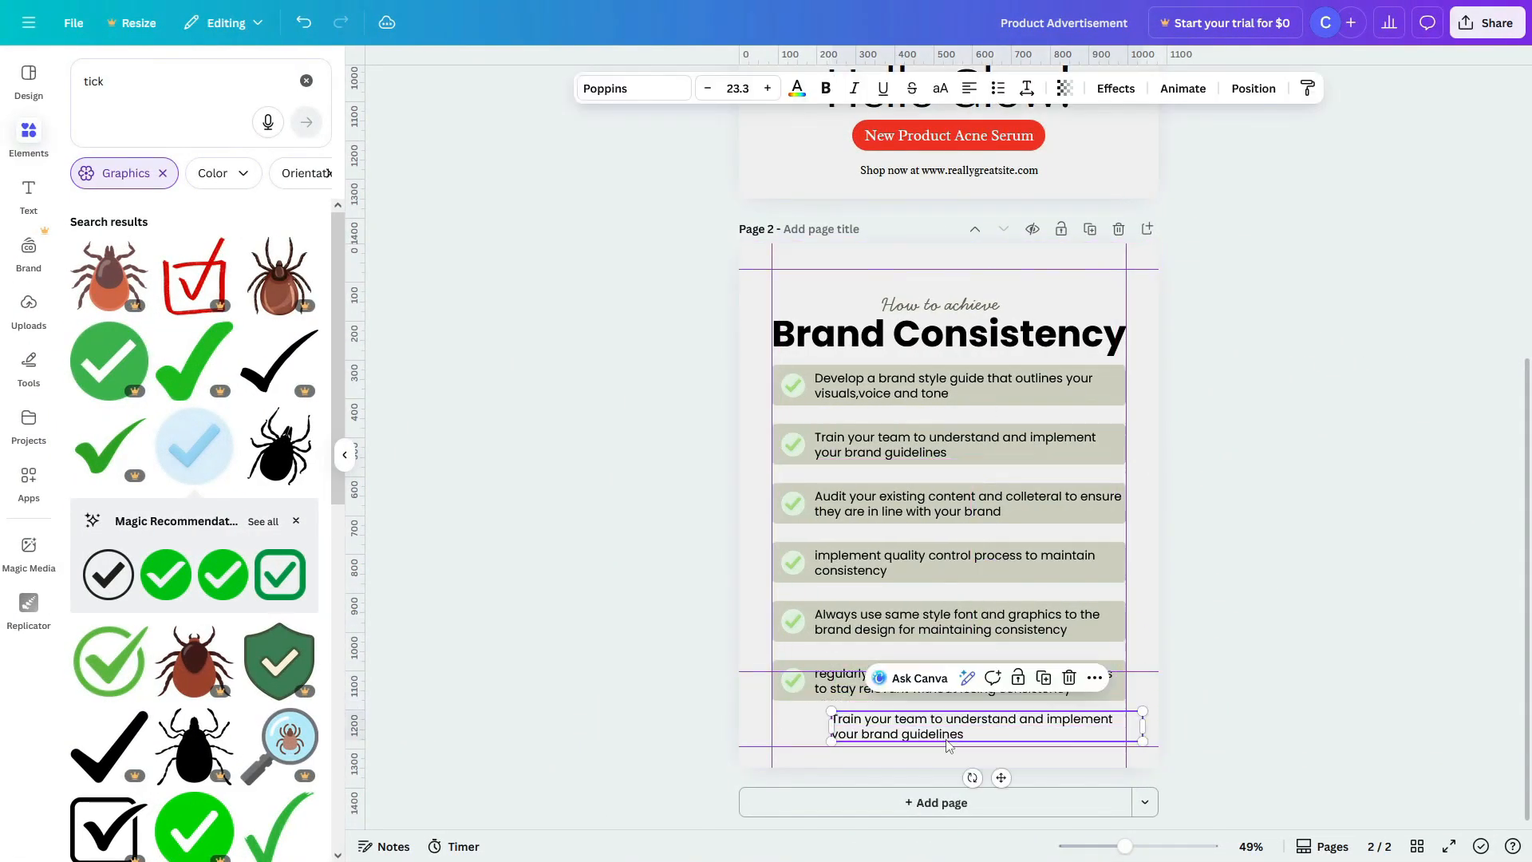
{"action": "double_click", "coordinate": [948, 739]}
{"action": "type", "text": "www.syzer"}
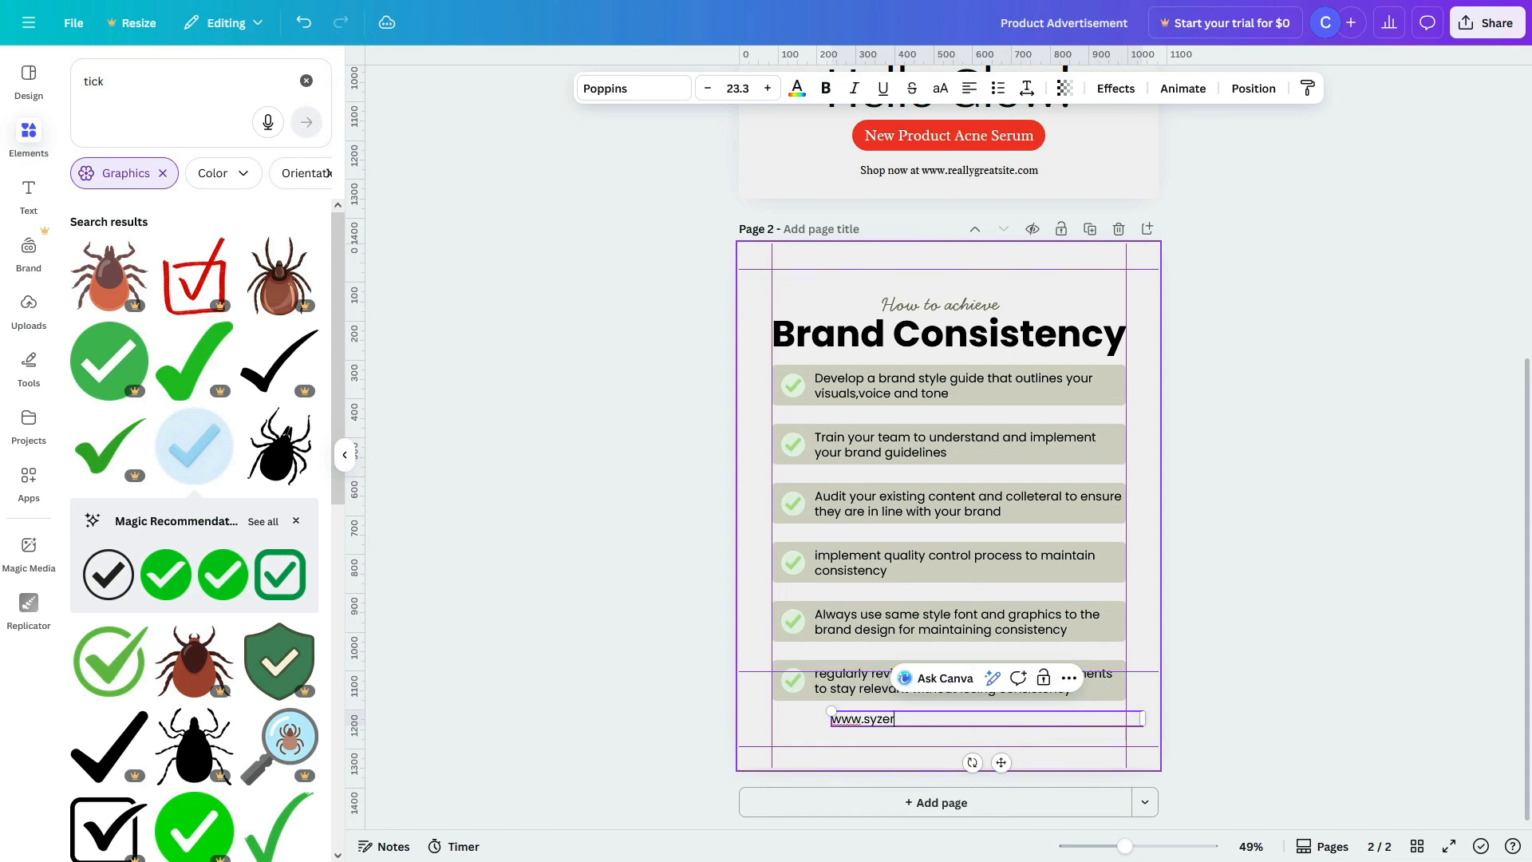
{"action": "left_click", "coordinate": [978, 746]}
{"action": "left_click_drag", "start_coordinate": [926, 720], "coordinate": [992, 735]}
{"action": "left_click", "coordinate": [1450, 519]}
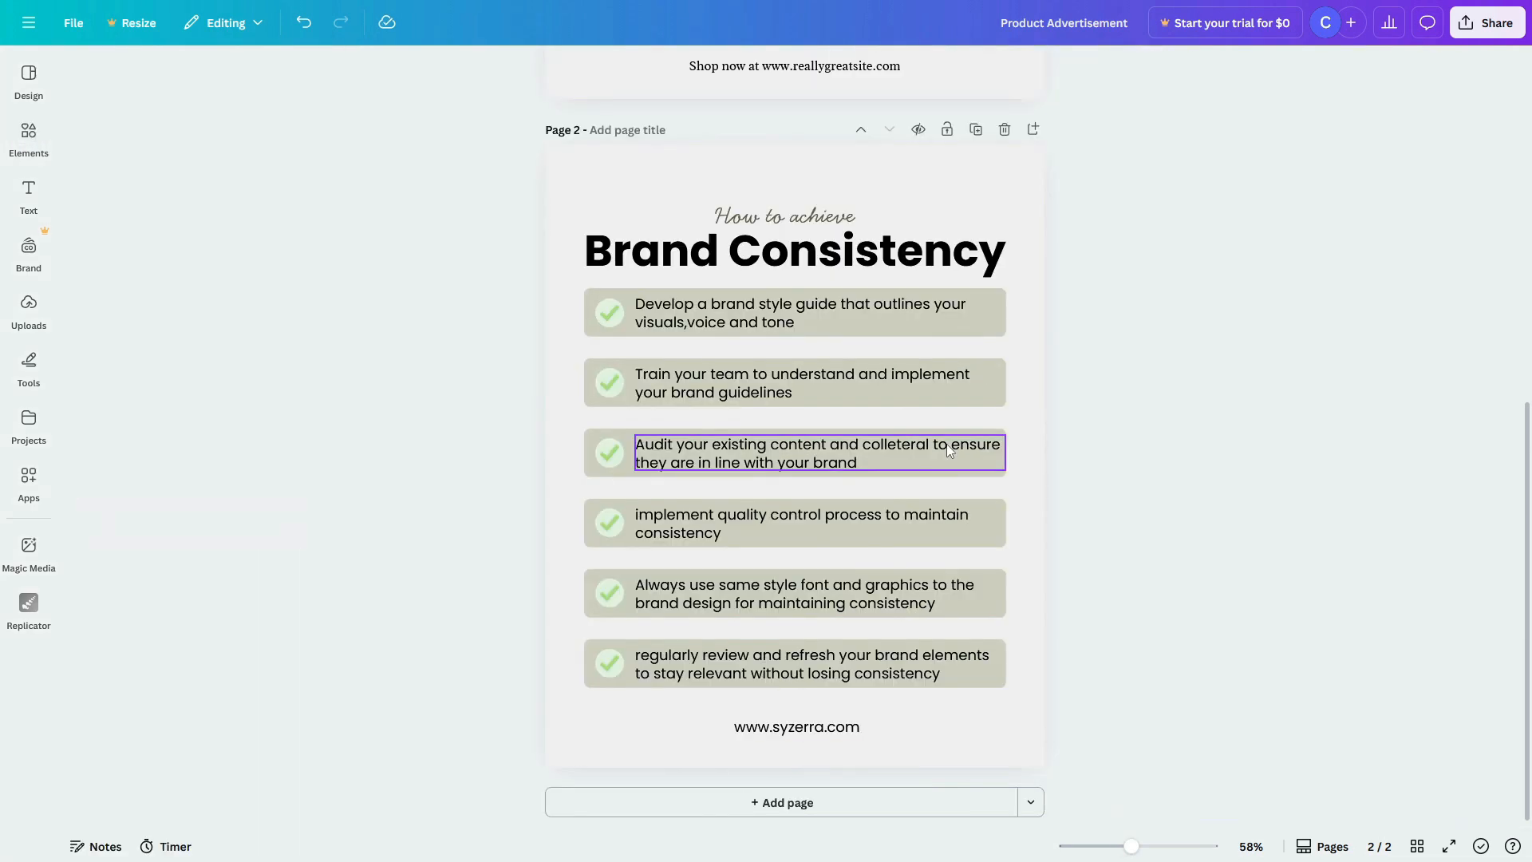
Step: Group the first tick with its tip text, undo a stray move, then ungroup them
{"action": "left_click_drag", "start_coordinate": [1025, 325], "coordinate": [582, 302]}
{"action": "right_click", "coordinate": [709, 325]}
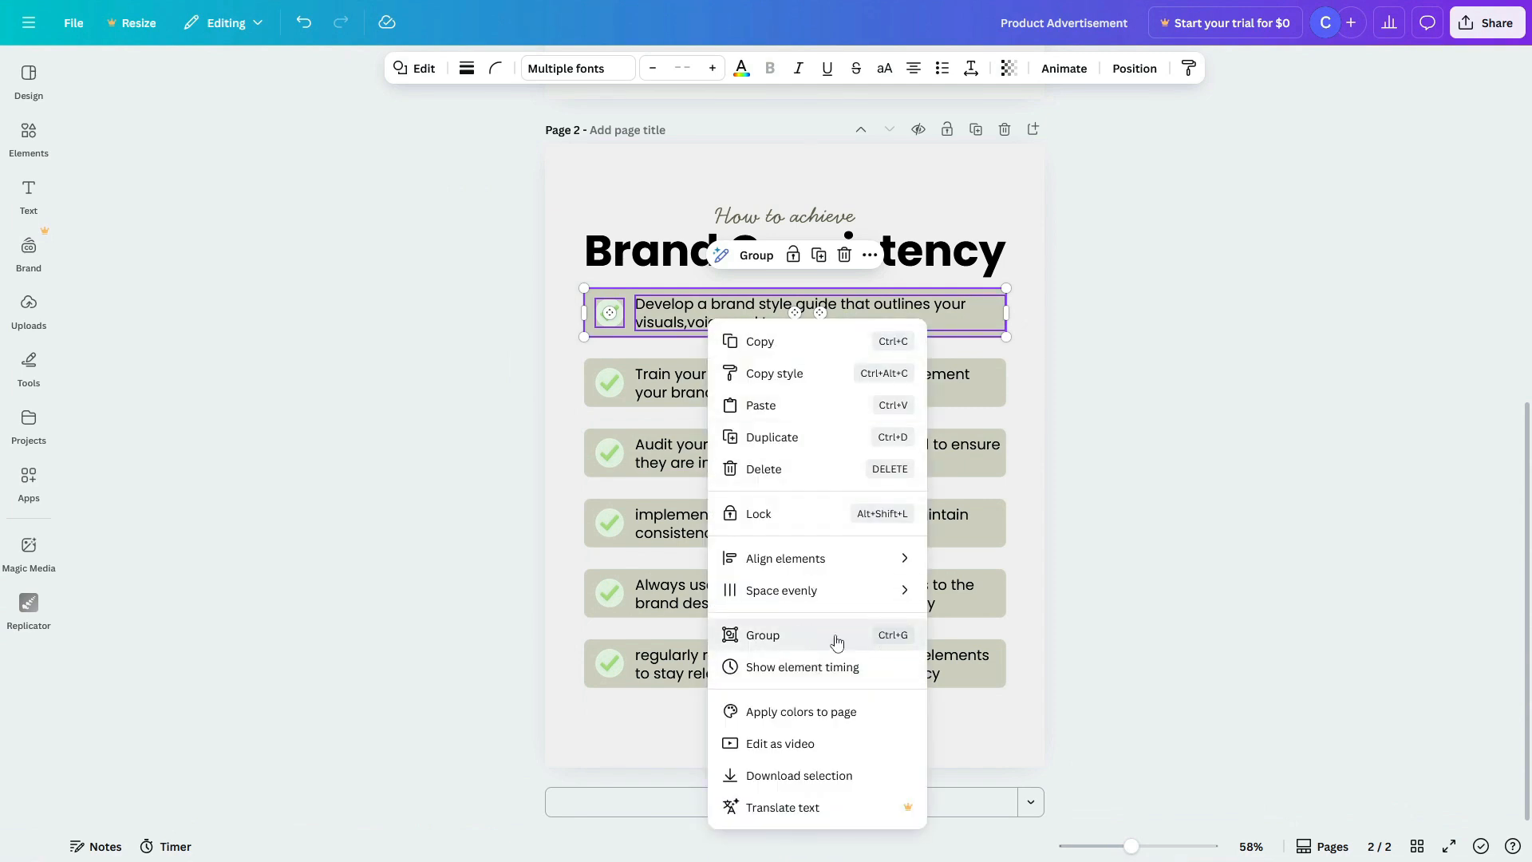
{"action": "left_click", "coordinate": [885, 635]}
{"action": "left_click_drag", "start_coordinate": [844, 294], "coordinate": [858, 324]}
{"action": "key", "text": "ctrl+z"}
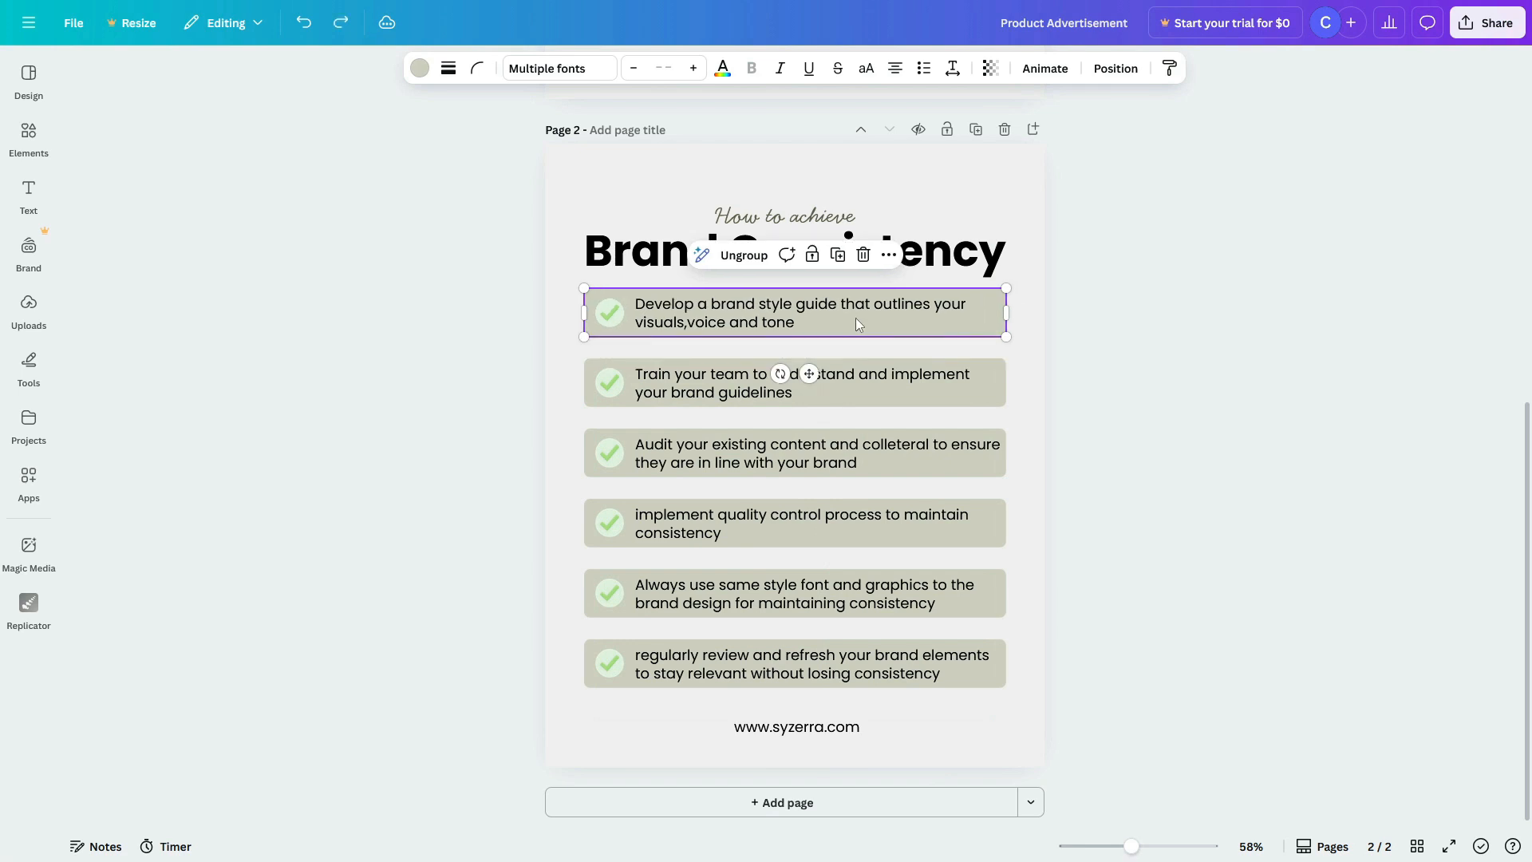
{"action": "right_click", "coordinate": [815, 315]}
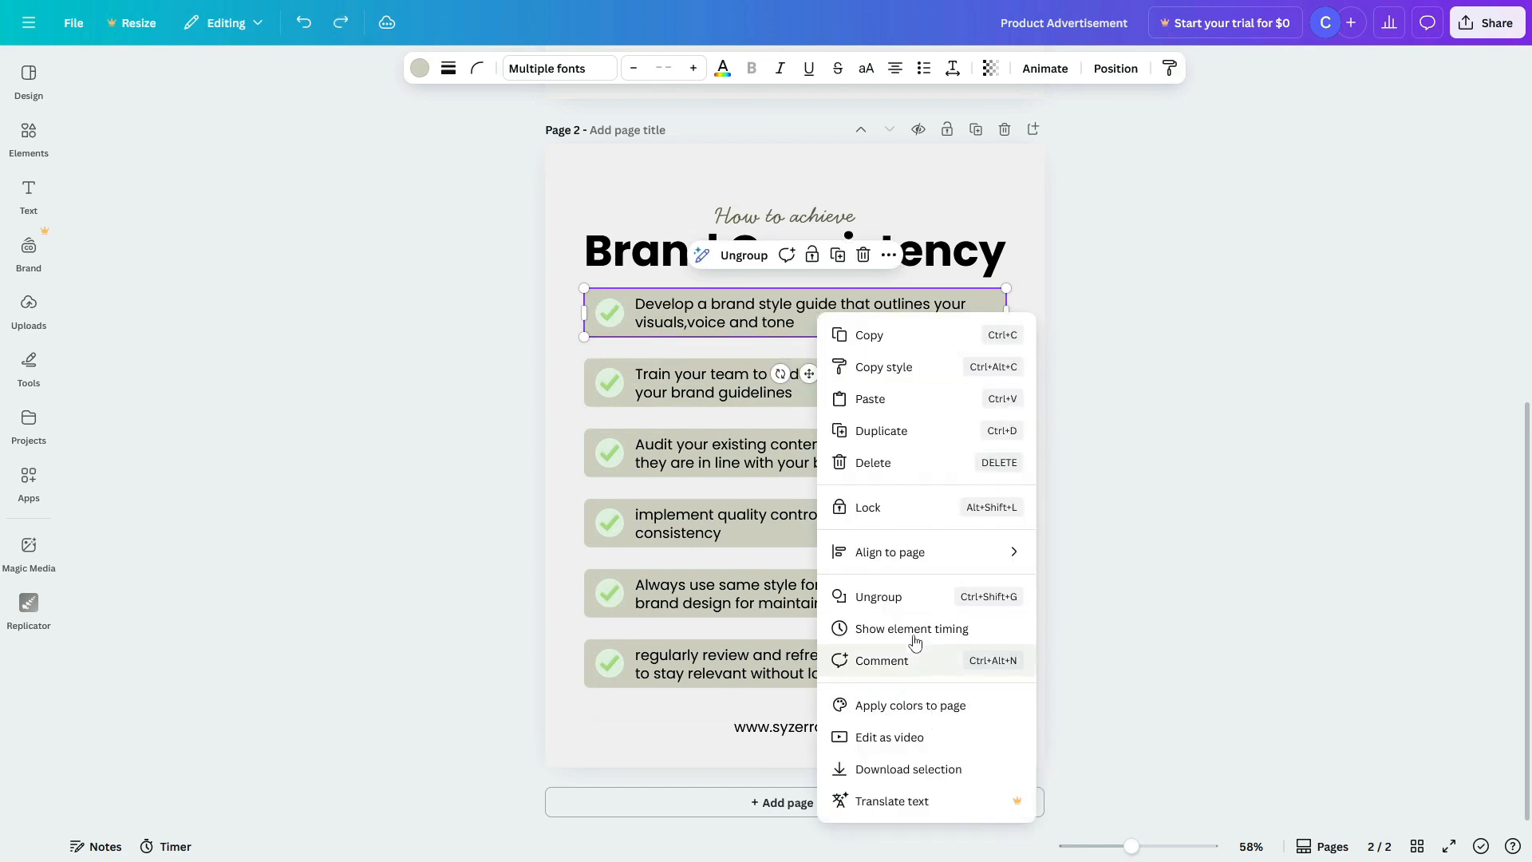
{"action": "left_click", "coordinate": [997, 603]}
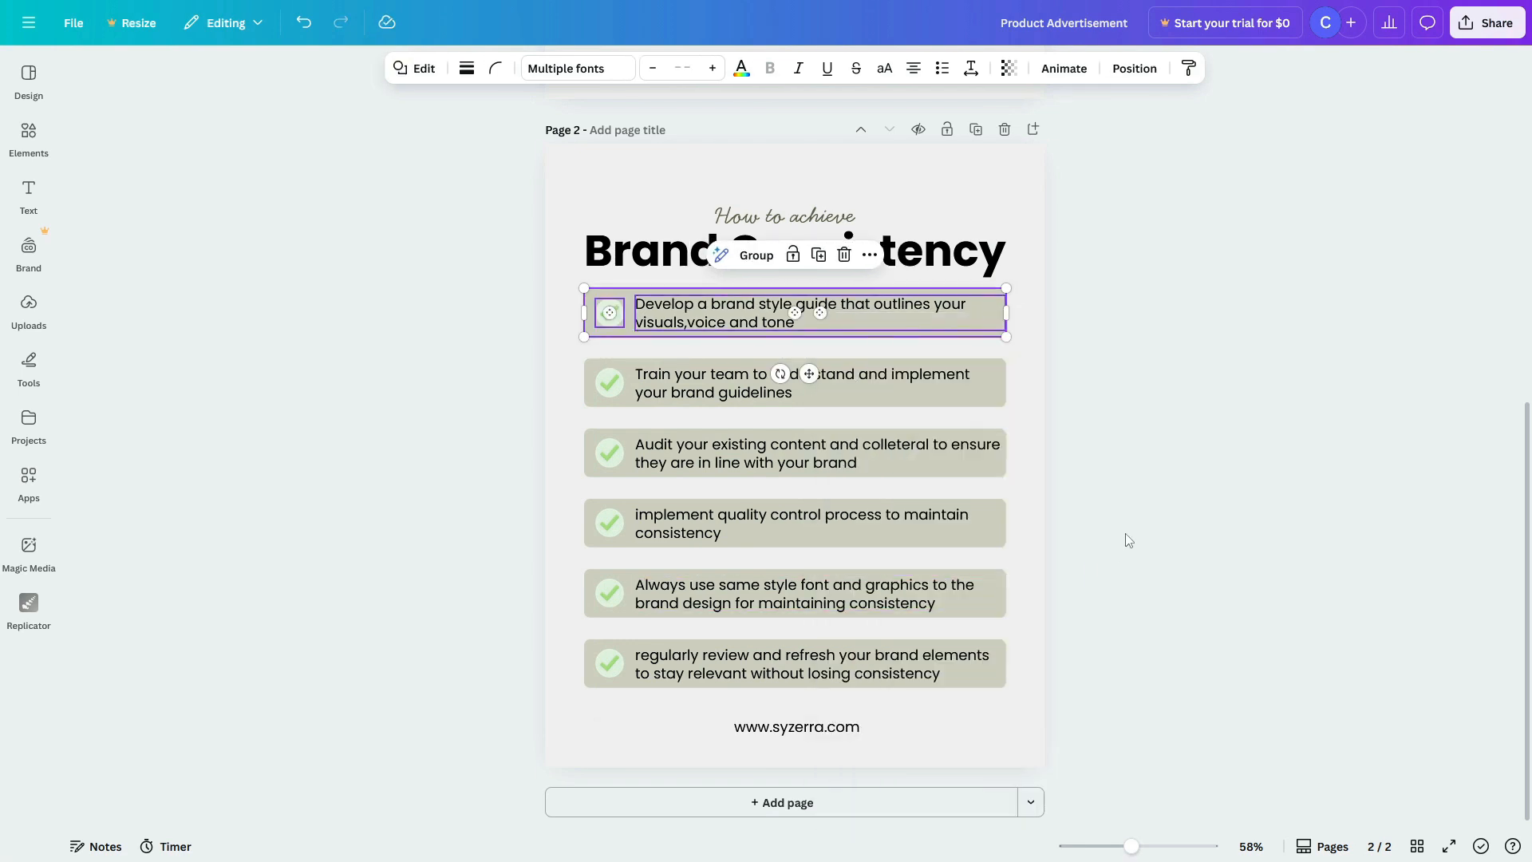
{"action": "left_click", "coordinate": [1129, 539]}
Step: Browse the Text panel and the frames collection in Elements
{"action": "left_click", "coordinate": [29, 194]}
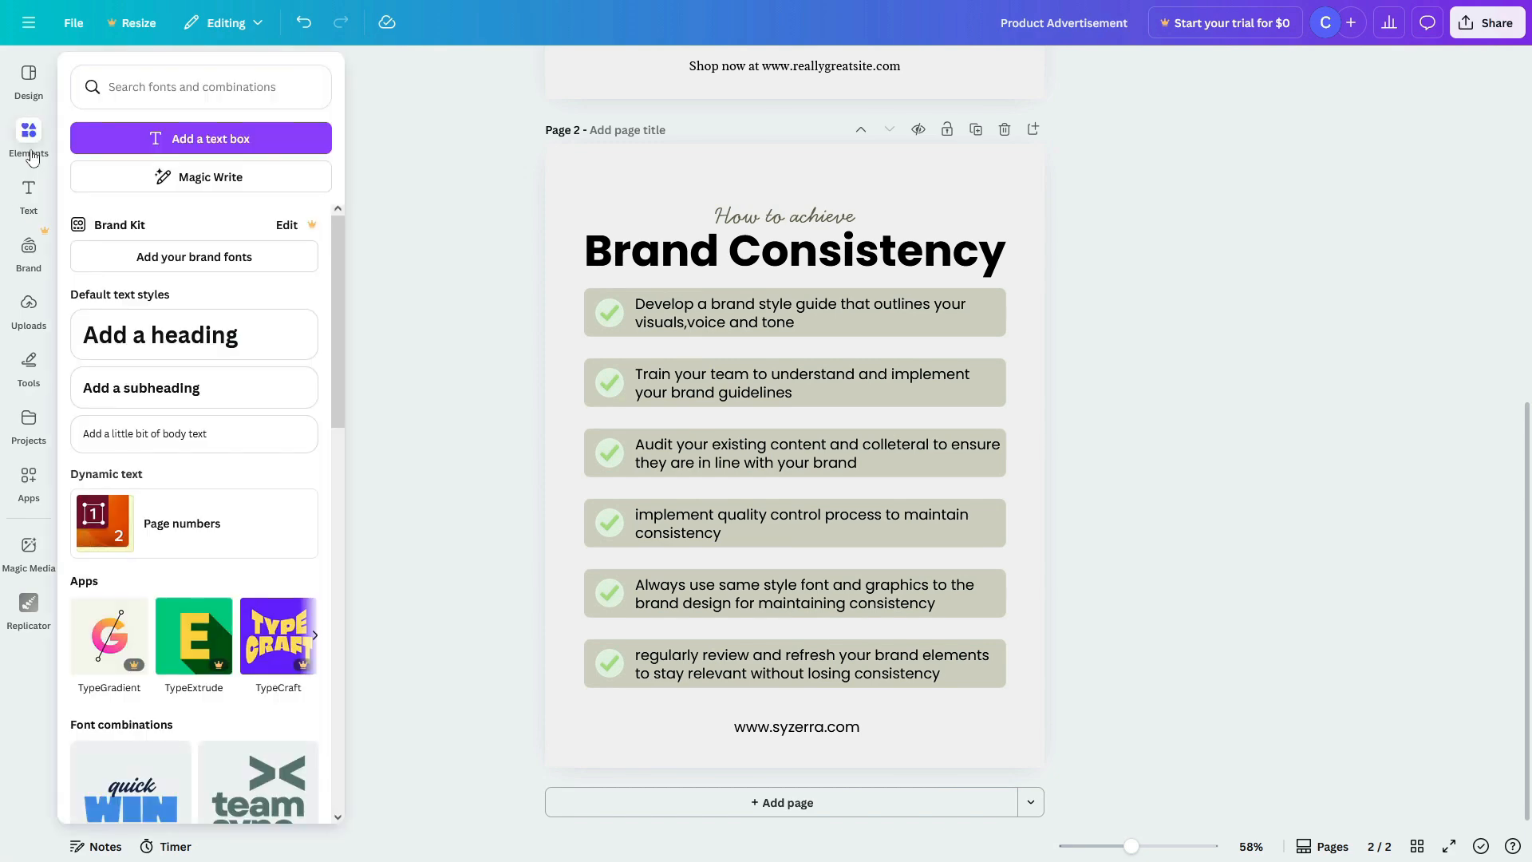
{"action": "left_click", "coordinate": [29, 137]}
{"action": "left_click", "coordinate": [285, 503]}
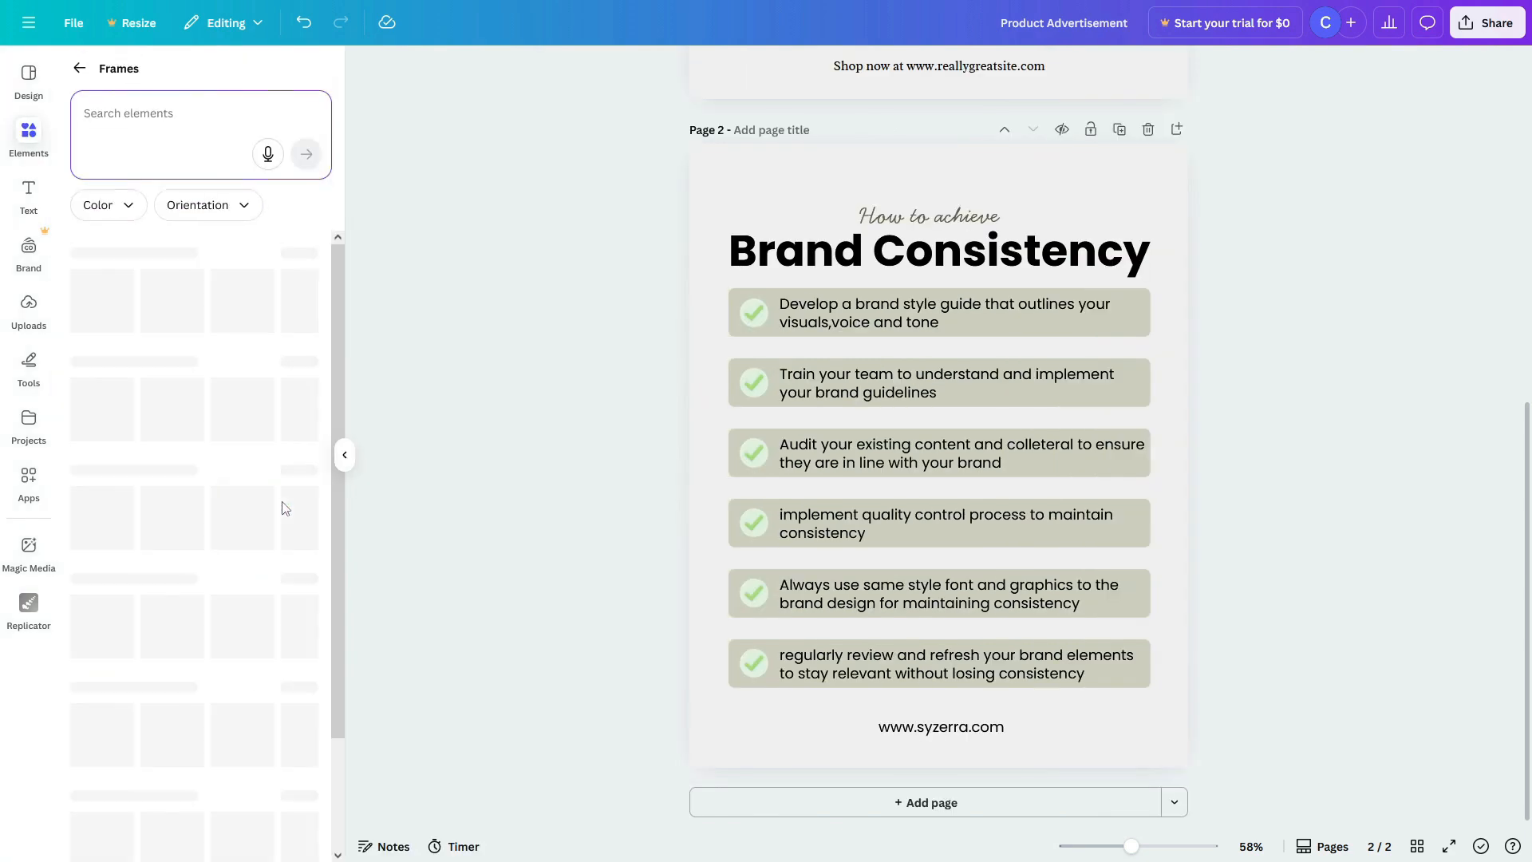
{"action": "scroll", "coordinate": [225, 403], "scroll_direction": "down", "scroll_amount": 2}
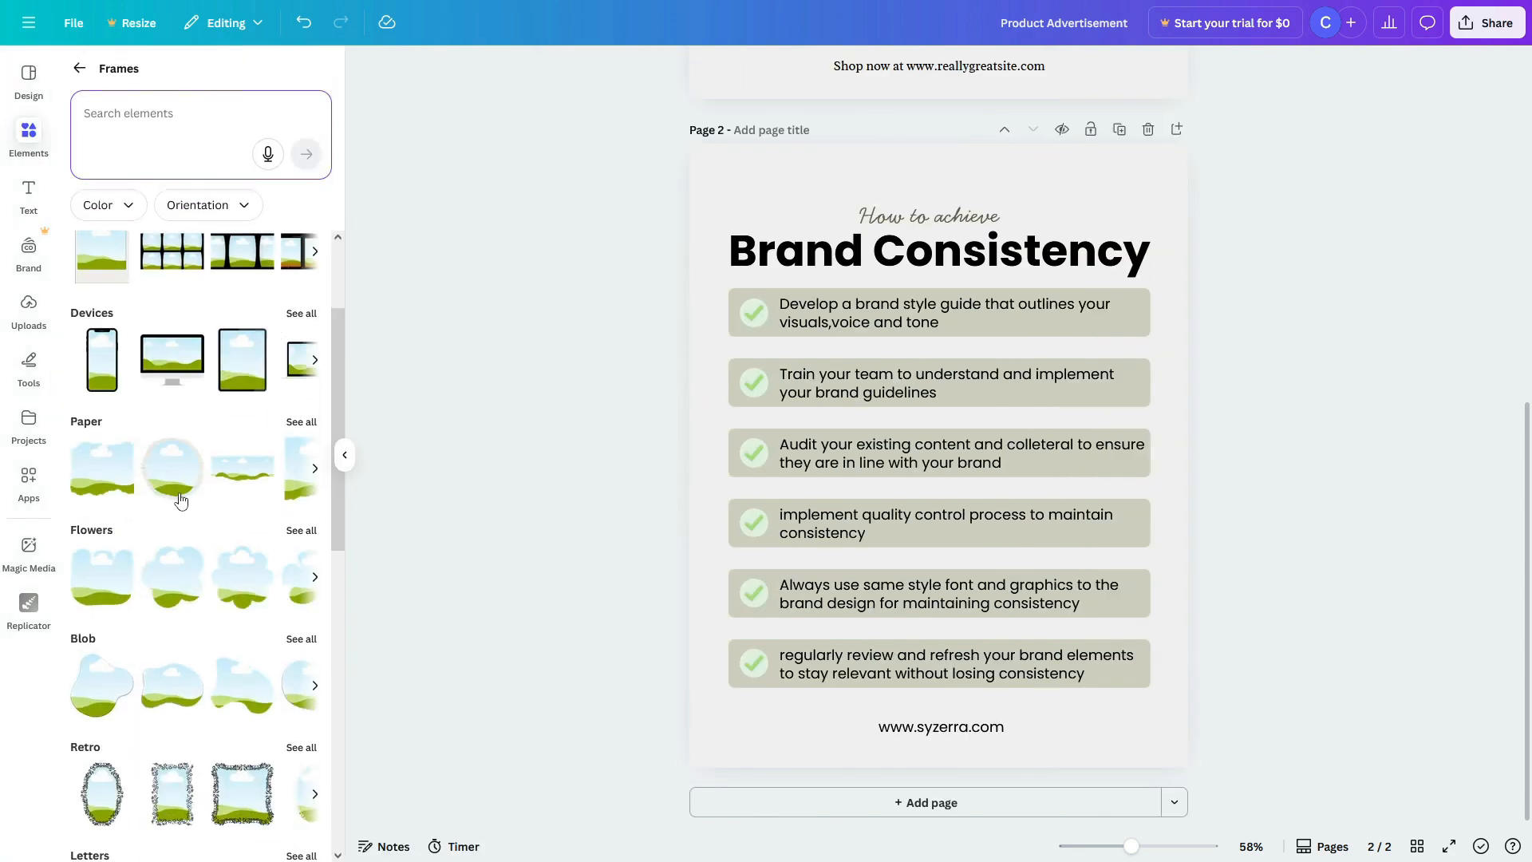
{"action": "scroll", "coordinate": [181, 500], "scroll_direction": "down", "scroll_amount": 3}
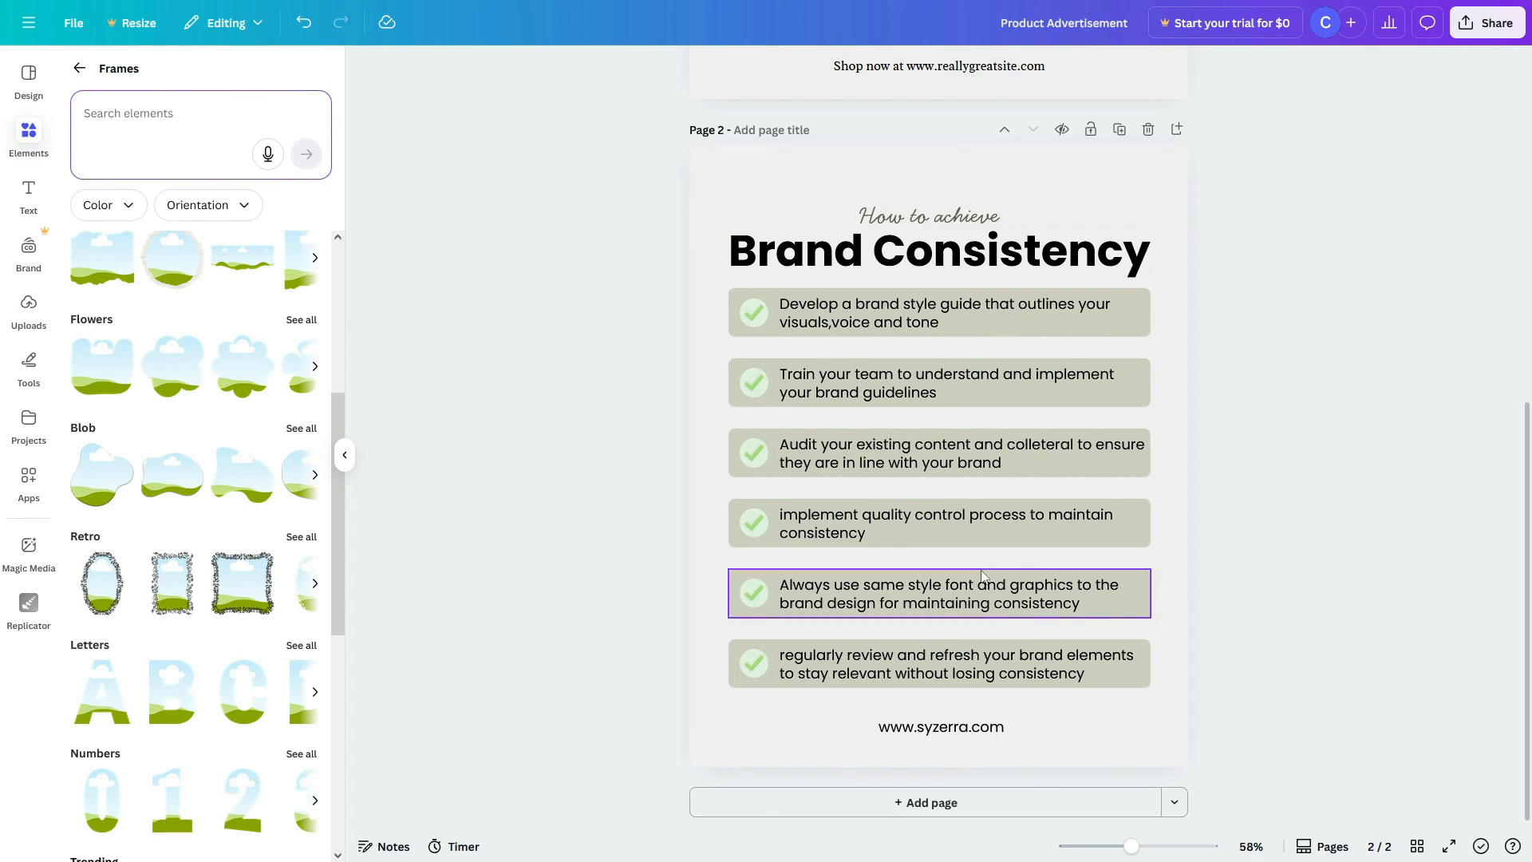
Step: Try hollow, splice and shadow effects on the first tip, then remove all effects
{"action": "left_click", "coordinate": [924, 325]}
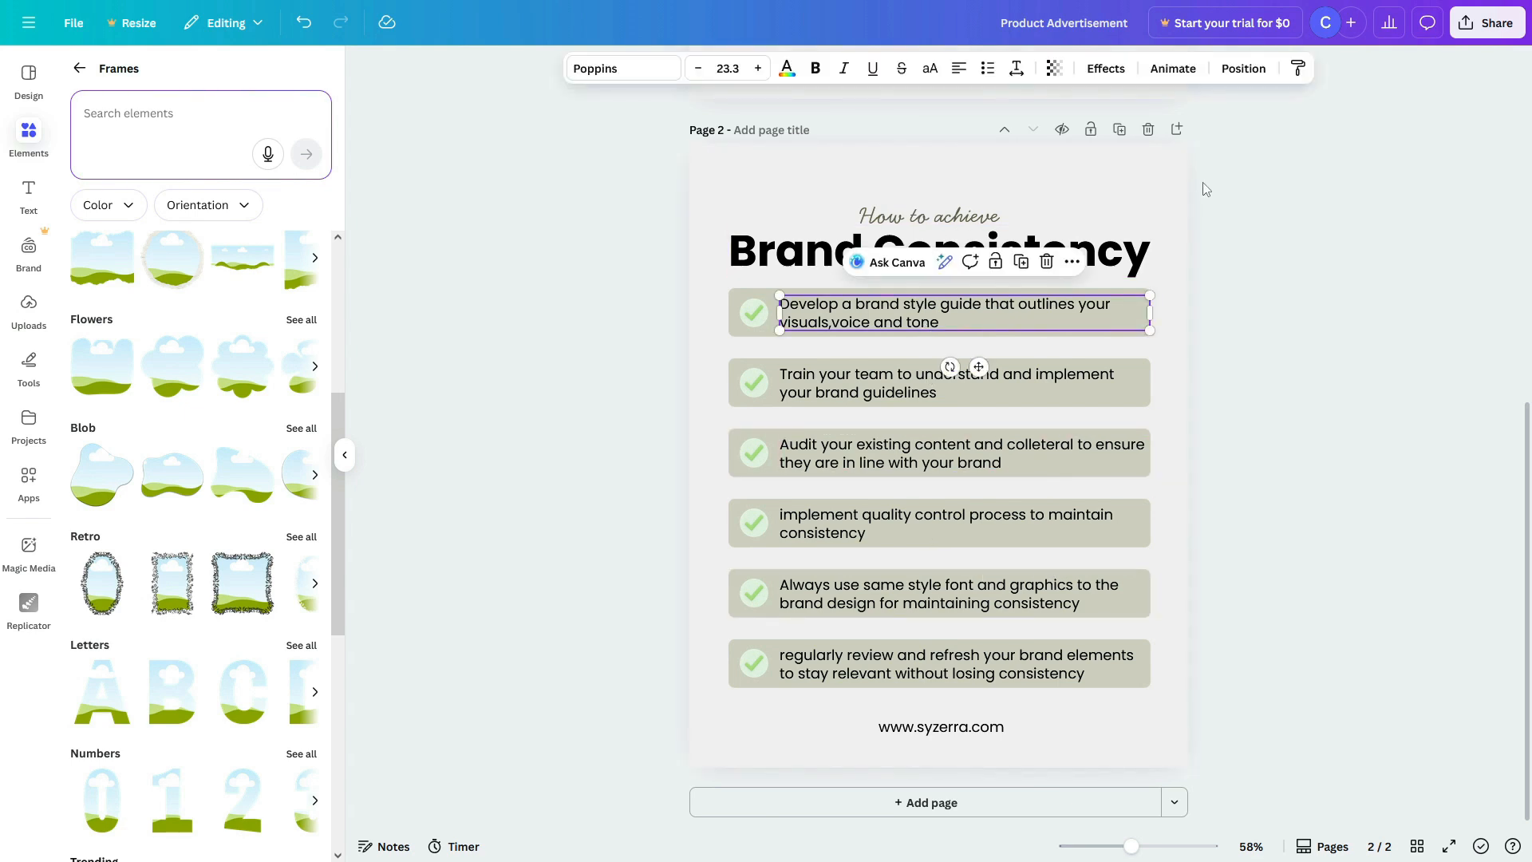
{"action": "left_click", "coordinate": [1106, 68]}
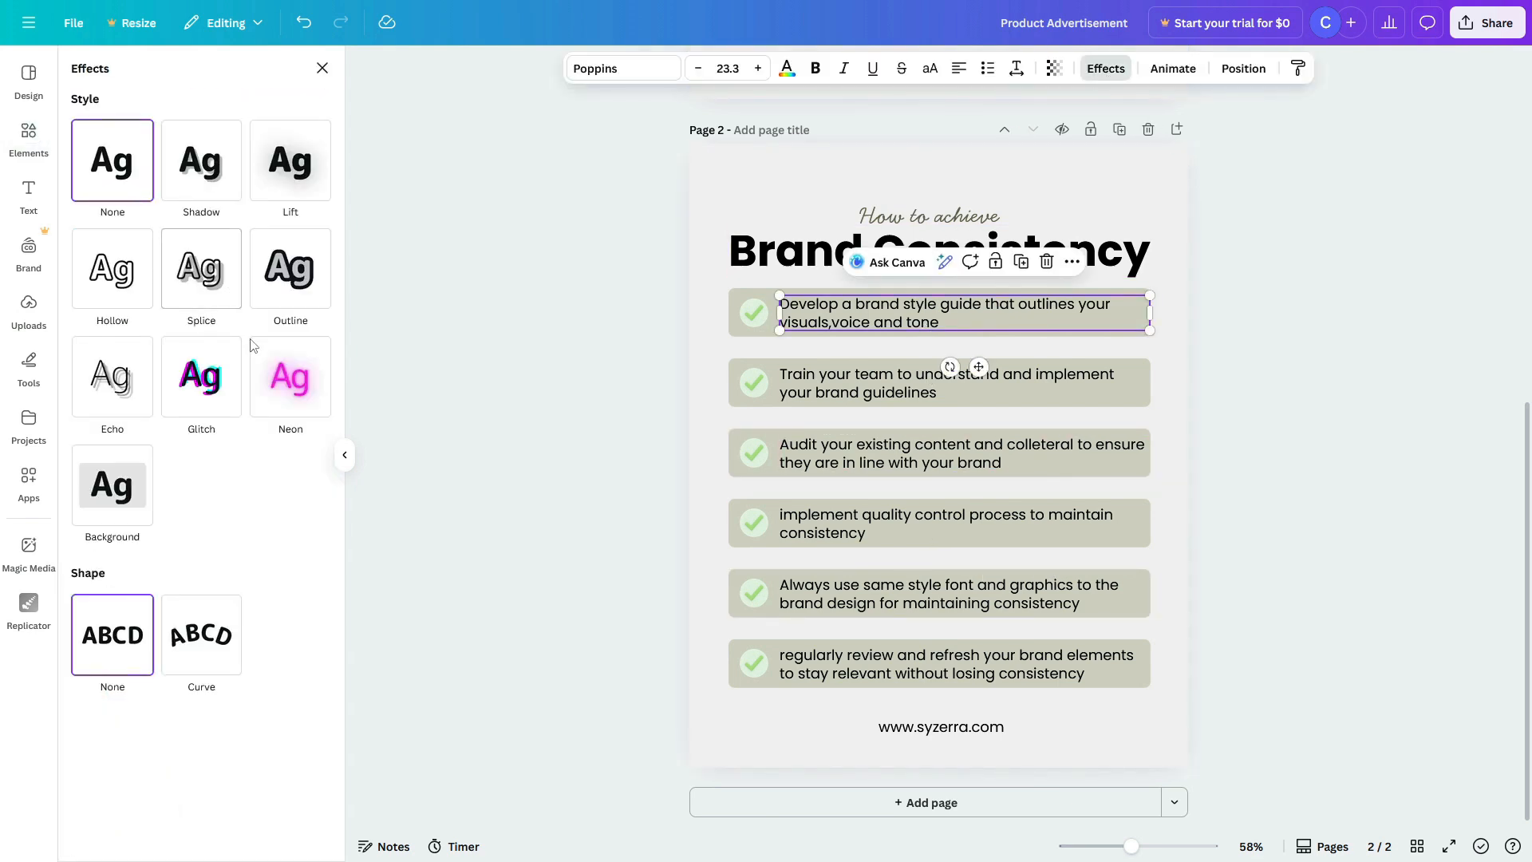
{"action": "left_click", "coordinate": [110, 308]}
{"action": "left_click", "coordinate": [199, 270]}
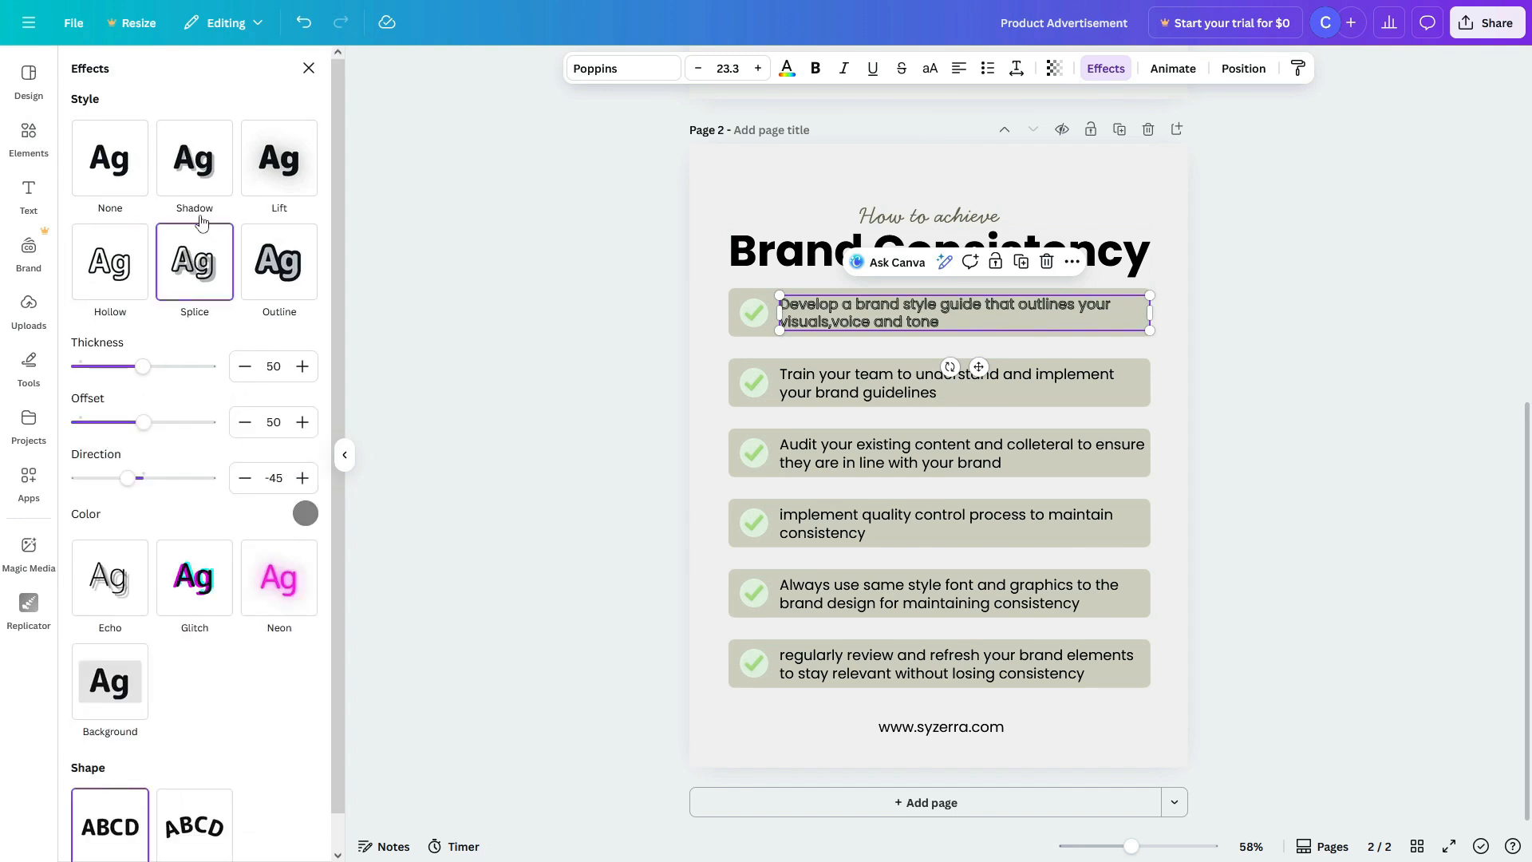
{"action": "left_click", "coordinate": [200, 182]}
{"action": "left_click", "coordinate": [126, 173]}
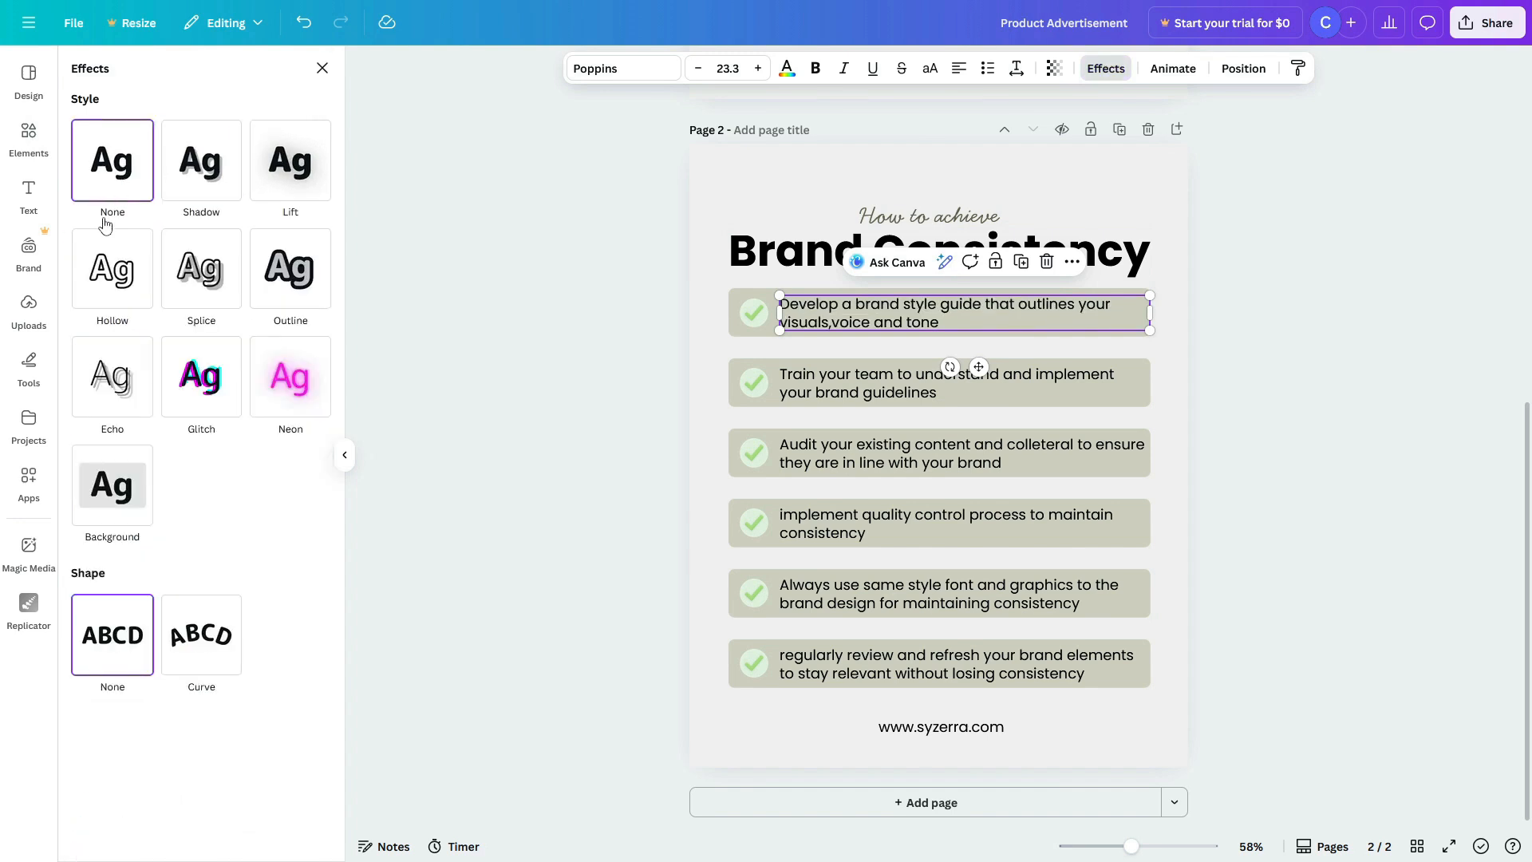
{"action": "left_click", "coordinate": [855, 424]}
Step: Set the first tip text's transparency to 32
{"action": "left_click", "coordinate": [952, 323]}
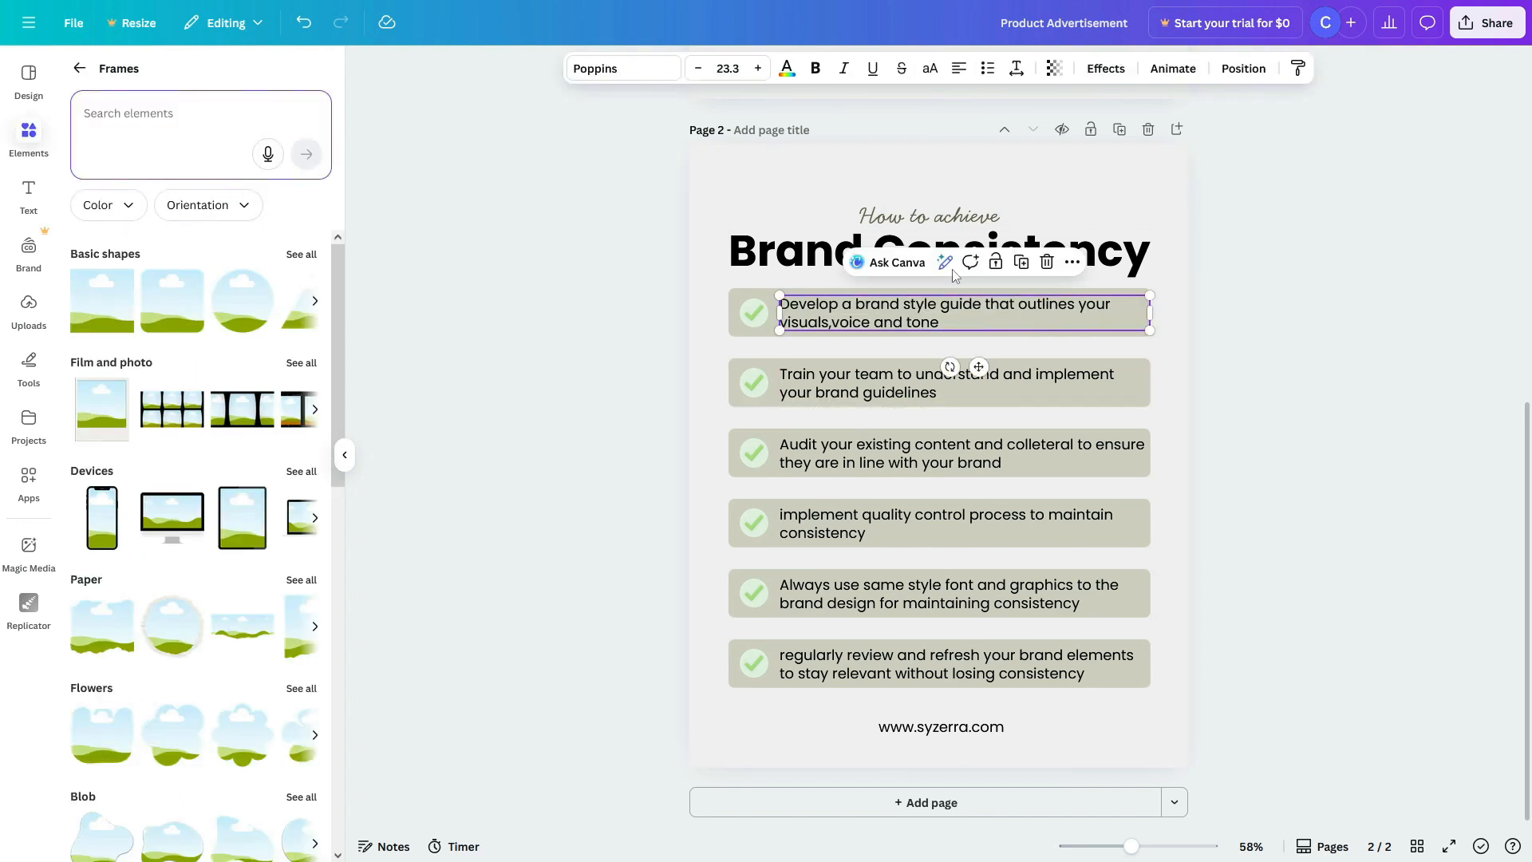
{"action": "left_click", "coordinate": [1055, 76]}
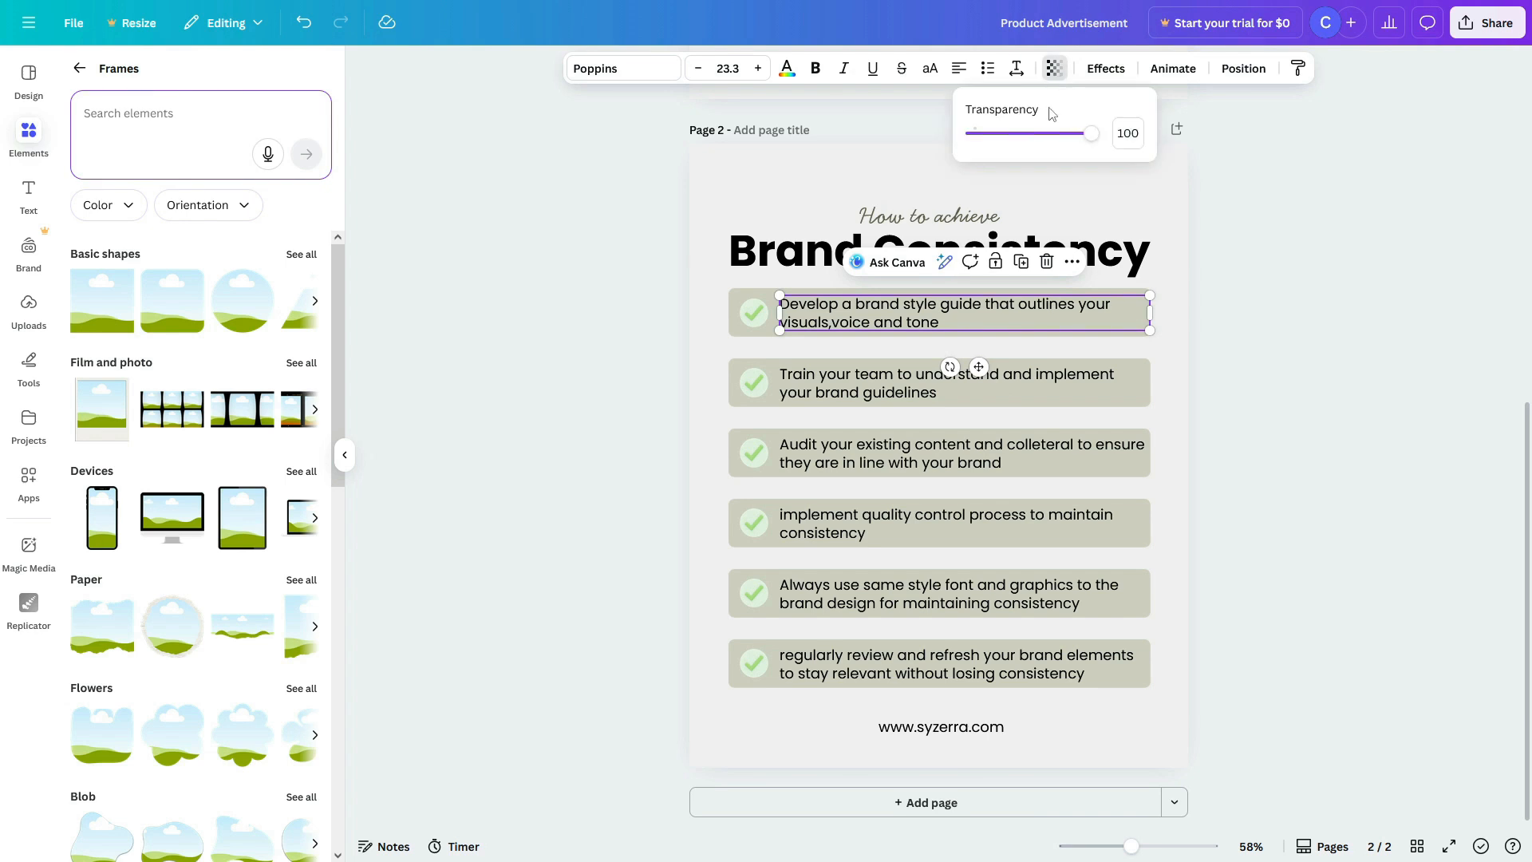
{"action": "left_click_drag", "start_coordinate": [1097, 134], "coordinate": [1012, 135]}
{"action": "left_click", "coordinate": [989, 70]}
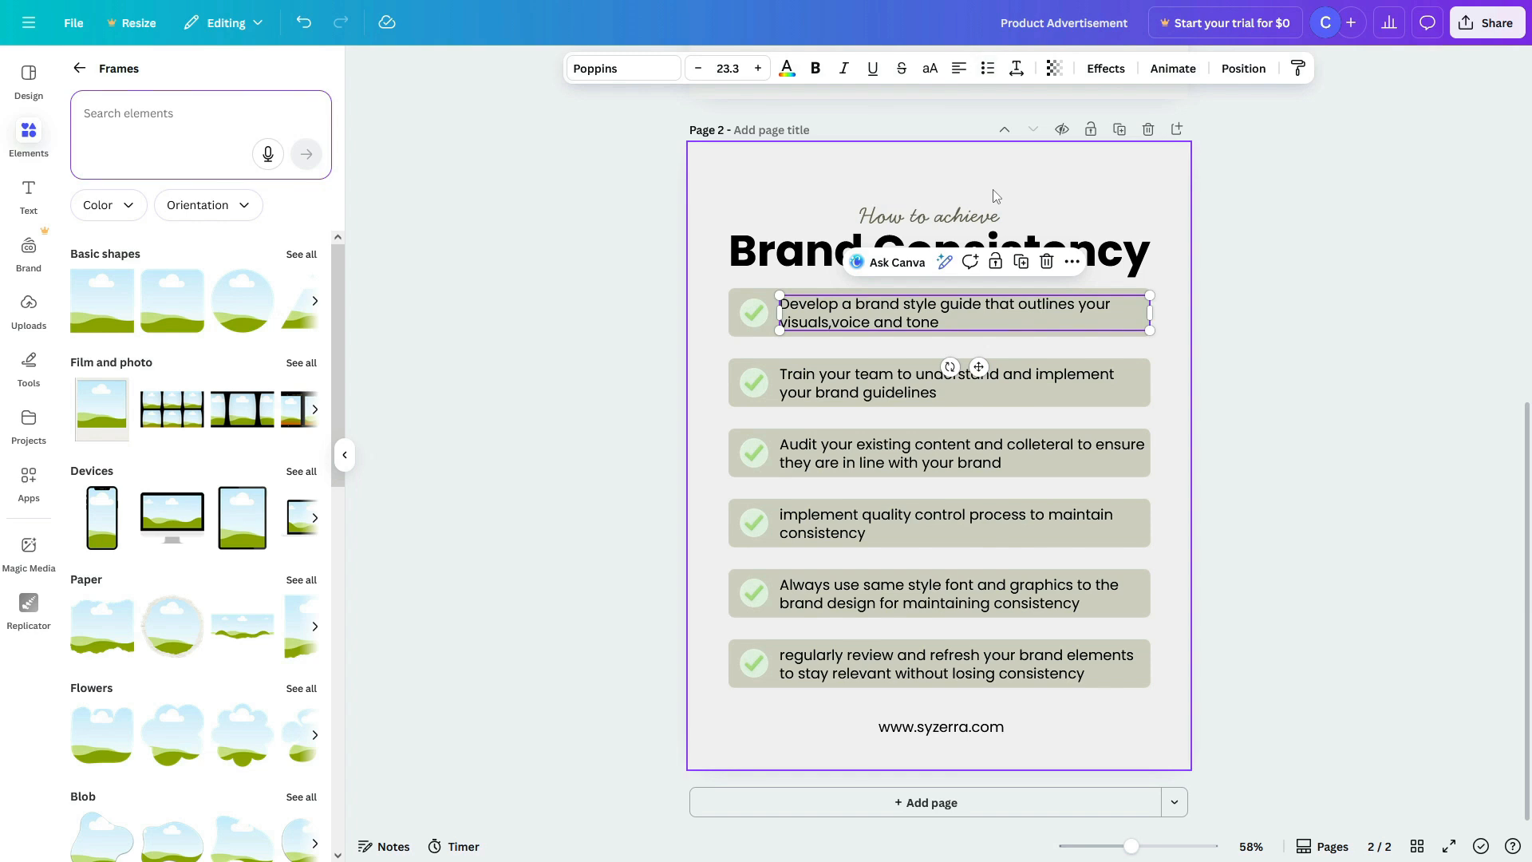
Step: Open the Download panel set to PNG at 1,080 × 1,350 px for pages 1–2
{"action": "left_click", "coordinate": [1349, 284]}
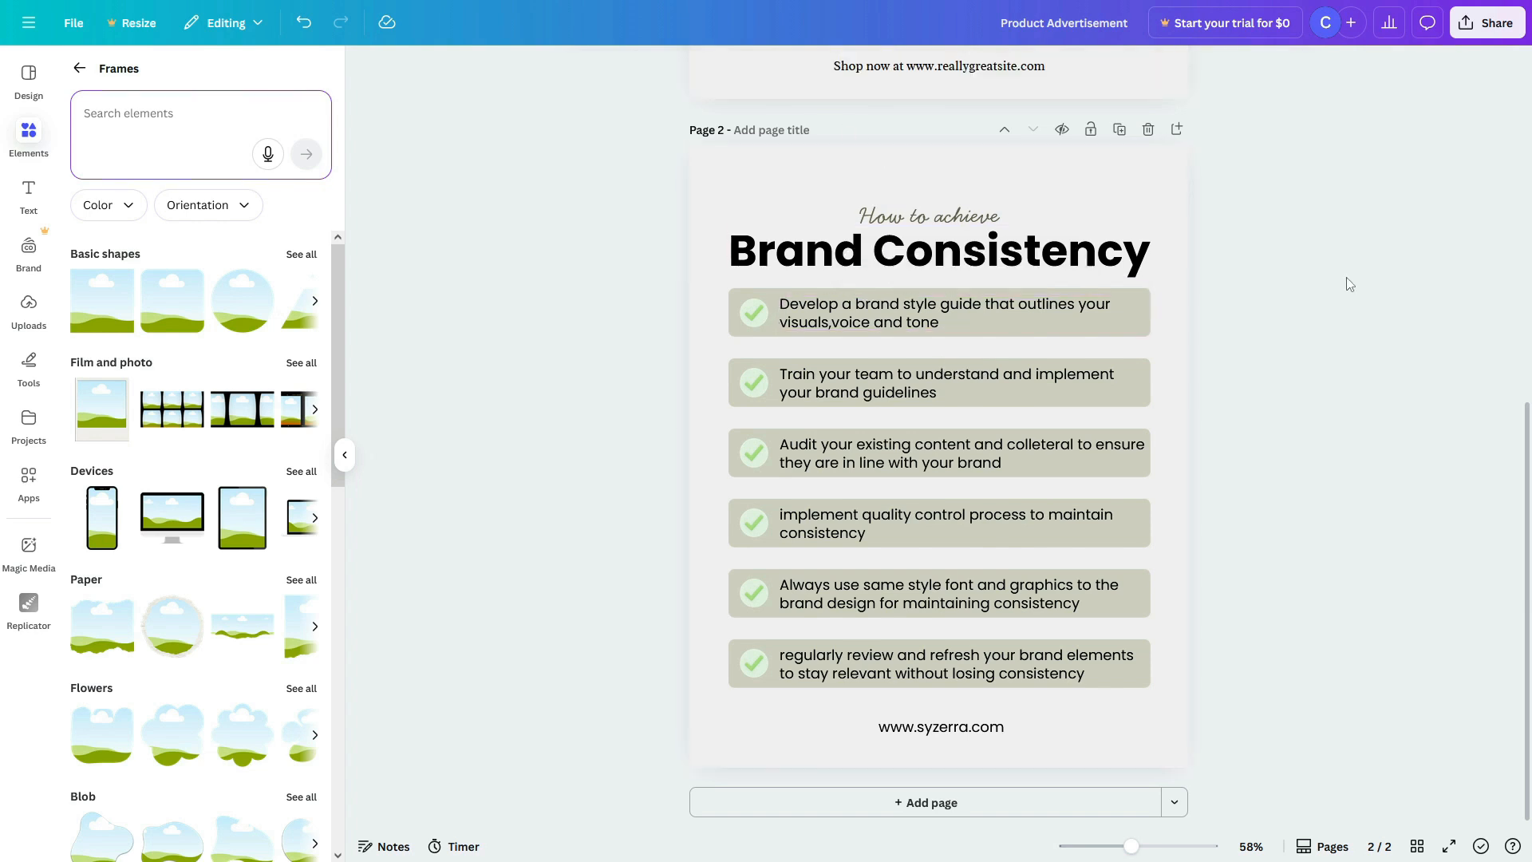
{"action": "left_click", "coordinate": [1486, 30]}
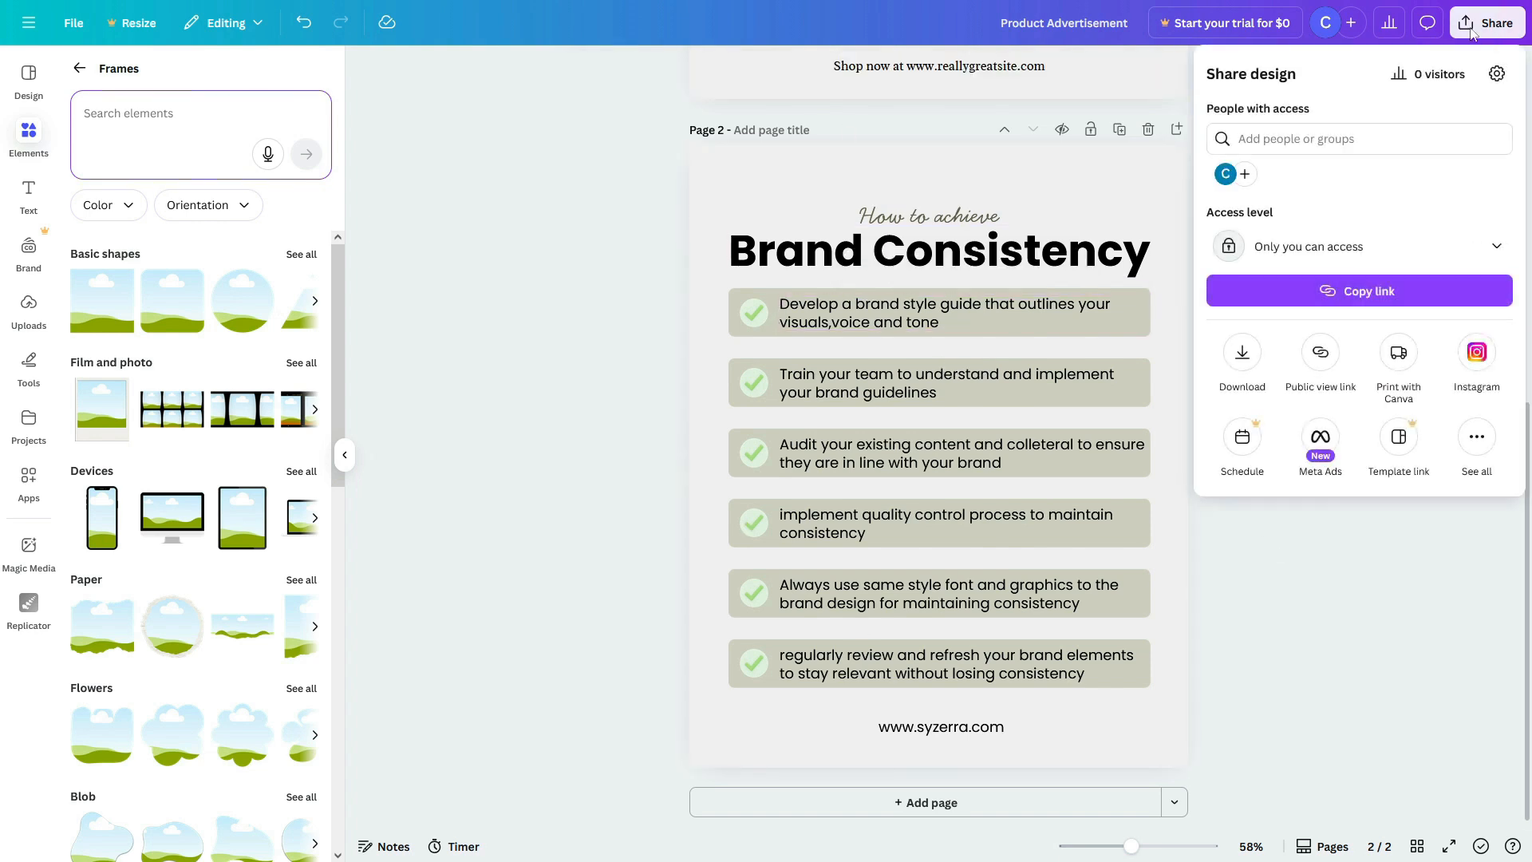
{"action": "left_click", "coordinate": [1245, 352]}
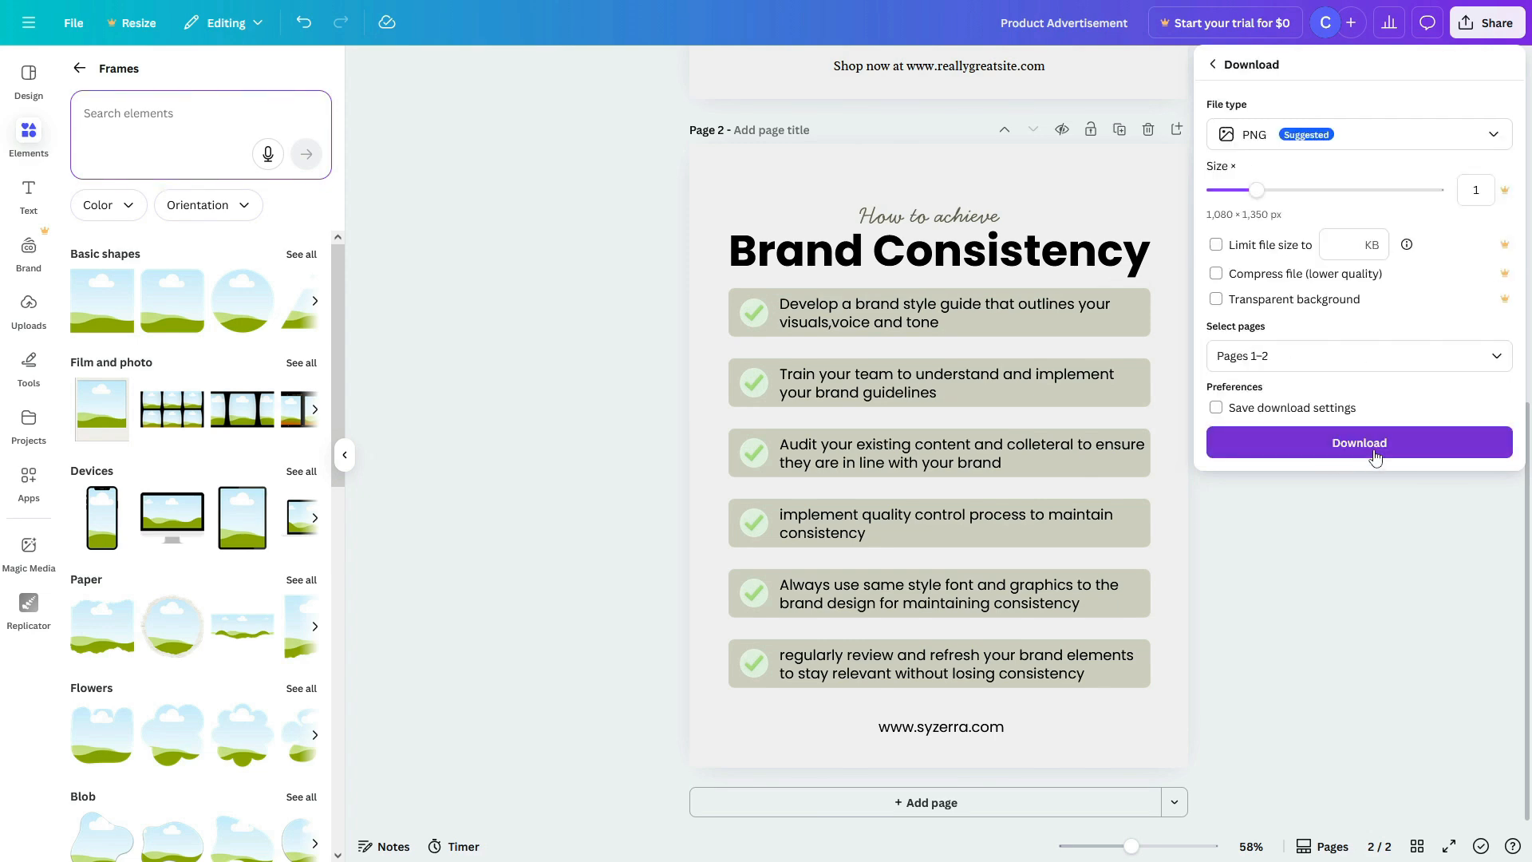